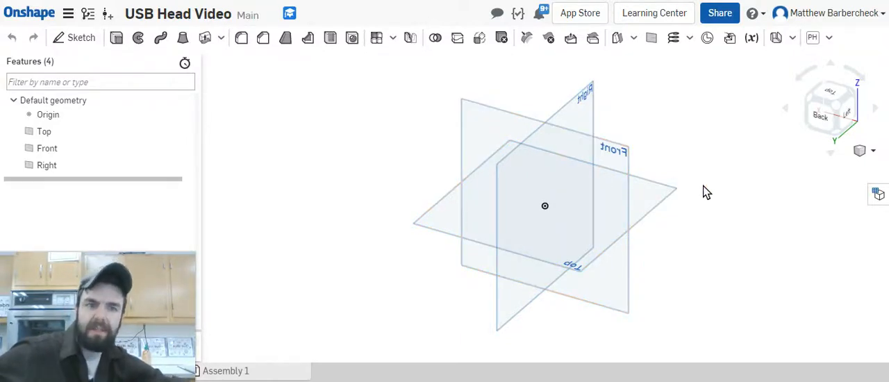
Step: Sketch a center point rectangle about 4.5 by 2.9 in on the Top plane, centred on the origin
click(653, 197)
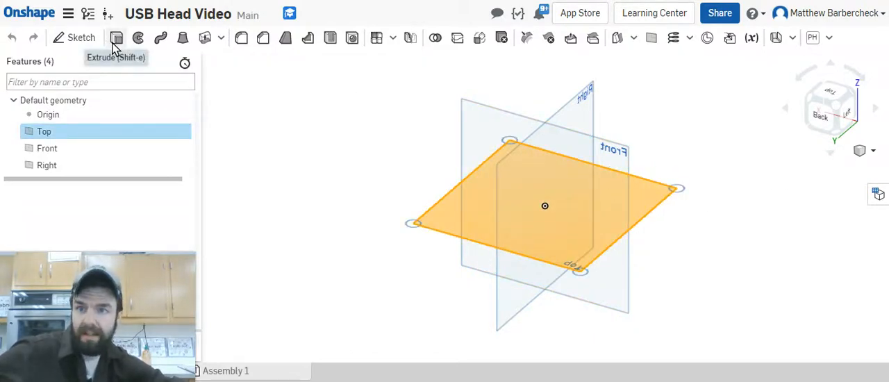
click(89, 39)
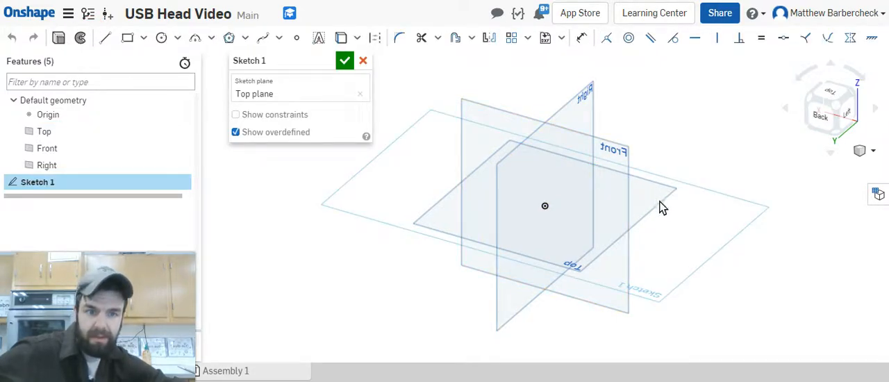
click(833, 98)
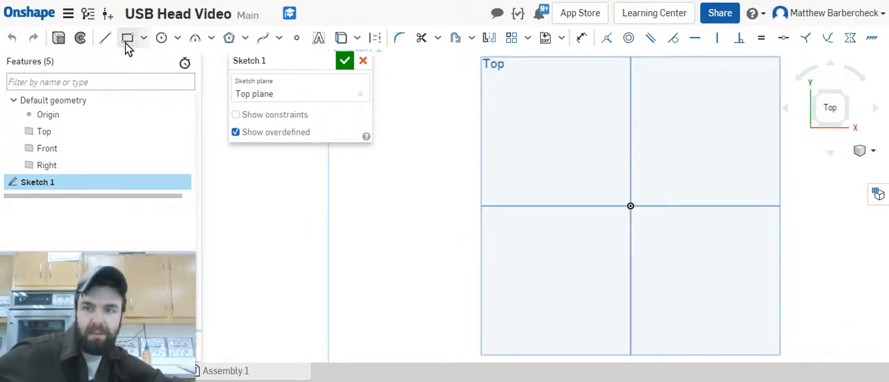
click(143, 37)
click(155, 82)
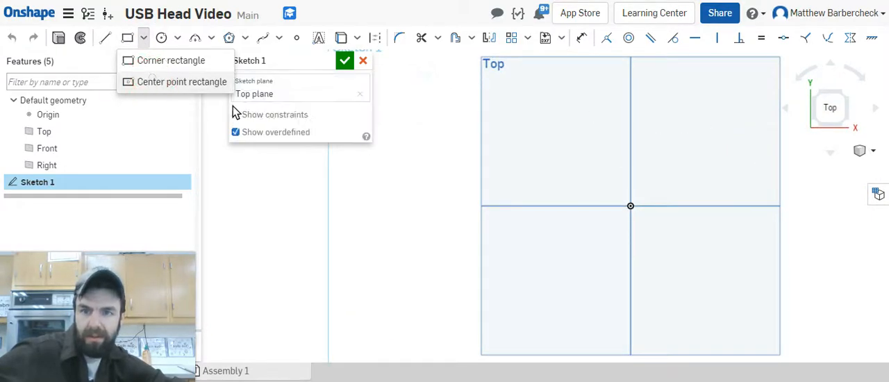
mouse_move(630, 207)
mouse_down()
mouse_move(729, 111)
mouse_move(743, 135)
mouse_up()
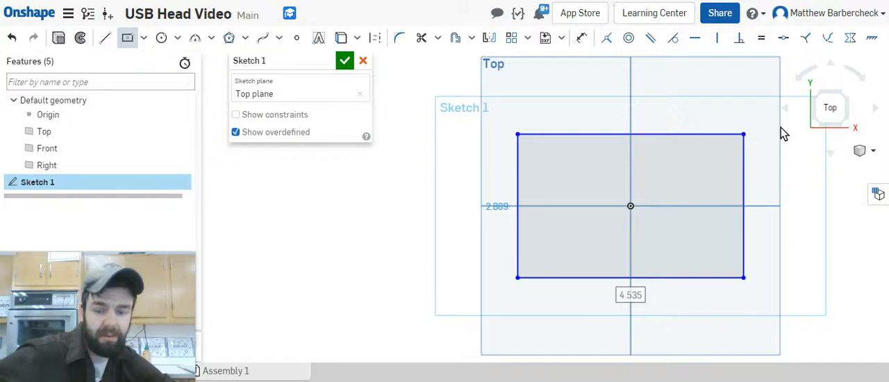
Step: Dimension the rectangle's horizontal side to 1.26 in
key(d)
click(671, 278)
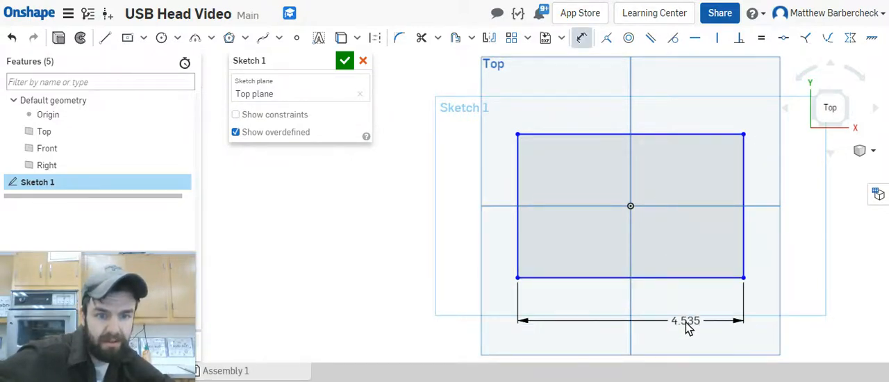
click(686, 324)
text(1)
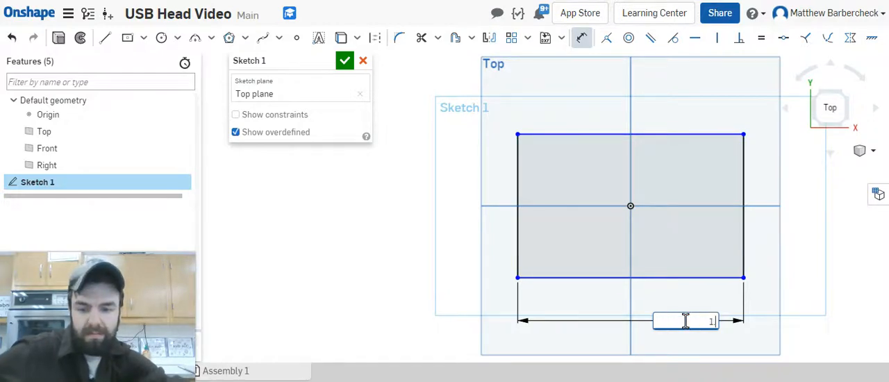
text(.26)
key(Return)
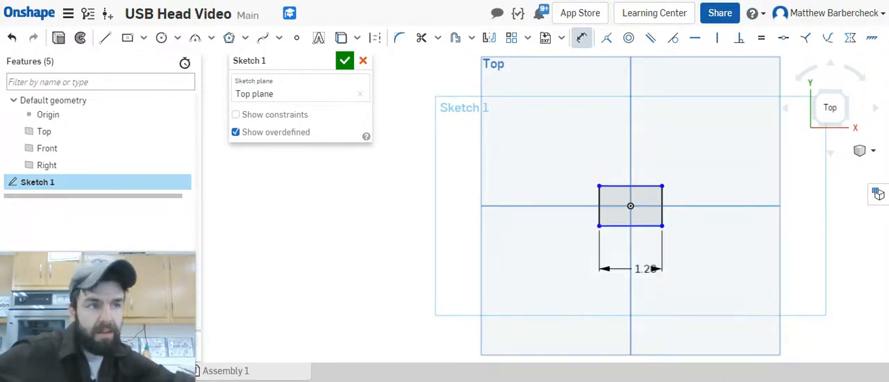
Step: Dimension the rectangle's vertical side to 0.59 in
click(602, 215)
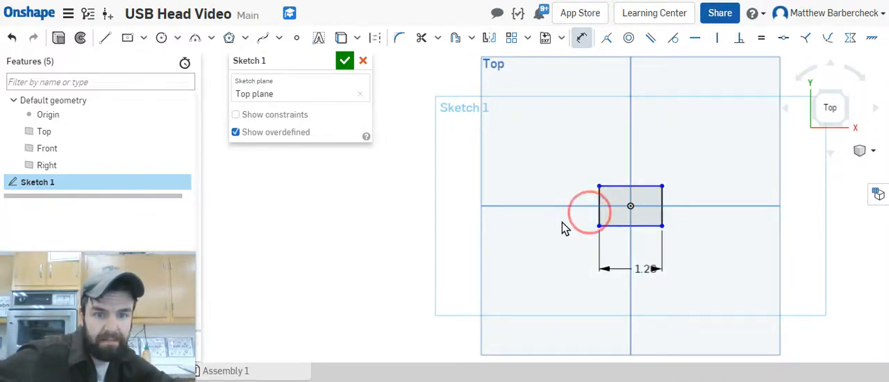
click(560, 220)
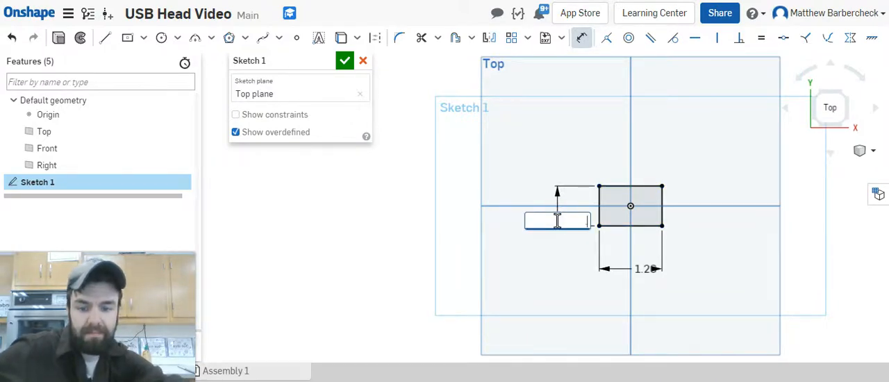
text(0.69)
key(Return)
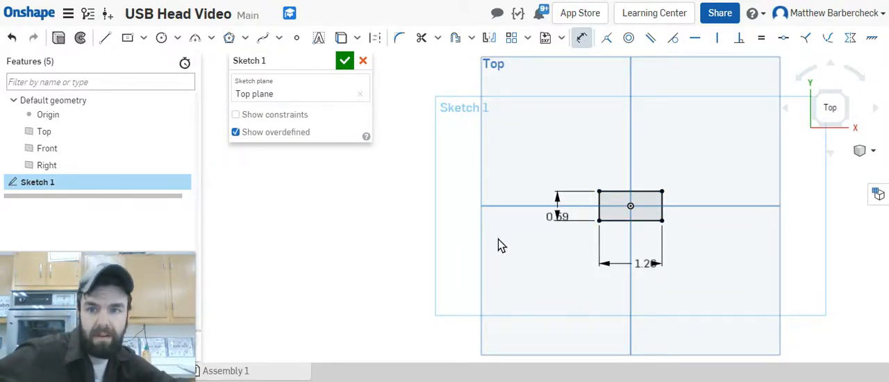
Step: Rename the sketch "USB Head 1.26x.59" and finish it
click(330, 61)
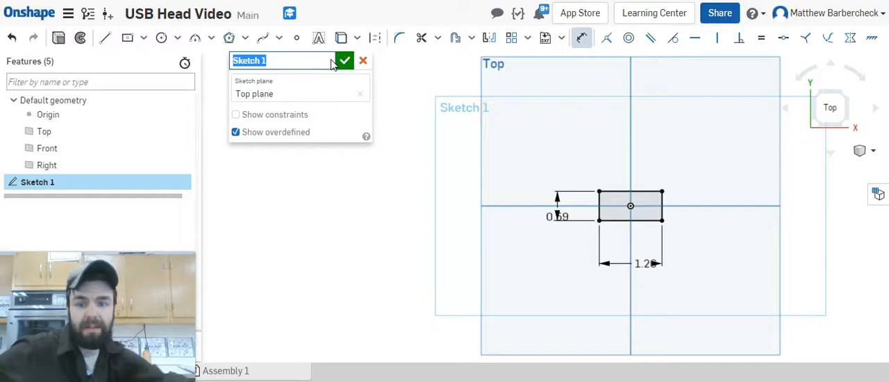
text(USB He)
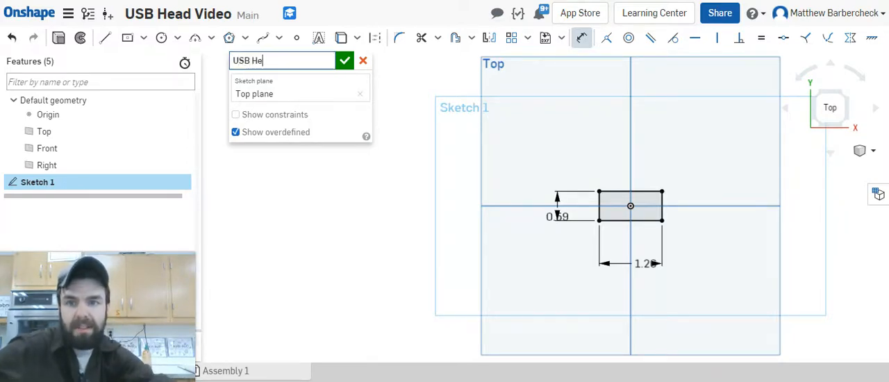
text(ad)
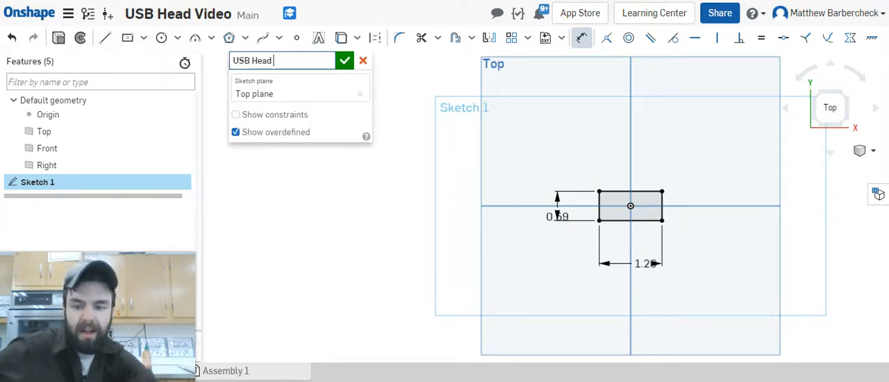
text( 1.26)
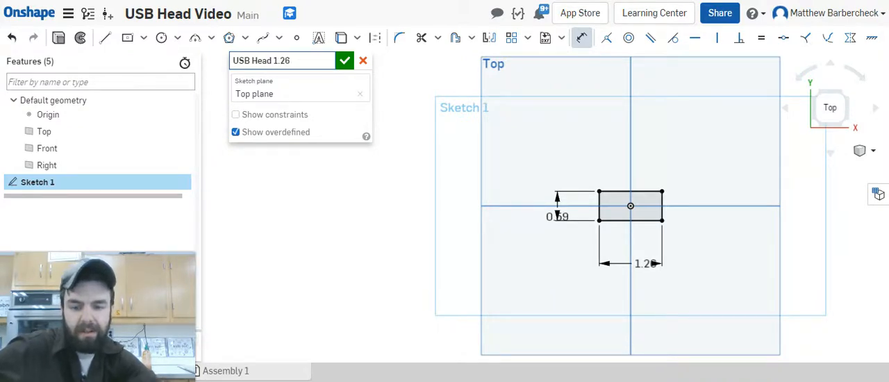
text(x.59)
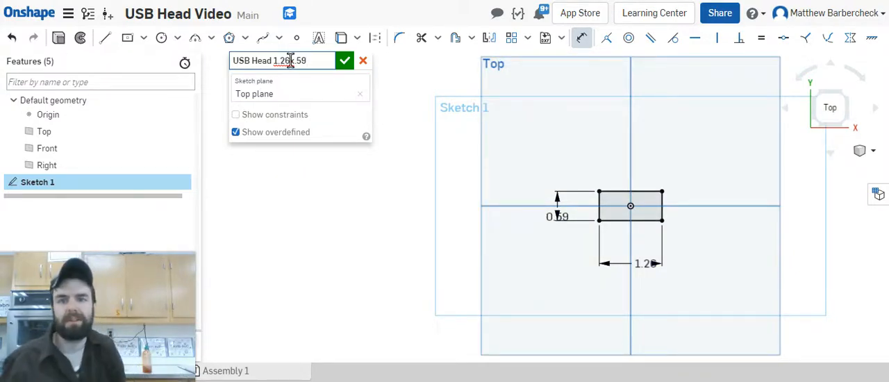
click(344, 63)
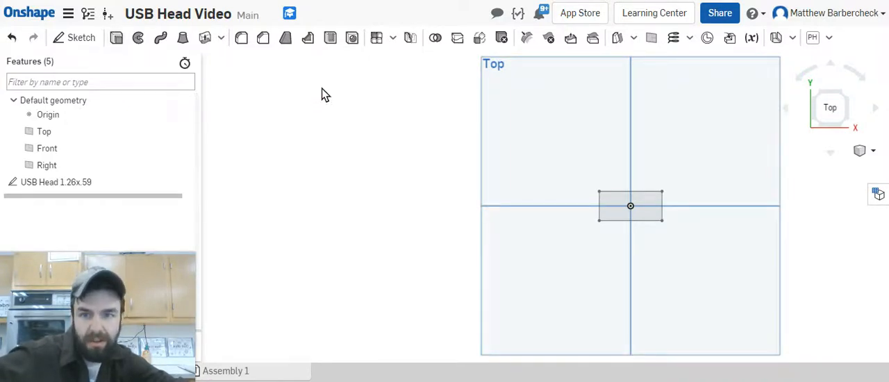
Step: Extrude the USB Head 1.26x.59 sketch as a new solid with a blind depth of 0.28 in
key(shift+e)
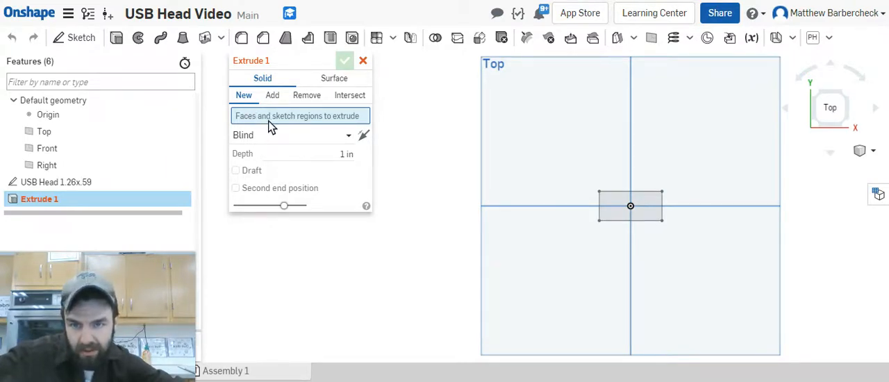
click(137, 181)
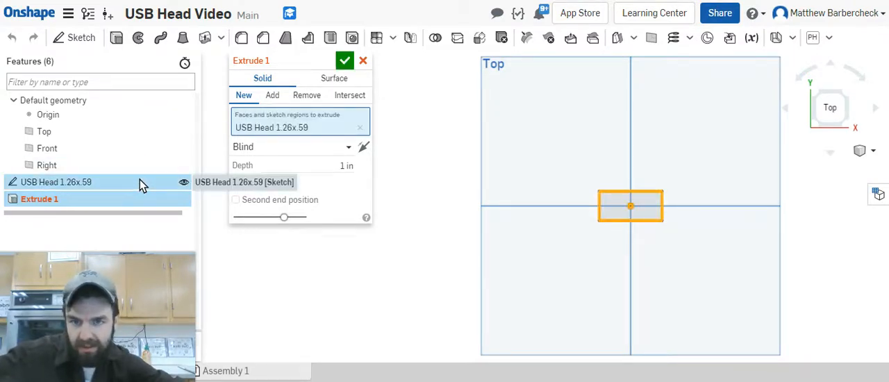
click(345, 164)
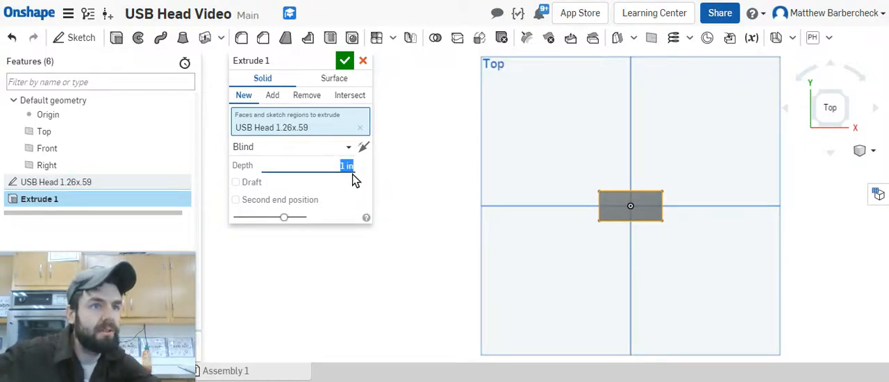
text(28)
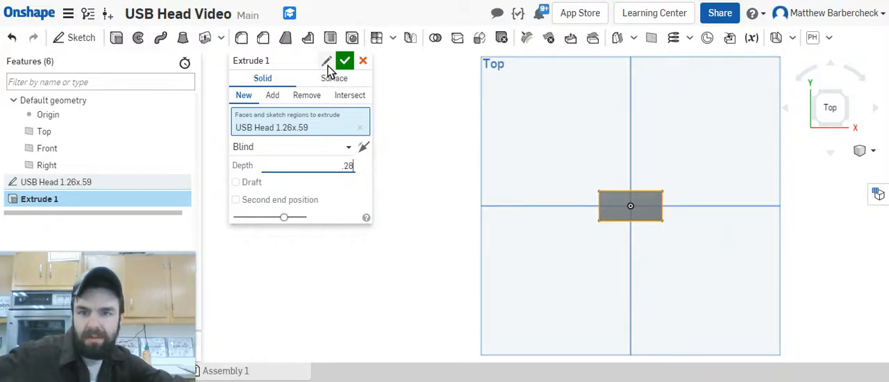
Step: Rename the extrusion "USB Head Depth.28" and accept it
click(327, 64)
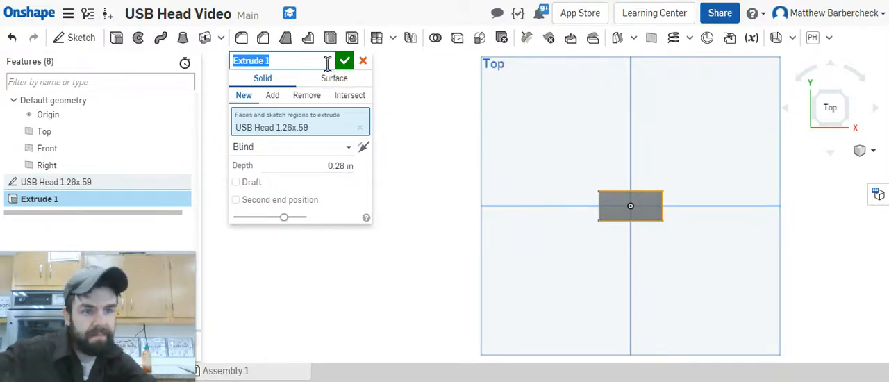
text(USB)
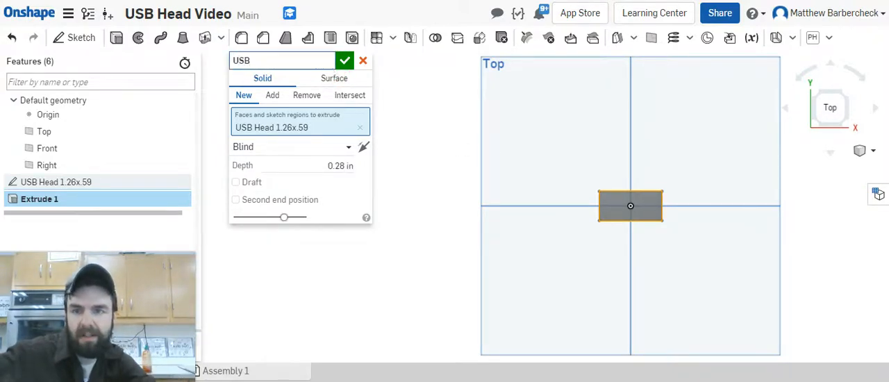
text( .28)
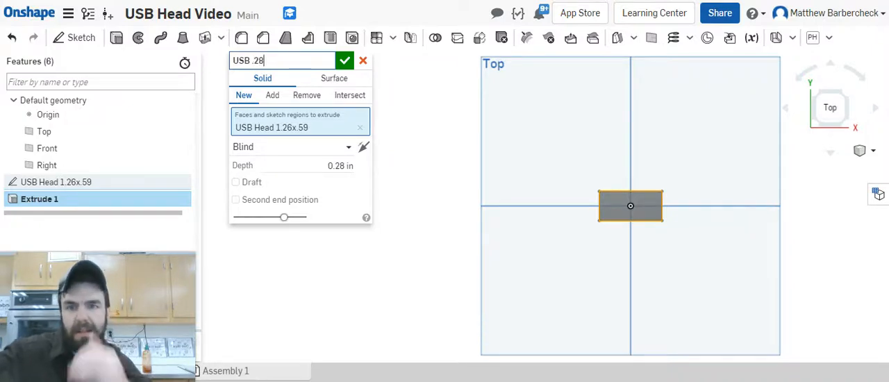
click(256, 61)
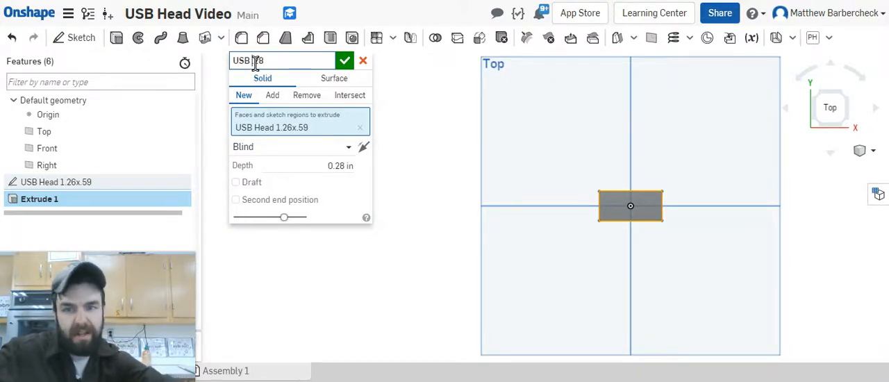
key(BackSpace)
text(Head Depth)
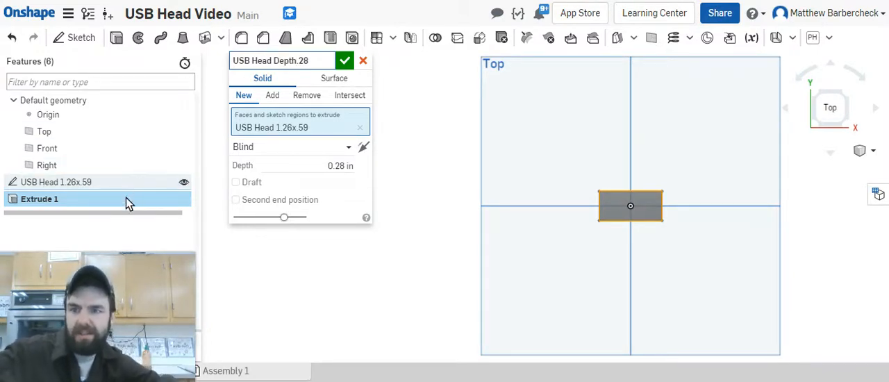
click(345, 61)
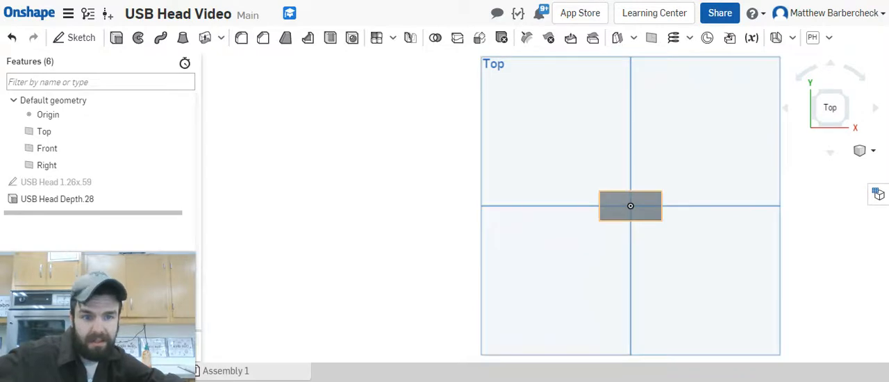
Step: Start a sketch on the extruded block's top face and draw a horizontal line through the origin between the midpoints of its short edges
click(620, 208)
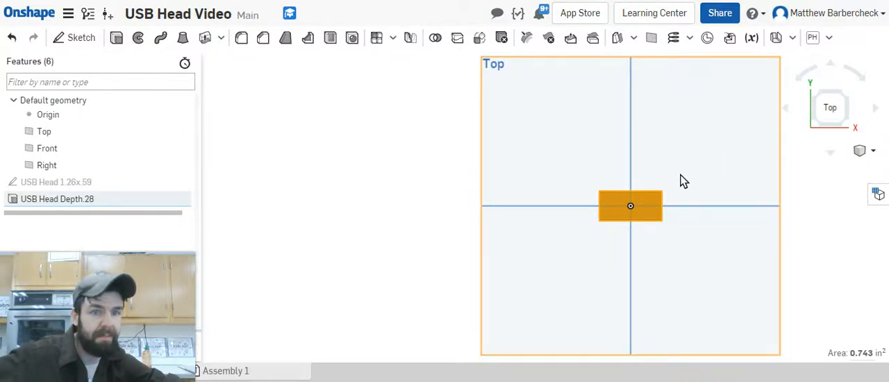
click(61, 37)
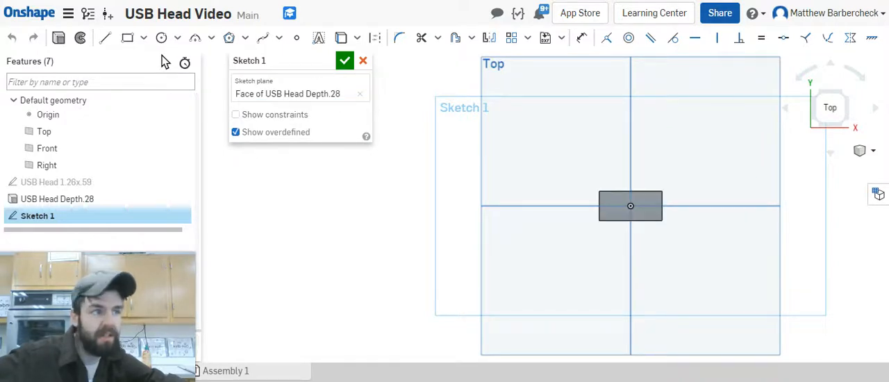
click(106, 38)
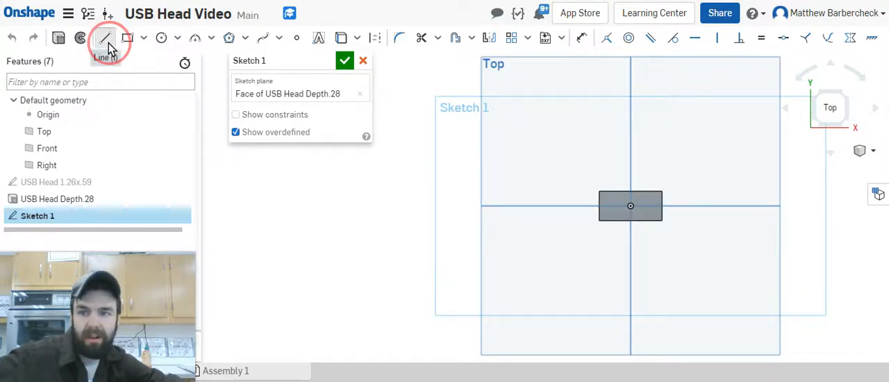
scroll(590, 203, up, 4)
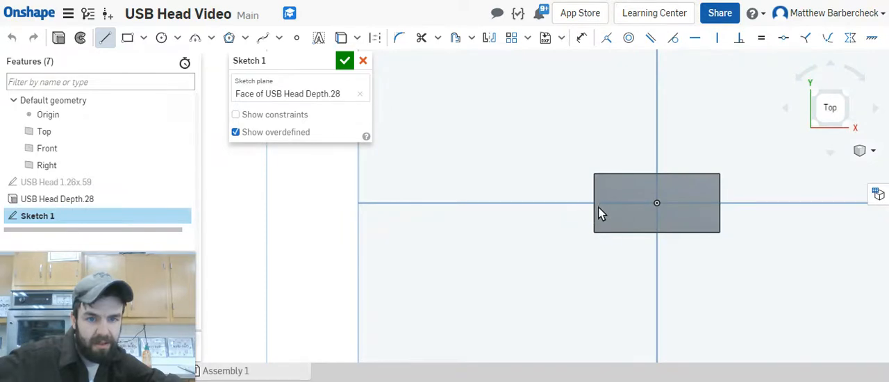
click(595, 203)
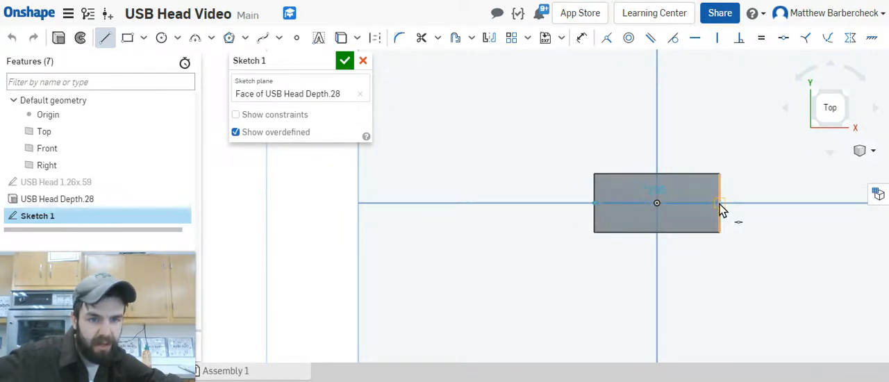
click(721, 204)
key(Escape)
Step: Convert the horizontal center line on the block's face to construction geometry
click(700, 207)
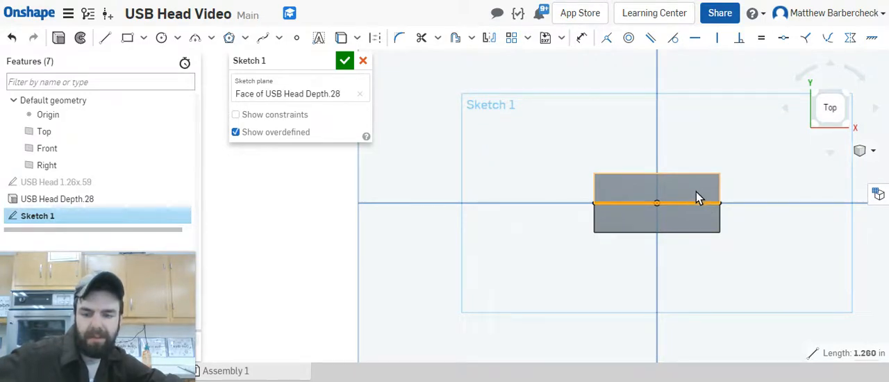
key(q)
click(711, 73)
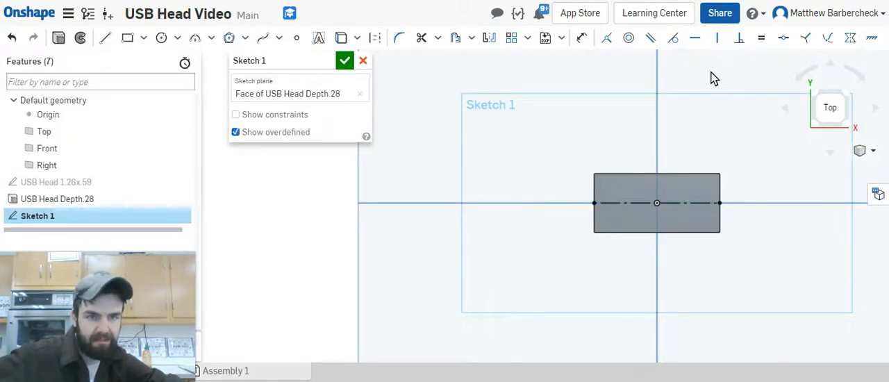
Step: Draw a horizontal line about 0.24 in long inward from the block's left edge, continued by a diagonal about 0.25 in long to the upper edge
click(104, 39)
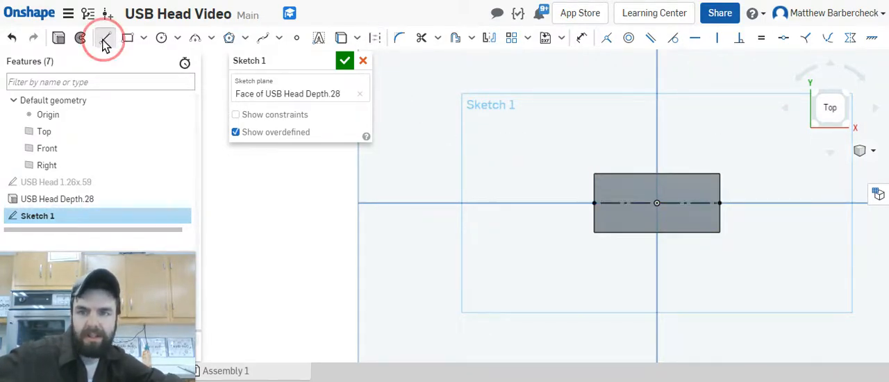
click(594, 189)
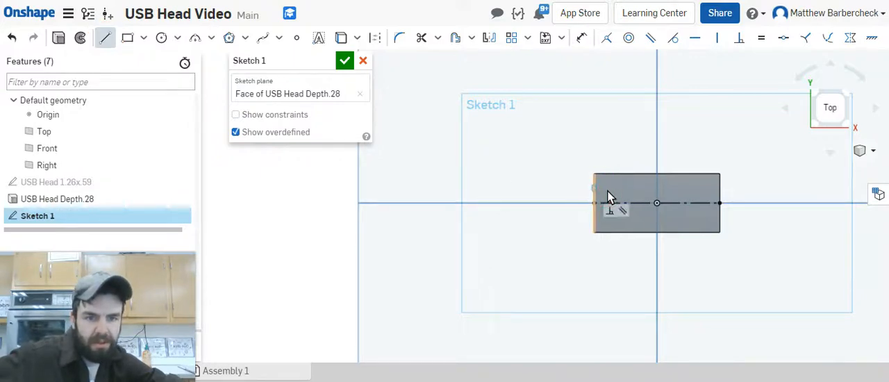
click(618, 189)
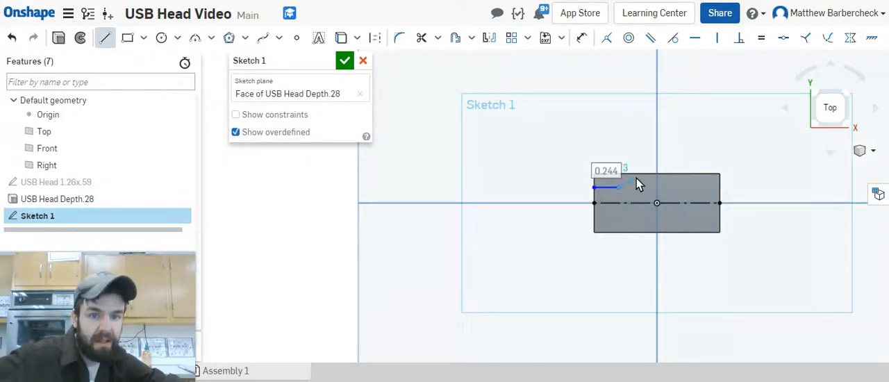
click(638, 175)
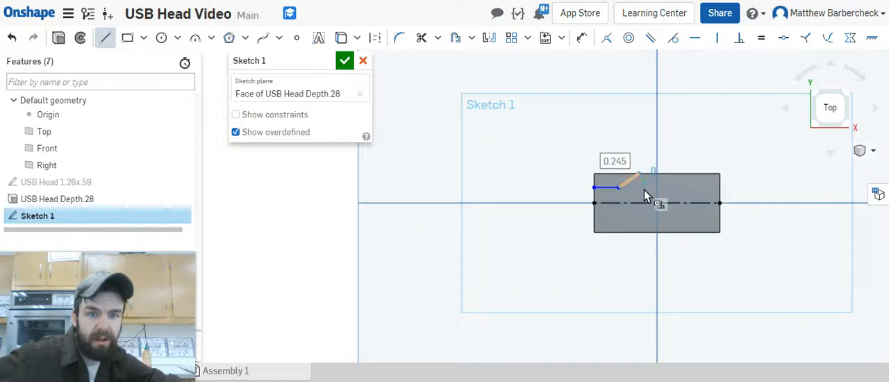
key(Escape)
Step: Dimension the angle between the short horizontal line and the diagonal line as 135°
scroll(634, 178, up, 3)
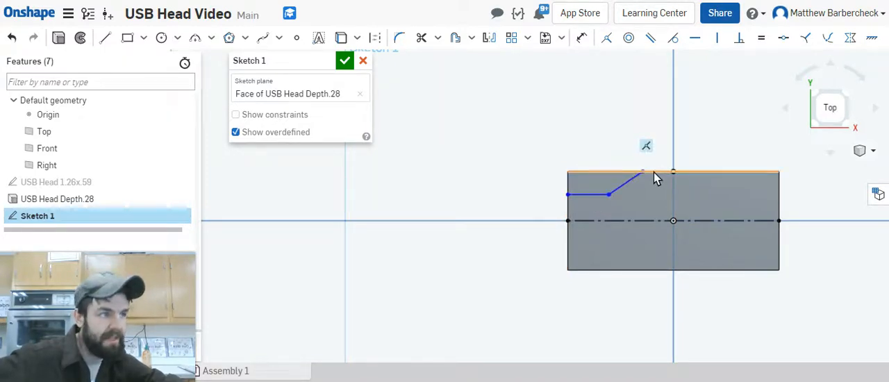
key(u)
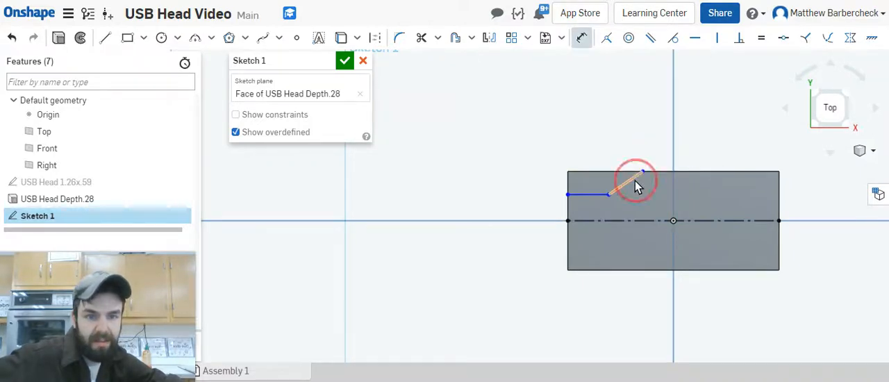
click(589, 195)
click(506, 153)
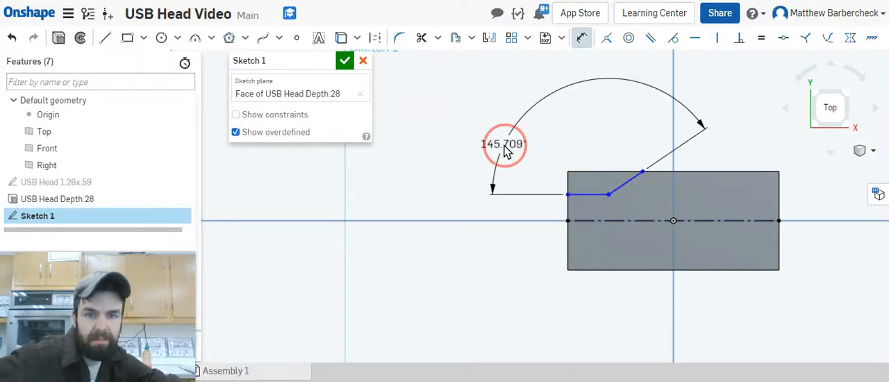
text(13)
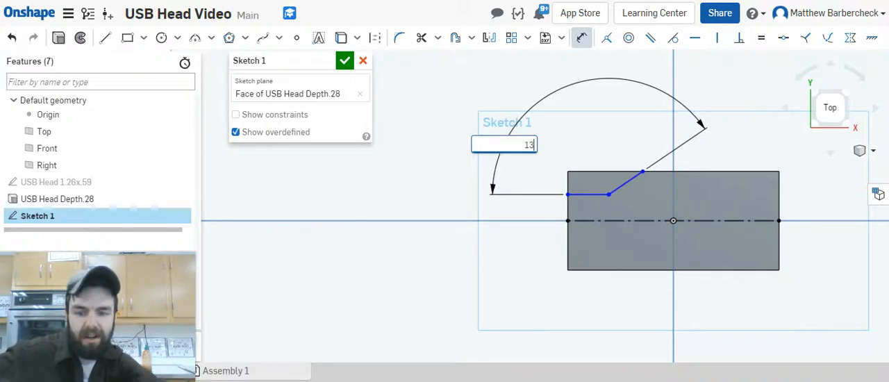
text(5)
key(Return)
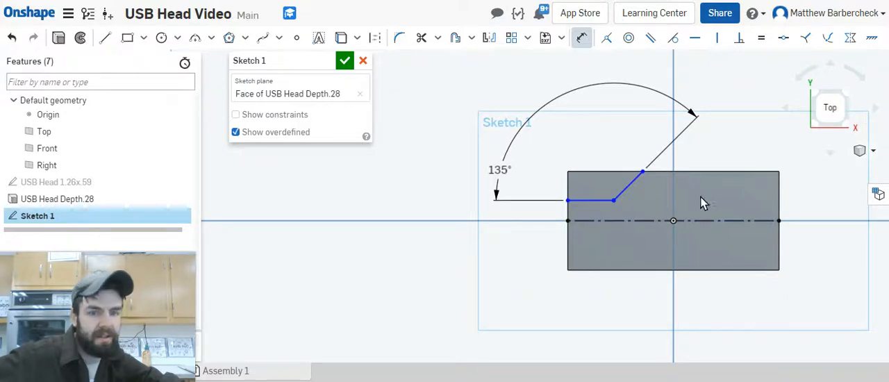
Step: Dimension the distance between the short horizontal line and the block's upper long edge as 0.1 in
click(600, 202)
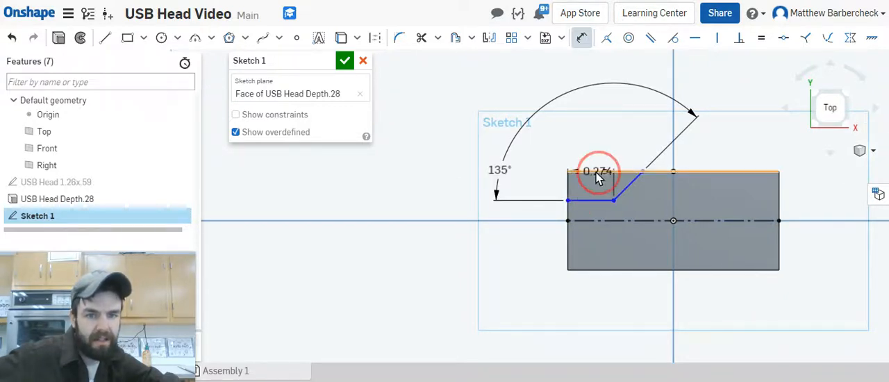
click(377, 184)
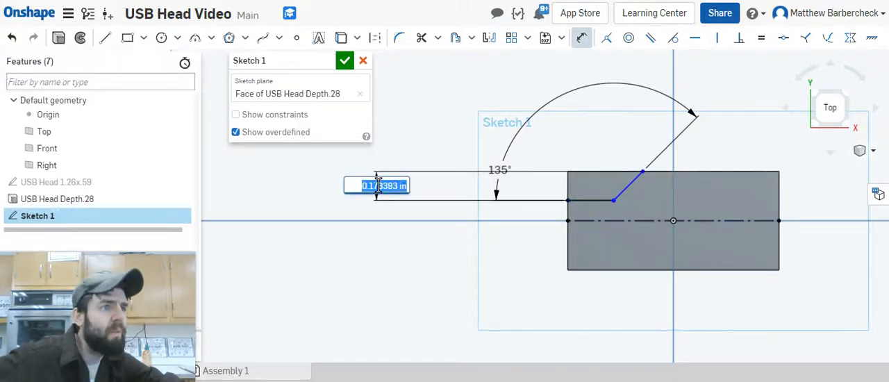
text(.1)
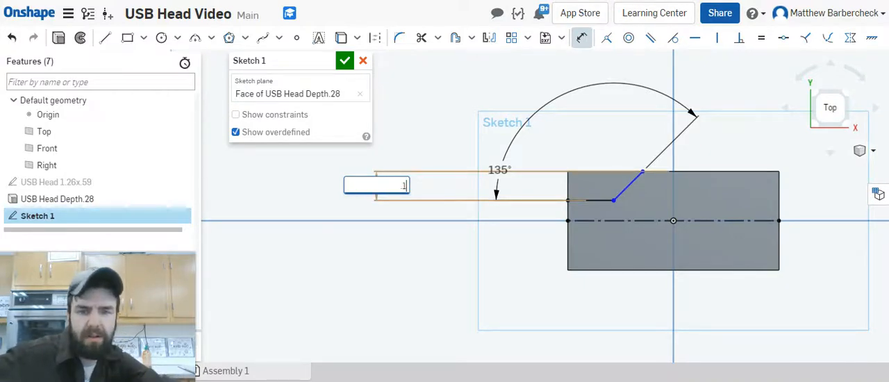
key(Return)
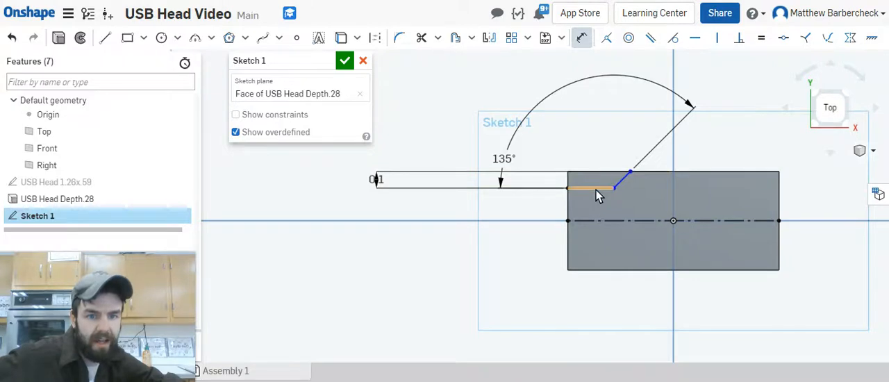
key(Escape)
Step: Dimension the short horizontal line's length as 0.31 in
click(596, 190)
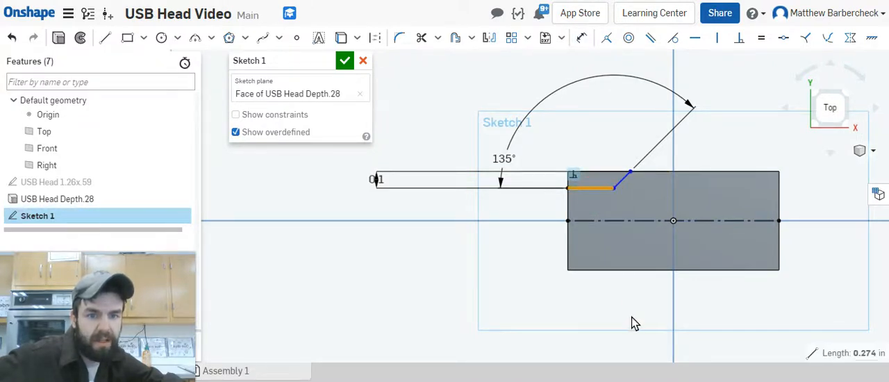
click(582, 38)
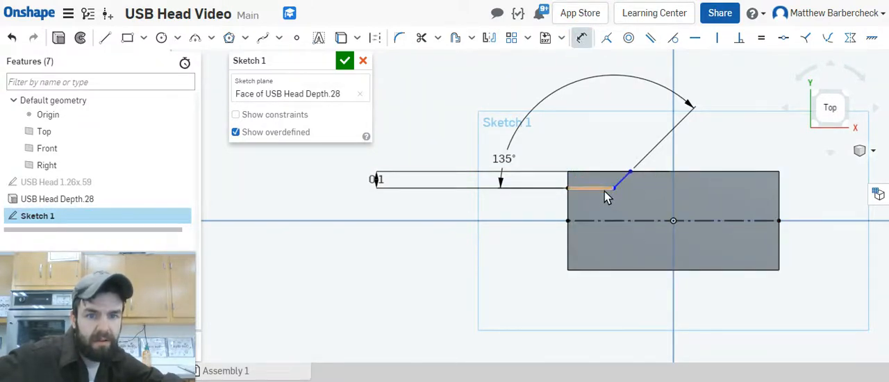
click(605, 197)
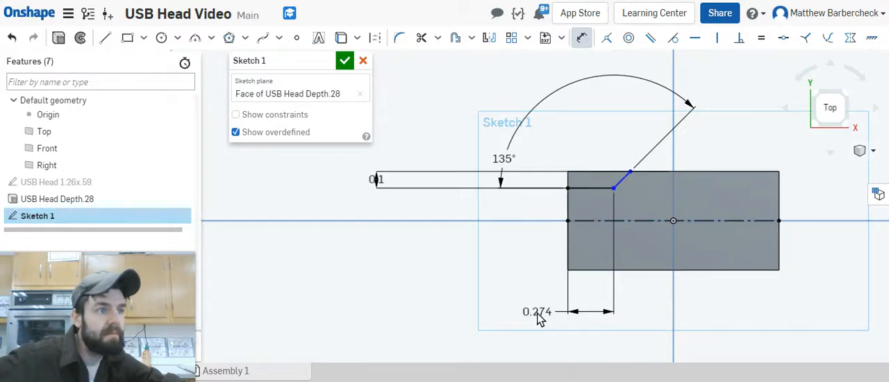
click(540, 318)
text(.31)
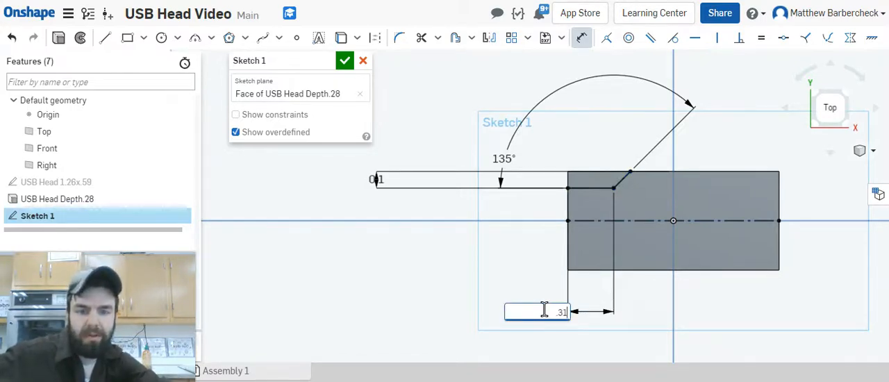
key(Return)
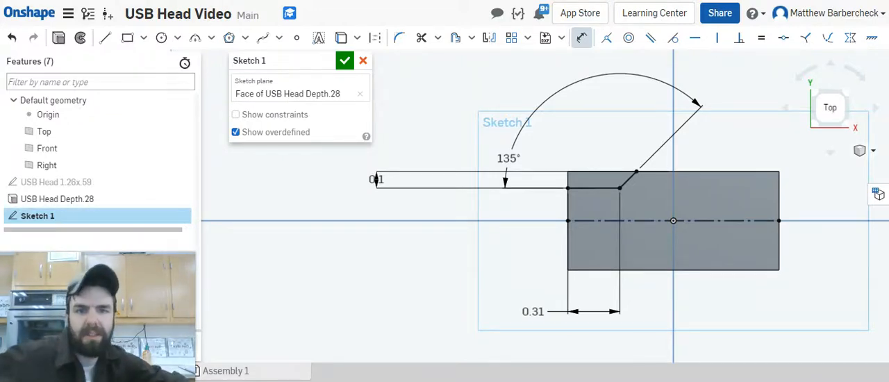
Step: Mirror the diagonal and the short horizontal line across the horizontal construction center line
click(489, 38)
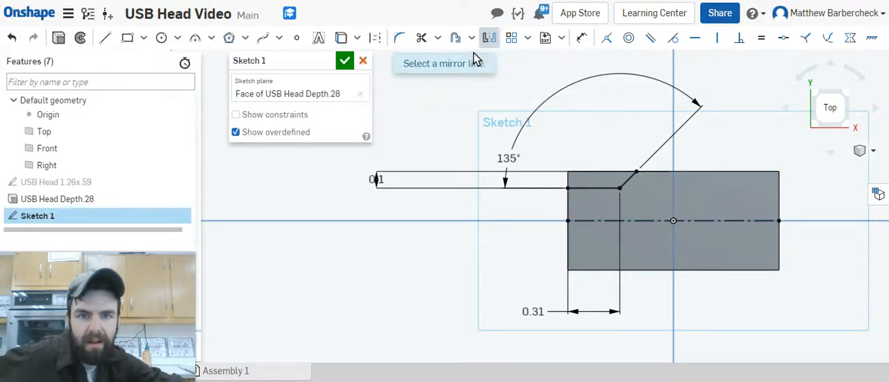
click(705, 221)
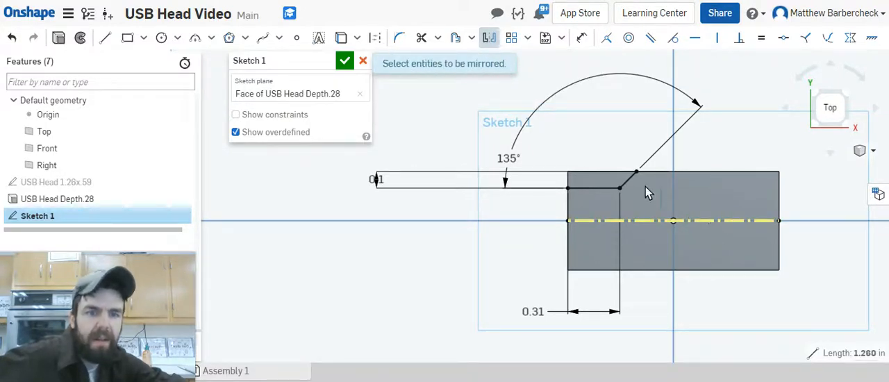
click(625, 182)
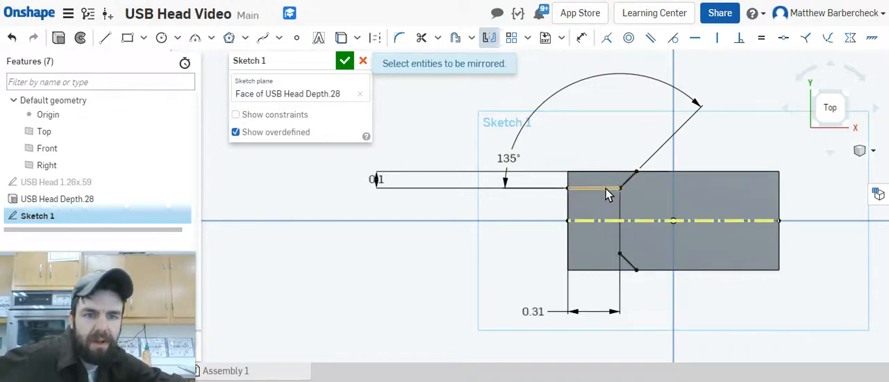
click(605, 187)
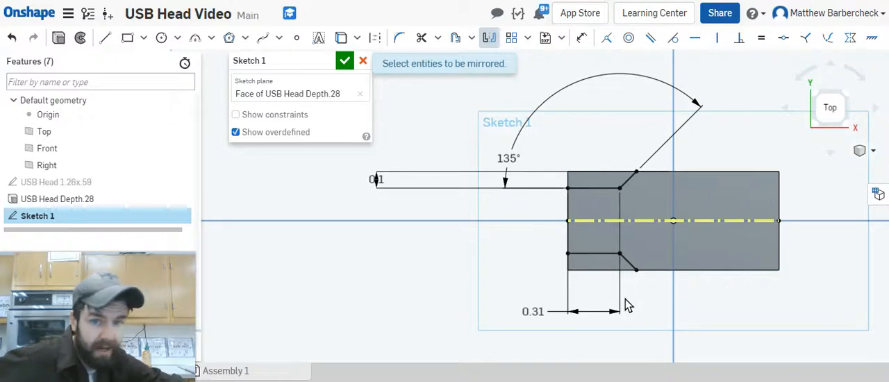
Step: Rename the sketch "Cutaways Sketch" and accept it
click(328, 60)
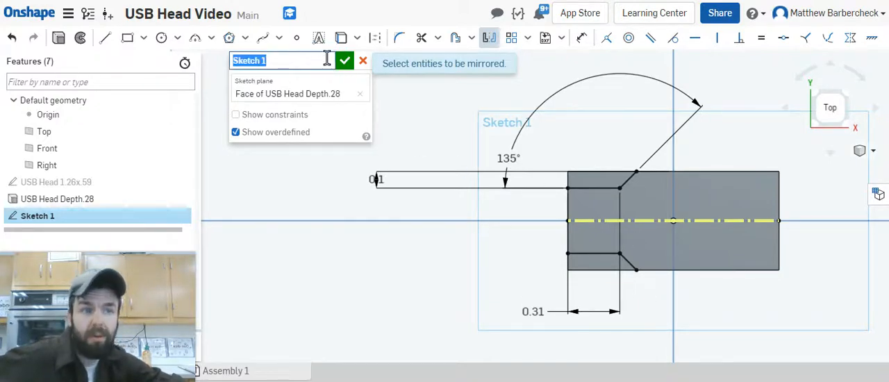
text(Cut)
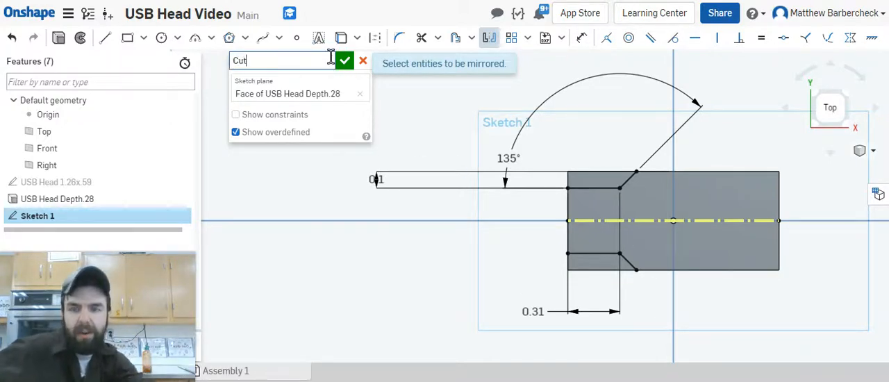
text(away)
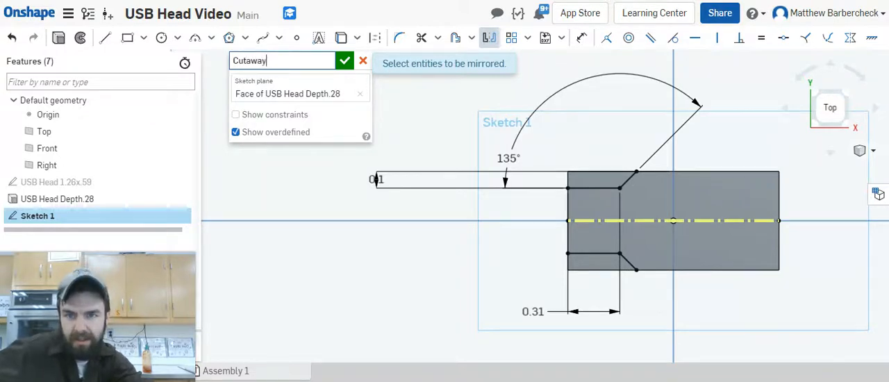
text(s Sketch)
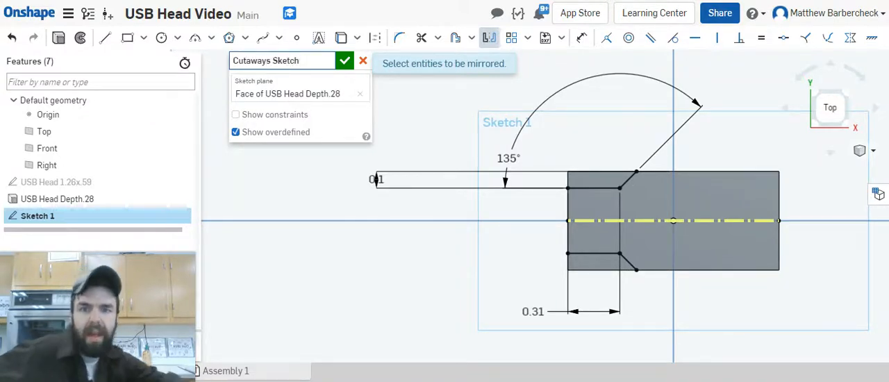
click(345, 60)
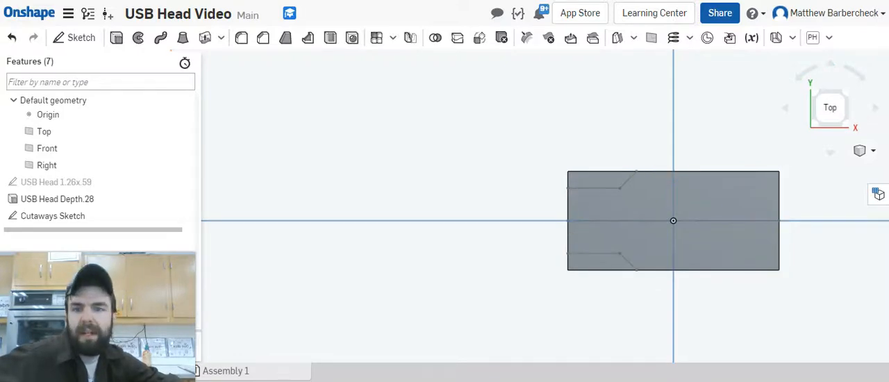
Step: Extrude the two corner regions of the Cutaways Sketch as a Remove operation with the Through all end type
click(118, 38)
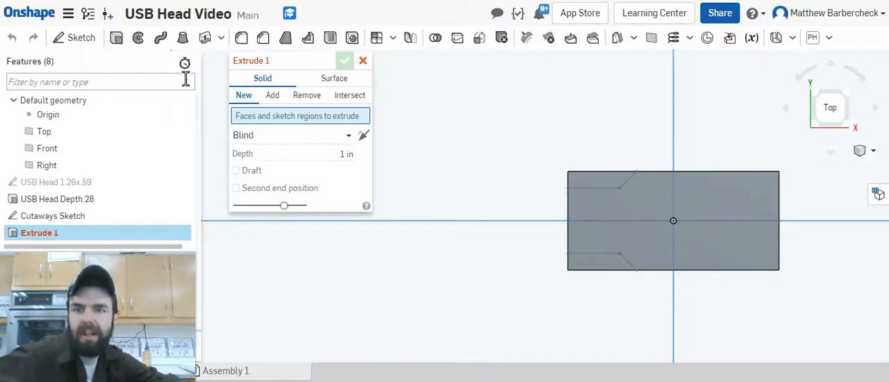
click(311, 98)
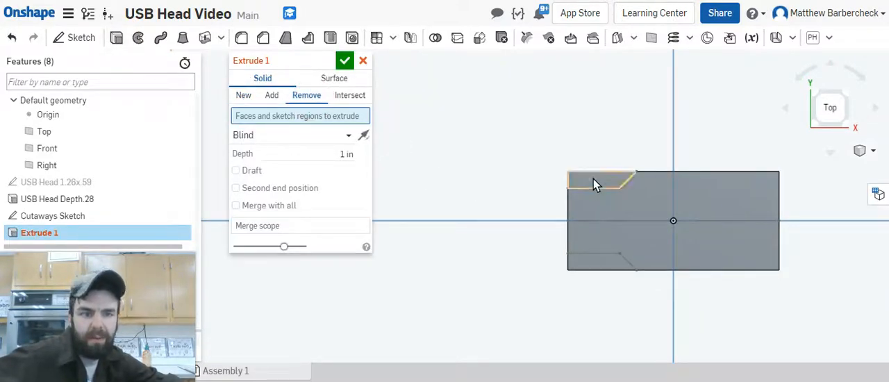
click(595, 182)
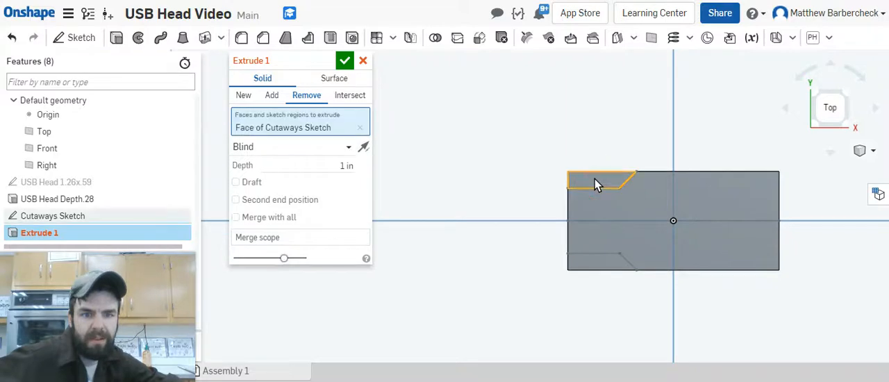
click(610, 273)
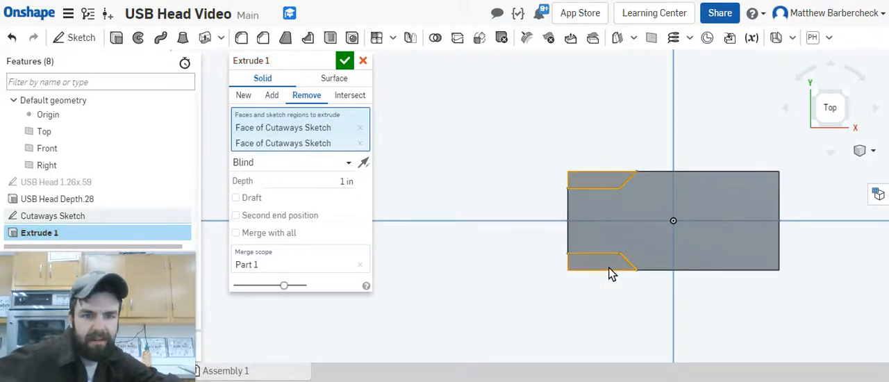
click(342, 165)
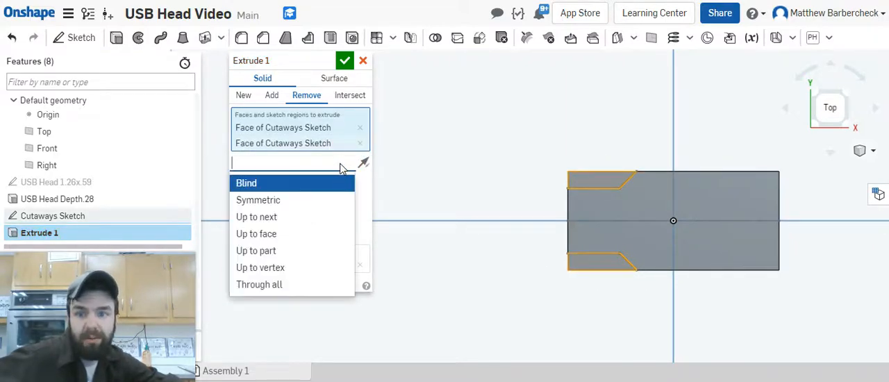
click(295, 290)
right_drag(486, 292, 503, 245)
Step: Rename the extrude feature "Cutaways Remove" and accept it
click(326, 60)
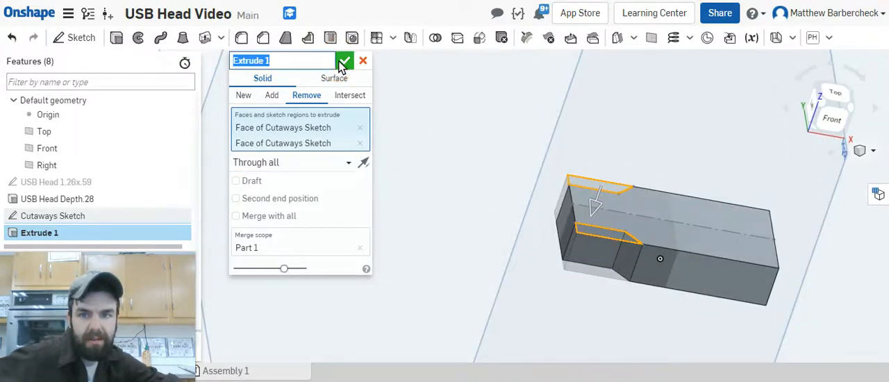
text(C)
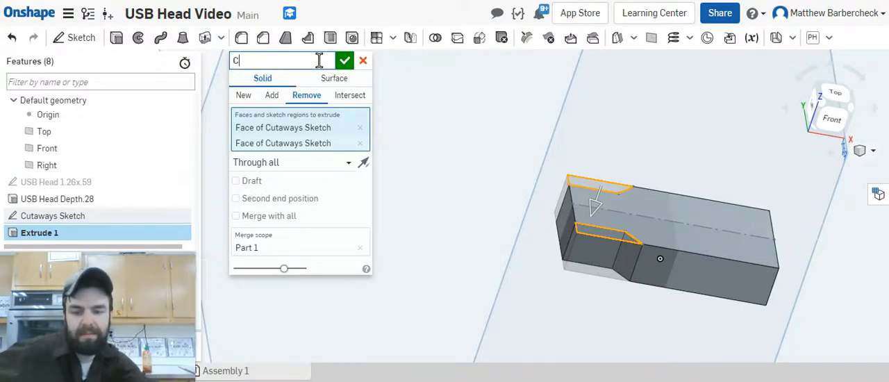
text(utaways)
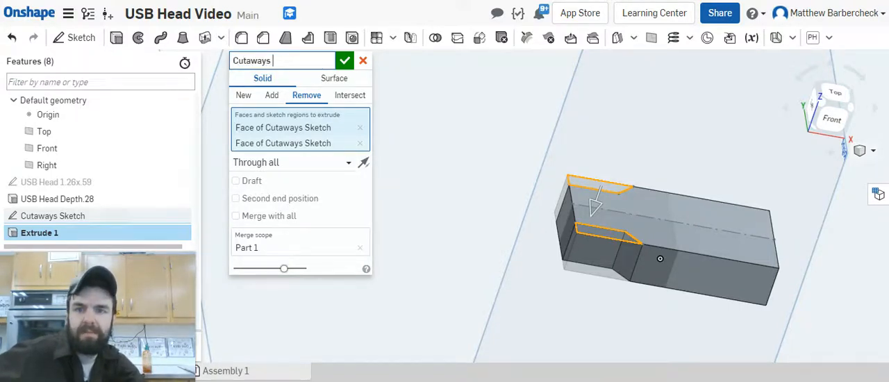
text( Remo)
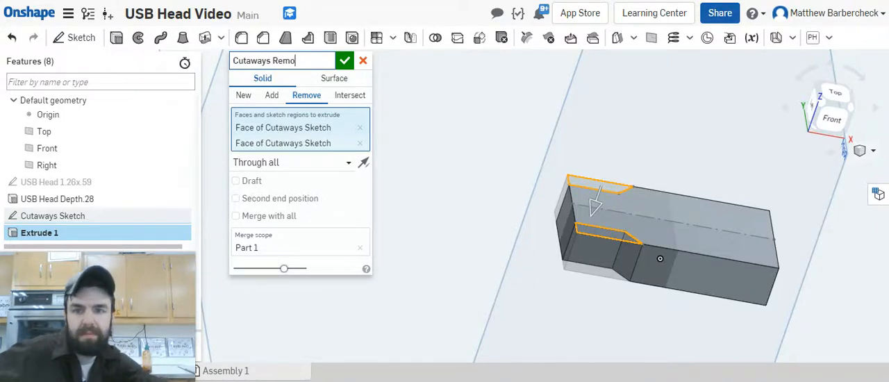
text(ve)
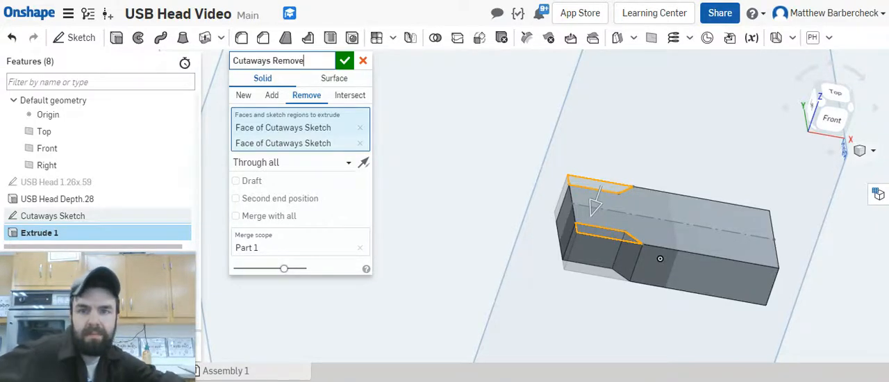
click(345, 61)
Step: Start a new sketch on the narrow end face between the two corner cutaways, viewed straight on from the Left
right_drag(535, 111, 526, 148)
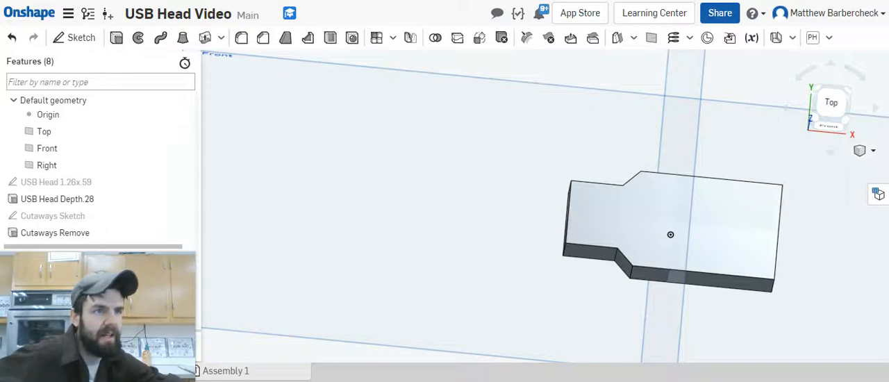
right_drag(445, 298, 500, 293)
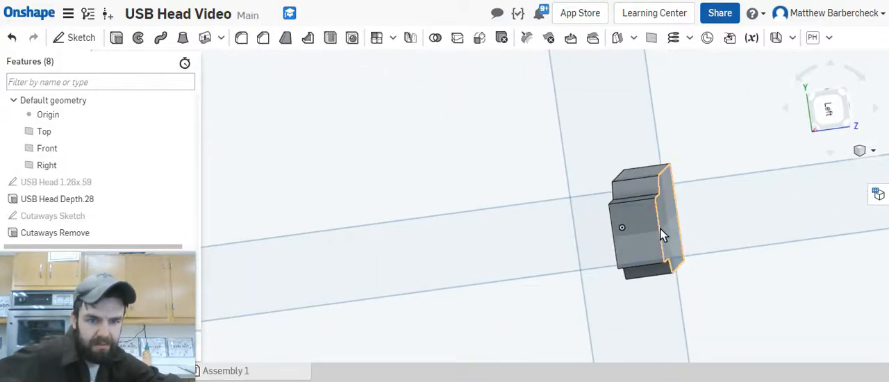
click(650, 230)
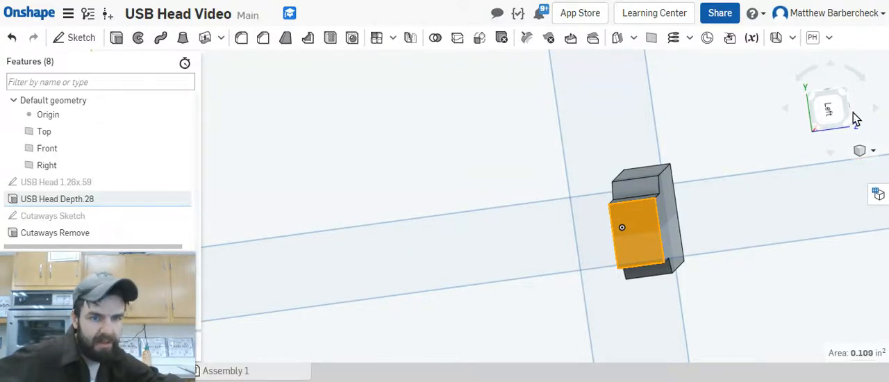
click(827, 108)
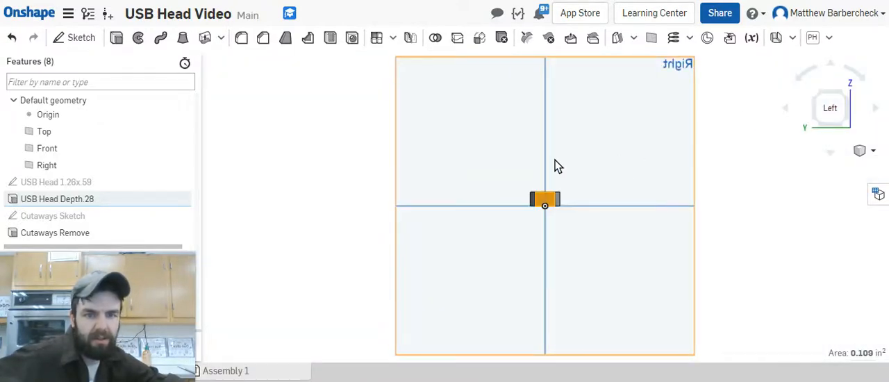
scroll(556, 167, up, 5)
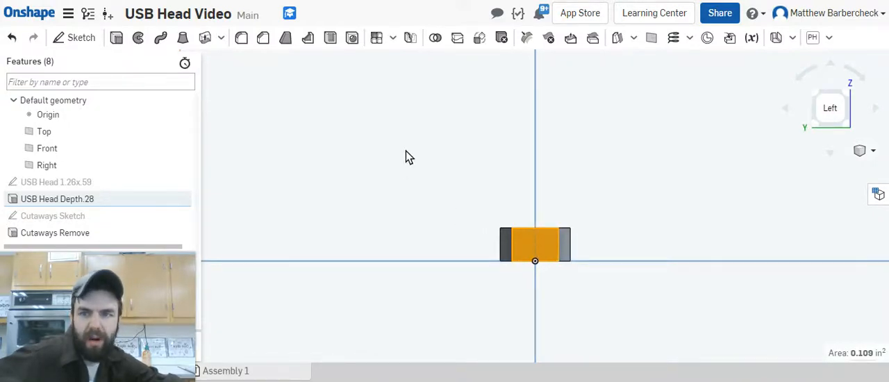
click(77, 40)
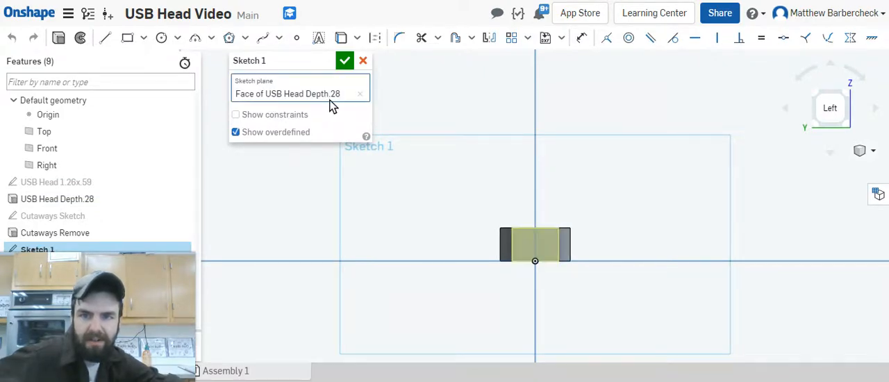
scroll(538, 264, up, 3)
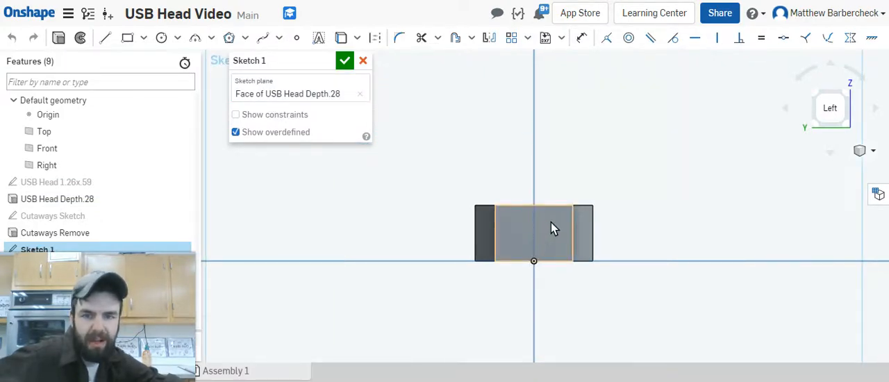
Step: Draw a vertical line from the midpoint of the end face's upper edge to the origin and convert it to construction geometry
click(162, 38)
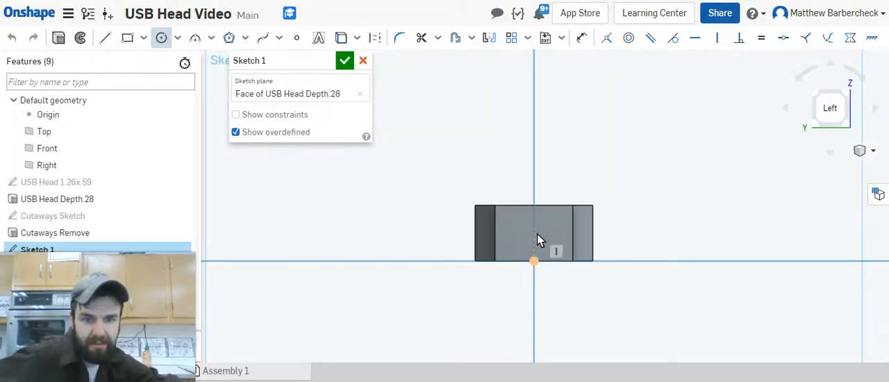
key(Escape)
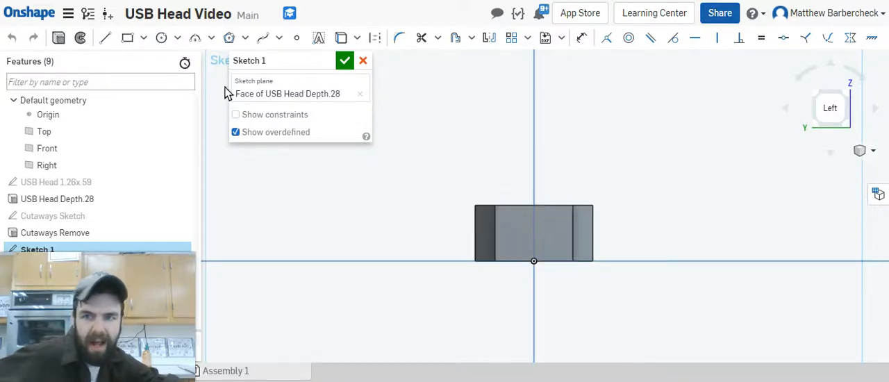
click(107, 39)
click(533, 208)
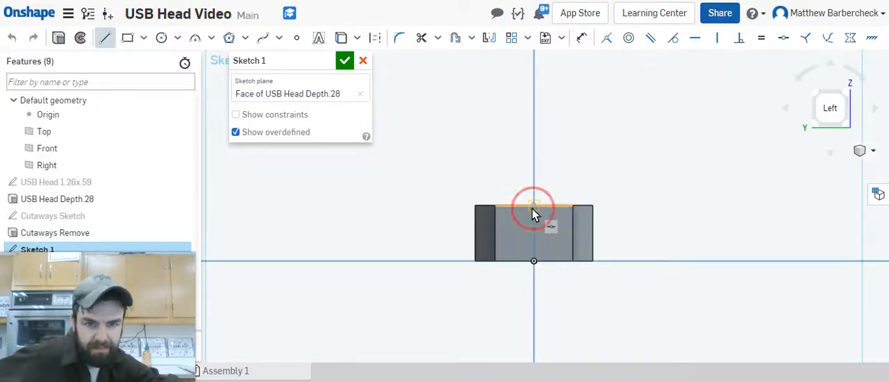
click(534, 260)
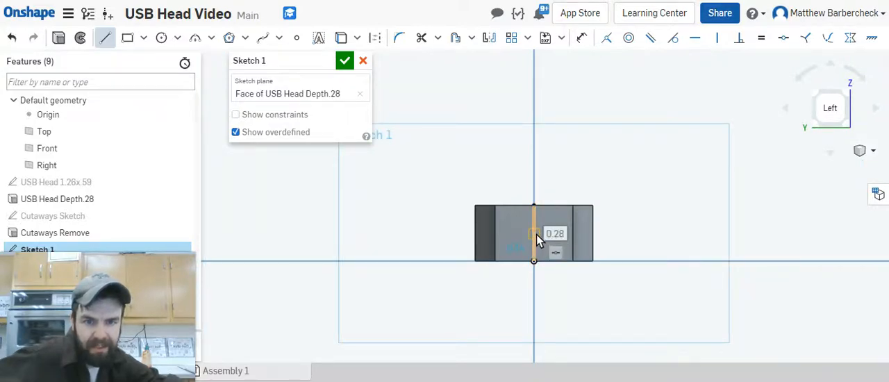
scroll(553, 216, up, 3)
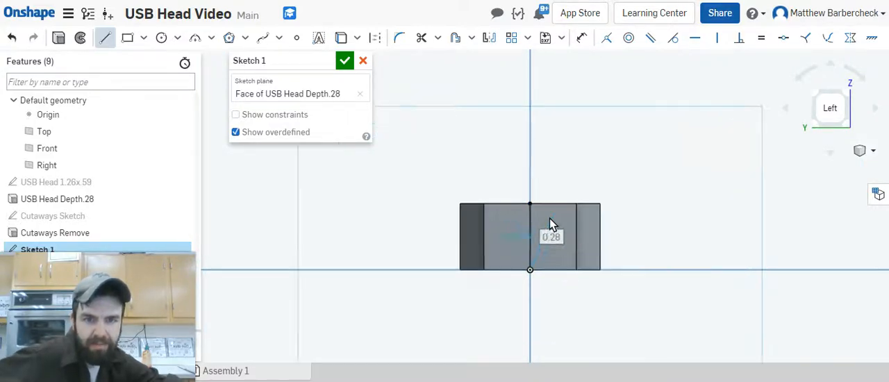
key(Escape)
click(516, 228)
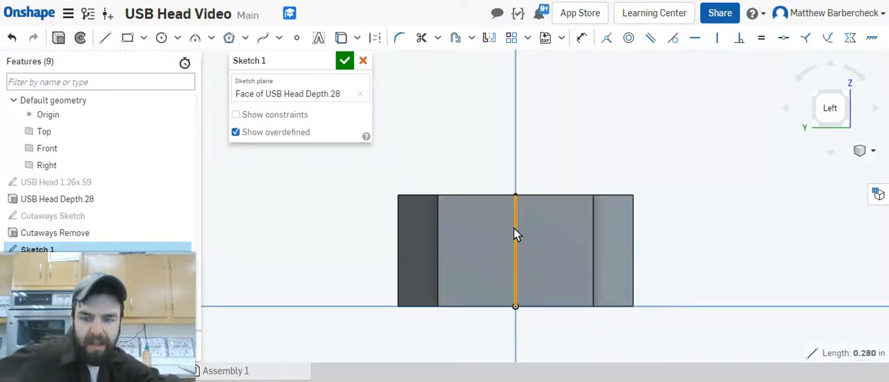
key(q)
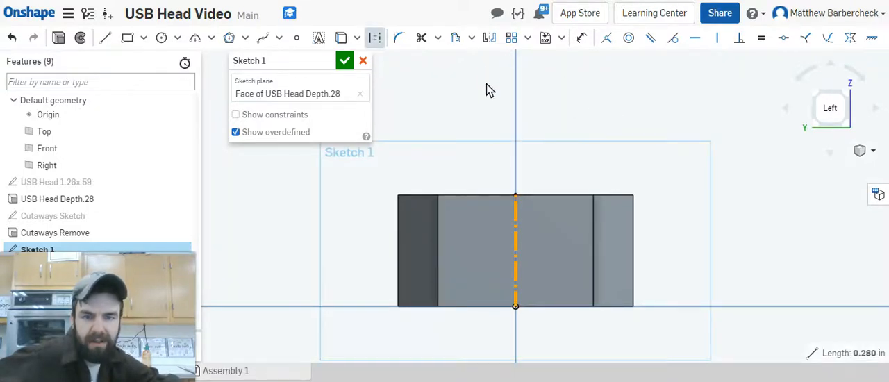
Step: Draw a circle about 0.25 in in diameter centered on the construction line's midpoint and make it regular, non-construction geometry
click(161, 37)
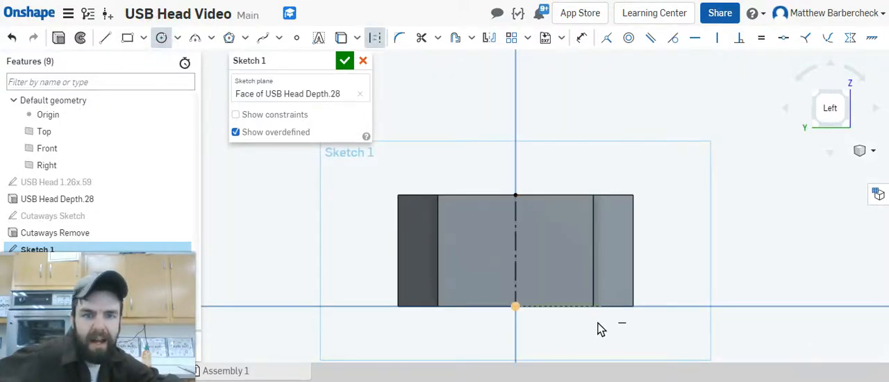
click(517, 250)
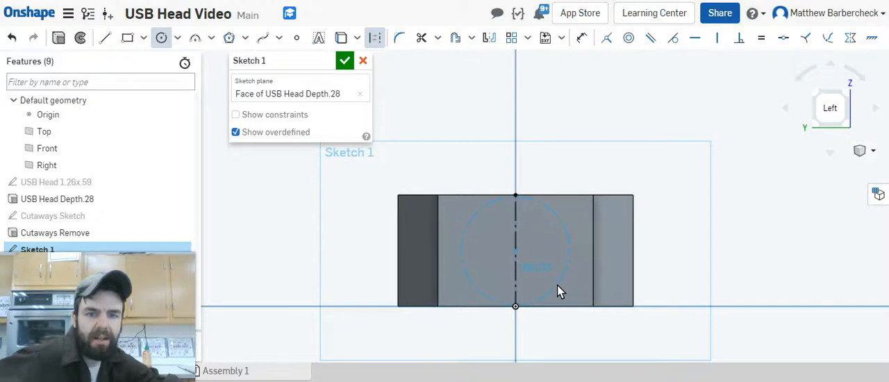
click(557, 281)
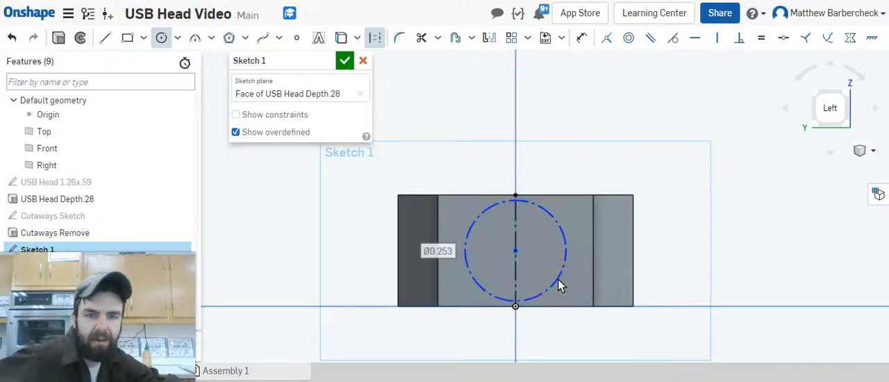
click(564, 237)
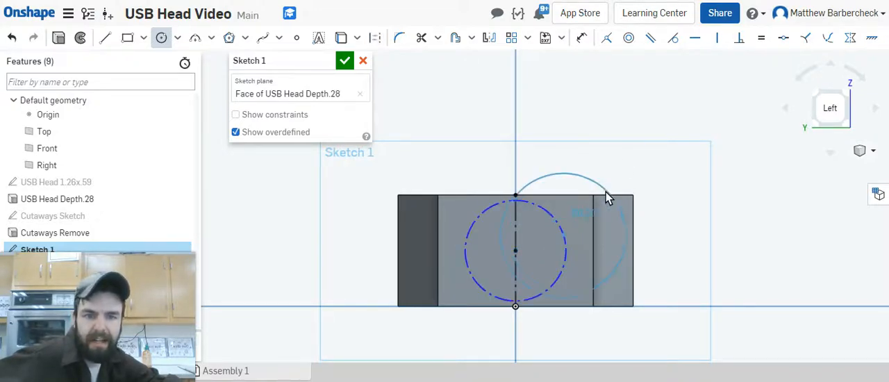
key(Escape)
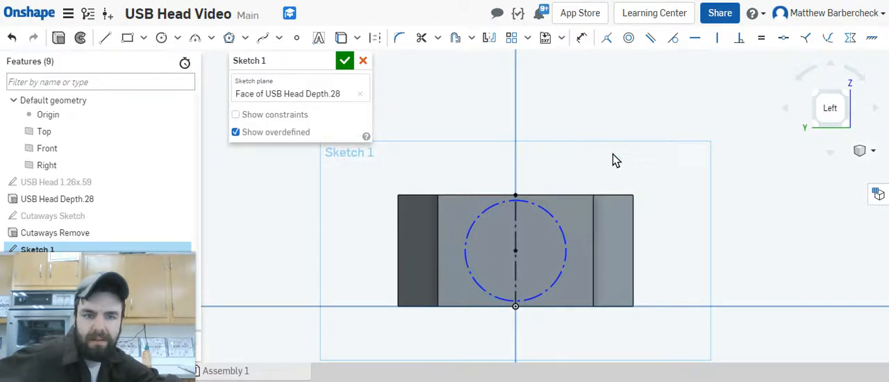
click(563, 230)
key(q)
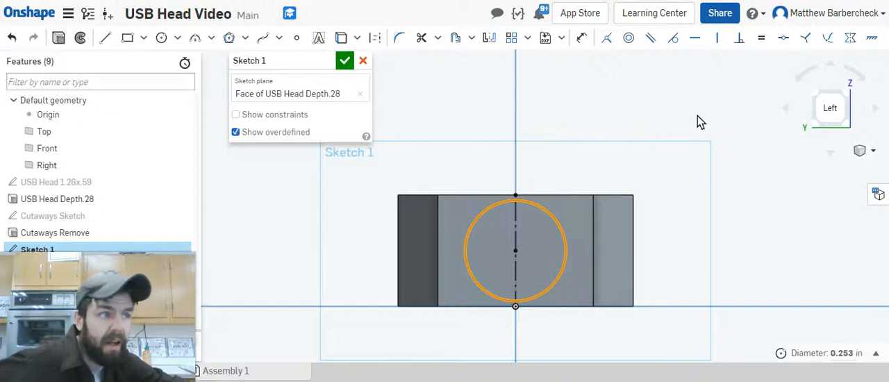
Step: Dimension the circle's diameter as 0.24 in
key(u)
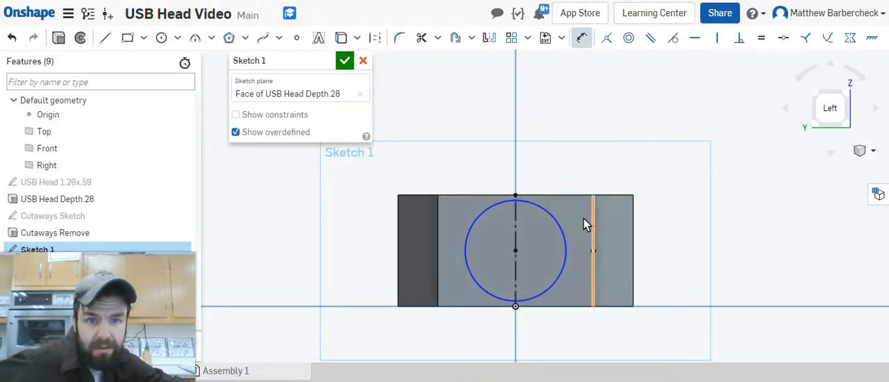
click(562, 225)
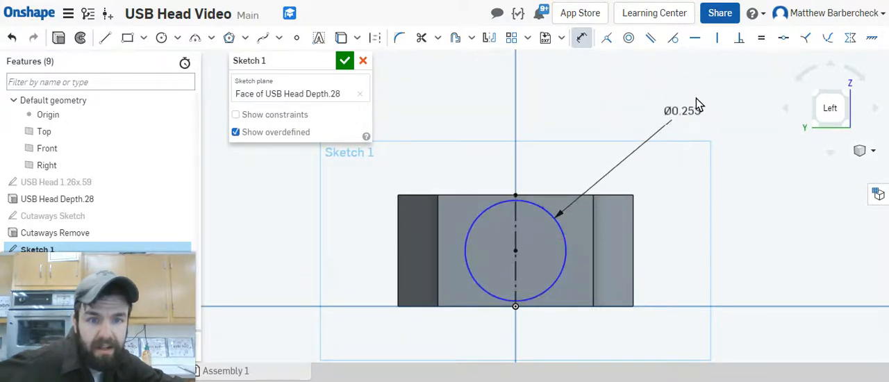
click(696, 98)
key(BackSpace)
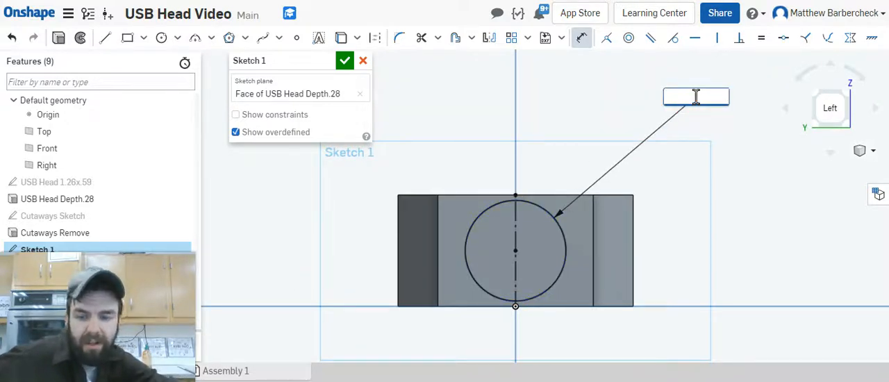
text(.24)
key(Return)
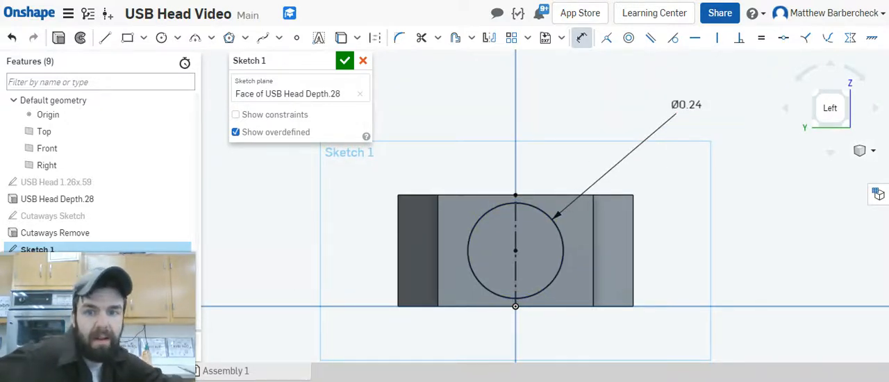
Step: Rename the circle sketch as "Cord Protector Dia:.24" and finish the sketch
click(326, 61)
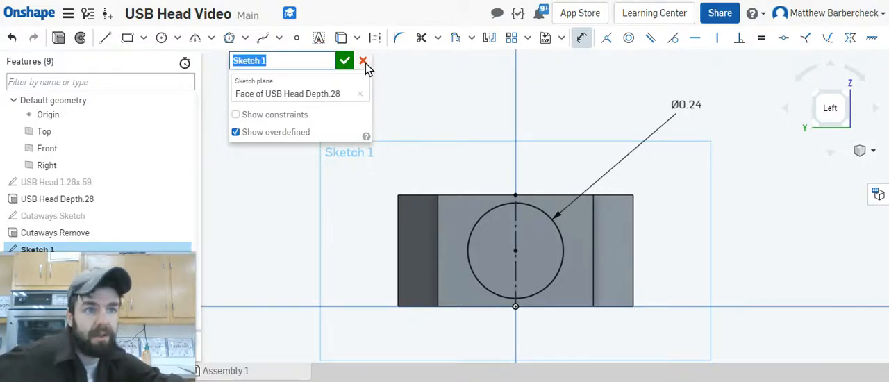
text(Cord )
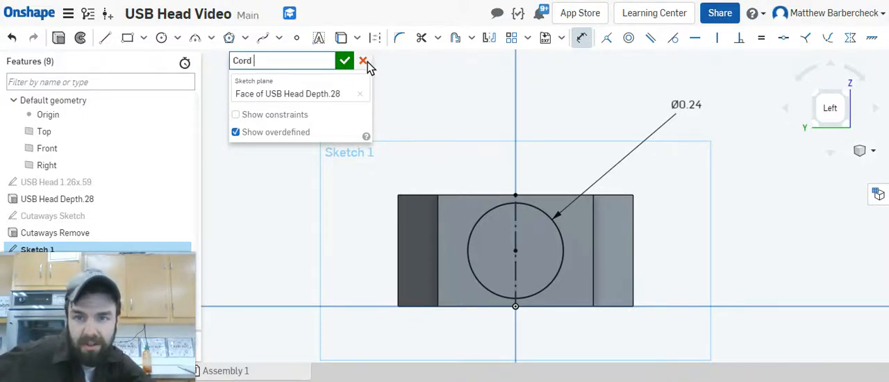
text(Protector )
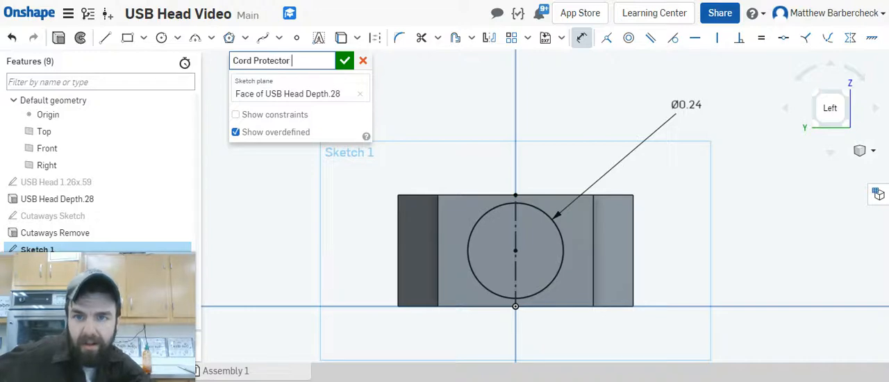
text(Depth)
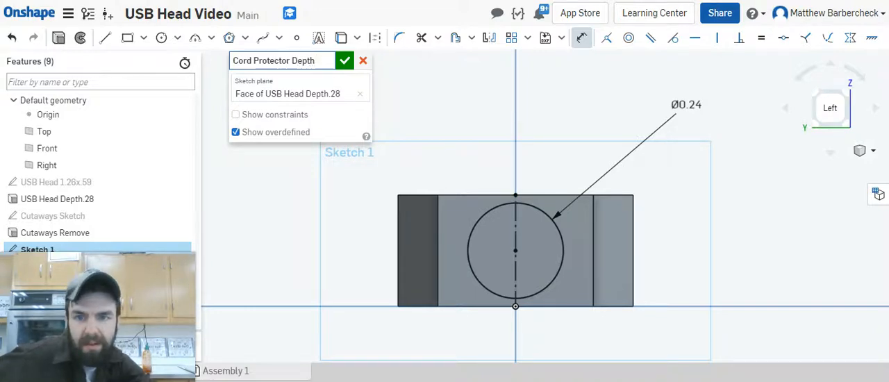
key(BackSpace)
key(BackSpace)
key(BackSpace)
key(BackSpace)
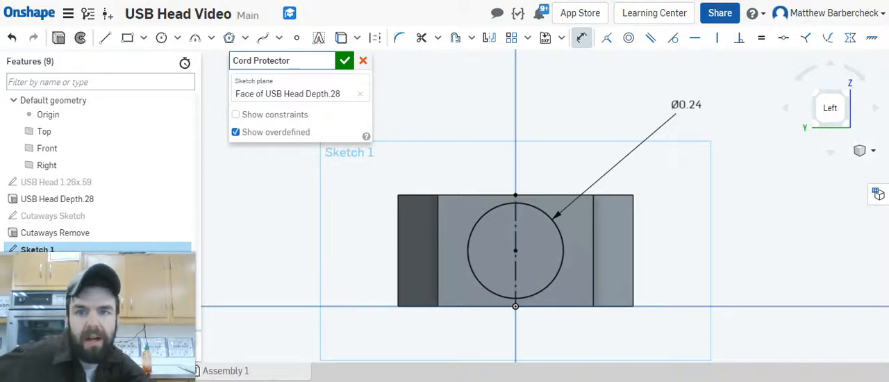
text(D)
text(iam)
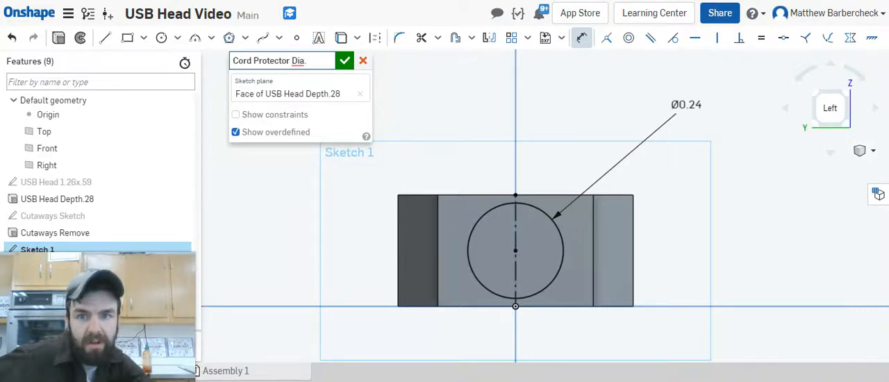
text(:.)
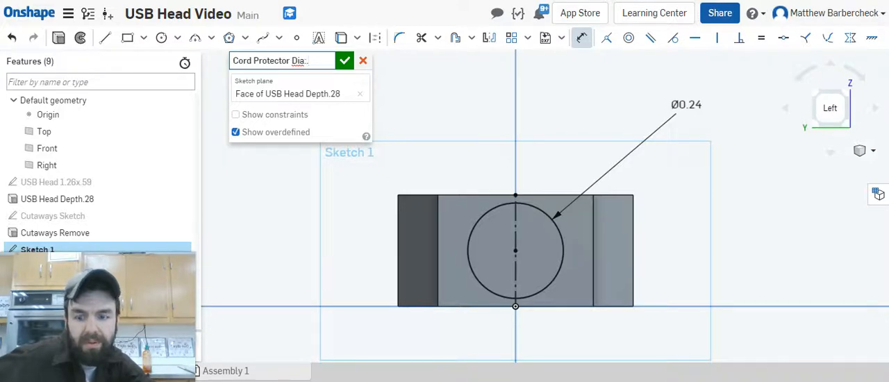
text(24)
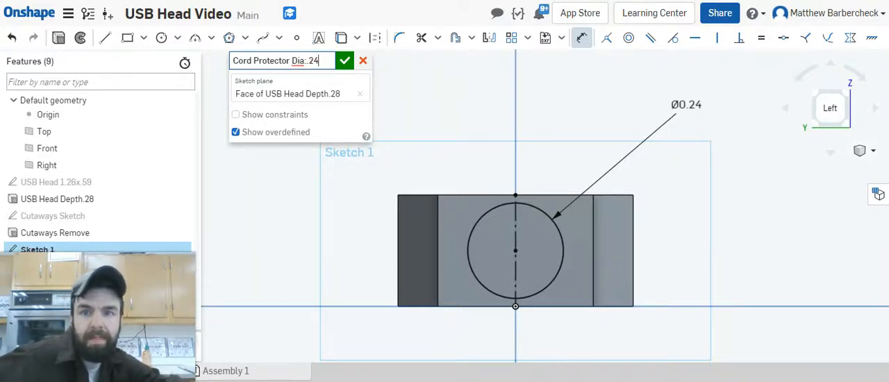
click(346, 63)
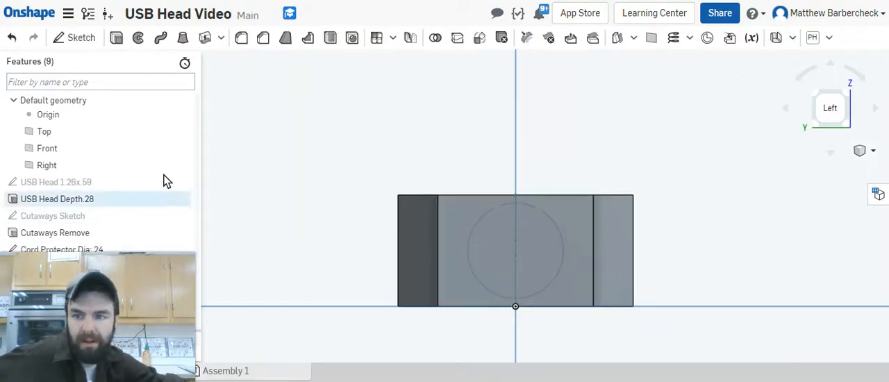
drag(174, 311, 799, 148)
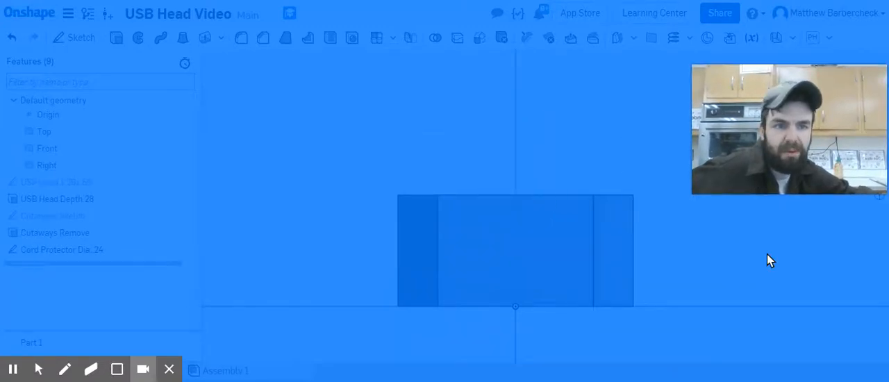
click(513, 151)
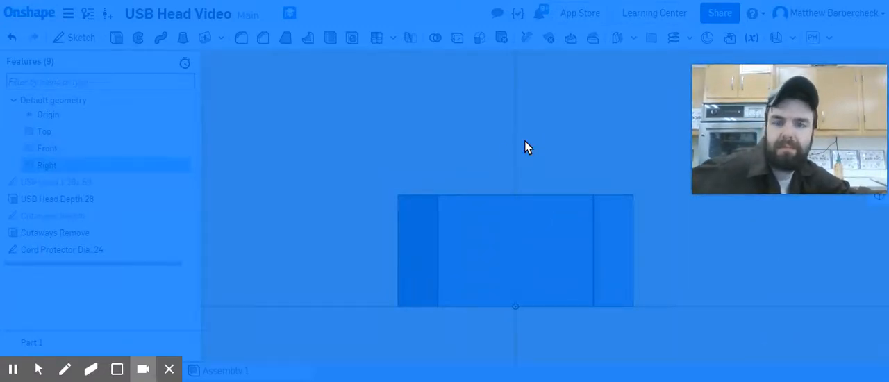
click(431, 120)
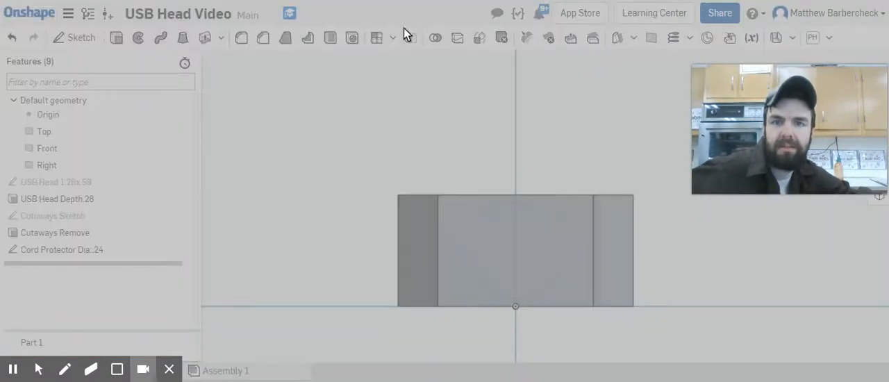
click(288, 137)
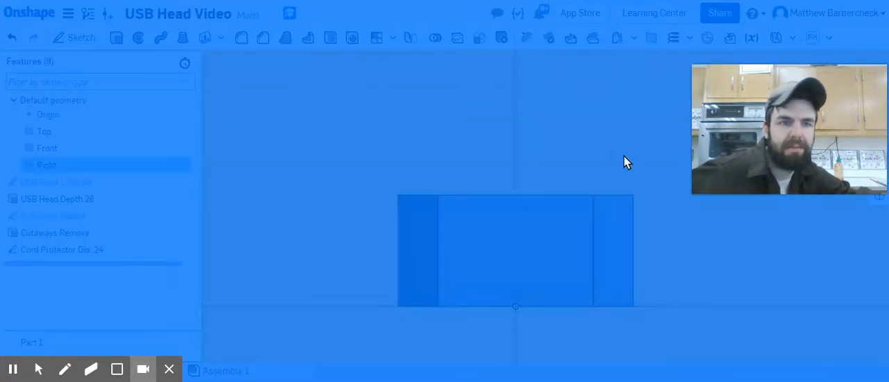
right_click(607, 148)
click(530, 129)
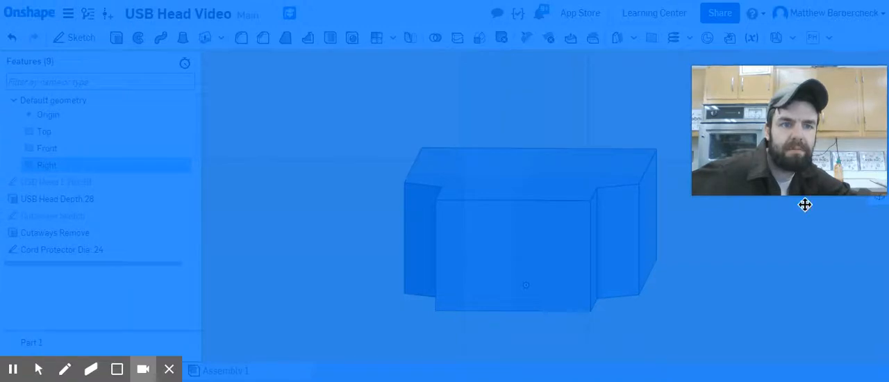
drag(804, 202, 800, 367)
click(614, 332)
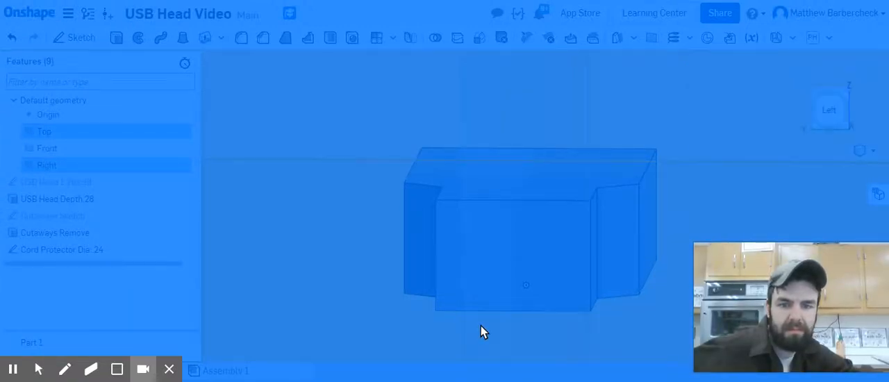
Step: Clear the selection of the default planes and reload the document page
right_click(481, 327)
click(521, 223)
right_click(511, 321)
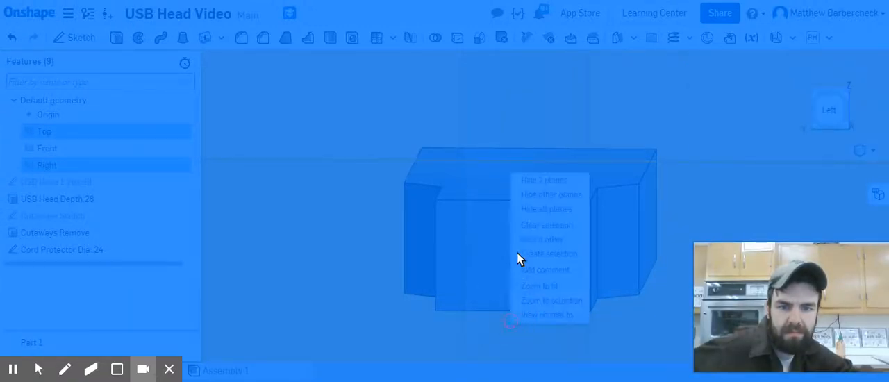
click(554, 229)
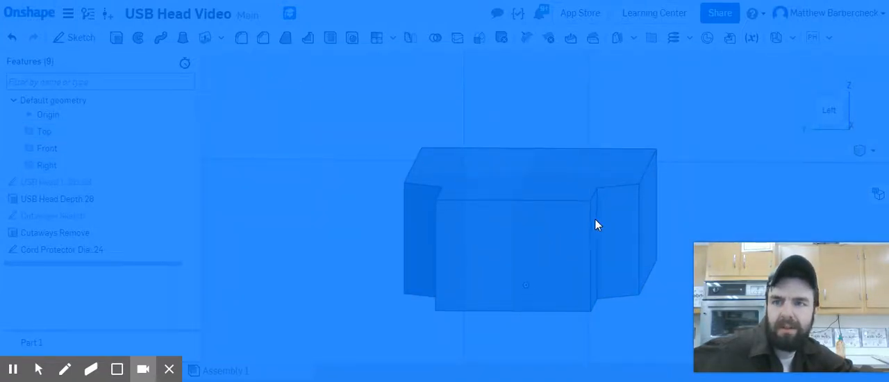
key(F5)
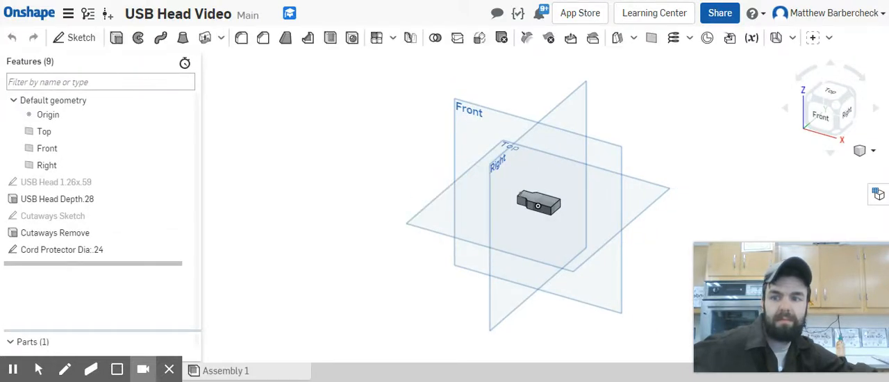
Step: Reopen the Cord Protector Dia:.24 sketch, check its circle straight on from the Left, and close the sketch
double_click(78, 250)
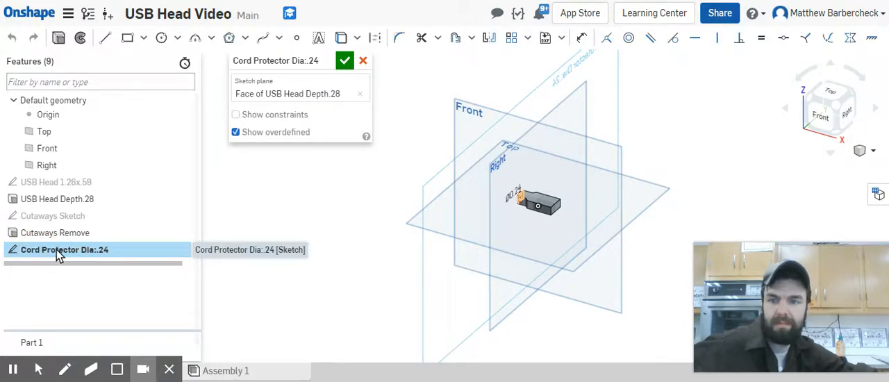
right_drag(480, 251, 575, 230)
scroll(519, 194, up, 4)
scroll(526, 197, up, 3)
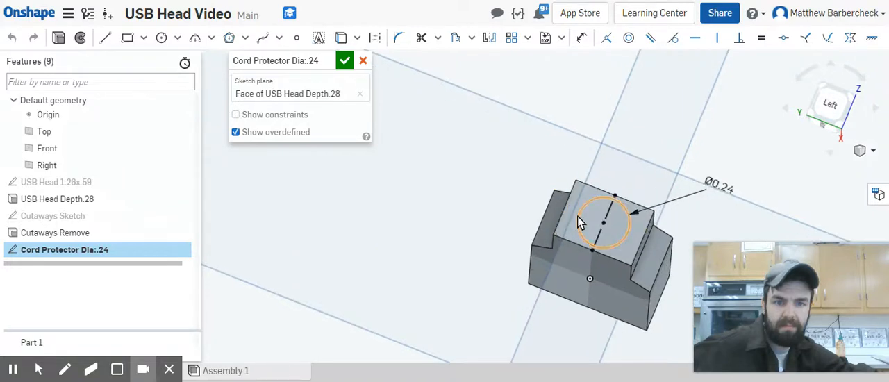
key(n)
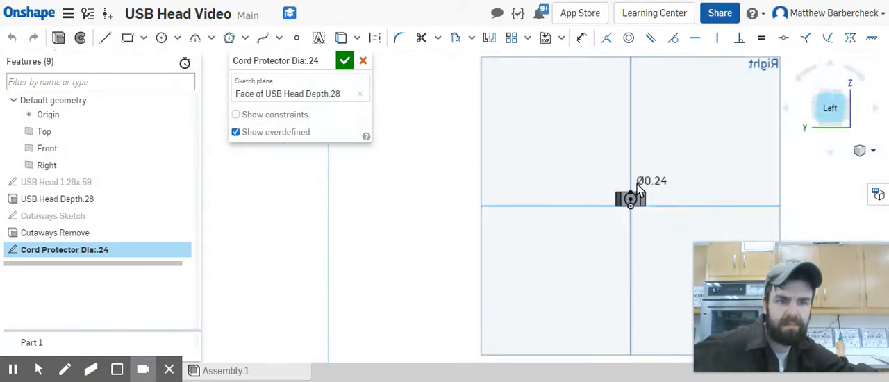
scroll(652, 196, up, 3)
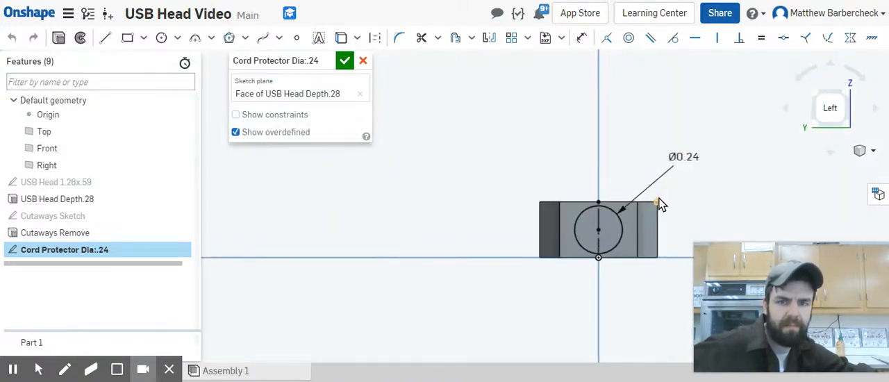
click(344, 61)
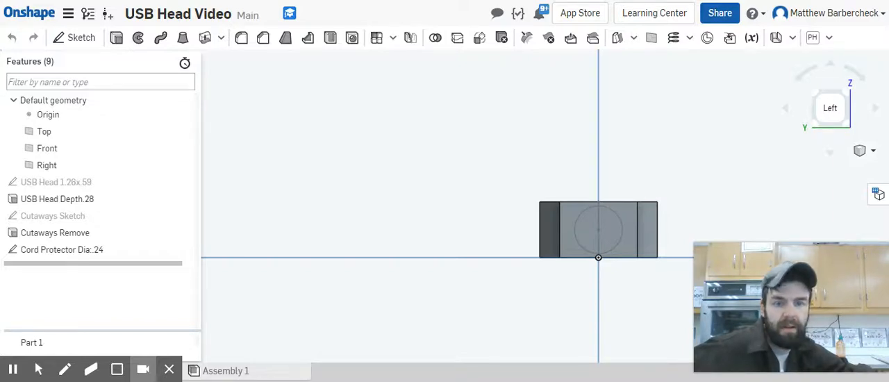
Step: Extrude the cord protector circle outward from the end face as a solid added to Part 1, with a blind depth of 0.55 in
click(603, 231)
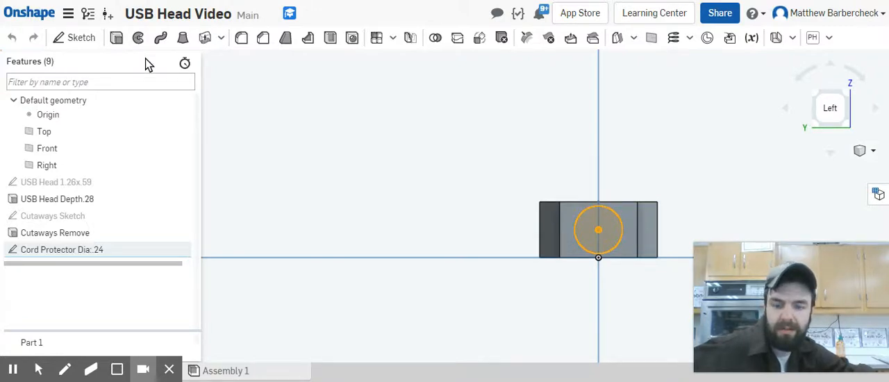
key(shift+e)
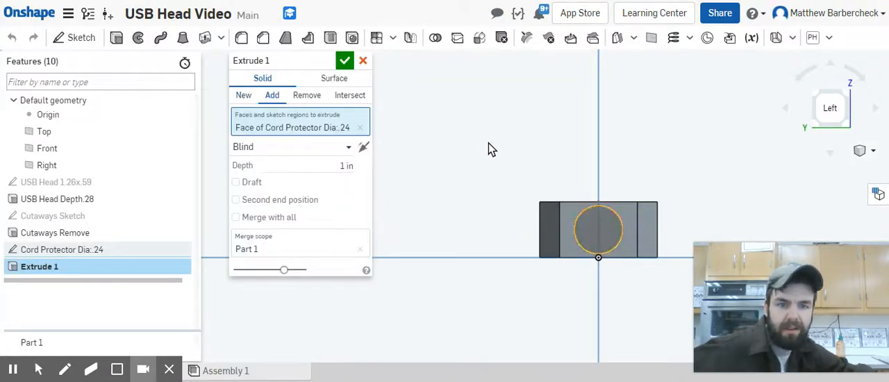
right_drag(488, 143, 639, 254)
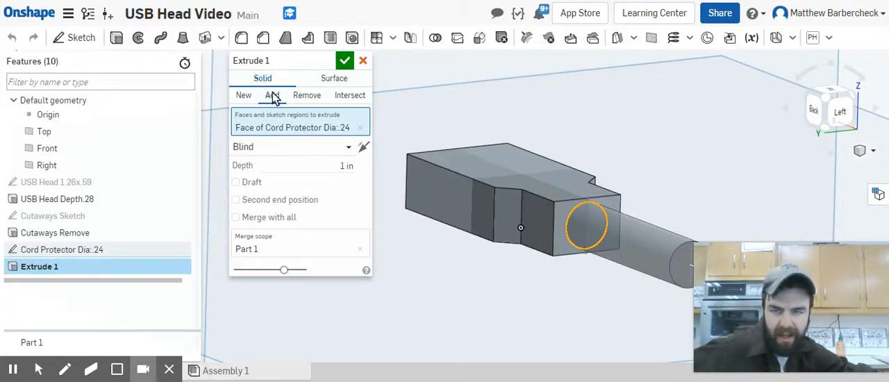
click(342, 165)
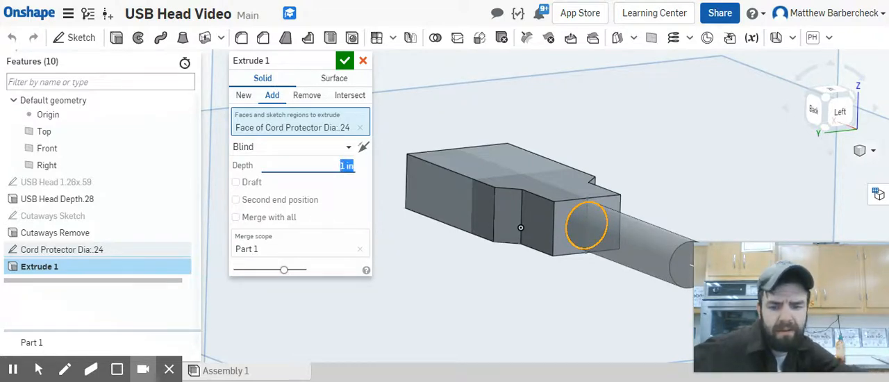
text(.5)
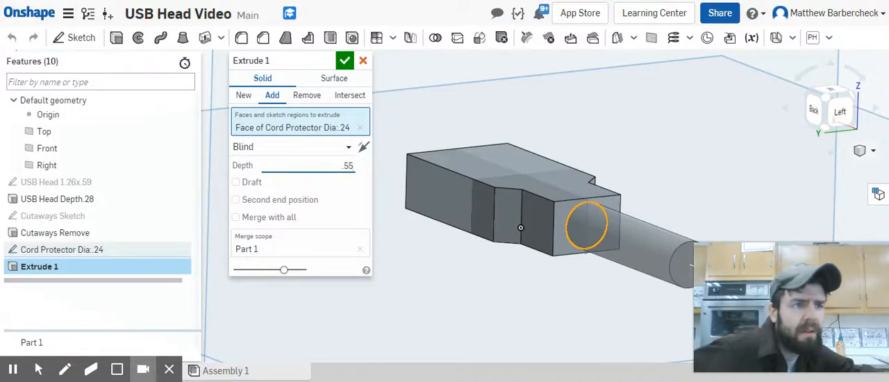
text(5)
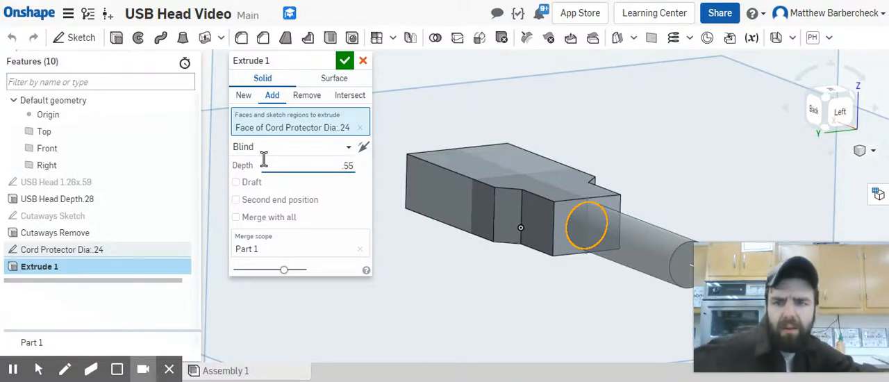
Step: Add a 2 degree draft to the cord protector extrusion and flip its direction so the cylinder tapers inward
click(252, 182)
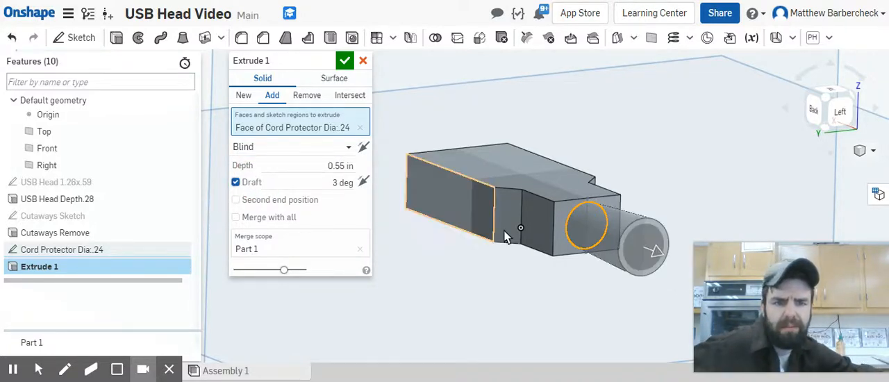
right_drag(570, 275, 652, 215)
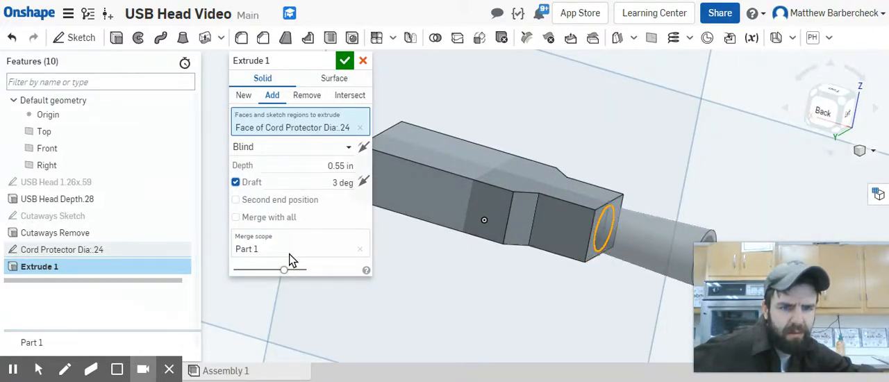
click(342, 184)
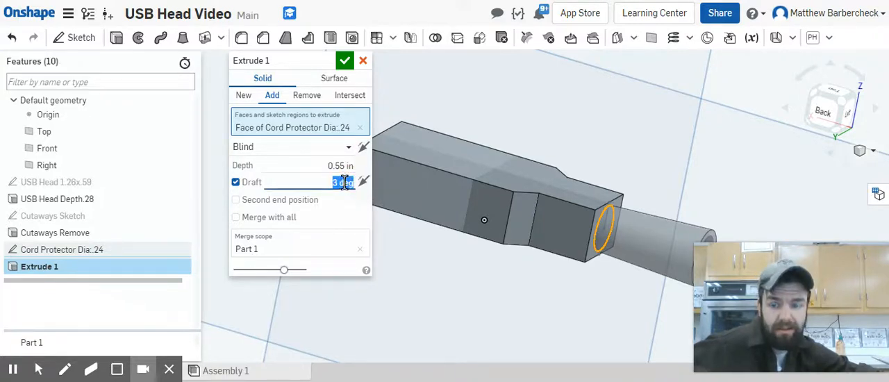
text(2)
scroll(599, 254, down, 1)
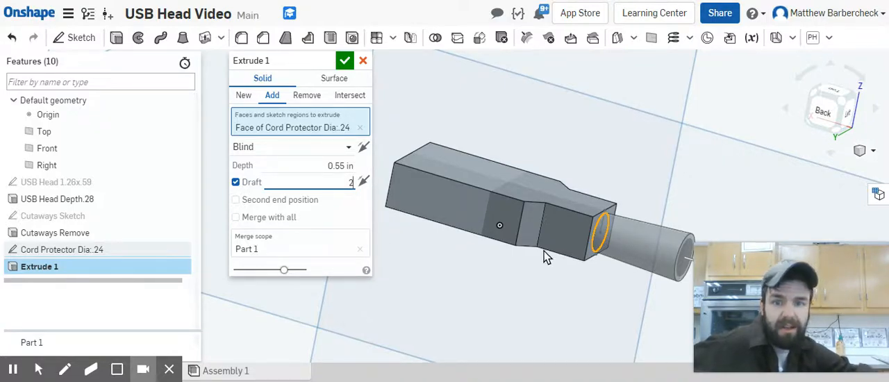
click(365, 180)
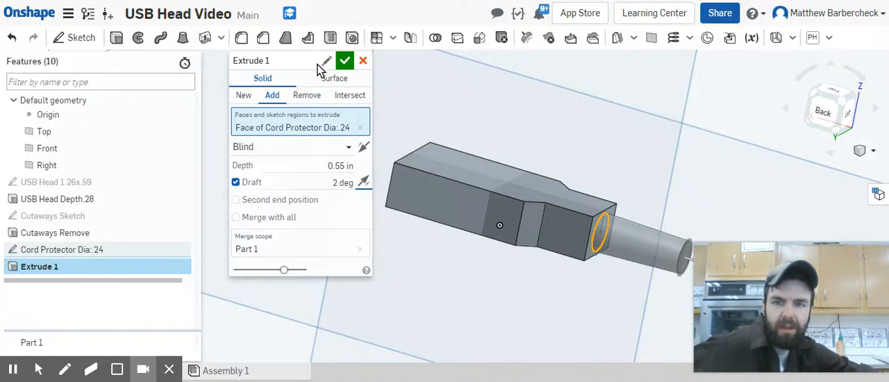
Step: Name the cord protector extrusion "Cord Protector Add Length .55 Draft 2" and accept the feature
click(323, 62)
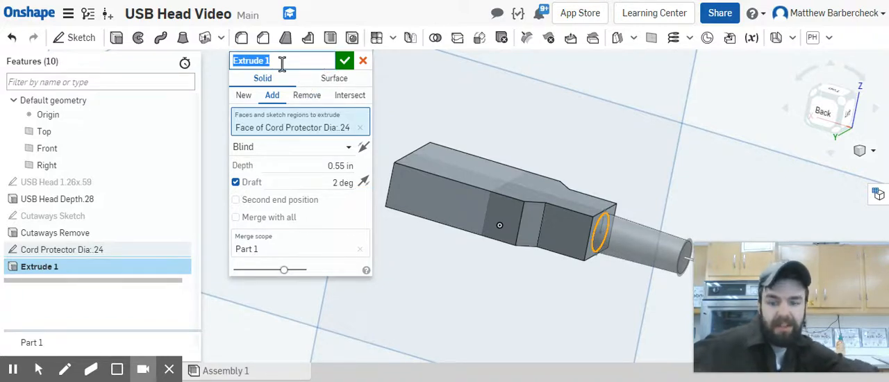
text(Cord)
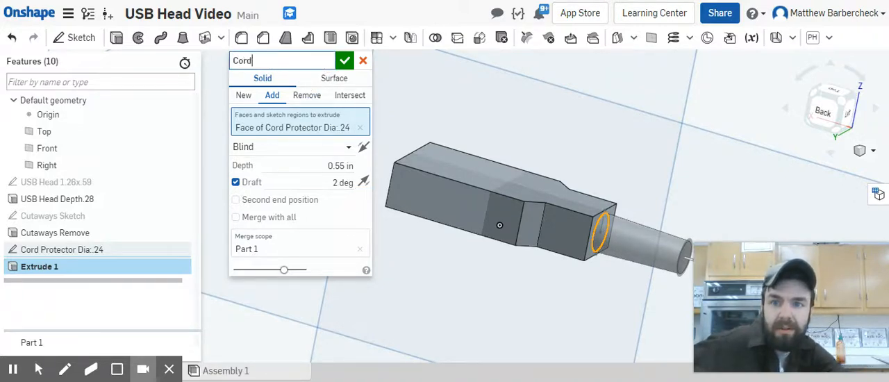
text( Prote)
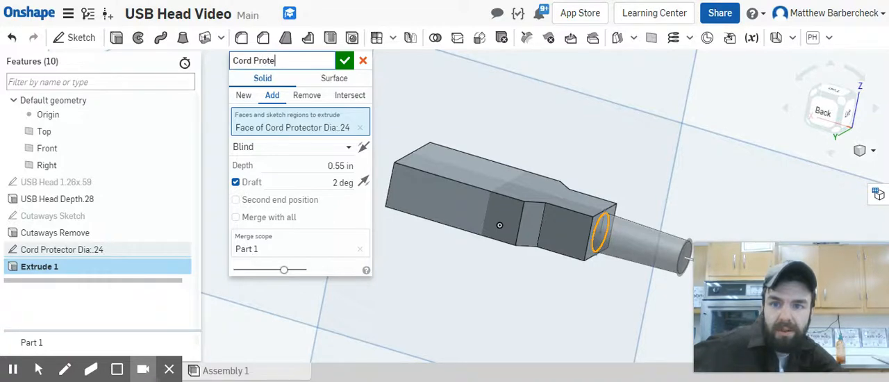
text(ctor Add)
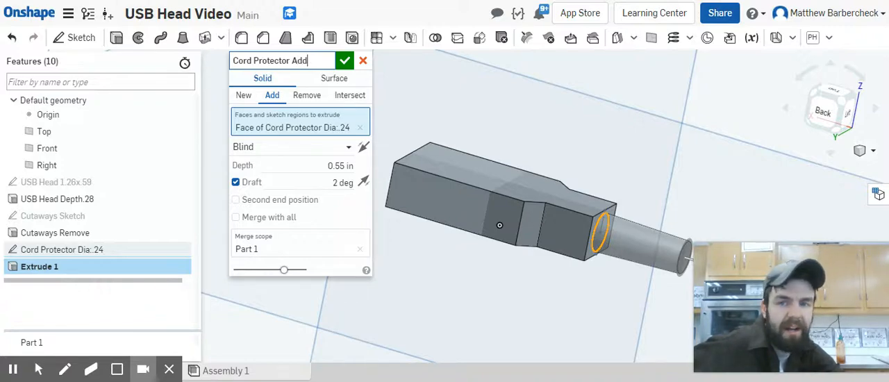
text(Length)
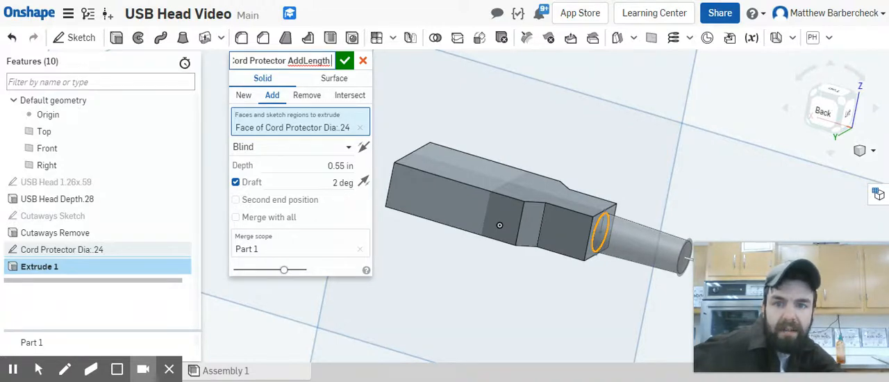
text( .55 D)
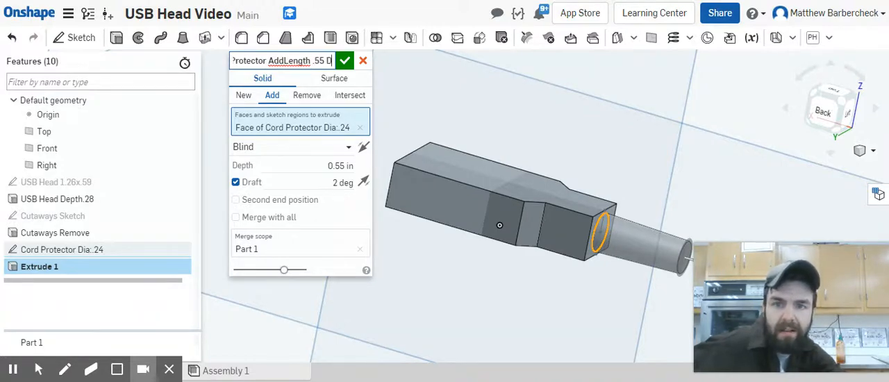
text(raft 2)
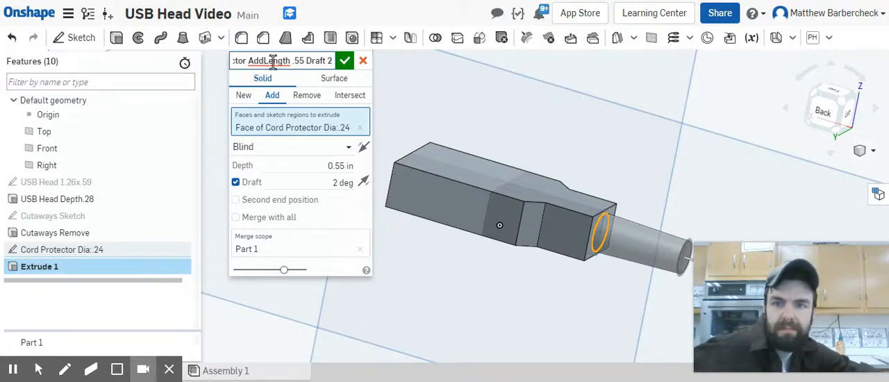
click(344, 61)
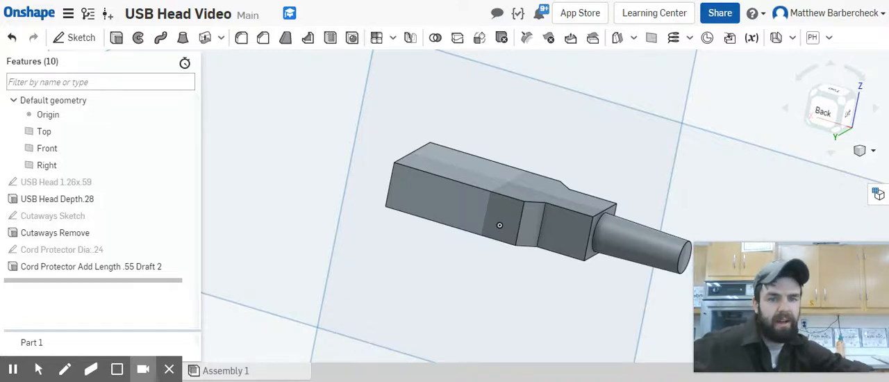
Step: Start a sketch on the small end face of the cord protector and draw a centred circle about 0.118 in in diameter
right_drag(659, 250, 591, 258)
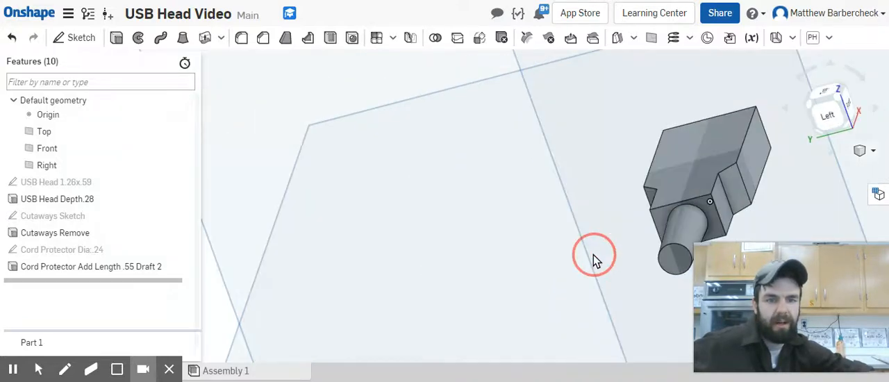
click(679, 260)
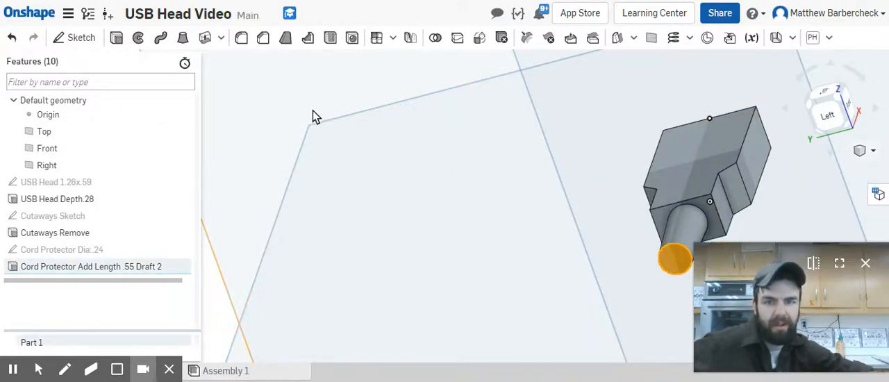
click(73, 38)
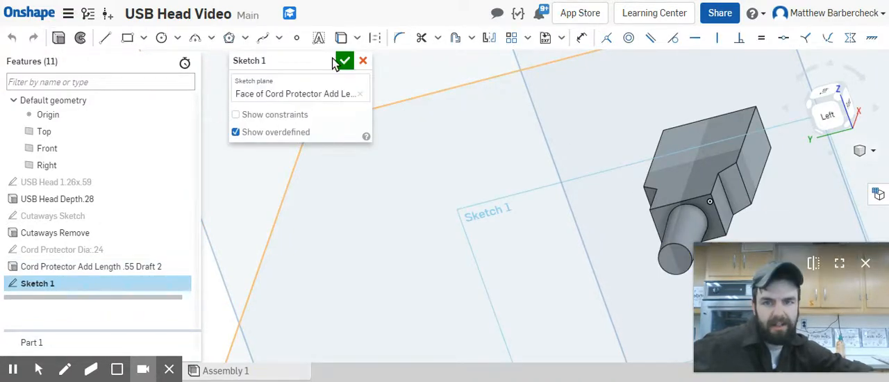
click(162, 38)
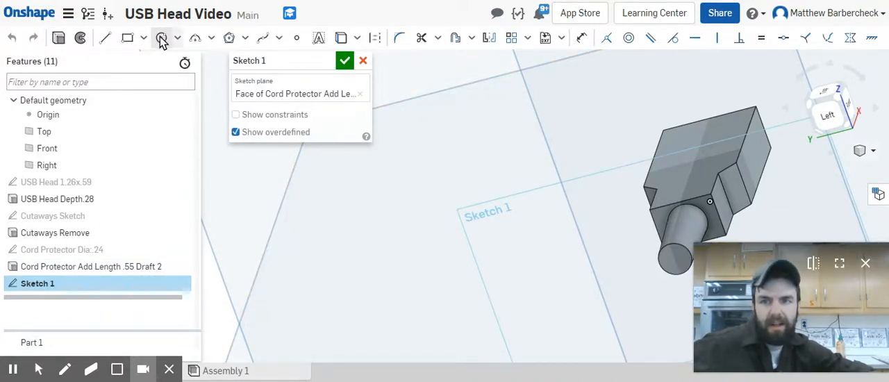
click(674, 258)
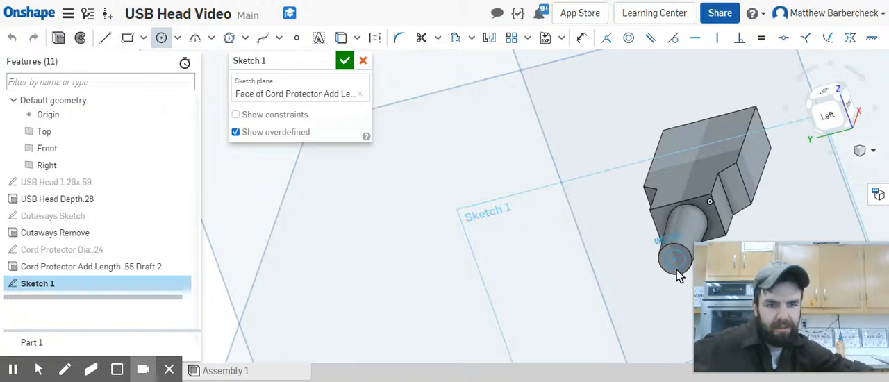
click(678, 274)
Step: Dimension the circle on the cord protector's end face to a diameter of 0.12 in
mouse_move(663, 271)
right_down()
mouse_move(653, 263)
mouse_move(649, 272)
mouse_move(659, 282)
right_up()
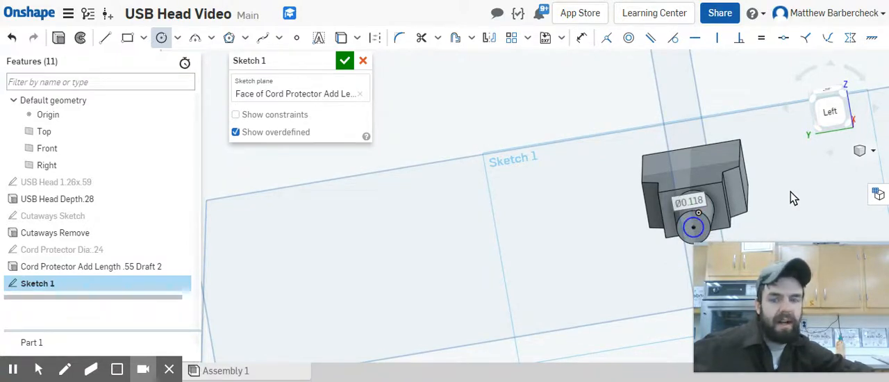
key(u)
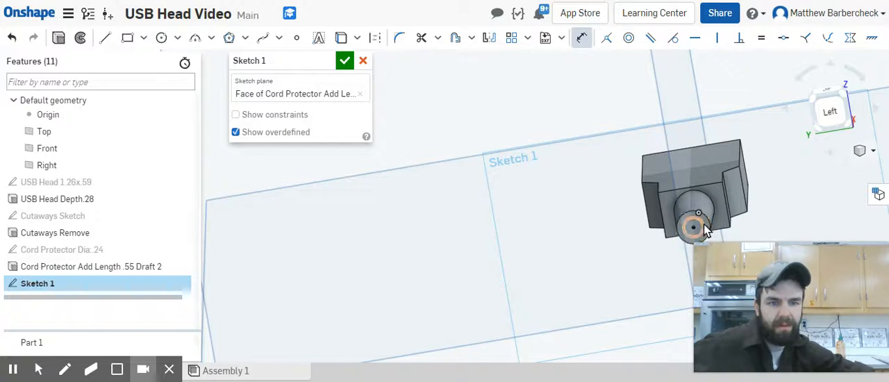
click(695, 221)
click(807, 142)
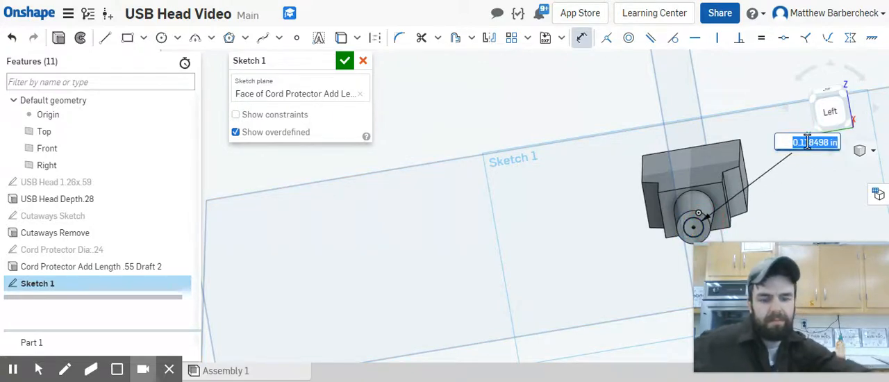
text(.12)
key(Return)
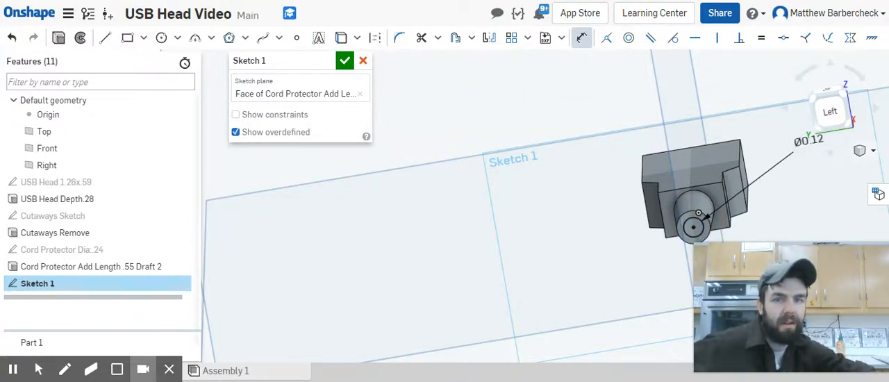
Step: Name the circle sketch "Cord Diameter .12" and close it
click(322, 61)
text(C)
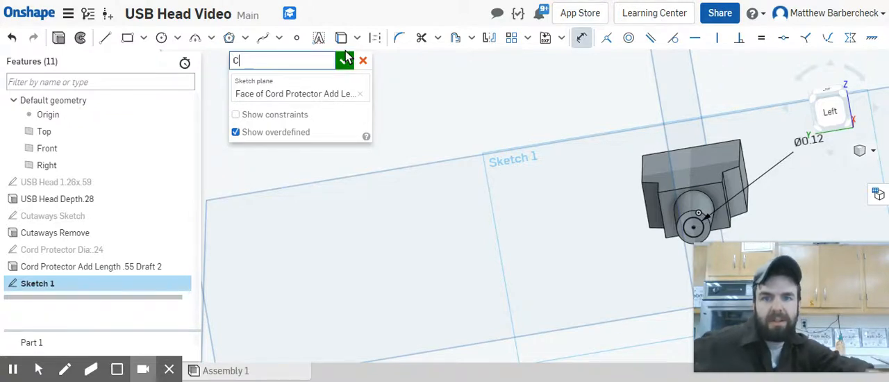
text(ord )
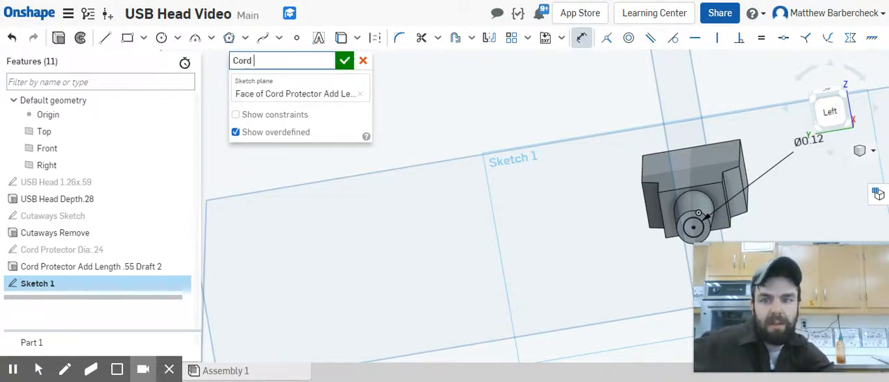
text(Diameter .12)
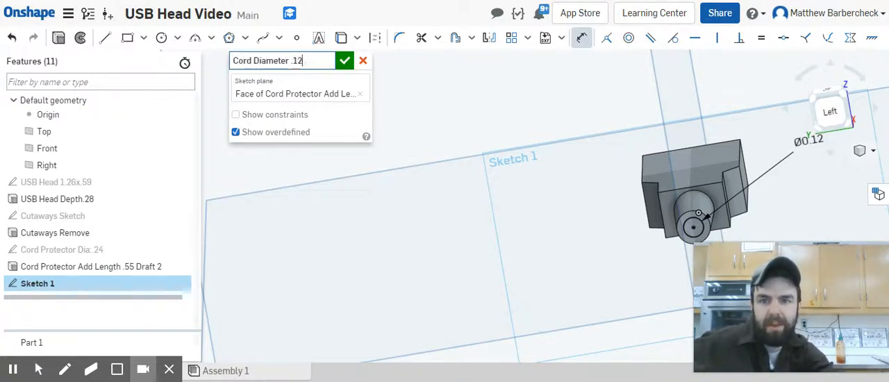
click(344, 61)
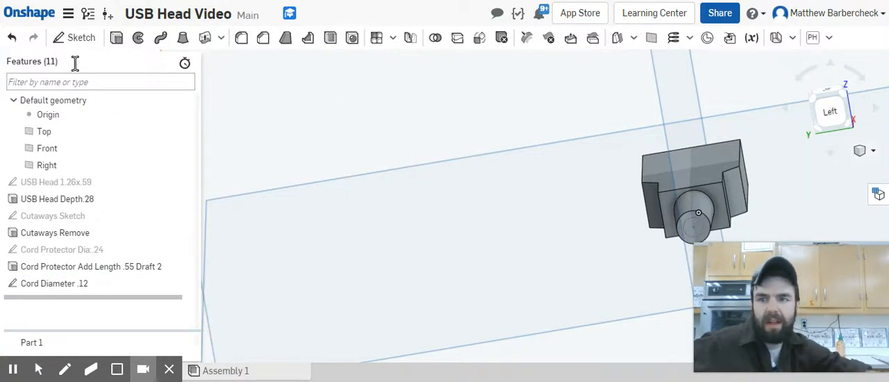
Step: Extrude the Cord Diameter .12 circle as a solid added to Part 1, with a blind depth of 0.8 in
click(116, 38)
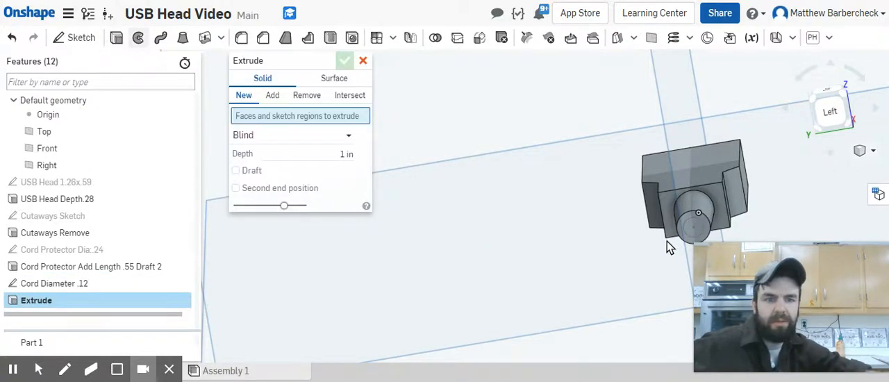
click(700, 229)
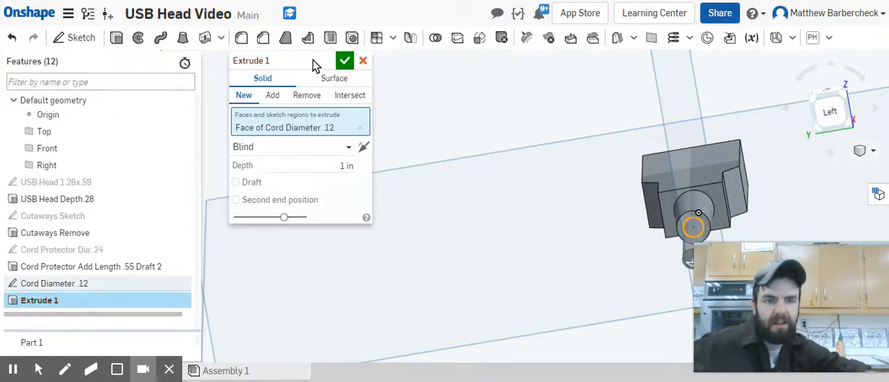
click(273, 95)
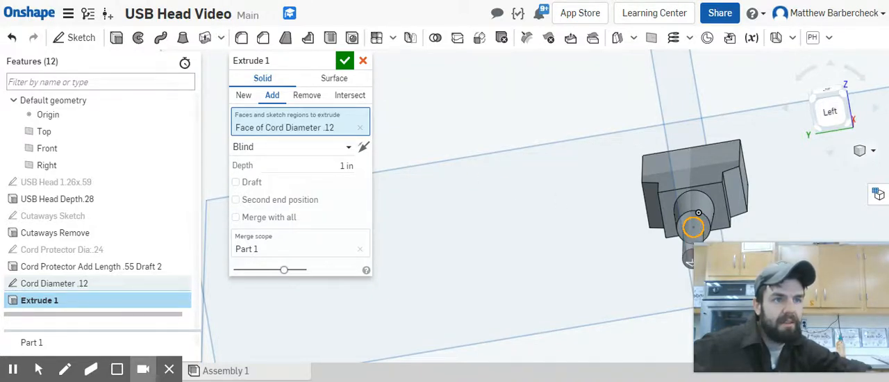
click(337, 164)
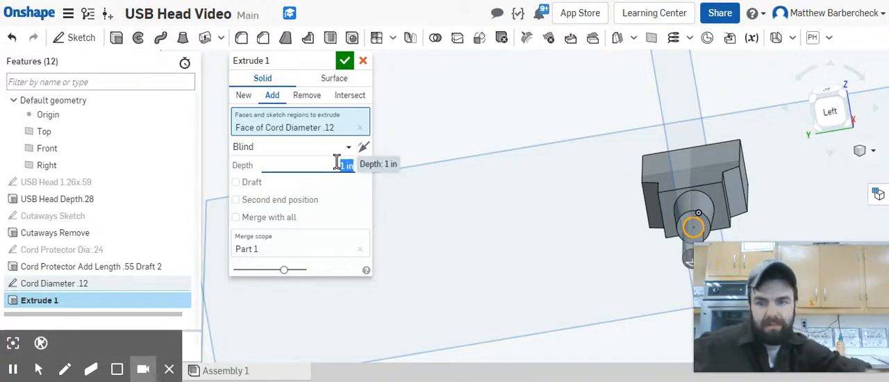
text(.8)
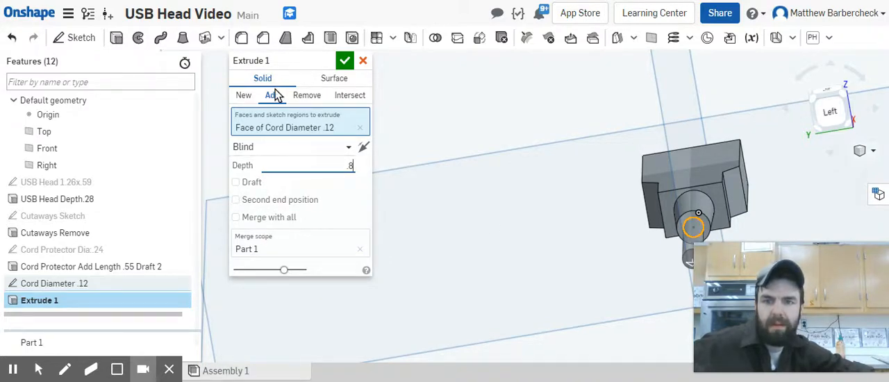
Step: Name the cord extrusion "Cord Extrude Depth .8" and accept the feature
click(327, 62)
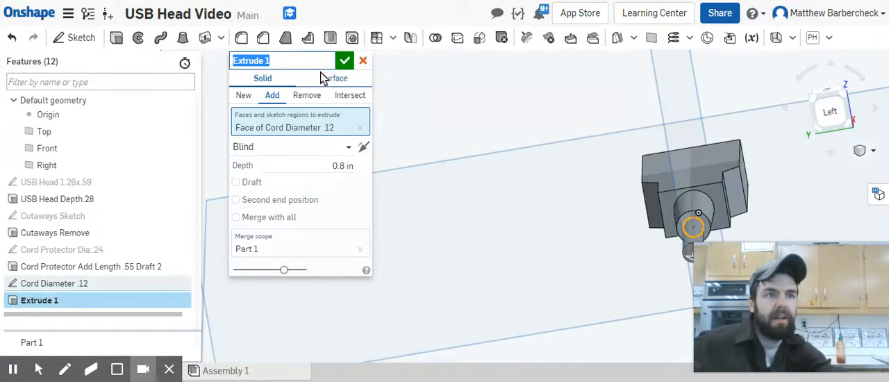
text(Cord )
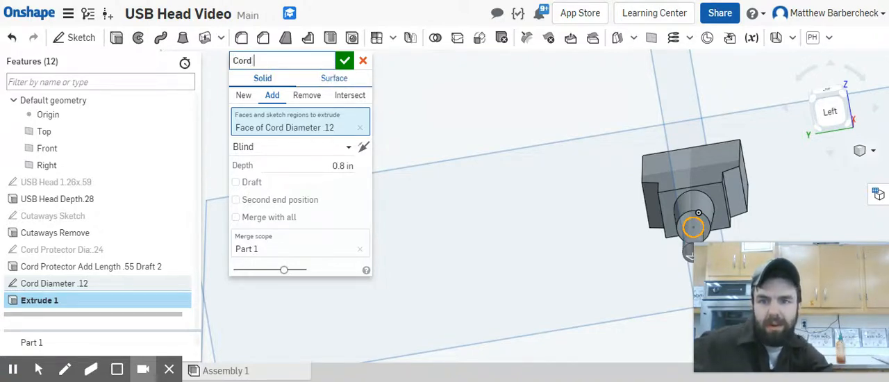
text(Ext)
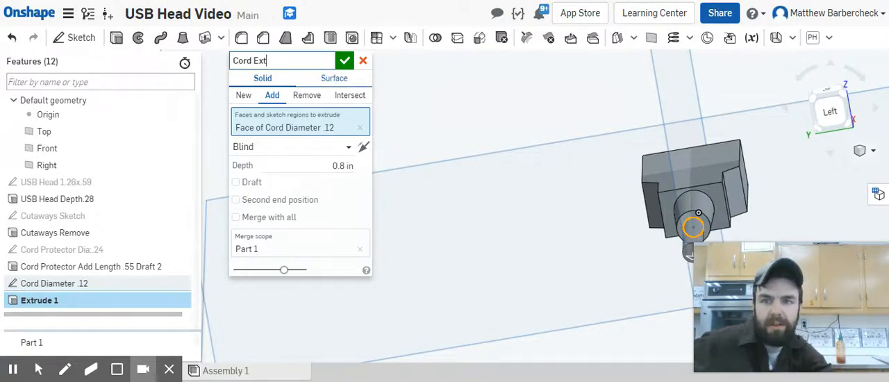
text(rude )
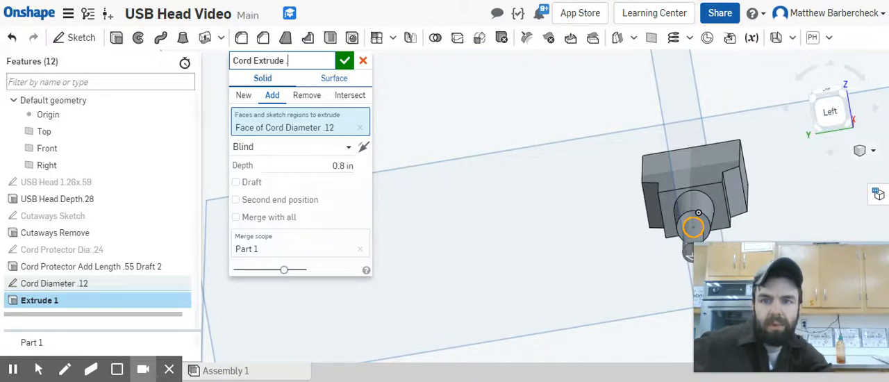
text(Depth)
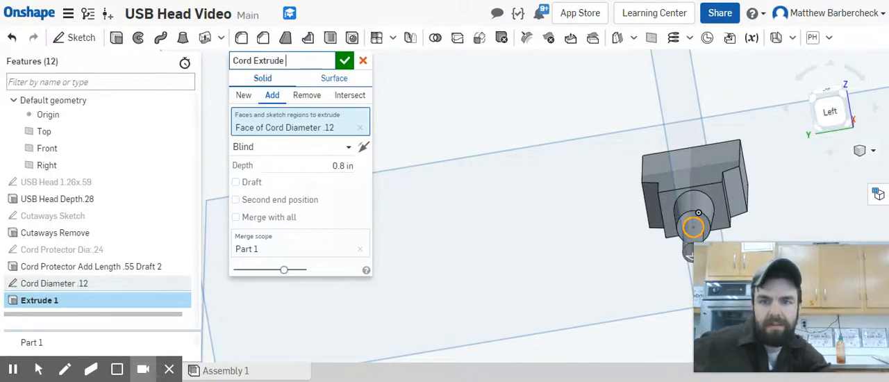
text( .8)
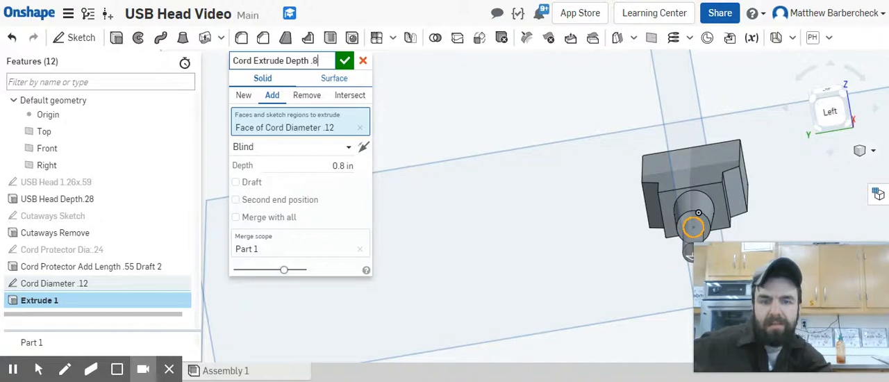
click(344, 61)
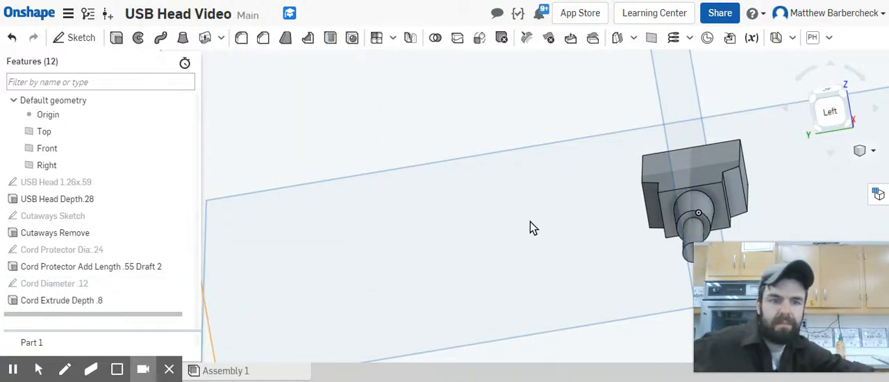
Step: View the whole USB head with its cord at an angle and straight on from the Top
right_drag(530, 222, 544, 212)
scroll(581, 191, down, 3)
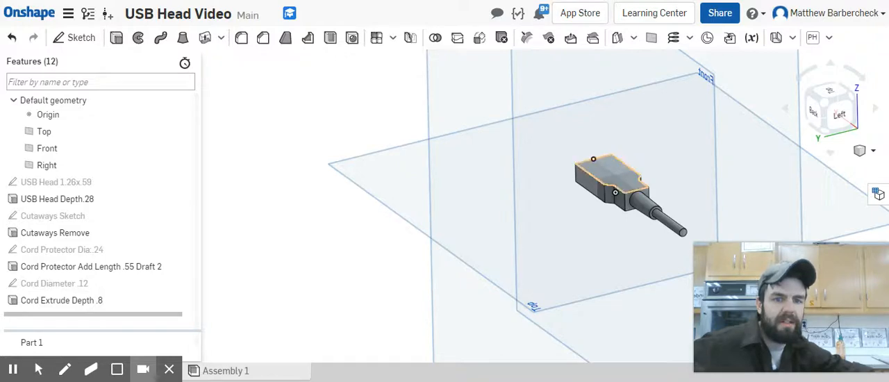
click(830, 95)
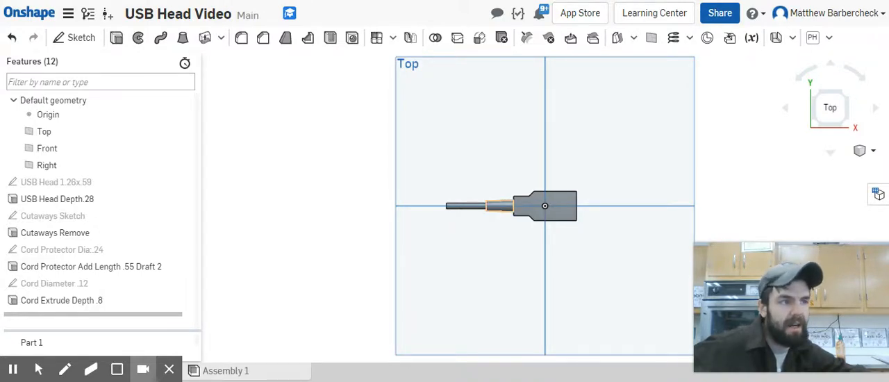
Step: Start a sketch on the USB head's upper face and draw a 1.26 in horizontal line between the midpoints of its two end edges
scroll(532, 205, up, 5)
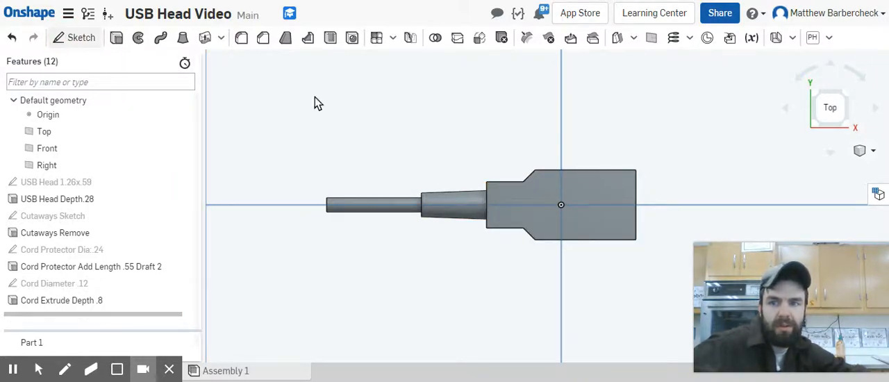
key(shift+s)
click(534, 191)
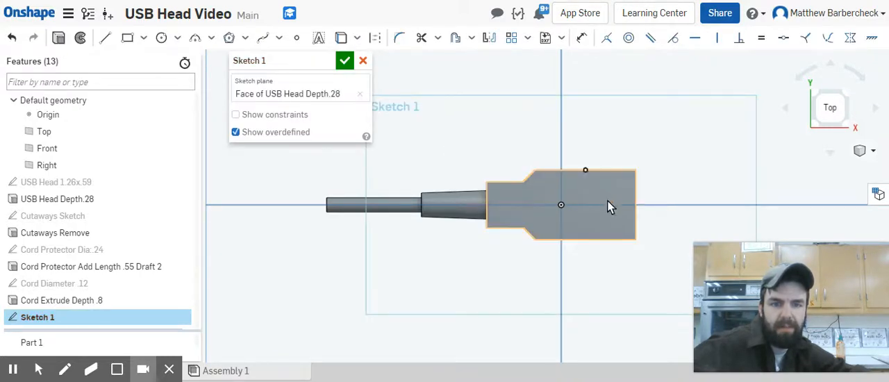
key(l)
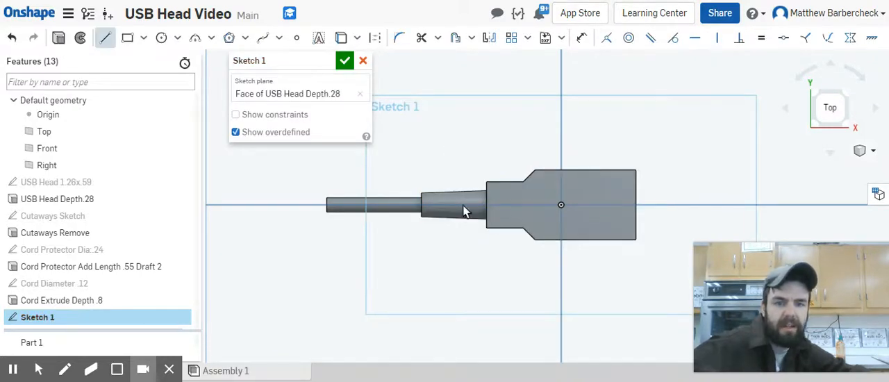
click(484, 205)
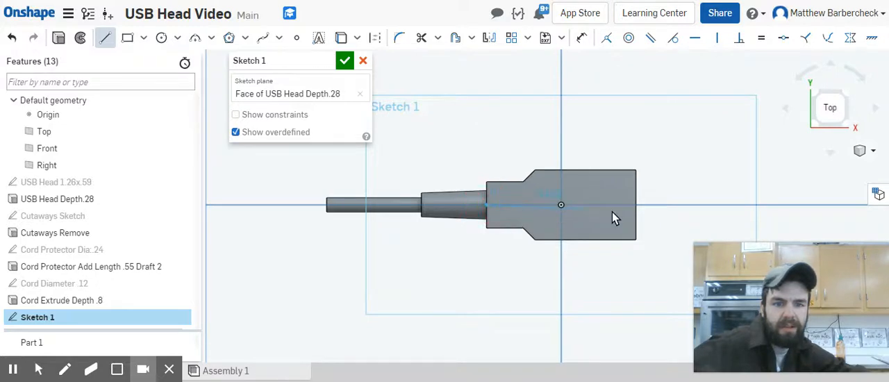
click(636, 204)
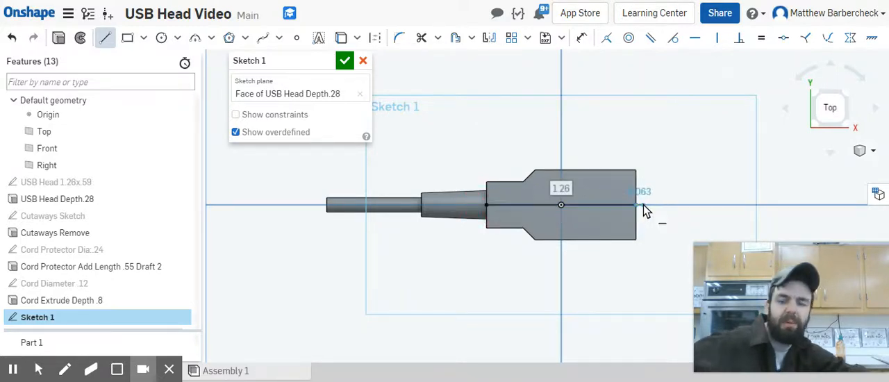
key(Escape)
Step: Convert the horizontal midline into construction geometry
click(600, 207)
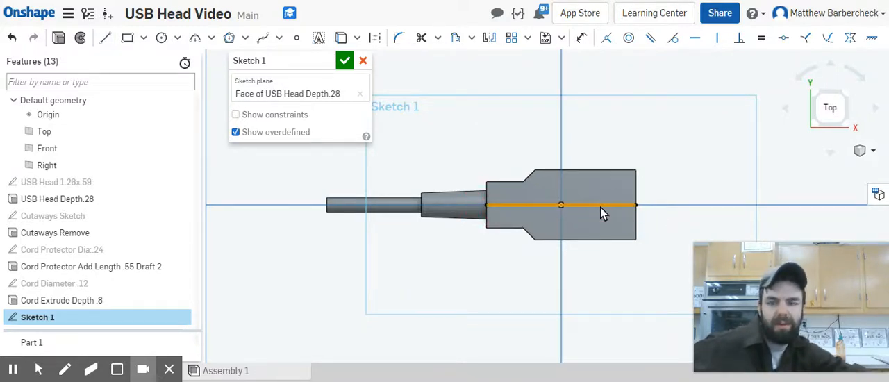
key(q)
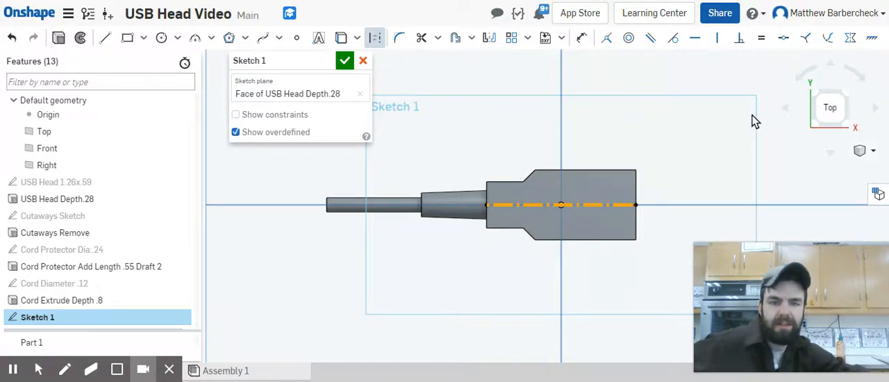
click(711, 137)
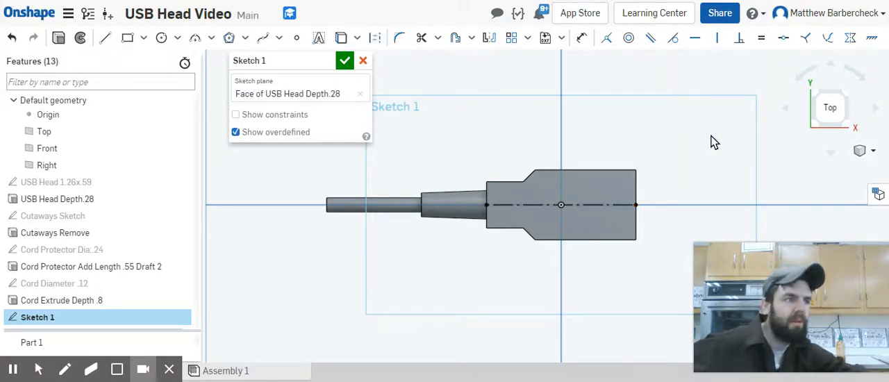
Step: Sketch a center point rectangle about 0.24 by 0.22 in, centred on the construction line between the origin and the head's wide end
click(143, 38)
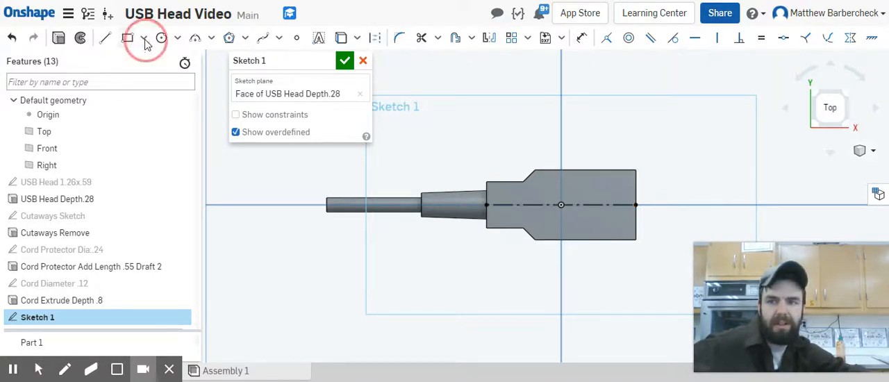
click(156, 82)
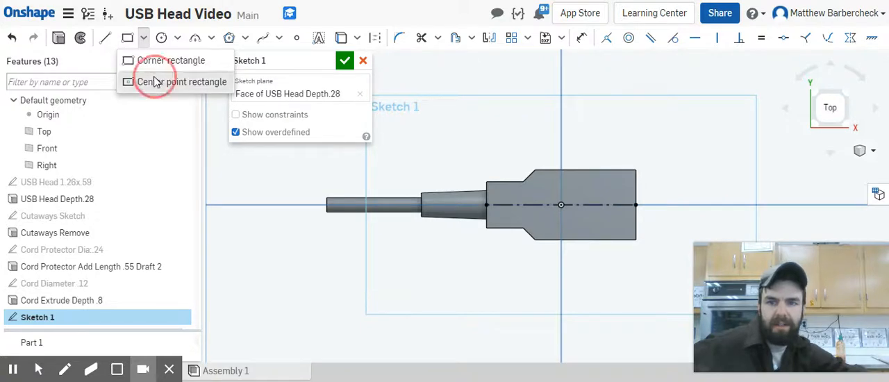
click(598, 205)
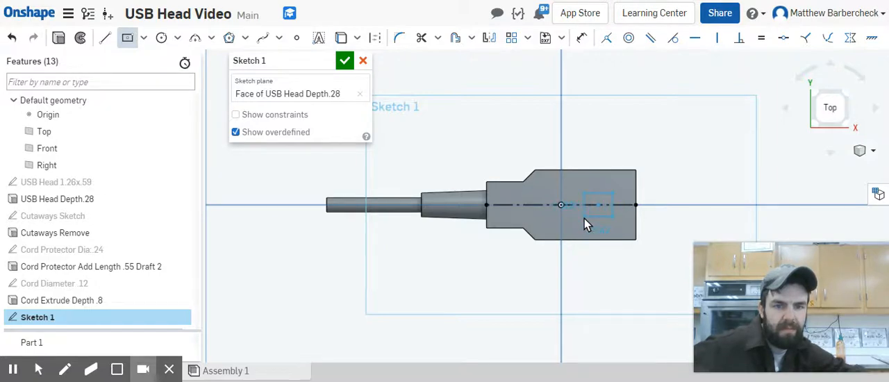
click(584, 218)
scroll(646, 202, up, 3)
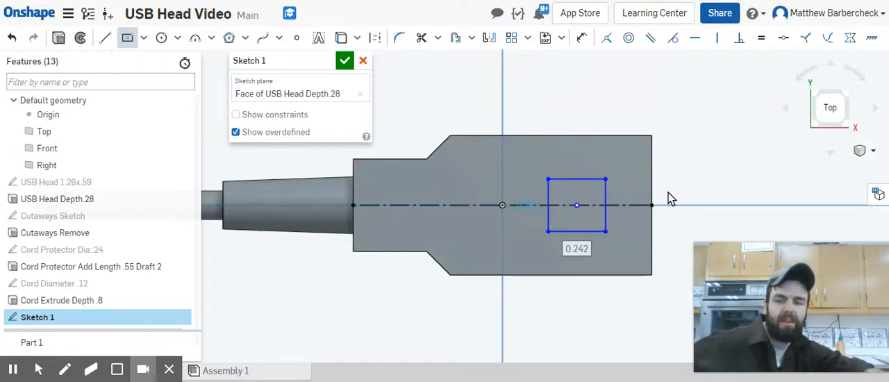
key(Escape)
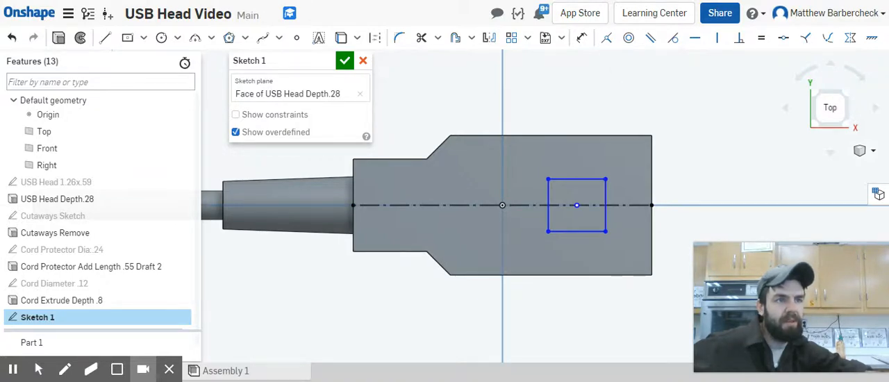
Step: Dimension the rectangle to 0.39 in across the head and 0.57 in along its length
key(u)
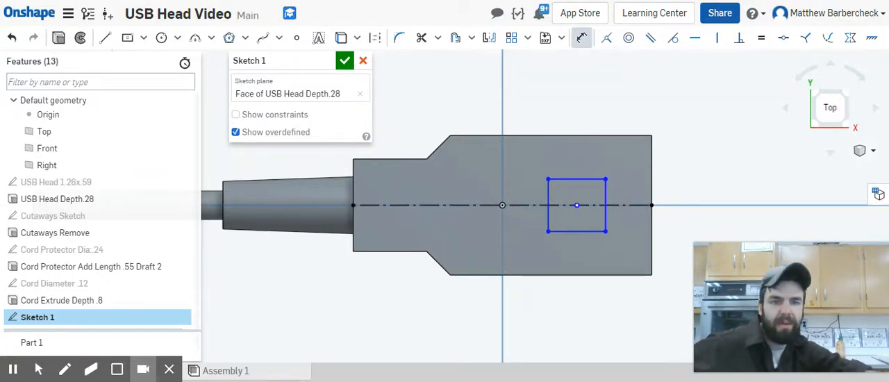
click(608, 202)
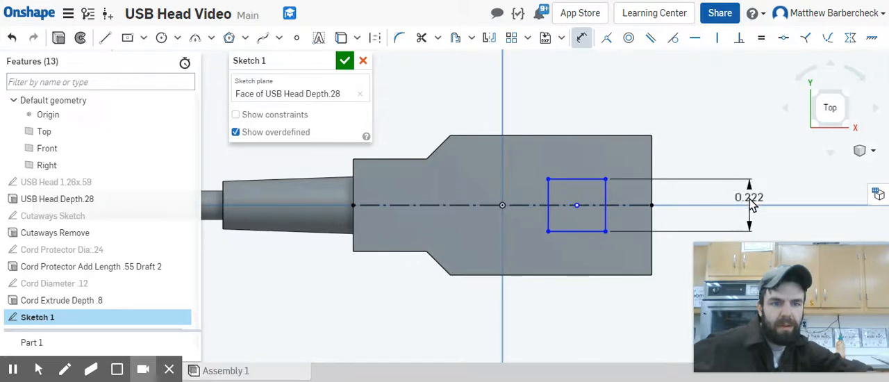
click(750, 201)
text(.39)
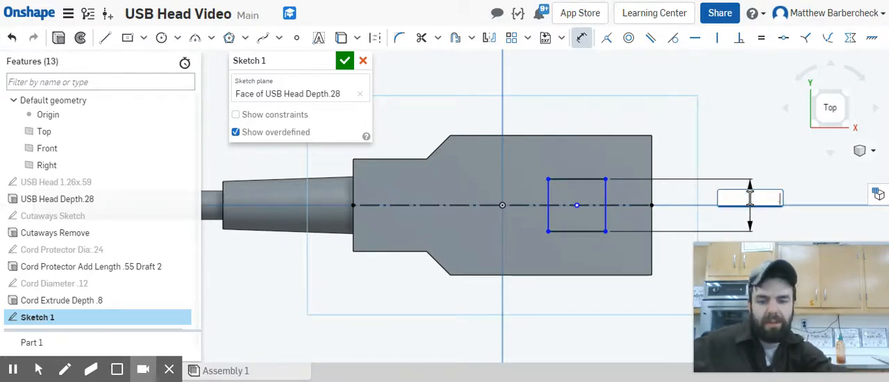
key(Return)
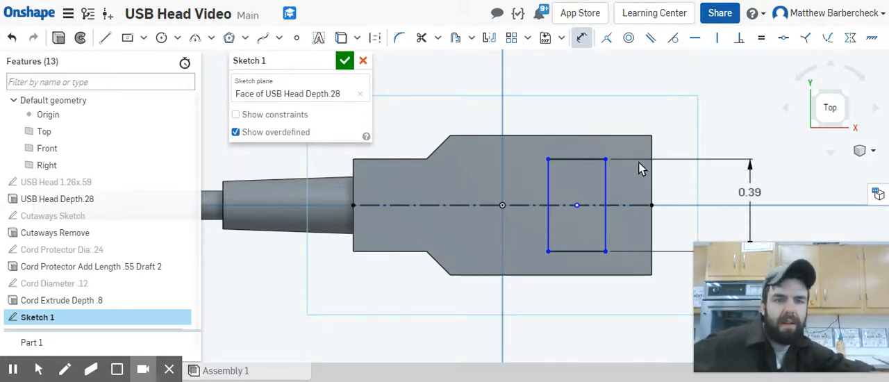
click(582, 160)
click(599, 93)
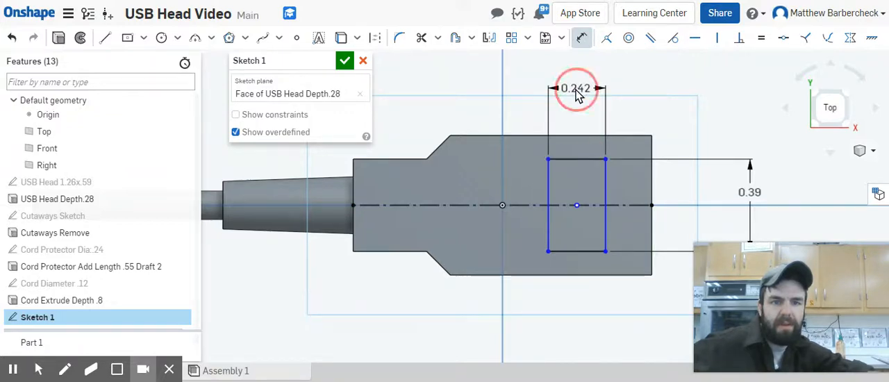
key(BackSpace)
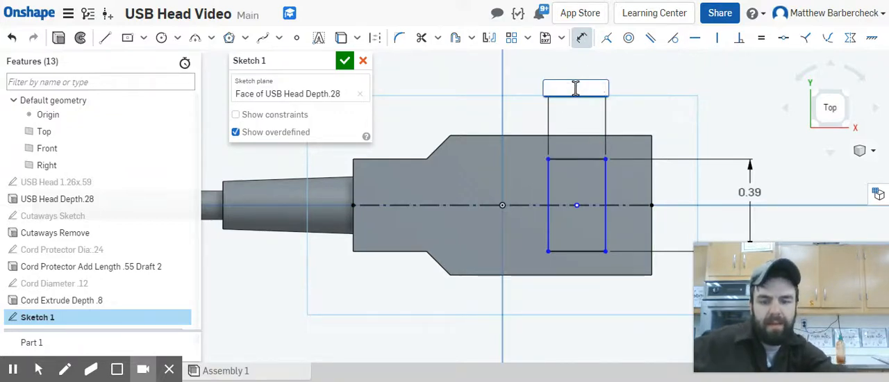
text(.57)
key(Return)
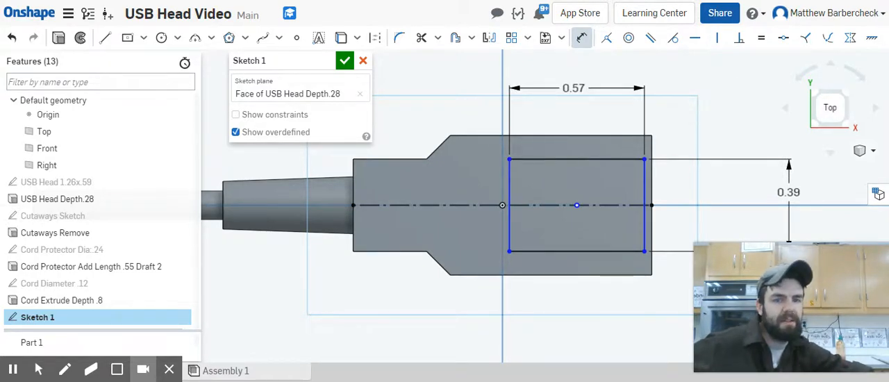
Step: Set a distance dimension between the rectangle's outer short side and the end edge of the head's wide part
click(647, 183)
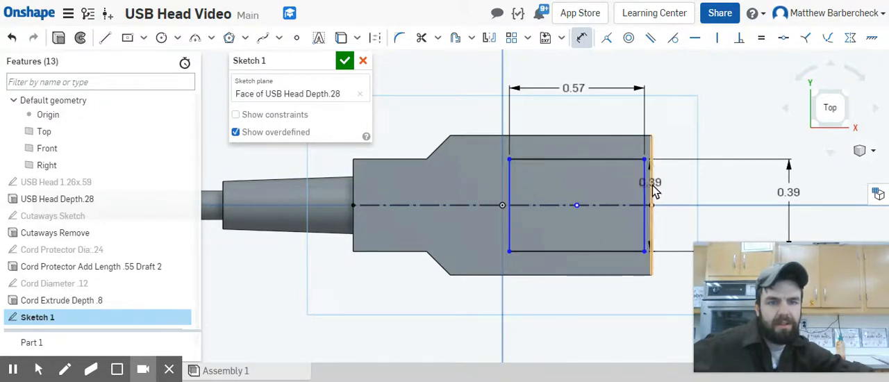
click(654, 187)
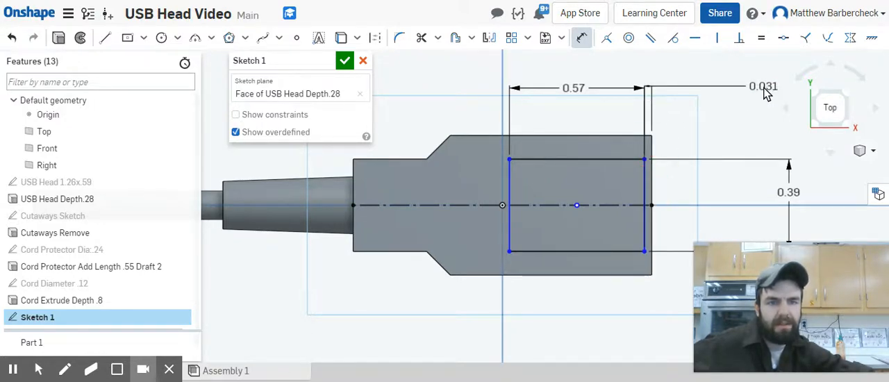
click(764, 91)
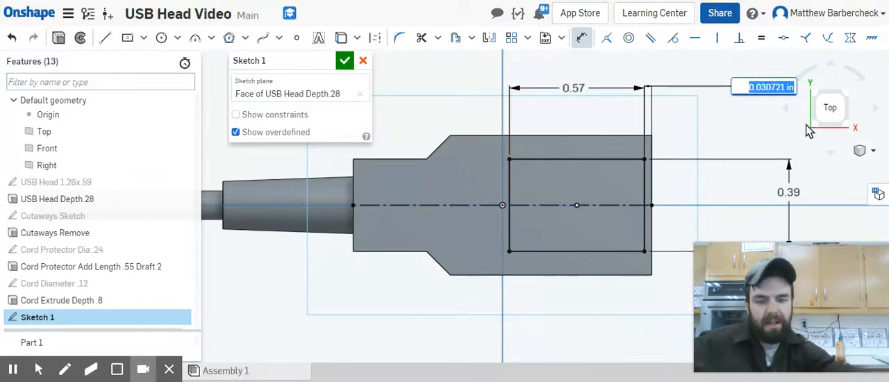
text(.03)
key(Return)
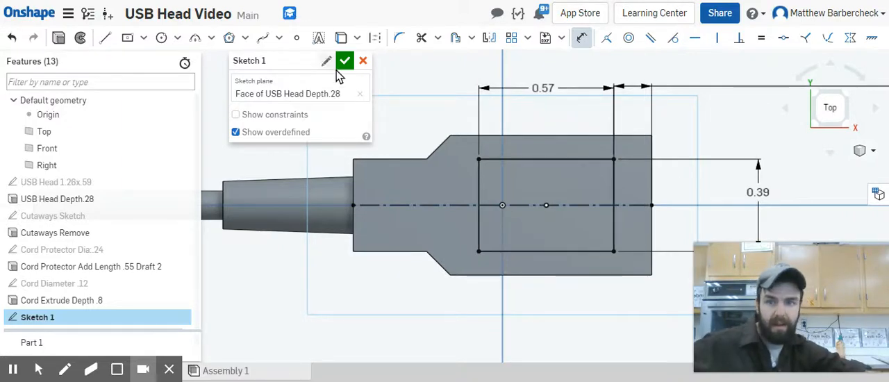
Step: Name the rectangle sketch "USB Head Recess .57x.39" and close it
click(326, 60)
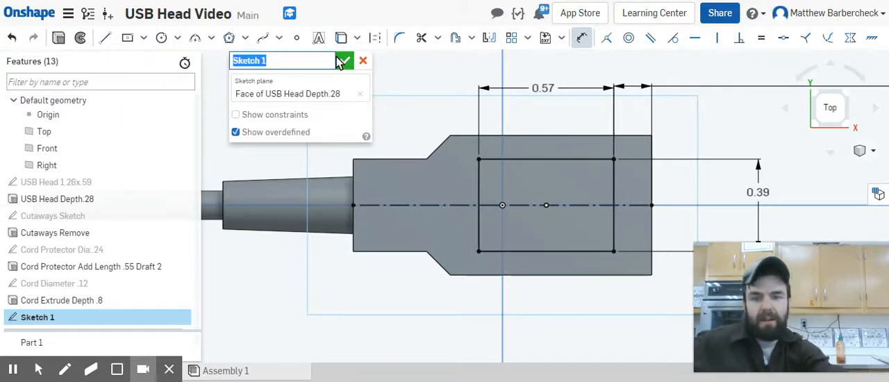
text(USB Head Rec)
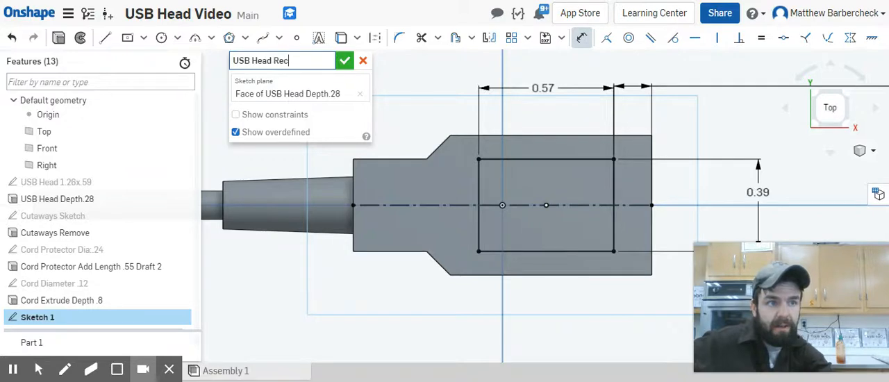
text(ess .57)
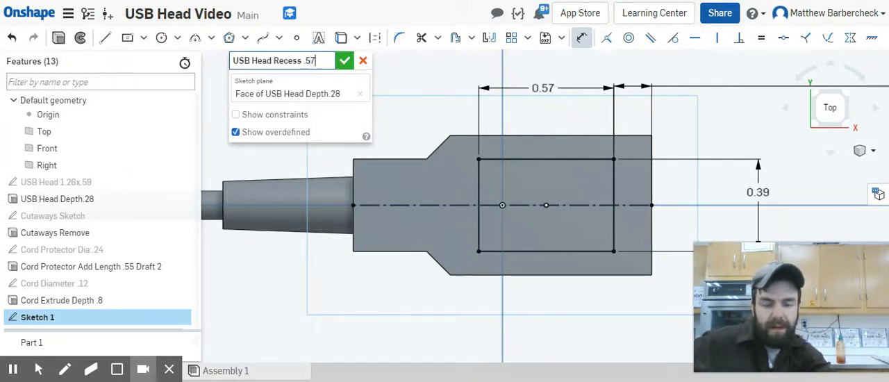
text(x)
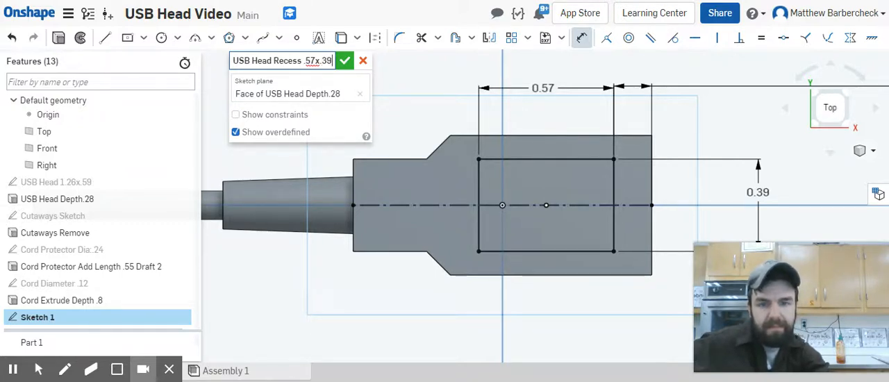
text( .39)
click(345, 61)
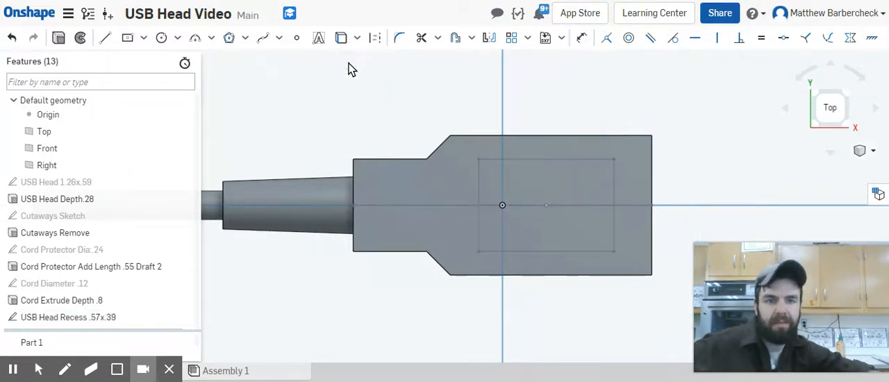
Step: Extrude the recess rectangle as a solid removal from Part 1 with a blind depth of 0.02 in
click(523, 172)
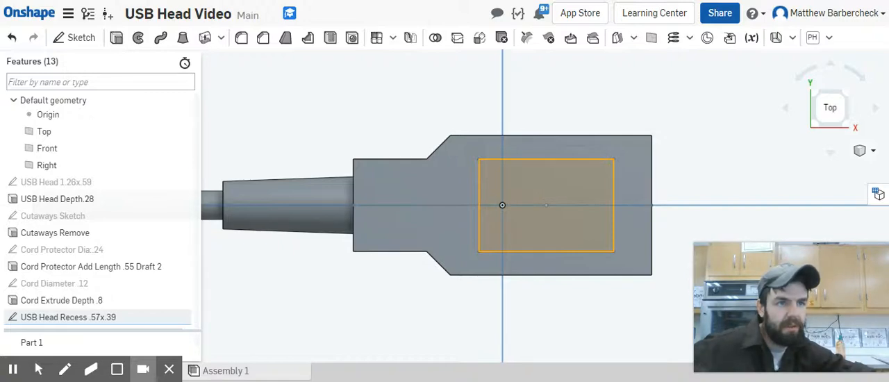
click(116, 38)
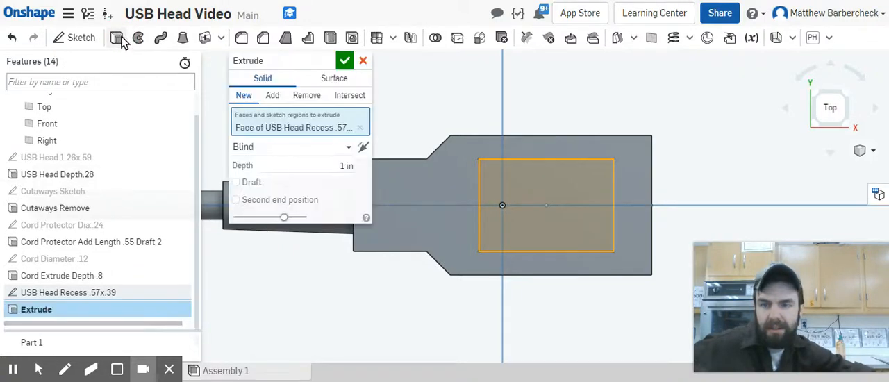
click(306, 95)
click(345, 167)
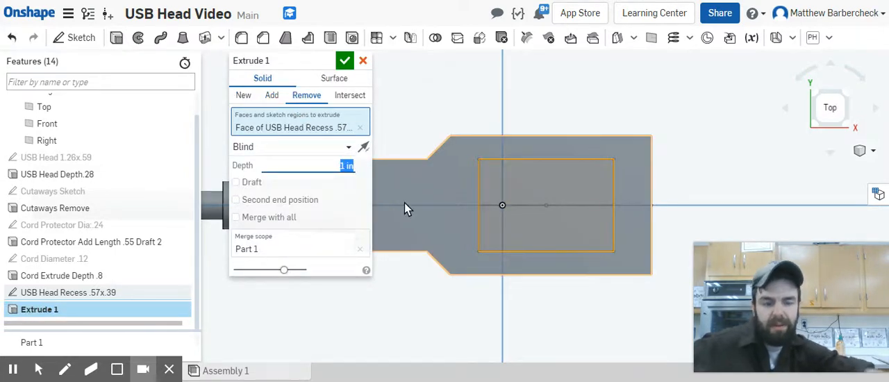
key(BackSpace)
text(.02)
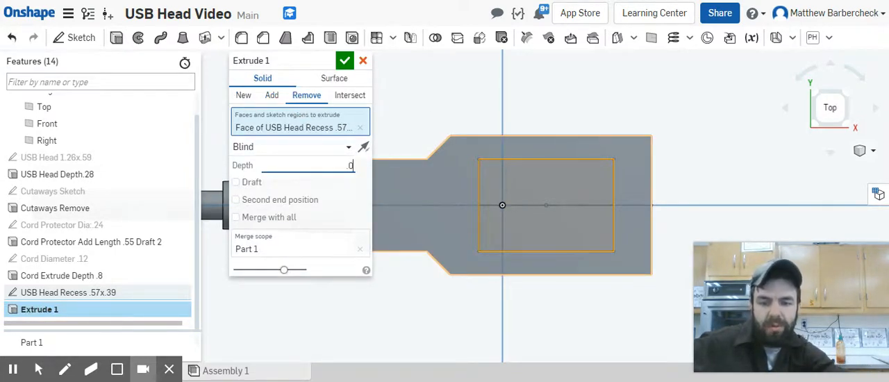
Step: Name the recess extrude "Recess Remove Depth .02" and accept the feature
click(324, 61)
text(Re)
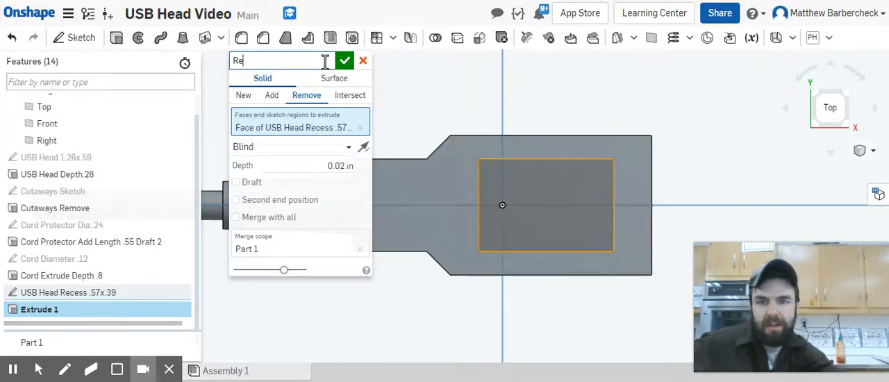
text(cess Remo)
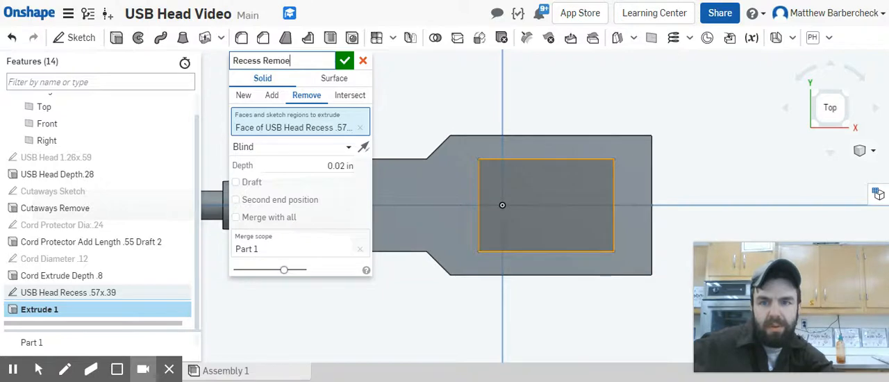
text(ve Depth )
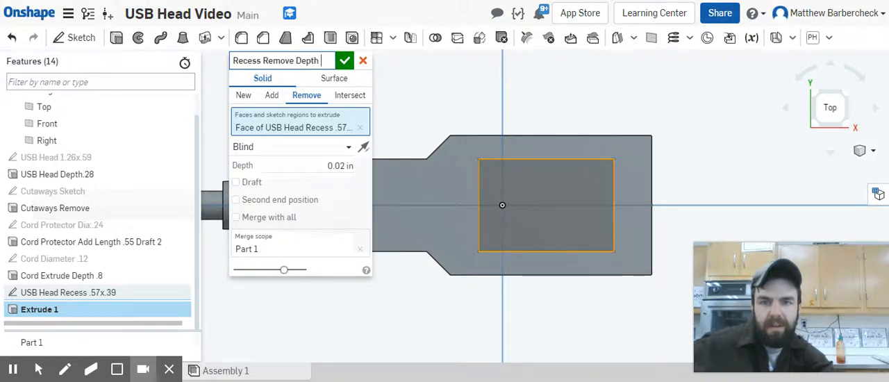
text(.02)
key(Return)
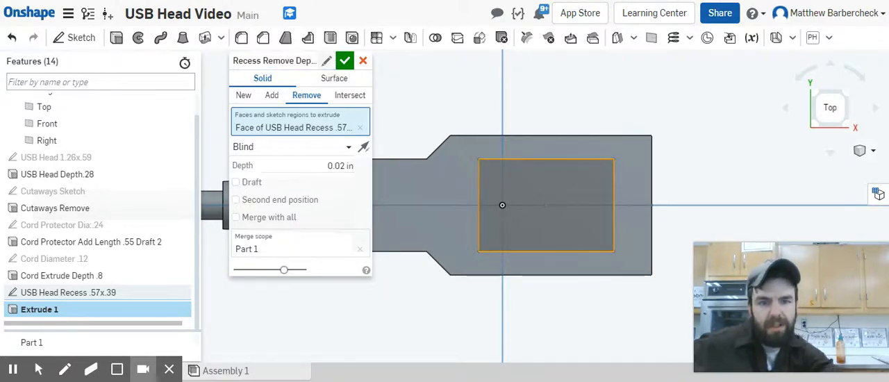
click(342, 61)
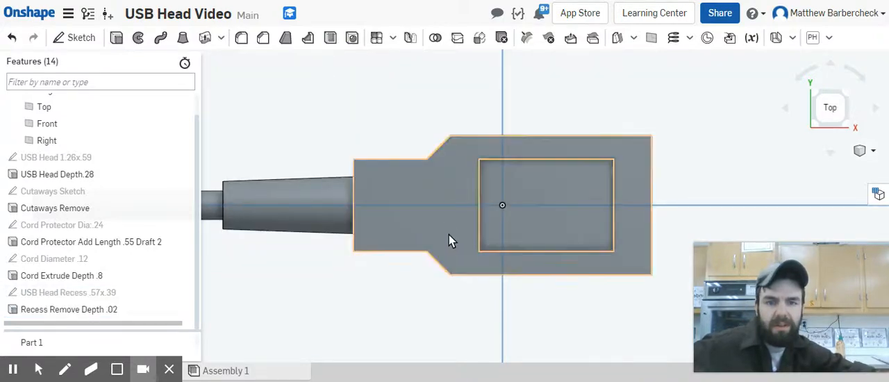
Step: Start a new sketch on the floor face of the rectangular recess
right_drag(450, 237, 460, 209)
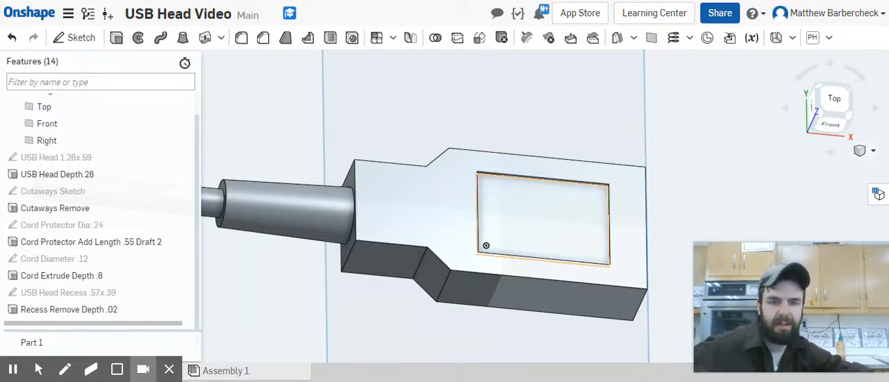
click(535, 220)
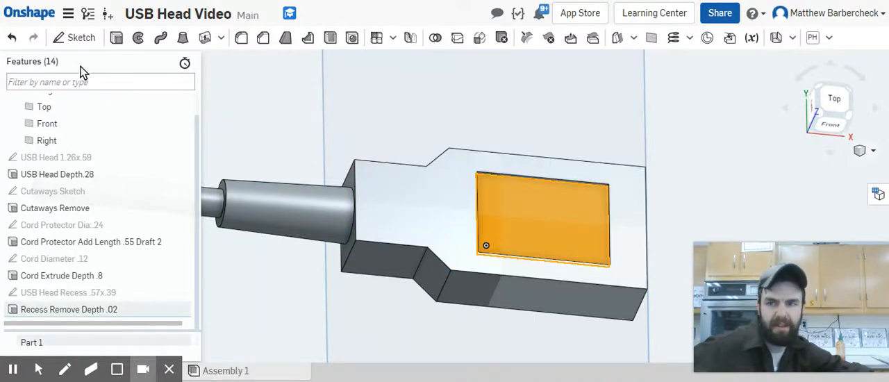
click(85, 42)
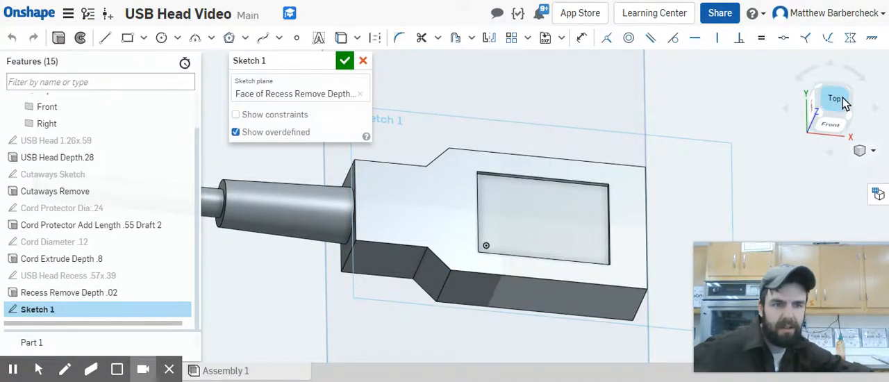
click(834, 103)
scroll(674, 206, up, 5)
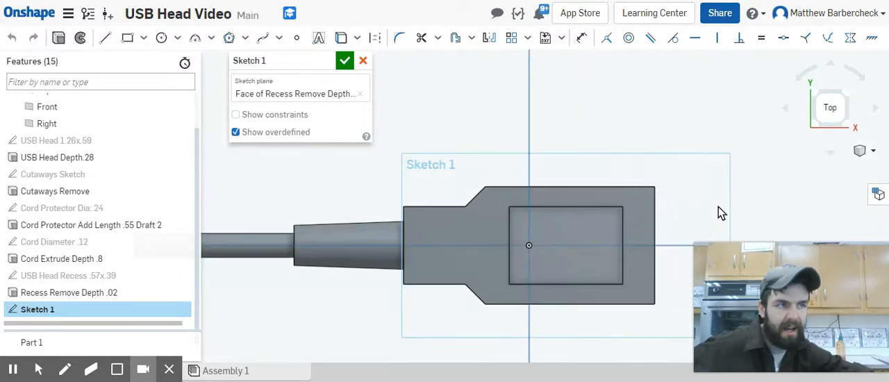
middle_drag(684, 153, 597, 85)
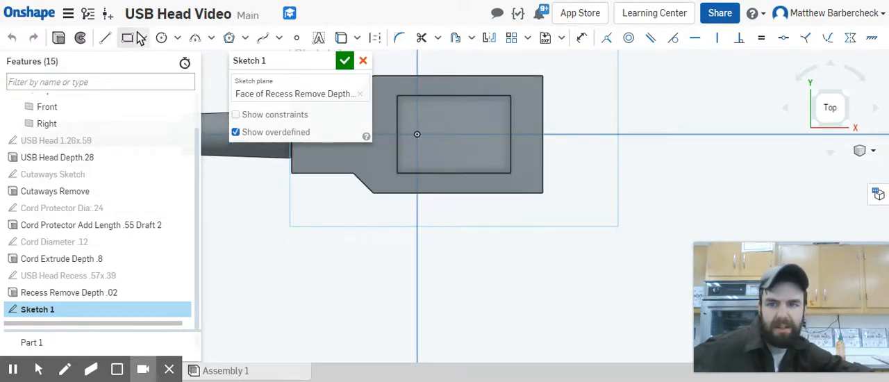
Step: Draw a line joining the midpoints of the recess's two short edges and convert it to construction geometry
click(105, 38)
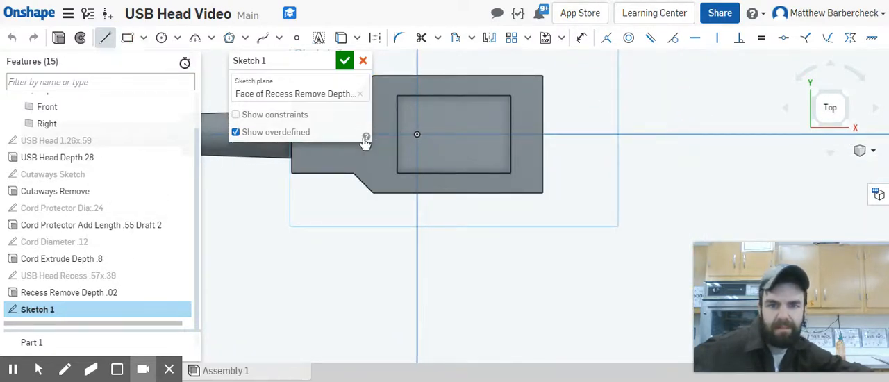
click(399, 133)
click(509, 135)
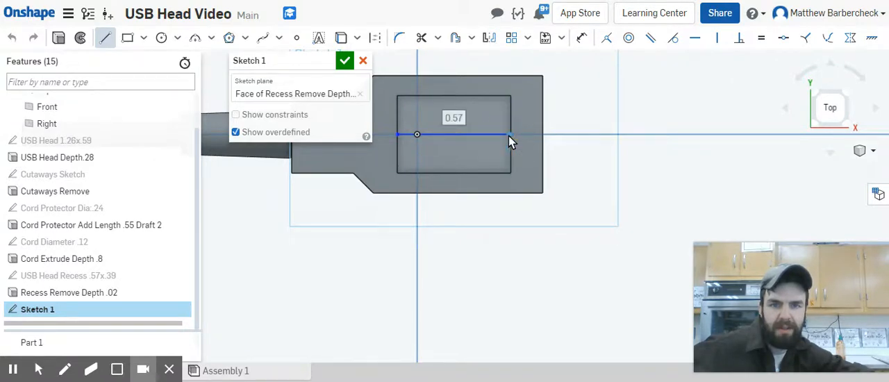
key(Escape)
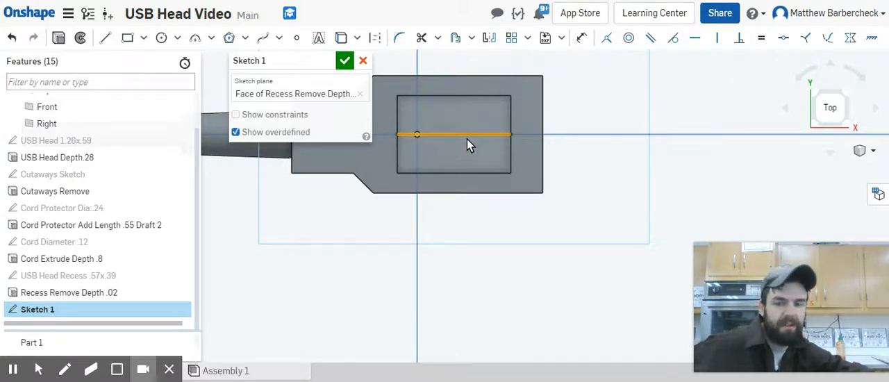
click(467, 139)
key(q)
click(627, 274)
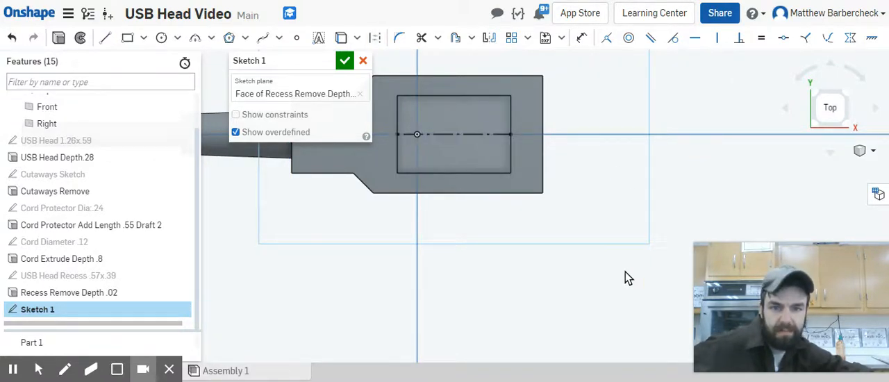
Step: Offset the recess centerline 0.1 in toward the lower long edge of the recess
click(455, 38)
click(472, 135)
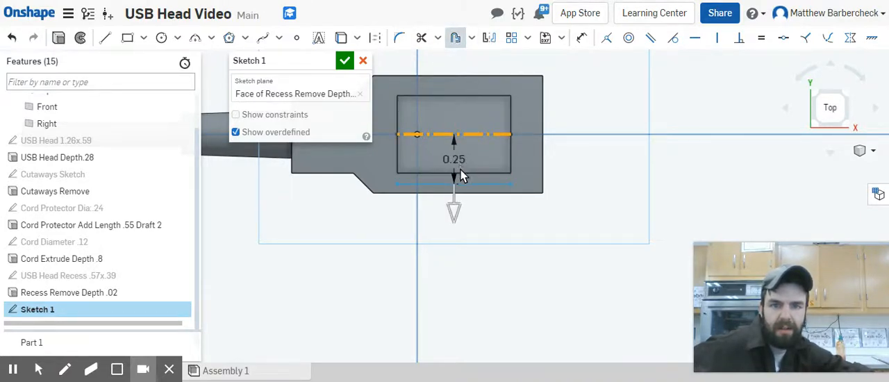
drag(452, 204, 467, 327)
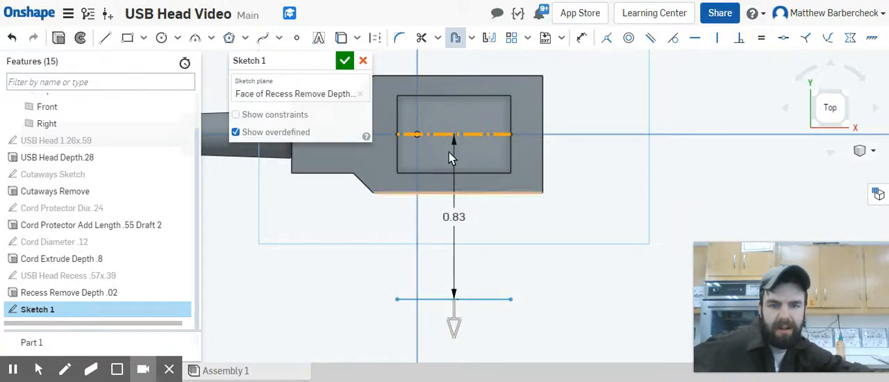
double_click(455, 217)
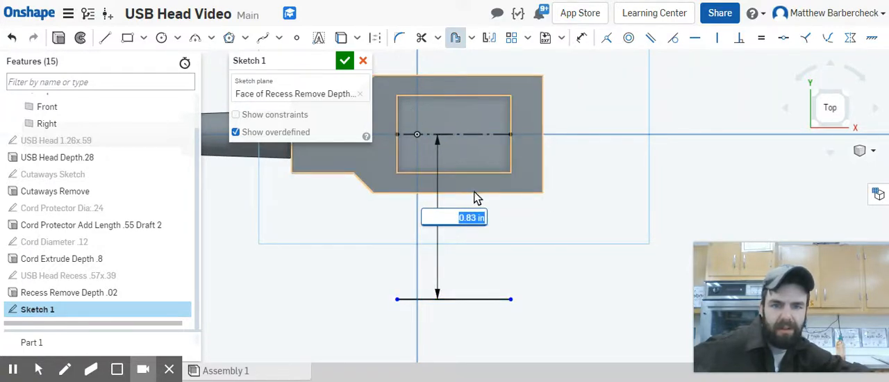
key(BackSpace)
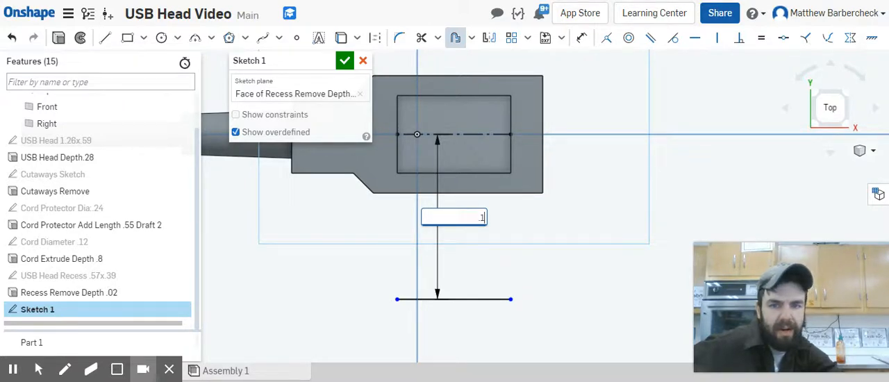
text(.1)
key(Return)
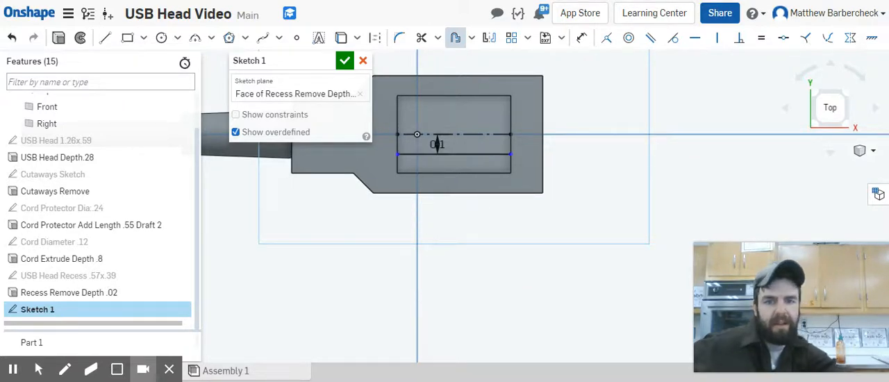
Step: Convert the offset line below the centerline to construction geometry
click(479, 155)
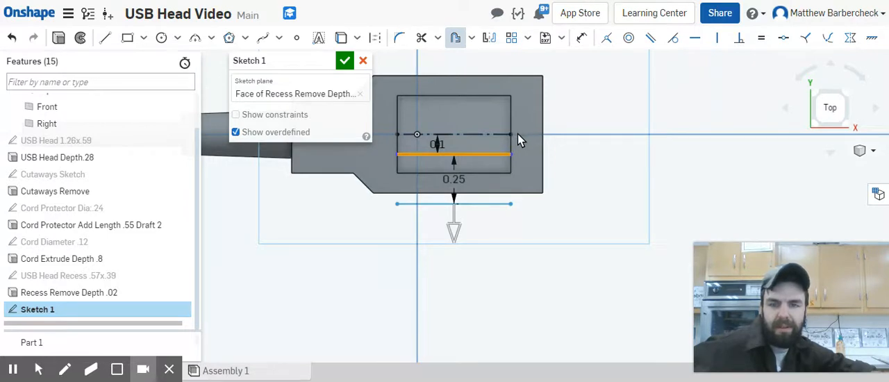
key(Escape)
key(q)
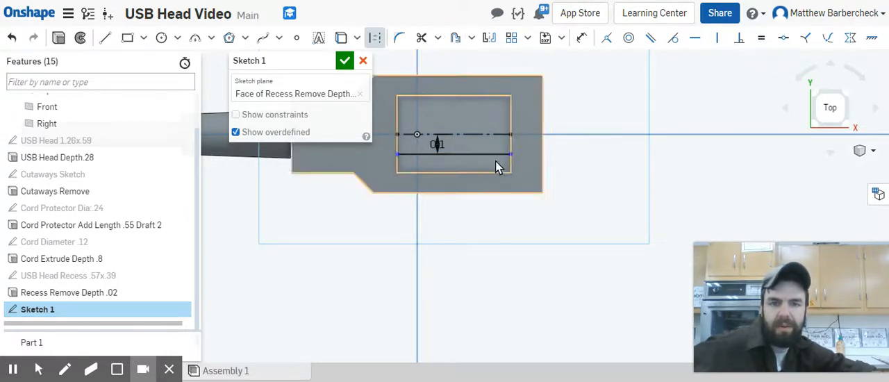
click(489, 154)
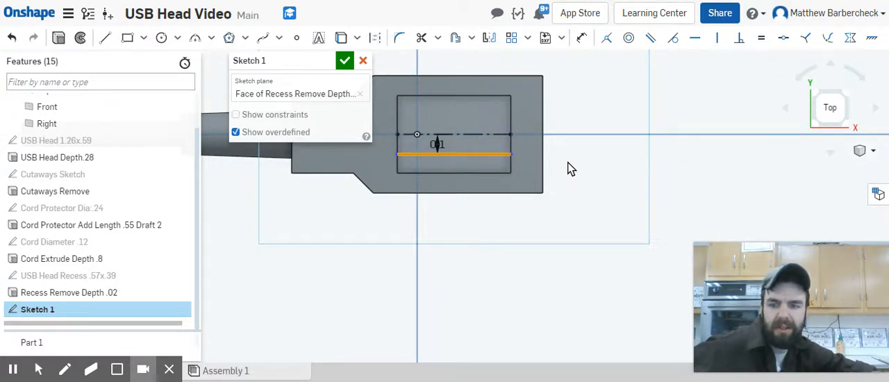
key(q)
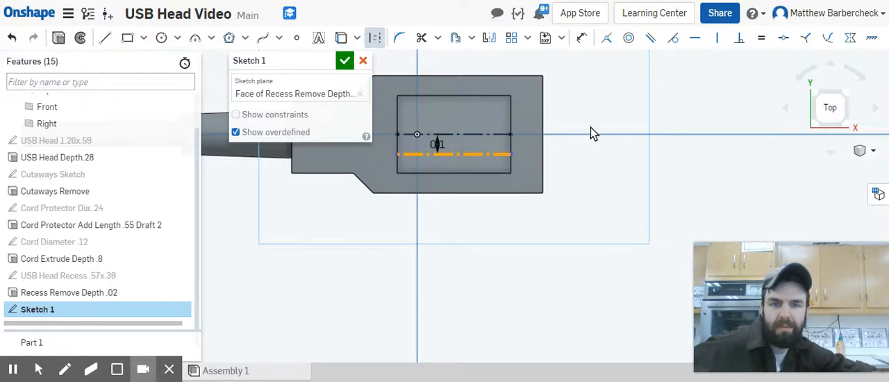
click(693, 106)
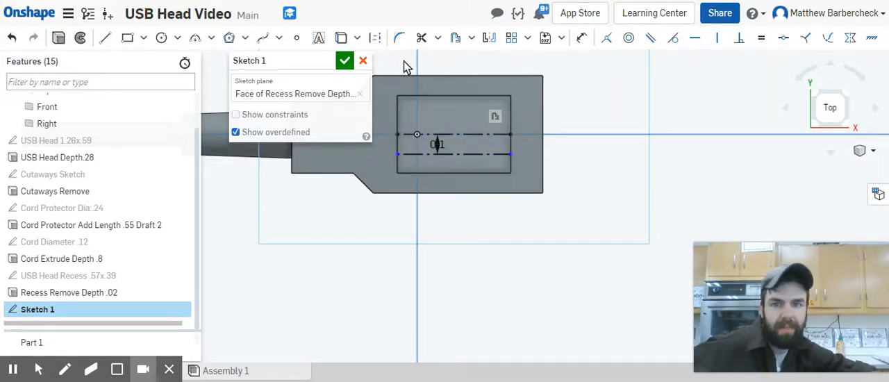
Step: Offset the recess centerline 0.1 in toward the upper long edge of the recess
click(456, 37)
click(477, 135)
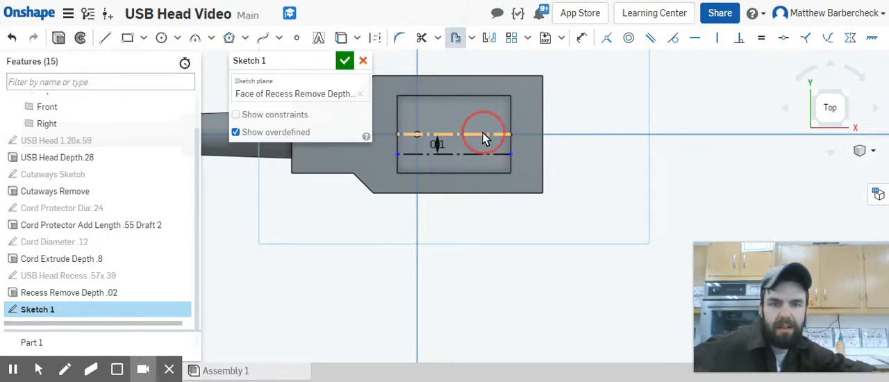
drag(461, 202, 478, 64)
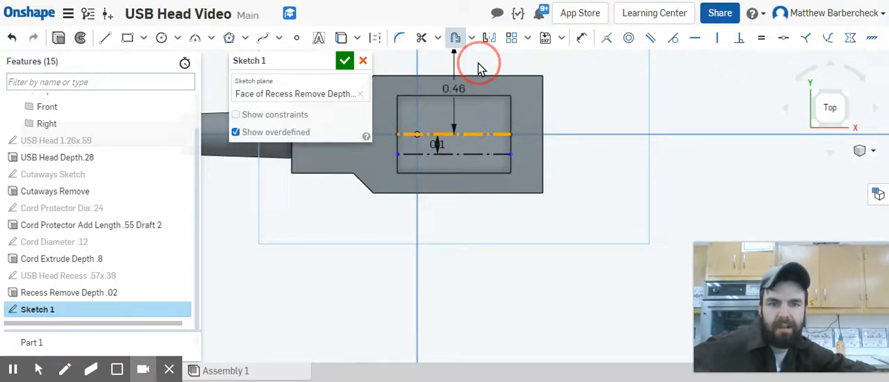
click(453, 89)
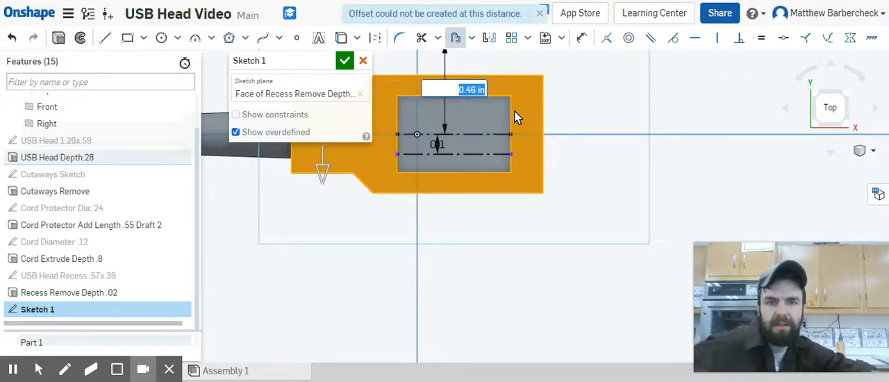
key(BackSpace)
text(.1)
key(Return)
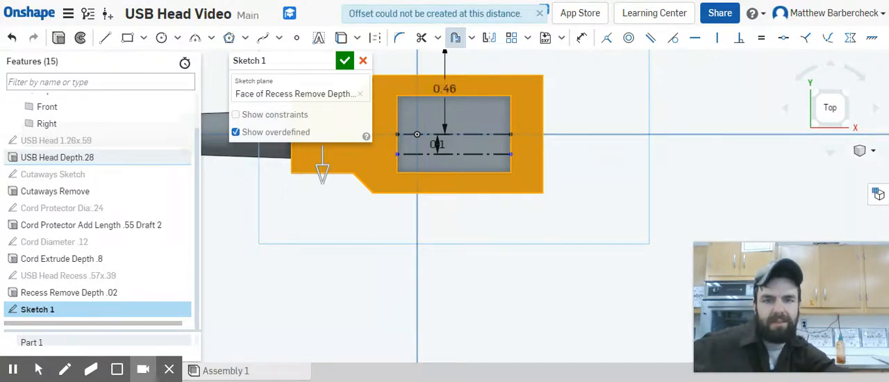
scroll(522, 130, up, 3)
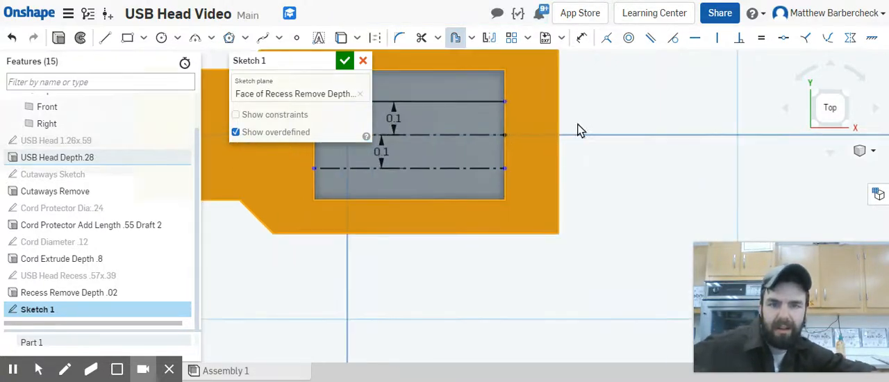
scroll(599, 121, down, 5)
key(Escape)
scroll(574, 104, up, 3)
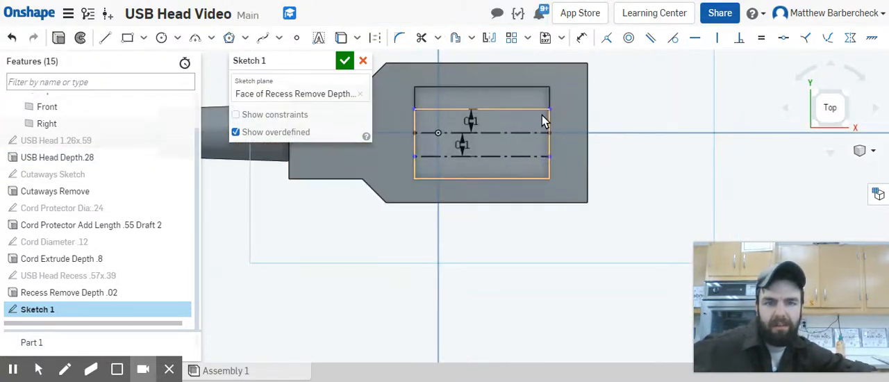
Step: Constrain the endpoints of both offset lines coincident with the recess's short edges at each end
click(550, 109)
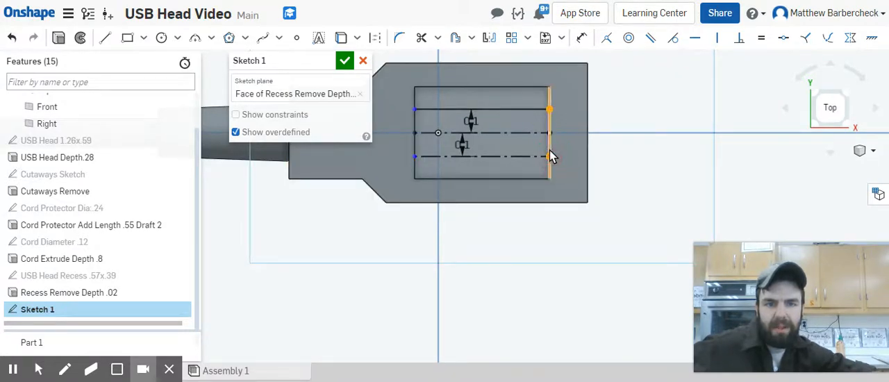
click(552, 146)
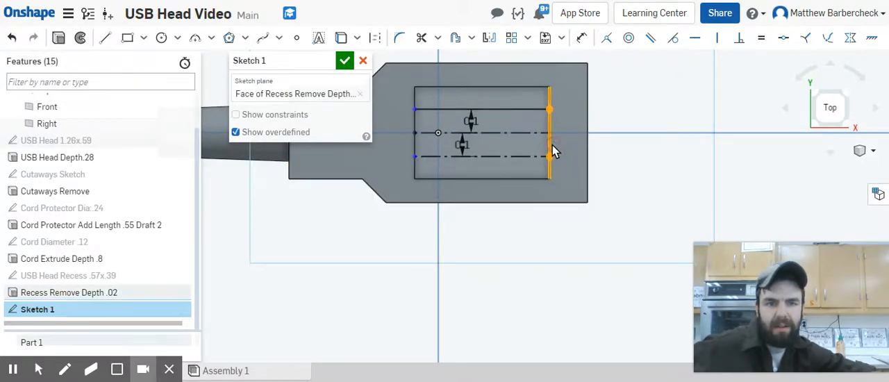
click(612, 43)
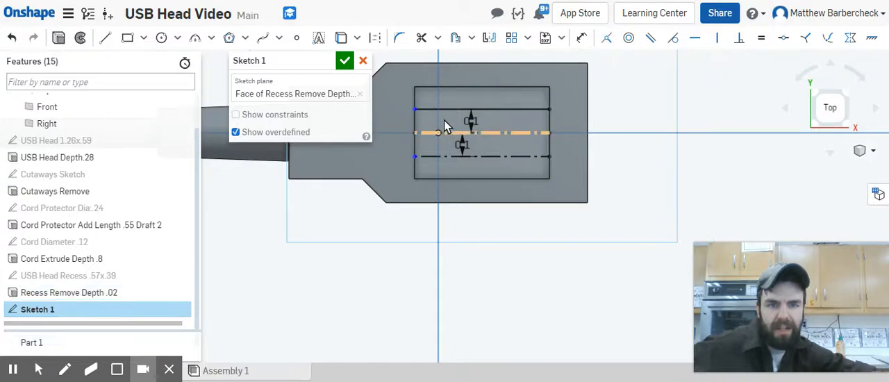
click(414, 110)
click(414, 156)
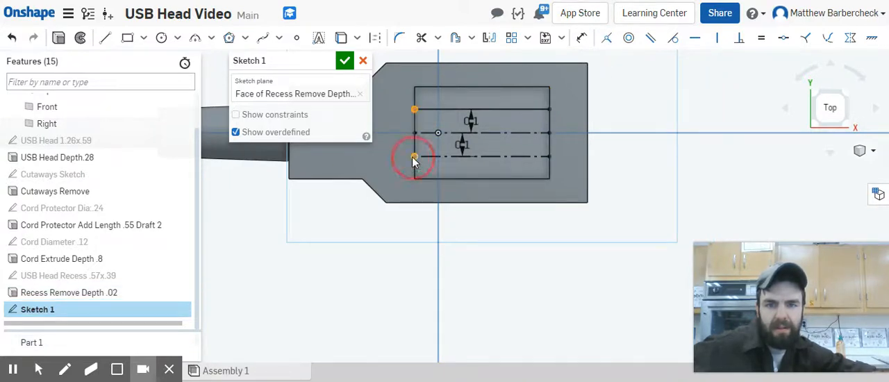
click(607, 38)
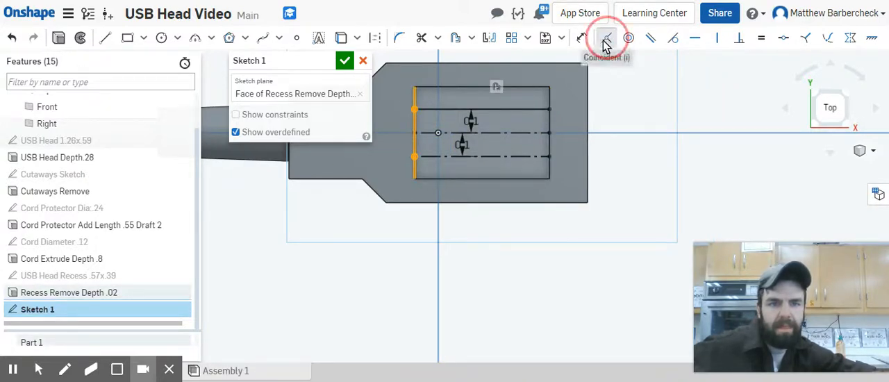
Step: Convert the offset line above the recess centerline to construction geometry
click(529, 109)
key(q)
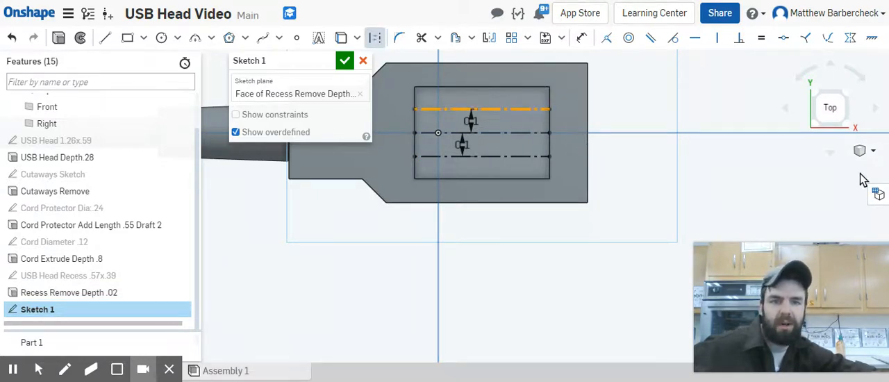
click(772, 178)
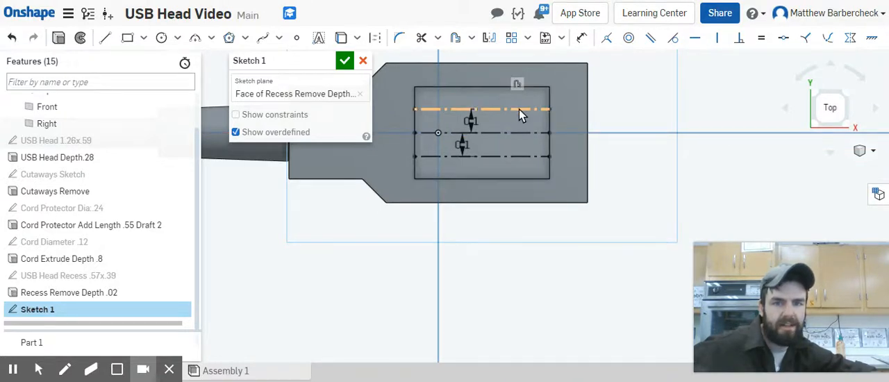
click(538, 133)
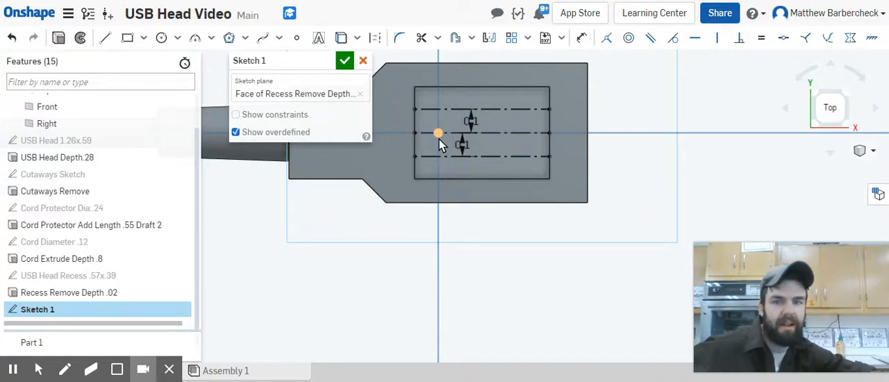
Step: Sketch a circle centered on the origin and dimension its diameter to 0.1 in
click(160, 39)
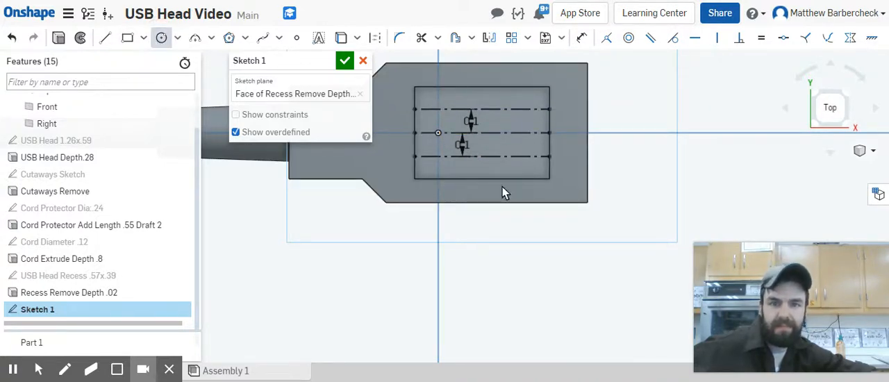
click(437, 132)
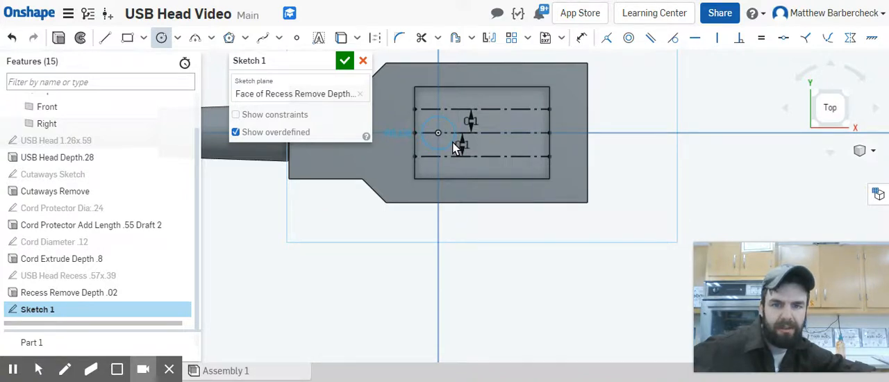
click(453, 143)
key(d)
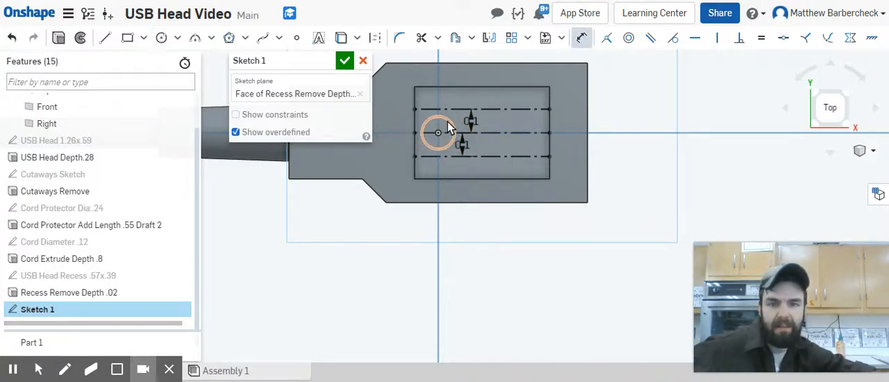
click(451, 120)
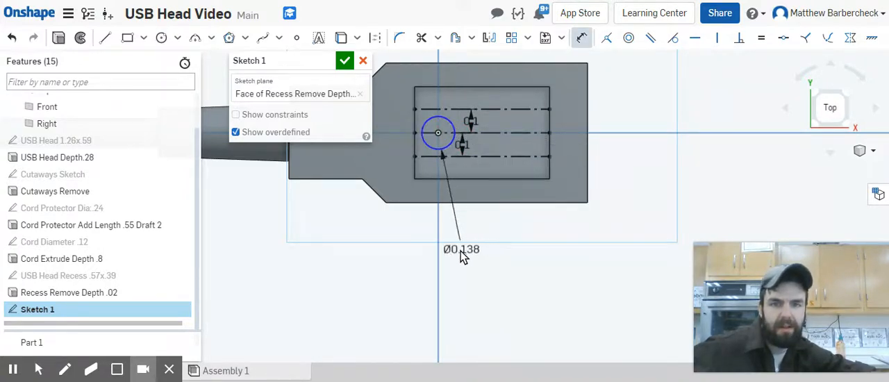
click(461, 250)
text(.1)
key(Return)
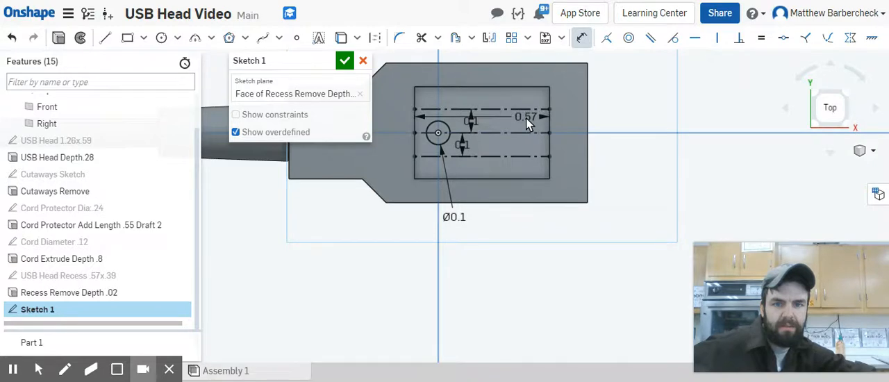
Step: Sketch a smaller circle centered on the upper construction line near the recess's far end and dimension its diameter to 0.06 in
key(Escape)
key(c)
click(526, 110)
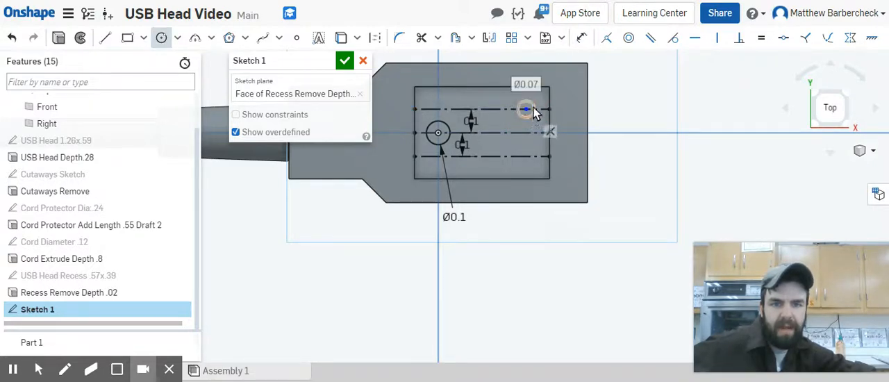
click(528, 119)
key(d)
click(534, 110)
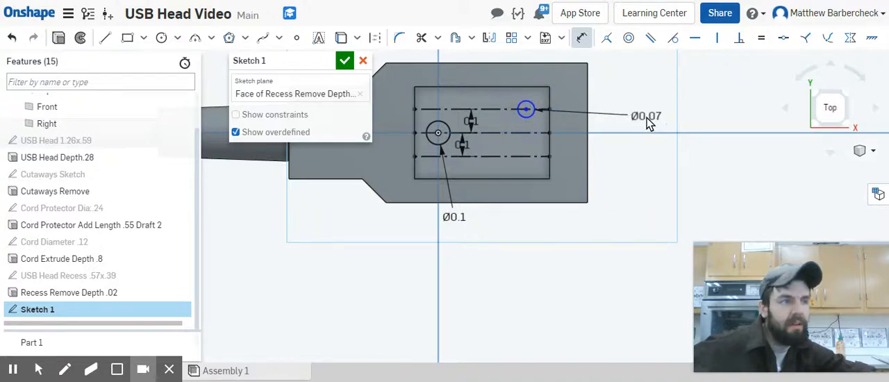
click(644, 120)
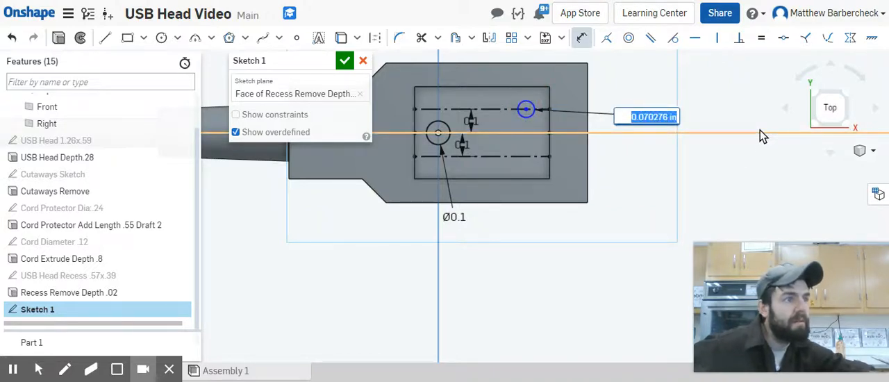
text(.0)
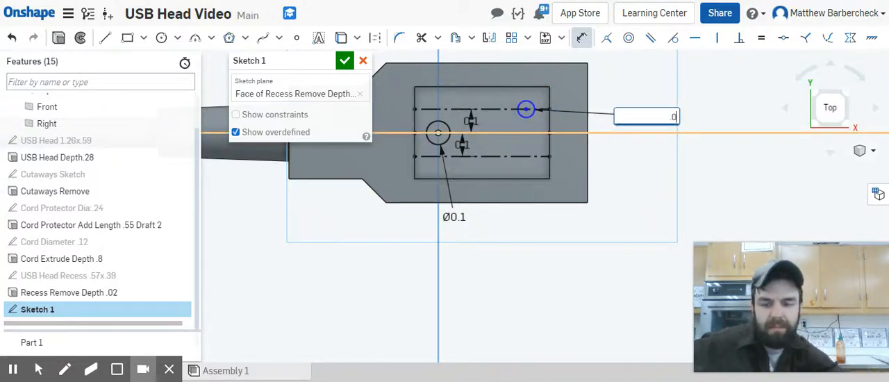
text(6)
key(Return)
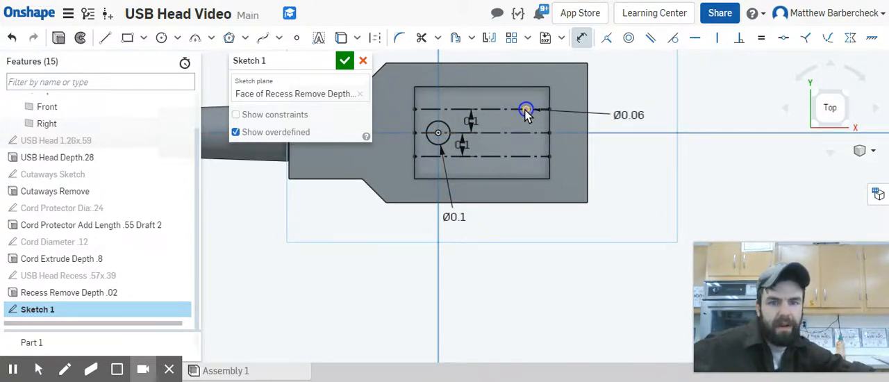
Step: Dimension the horizontal distance between the centers of the two circles to 0.33 in
click(439, 133)
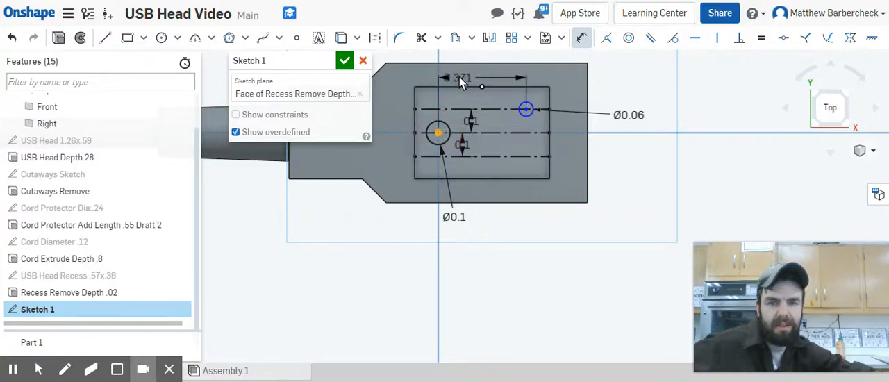
middle_drag(478, 64, 476, 134)
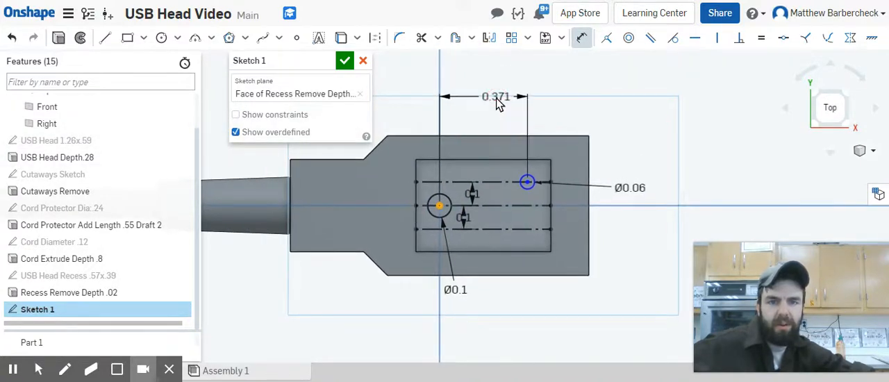
click(496, 100)
key(BackSpace)
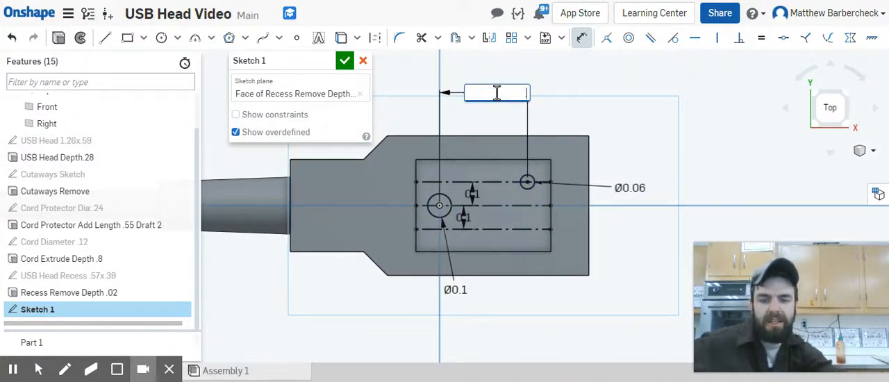
text(.33)
key(Return)
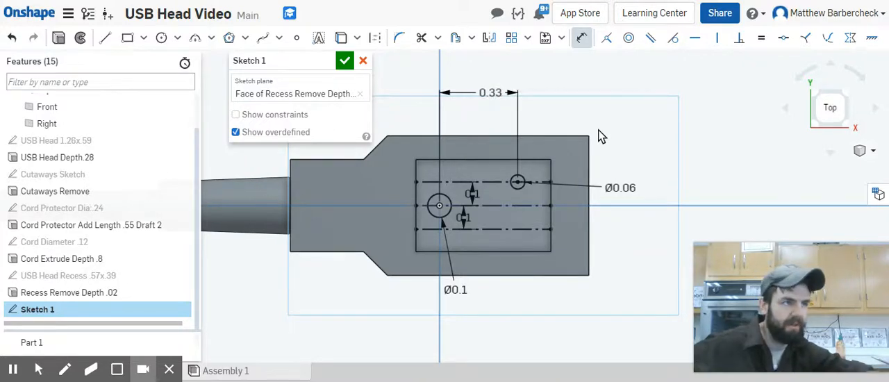
key(Escape)
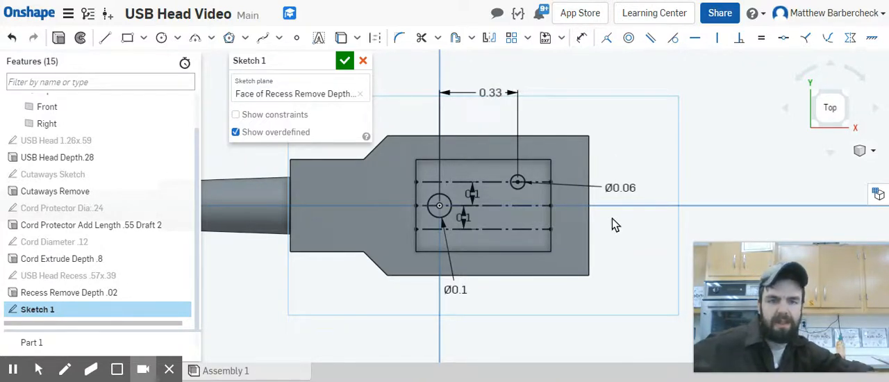
Step: Sketch a vertical line about 0.055 in tall up from the centerline and a slanted line back down, spanning about 0.075 in
click(480, 183)
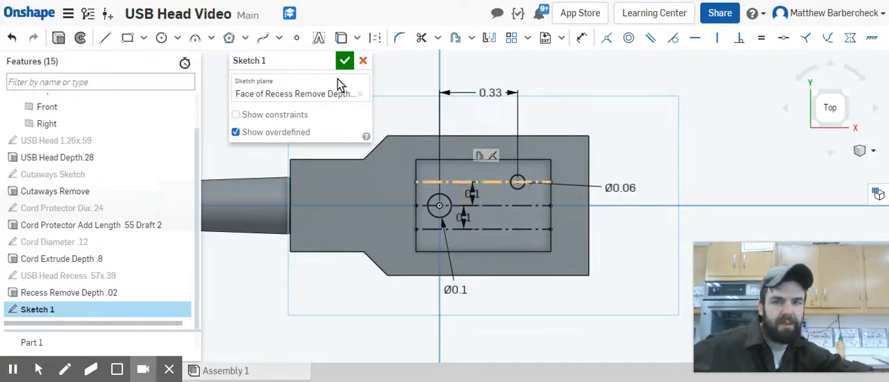
click(105, 37)
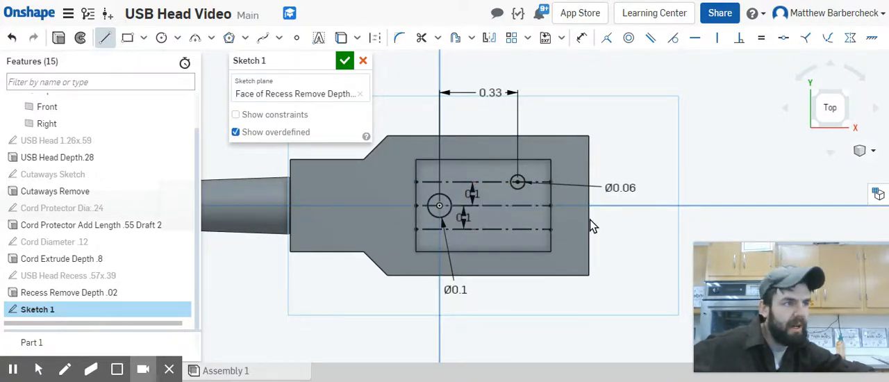
scroll(590, 220, up, 3)
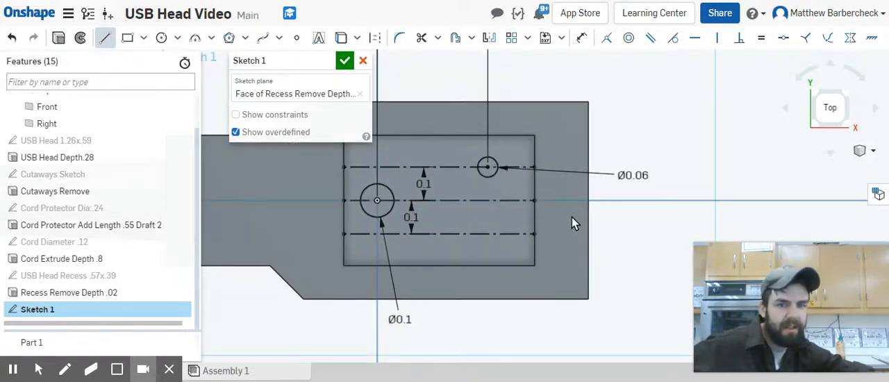
click(490, 198)
click(491, 179)
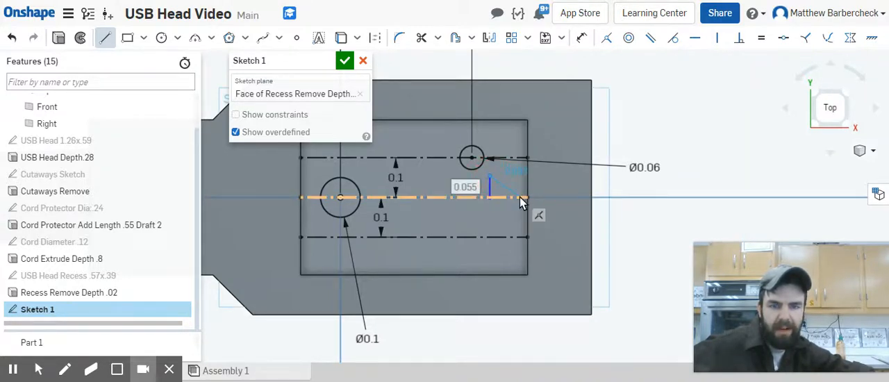
click(519, 197)
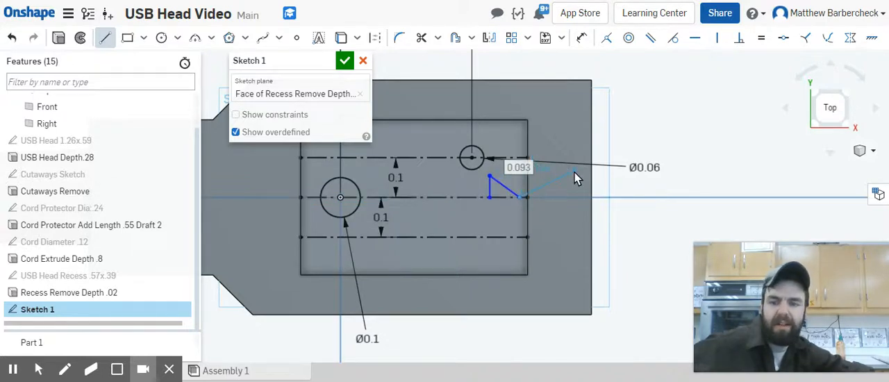
key(Escape)
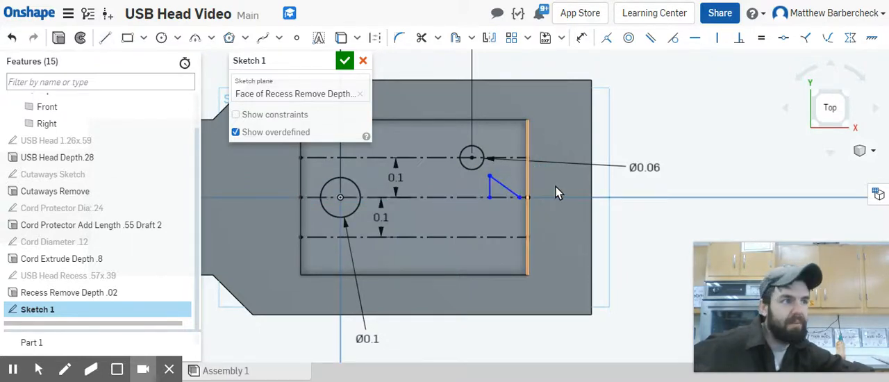
Step: Dimension the height of the short vertical line on the centerline to 0.03 in
key(u)
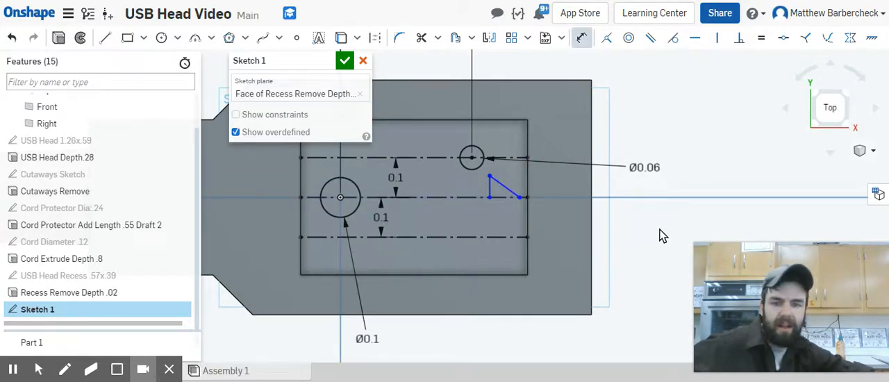
click(490, 188)
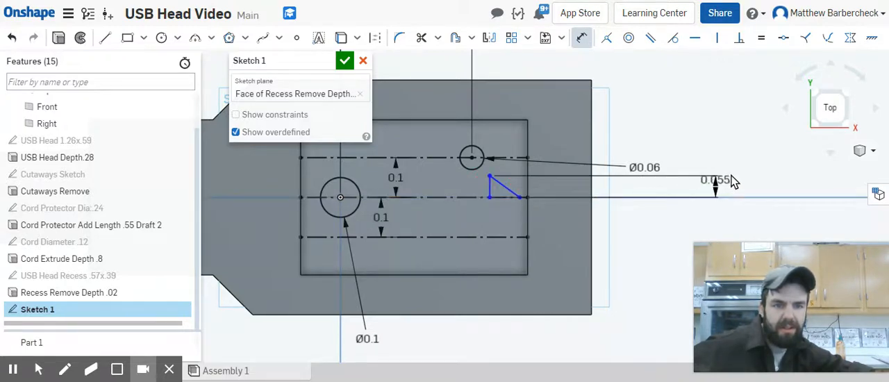
click(731, 160)
key(BackSpace)
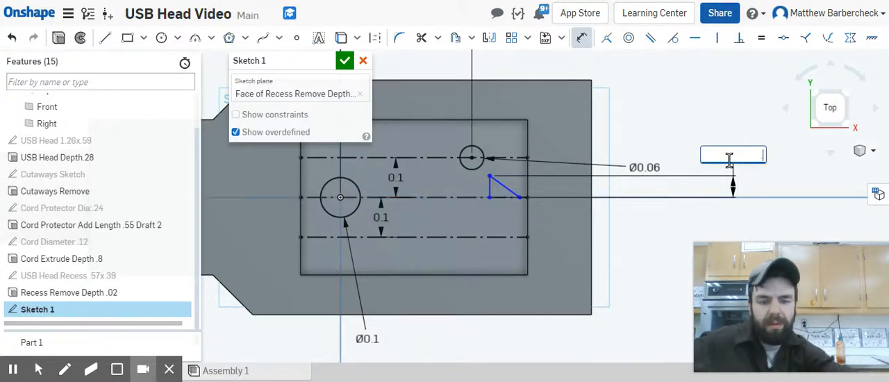
text(.03)
key(Return)
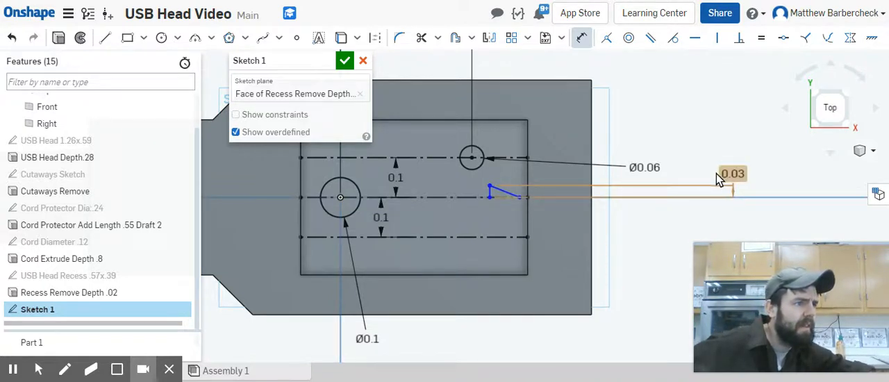
Step: Dimension the horizontal distance between the two line endpoints on the centerline to 0.05 in
click(490, 198)
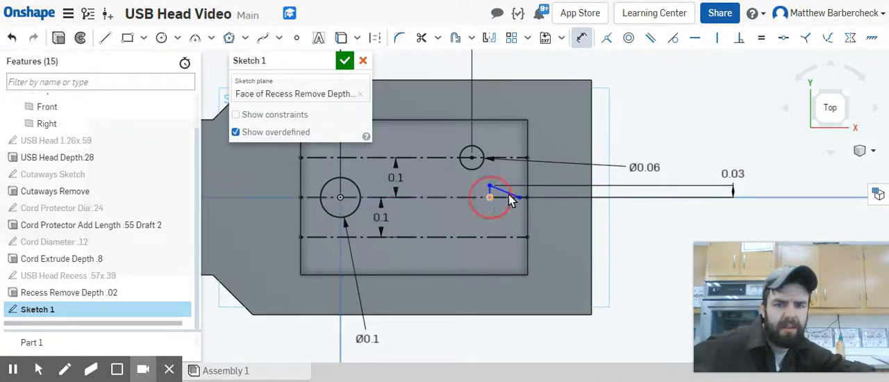
click(519, 197)
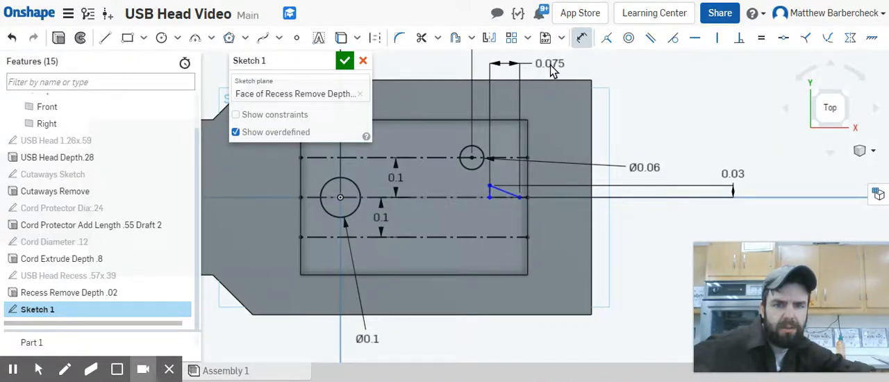
click(549, 64)
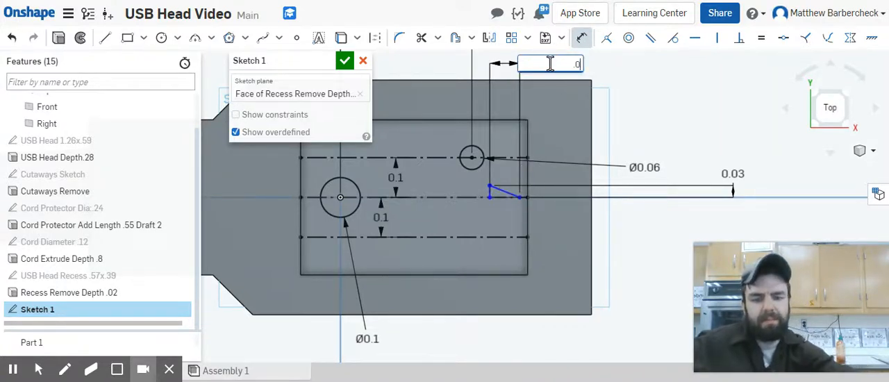
text(5)
key(Return)
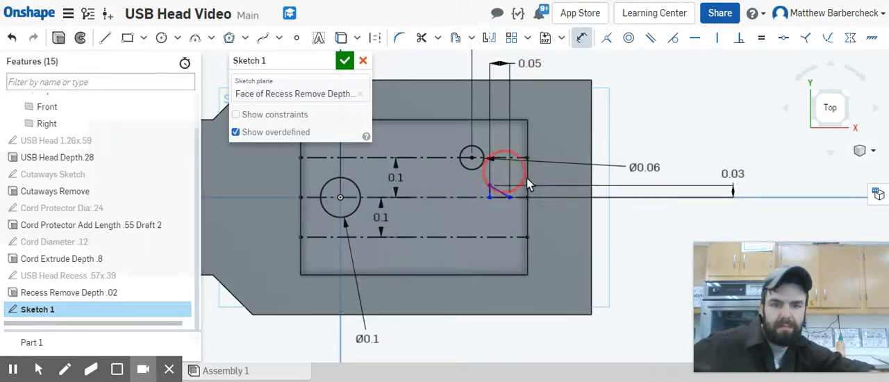
drag(491, 197, 450, 190)
scroll(522, 197, up, 3)
scroll(524, 198, down, 3)
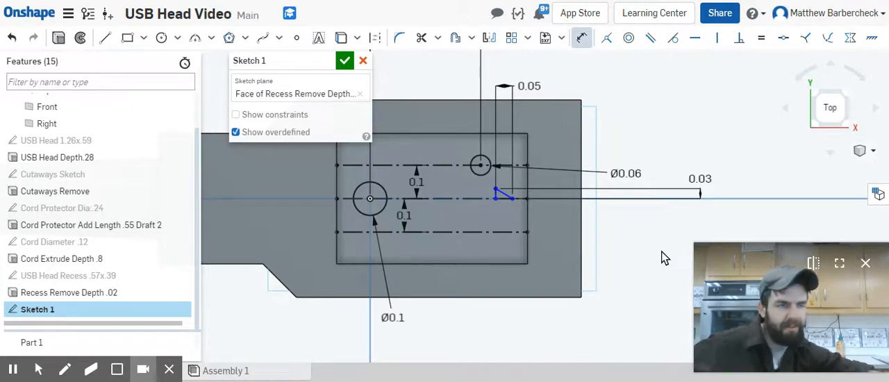
scroll(500, 196, up, 4)
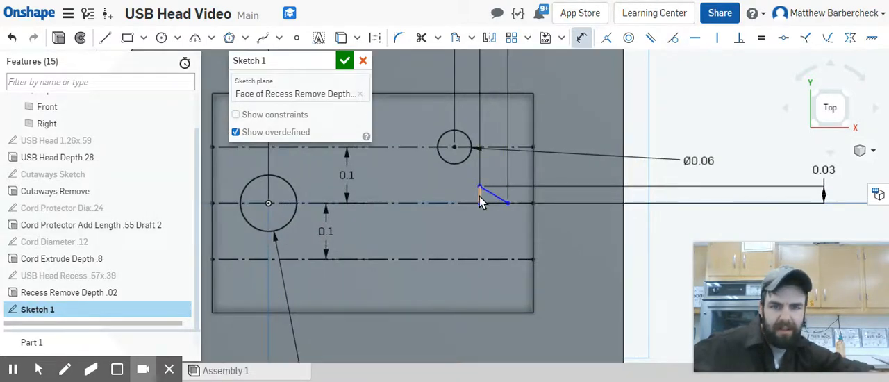
click(480, 198)
drag(479, 197, 436, 196)
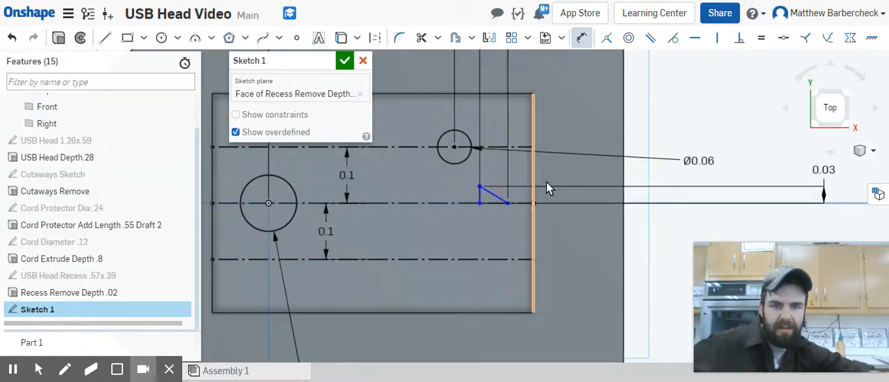
scroll(653, 193, down, 2)
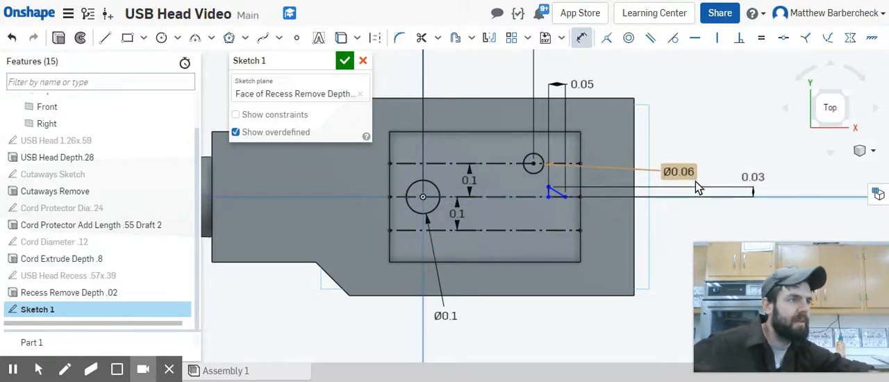
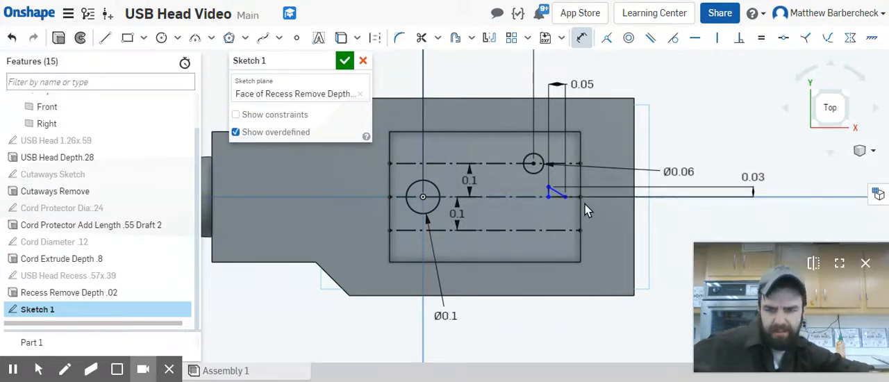
Step: Dimension the horizontal distance from the large circle's center to the slanted line's endpoint on the centerline to 0.43 in
key(Escape)
click(566, 198)
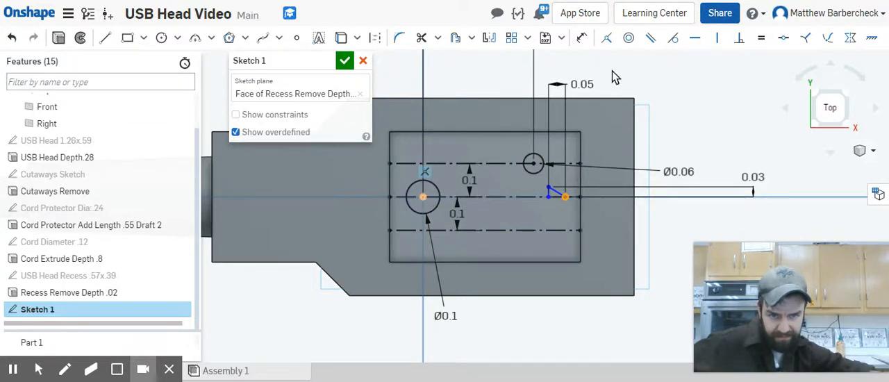
click(581, 37)
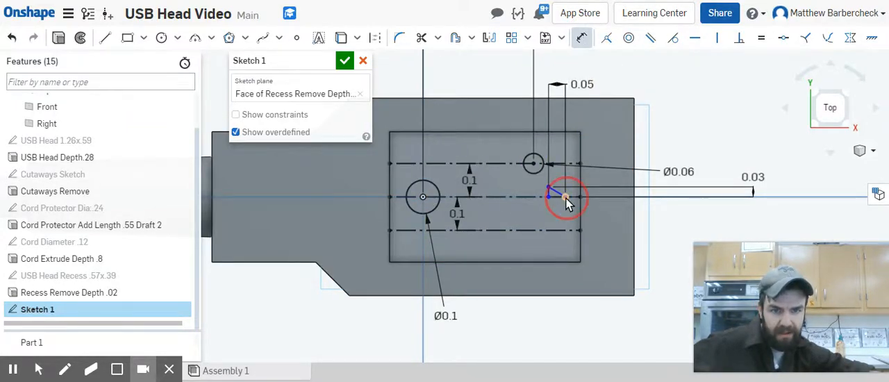
click(423, 198)
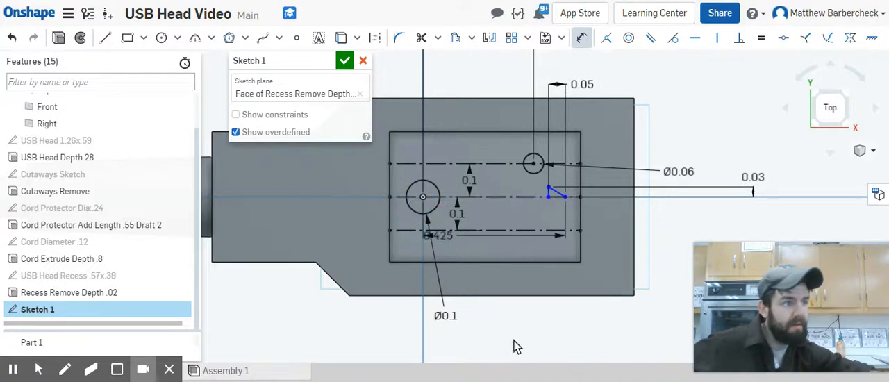
click(628, 360)
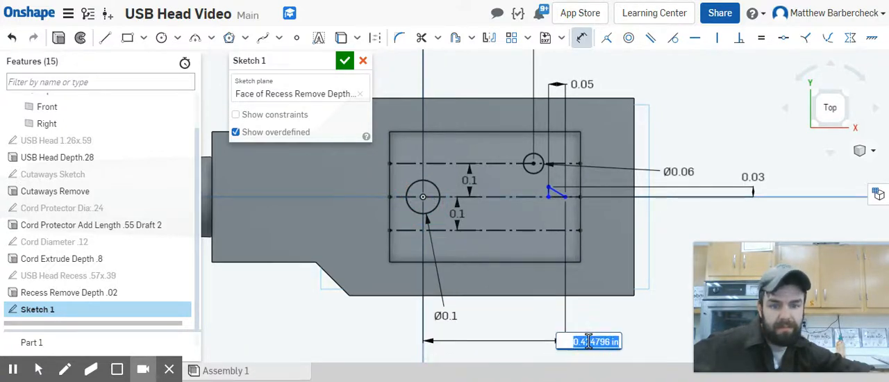
key(BackSpace)
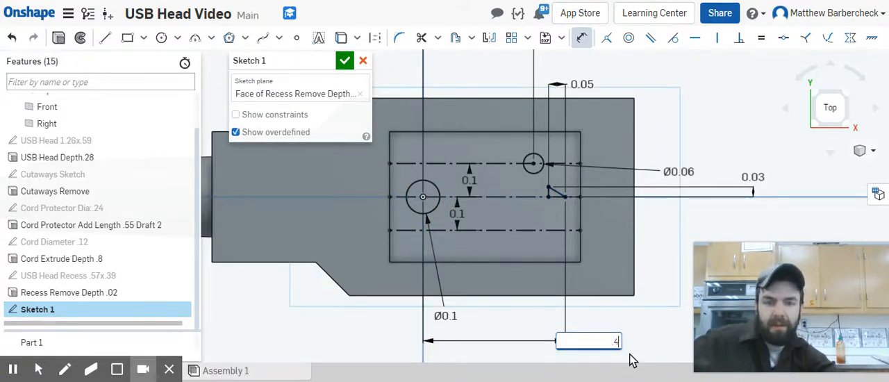
text(.43)
key(Return)
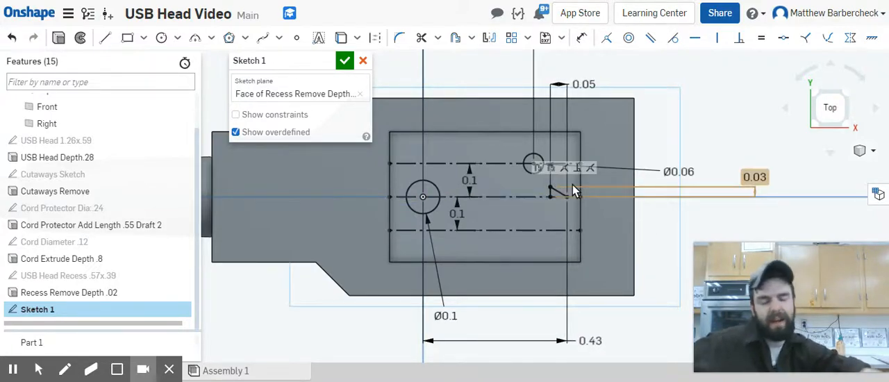
Step: Mirror the short vertical line and the slanted line across the middle centerline to form a closed triangle
click(553, 194)
scroll(554, 198, up, 3)
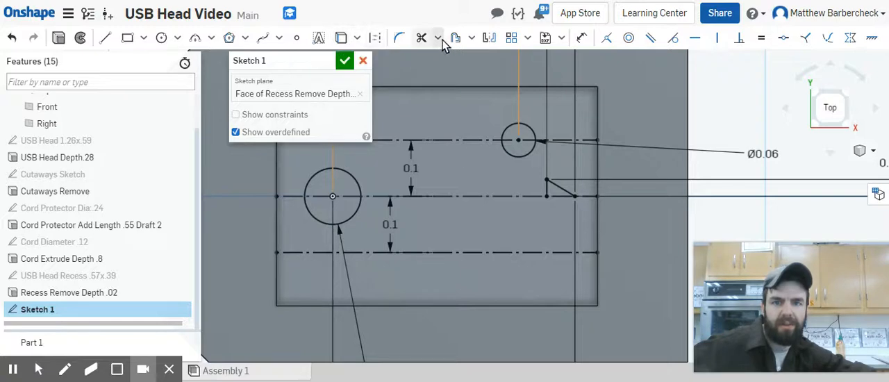
click(485, 39)
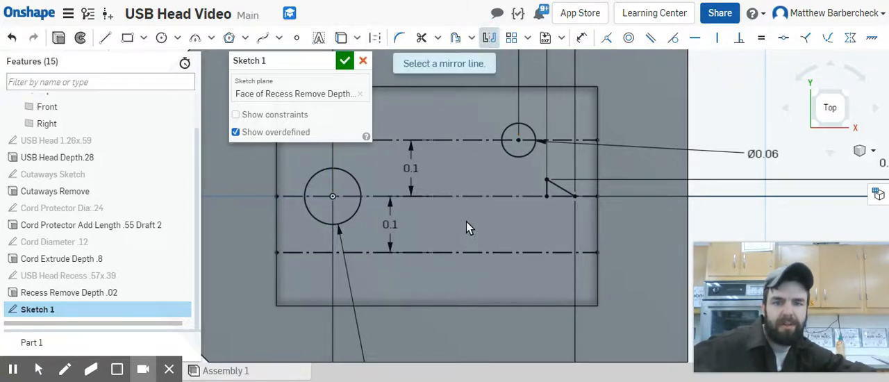
click(469, 197)
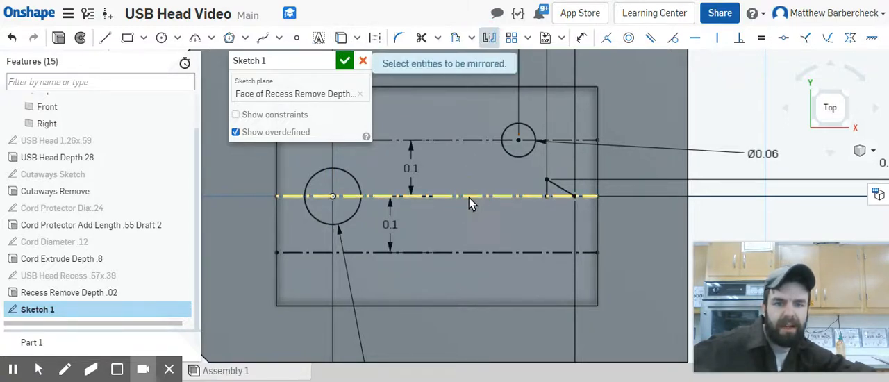
click(547, 187)
click(559, 186)
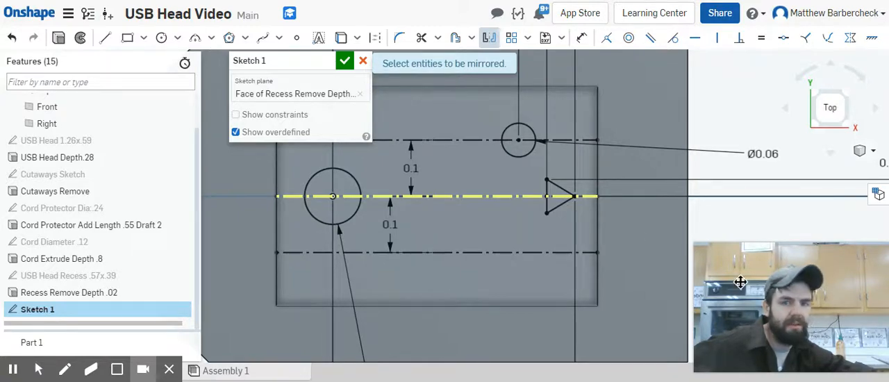
Step: Sketch a center point rectangle about 0.069 in wide and 0.055 in tall, centered on the lower construction line
click(143, 39)
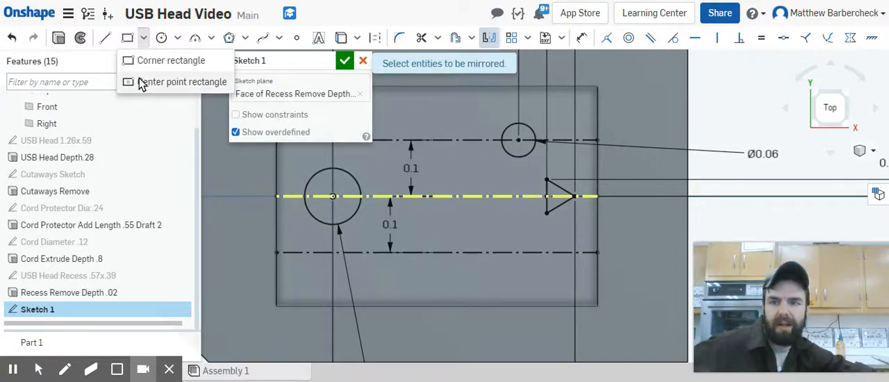
click(160, 81)
click(508, 253)
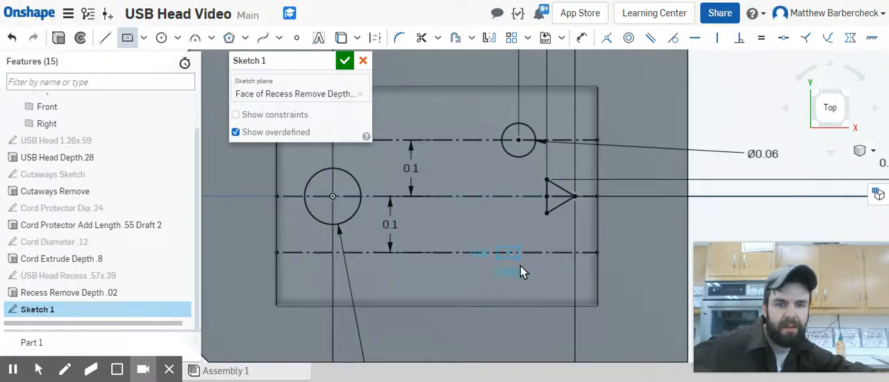
click(528, 268)
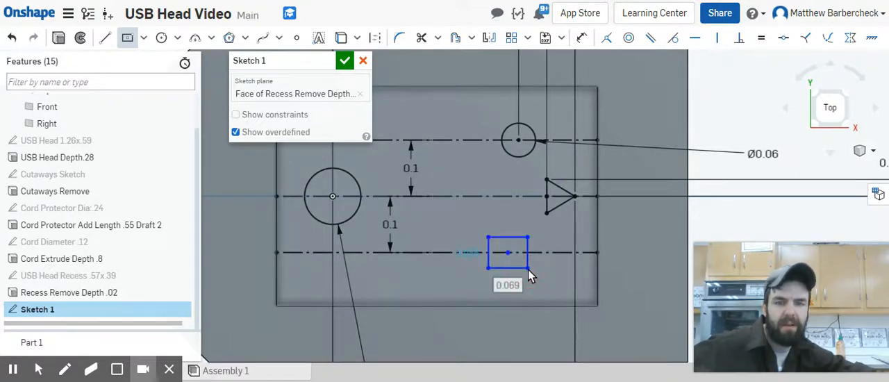
key(Escape)
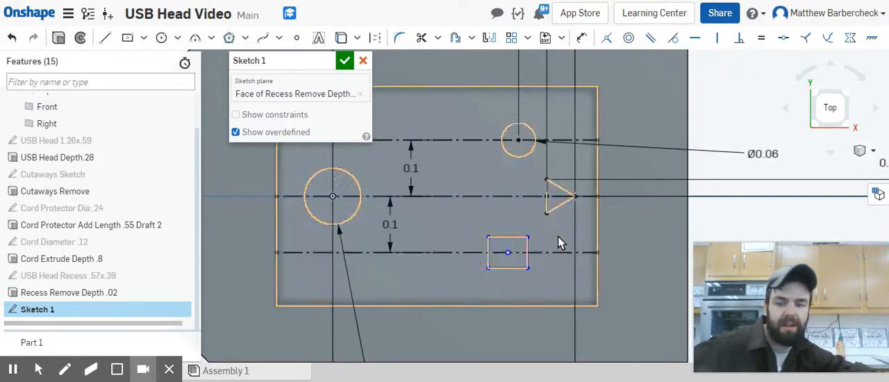
Step: Dimension the rectangle's height to 0.06 in
key(u)
click(529, 261)
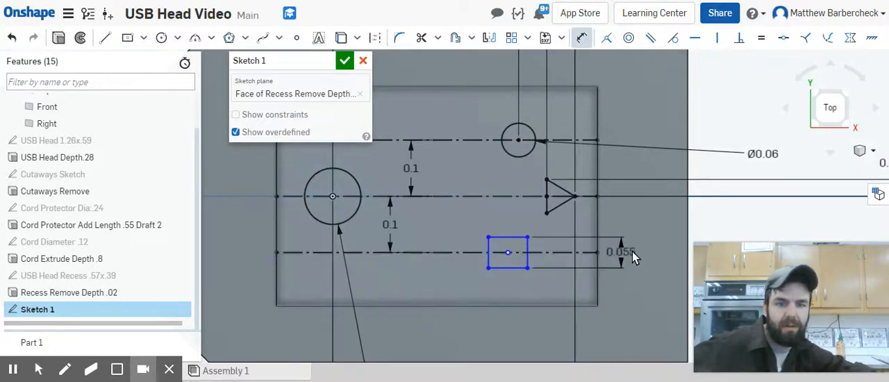
click(658, 258)
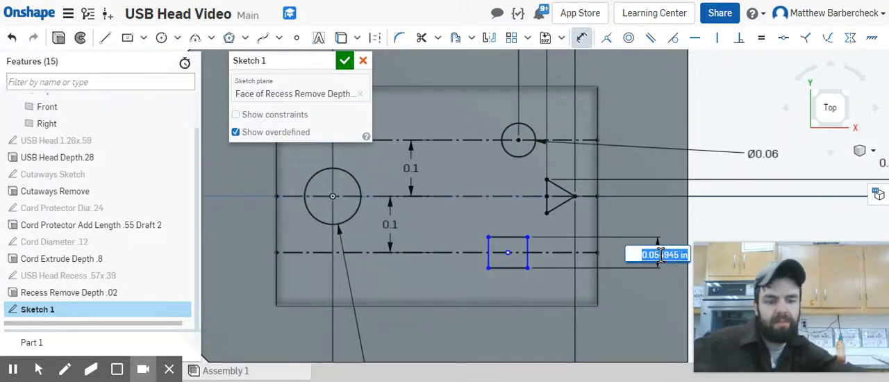
text(.06)
key(Return)
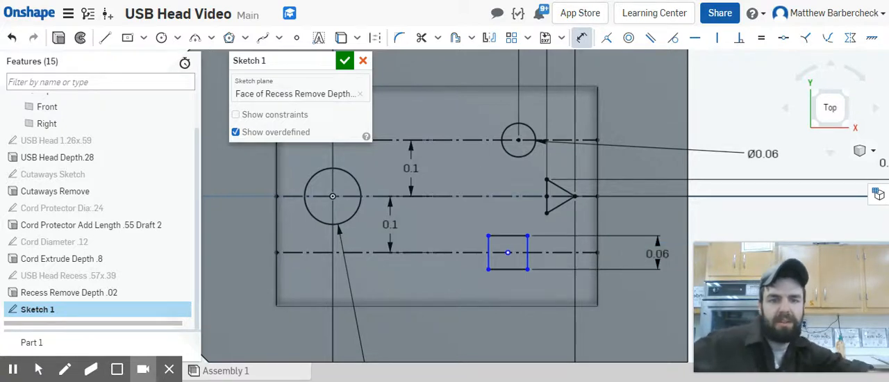
Step: Dimension the rectangle's width to 0.06 in
click(508, 269)
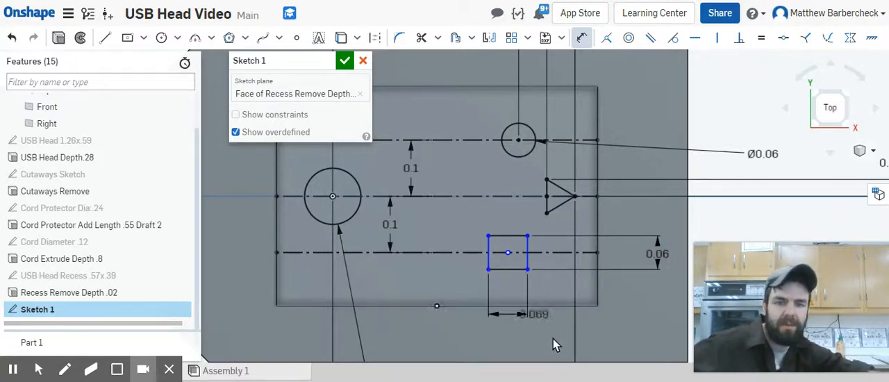
click(628, 341)
key(BackSpace)
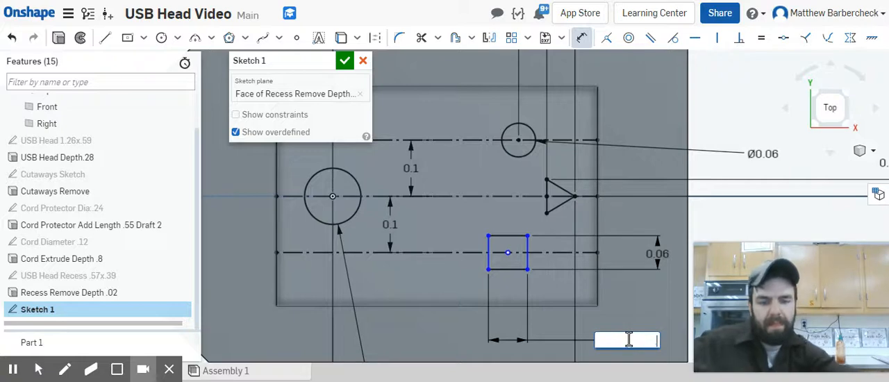
text(.06)
key(Return)
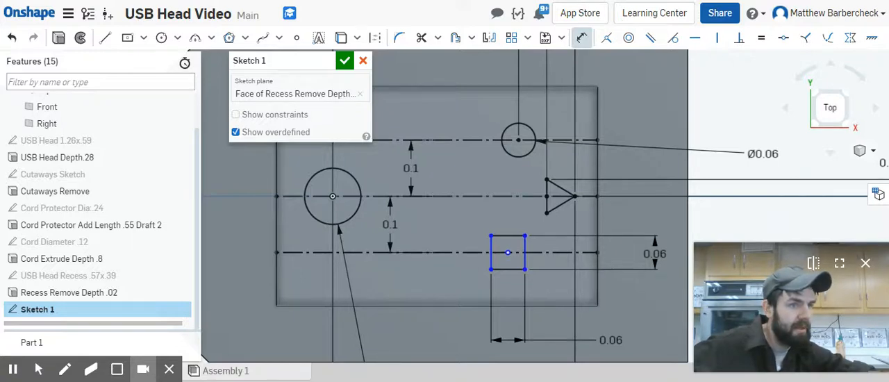
Step: Dimension the horizontal distance from the large circle's center to the square's center to 0.33 in
click(509, 254)
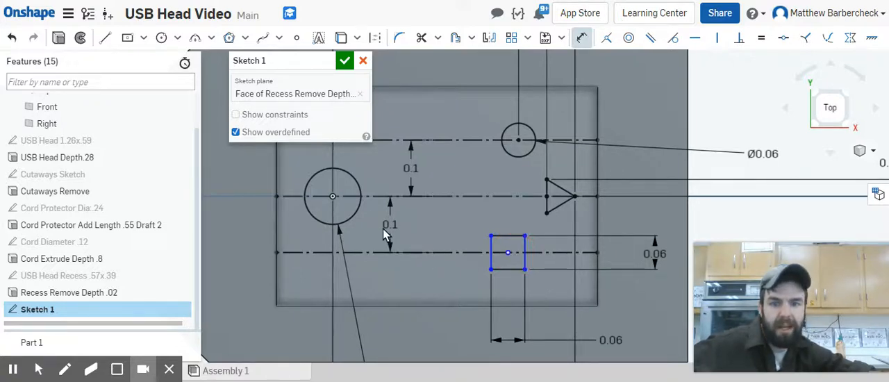
click(331, 196)
scroll(434, 303, down, 3)
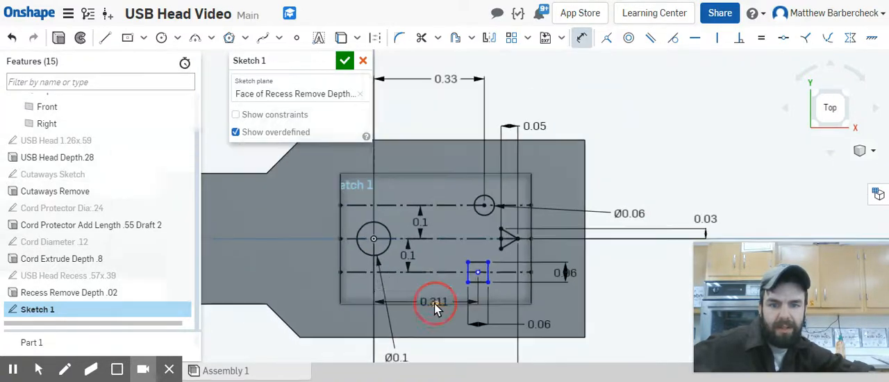
middle_drag(434, 304, 580, 161)
click(596, 295)
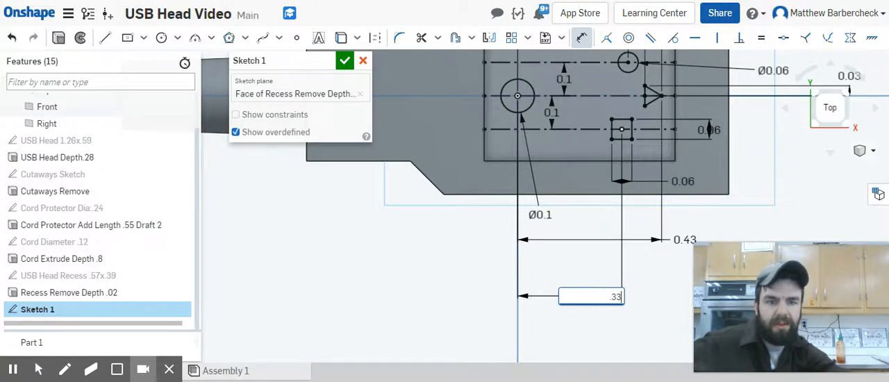
text(.33)
key(Return)
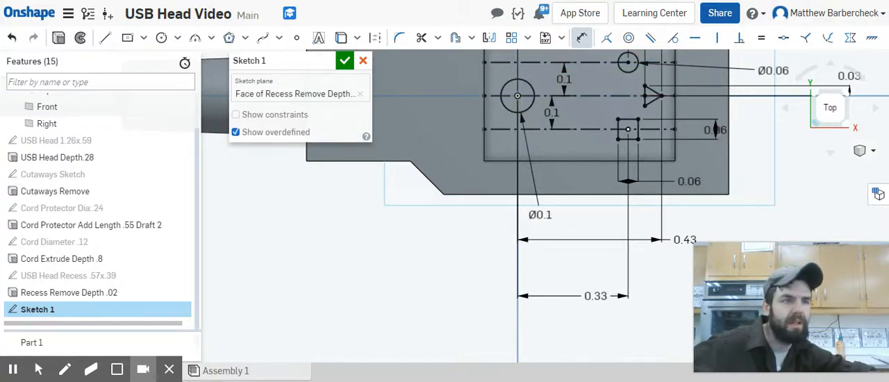
Step: Rename the sketch as USB Symbol Sketch and finish it
click(327, 61)
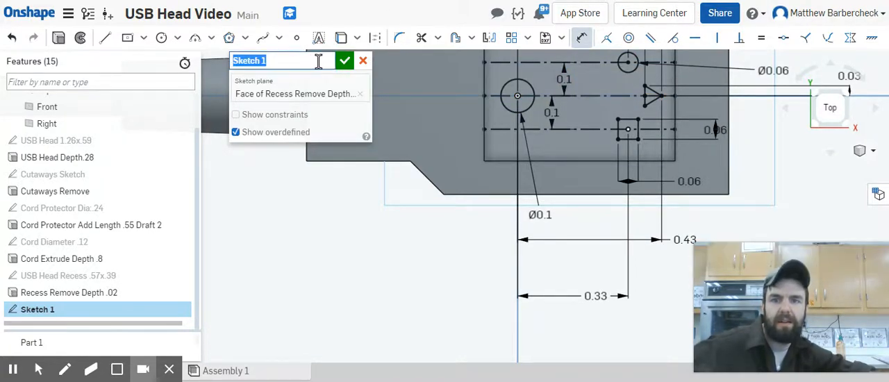
text(USB)
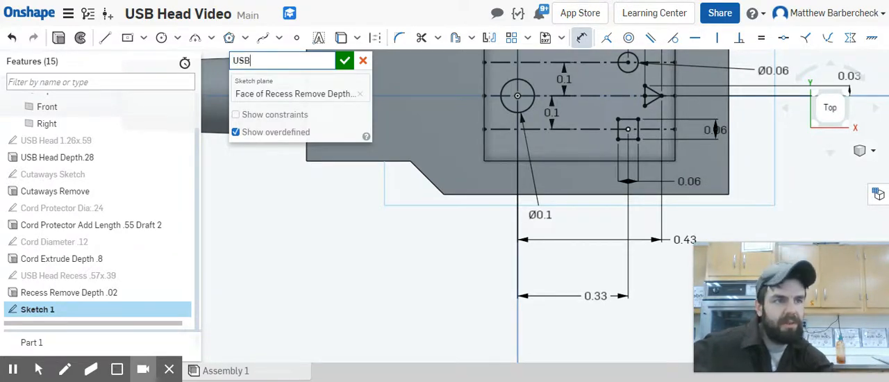
text( Symbo)
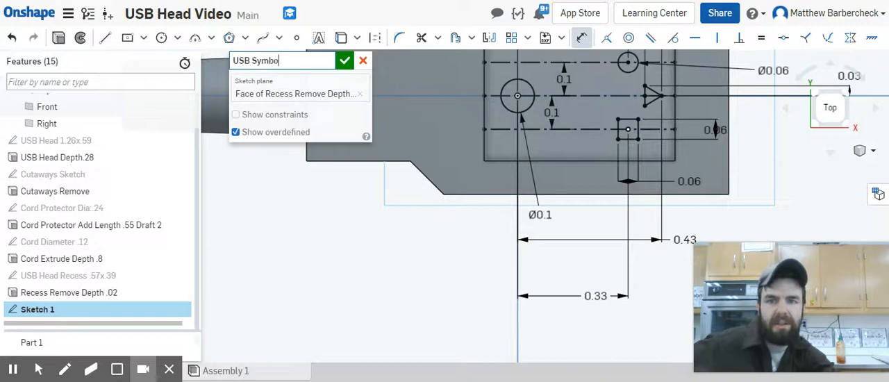
text(l Sketch)
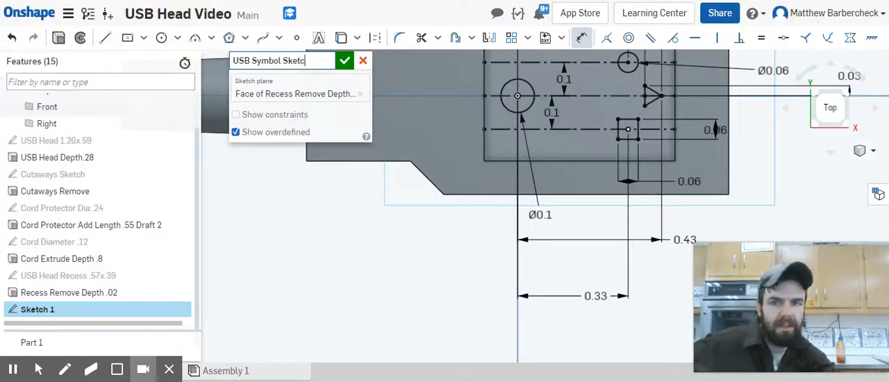
click(344, 60)
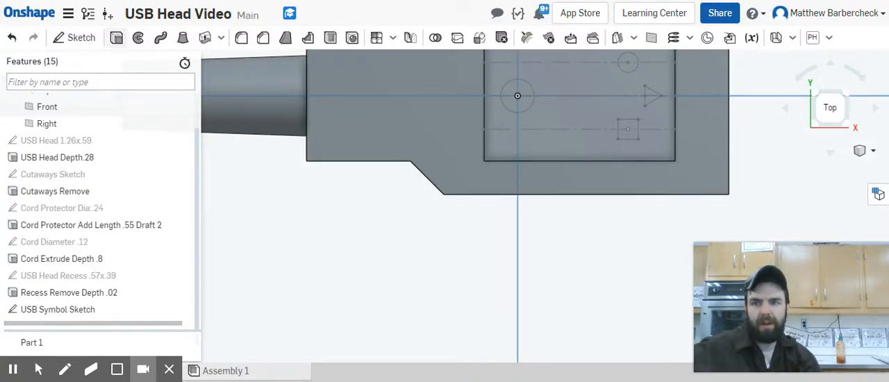
Step: Start an Add extrude using the large circle, small circle, triangle and square regions of the USB symbol sketch
click(116, 37)
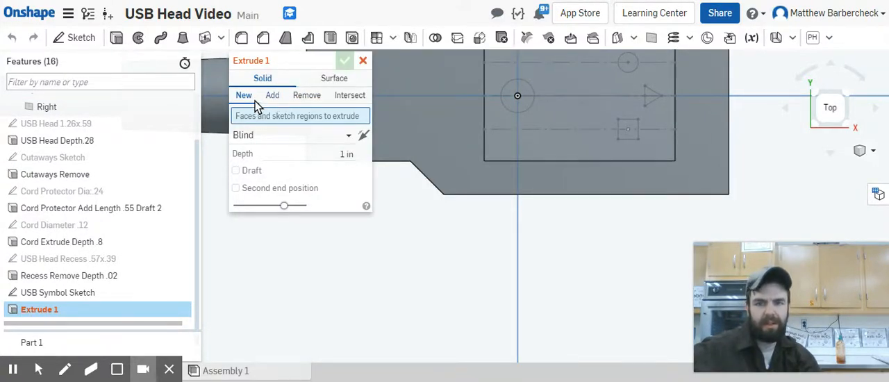
click(273, 97)
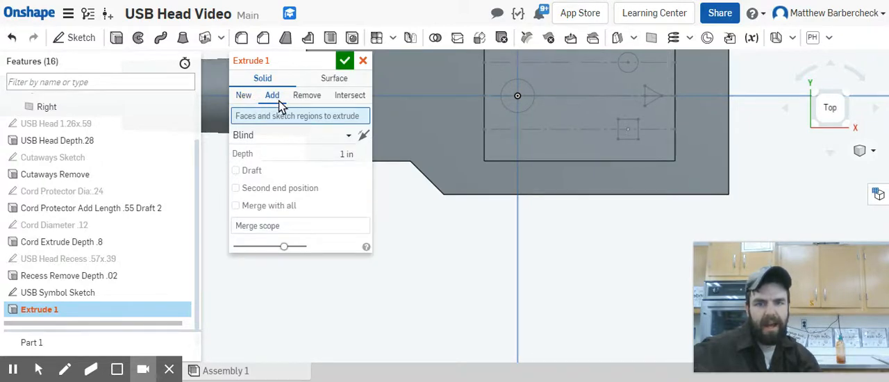
click(517, 101)
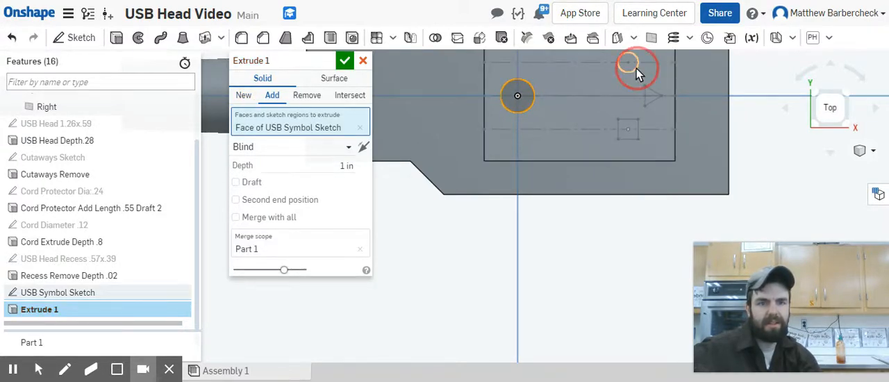
click(629, 64)
click(651, 97)
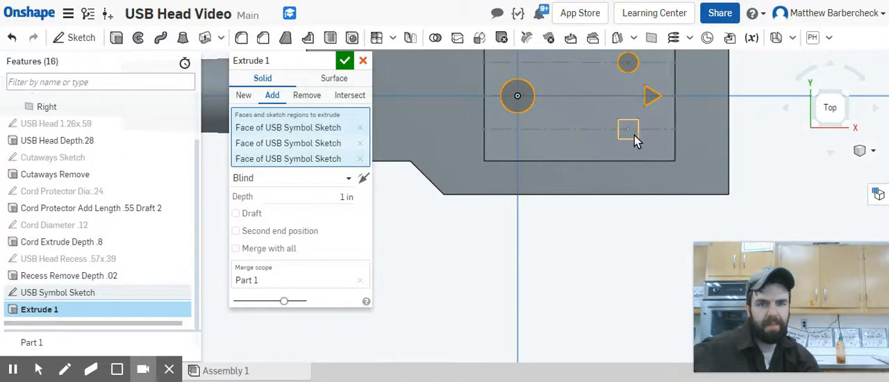
click(628, 130)
Step: Set the extrude's end type to Up to face and pick the top face of the USB head as its limit
right_drag(455, 215, 479, 182)
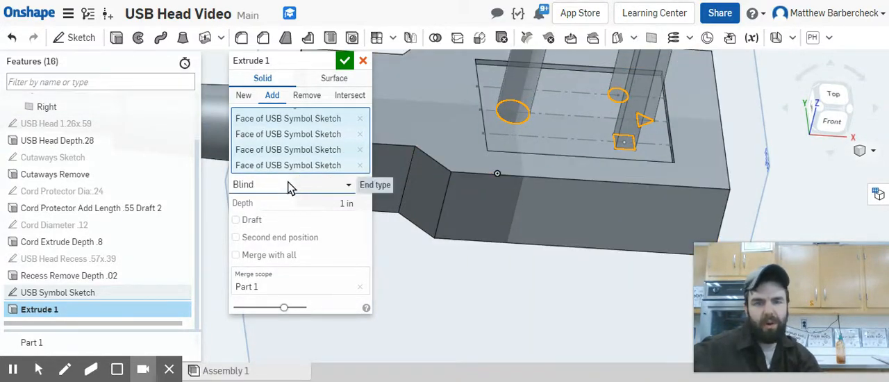
click(349, 186)
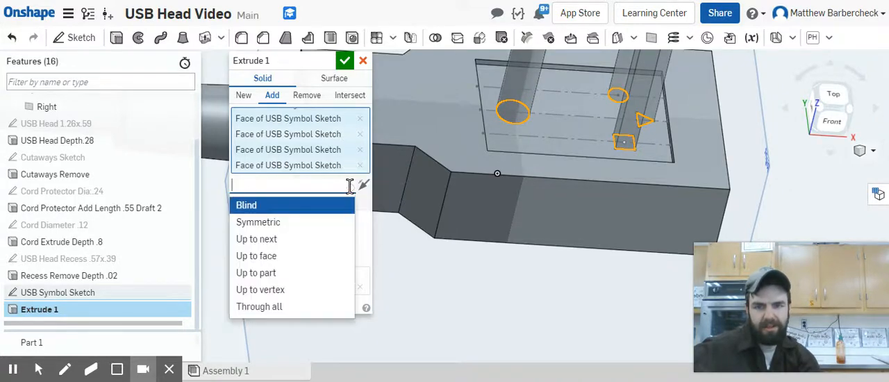
click(312, 257)
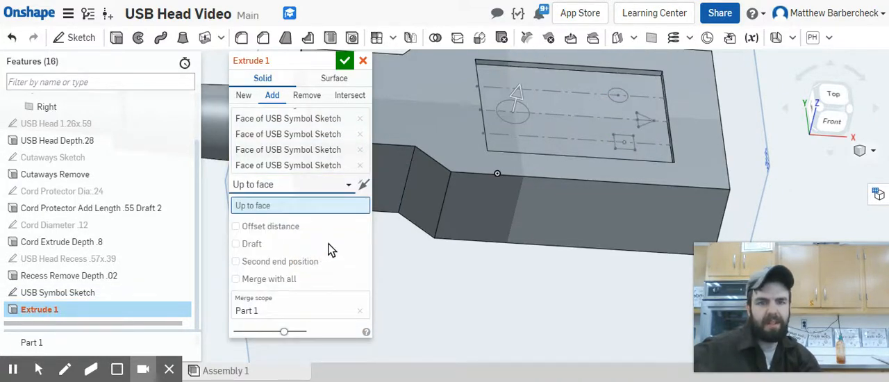
click(452, 121)
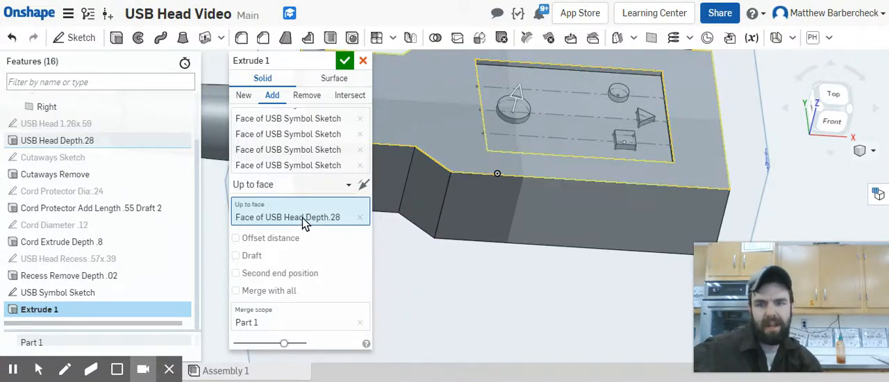
Step: Name the extrude Symbol Add Up to Face and accept it
click(310, 61)
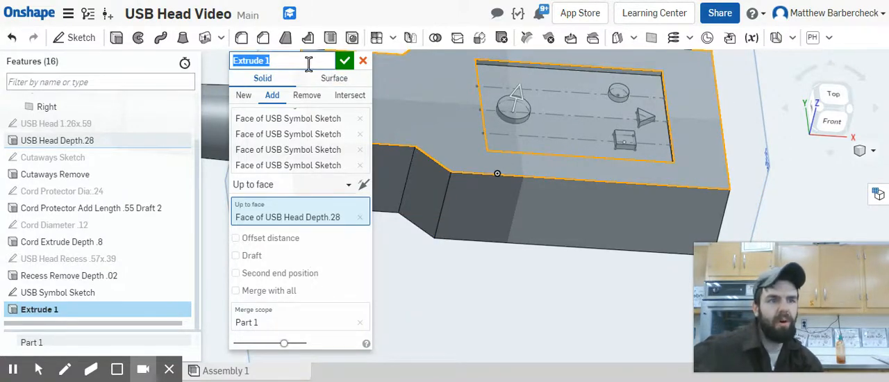
text(Symbol Add Up to Face)
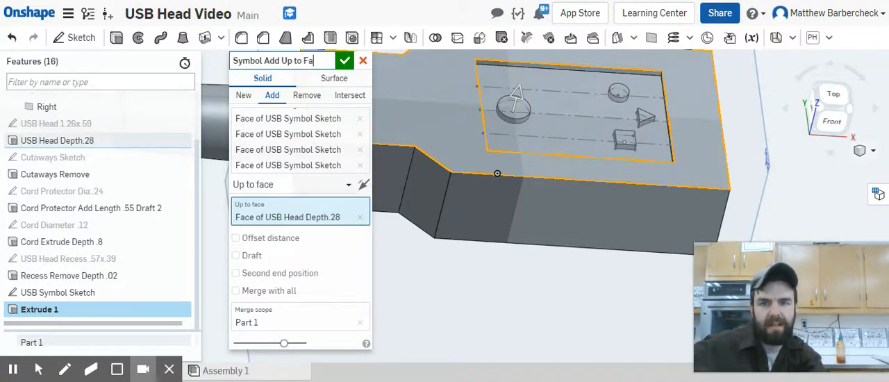
click(345, 63)
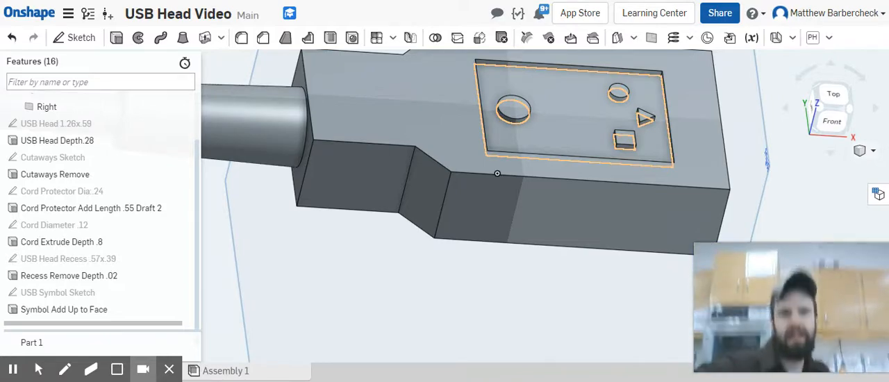
Step: Start a sketch on the recess floor and draw a line from the large circle's center to the midpoint of the triangle's vertical edge
click(564, 121)
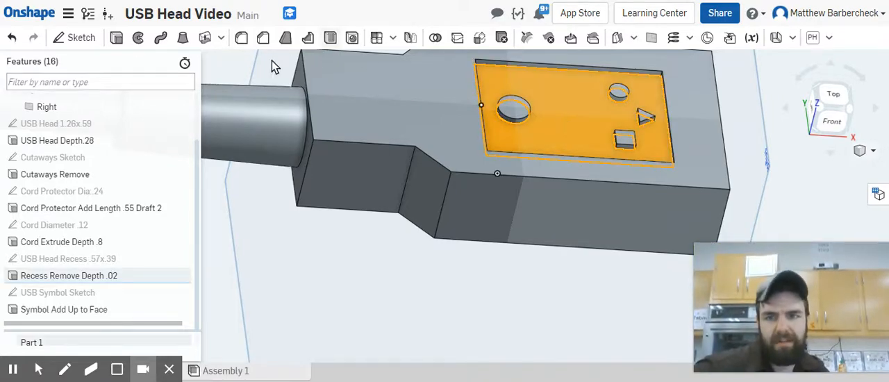
click(91, 37)
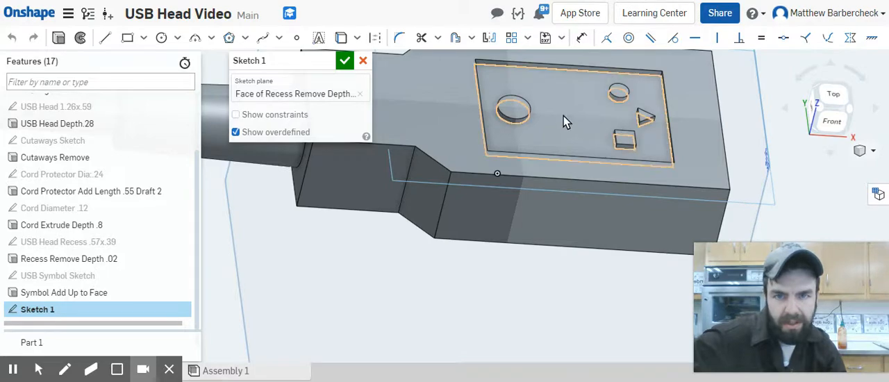
click(834, 96)
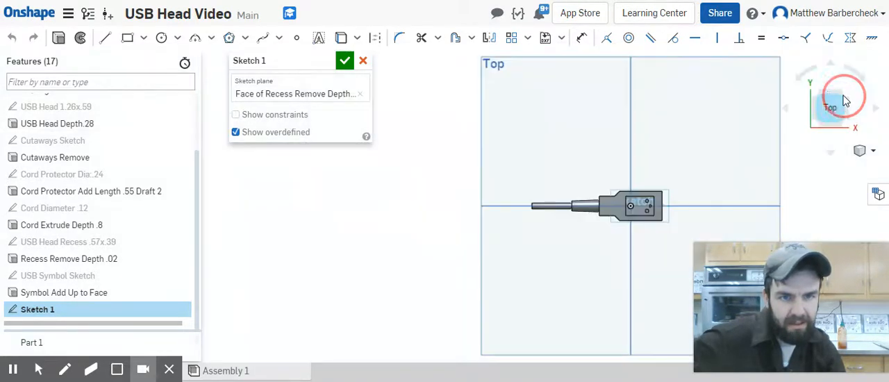
scroll(662, 212, up, 5)
scroll(601, 184, up, 4)
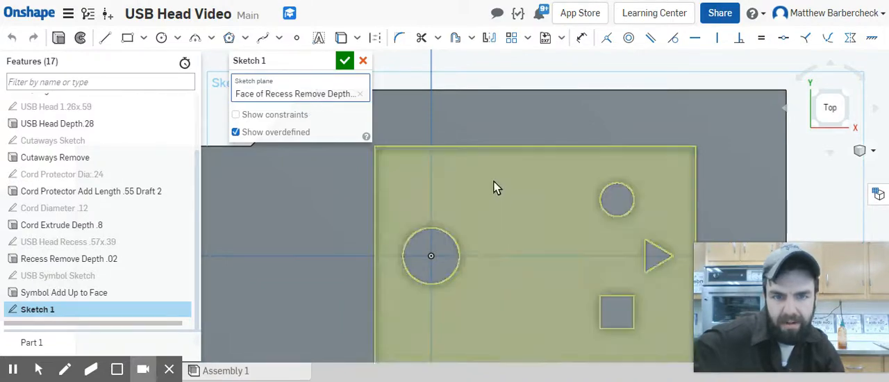
scroll(526, 211, down, 6)
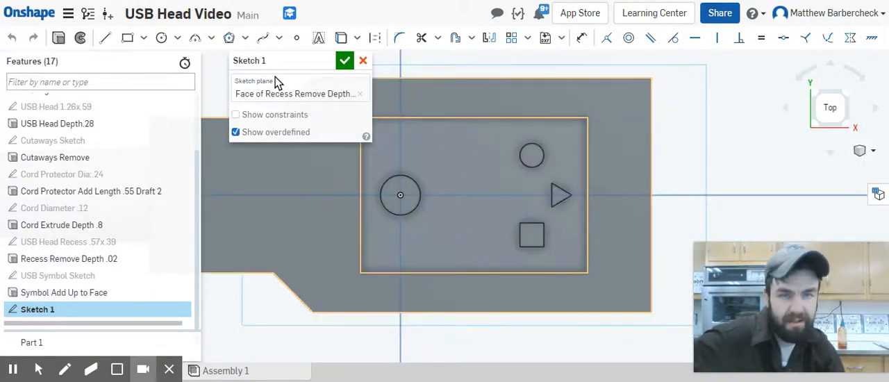
click(105, 37)
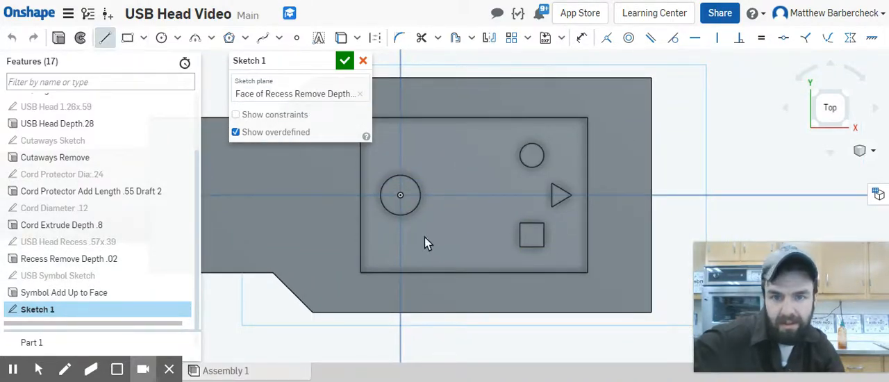
click(401, 197)
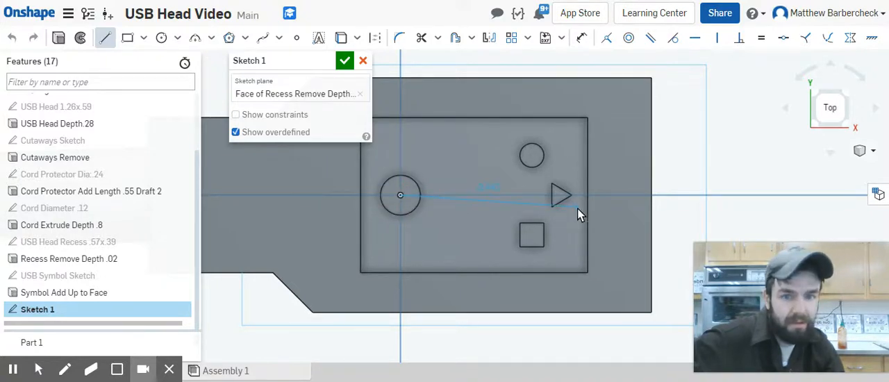
click(552, 195)
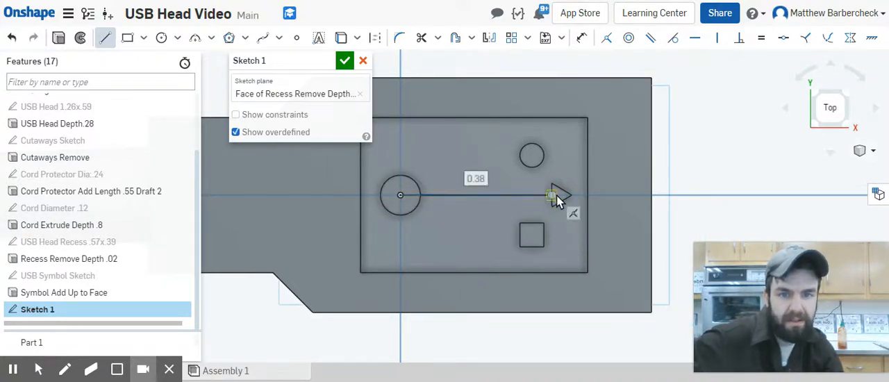
key(Escape)
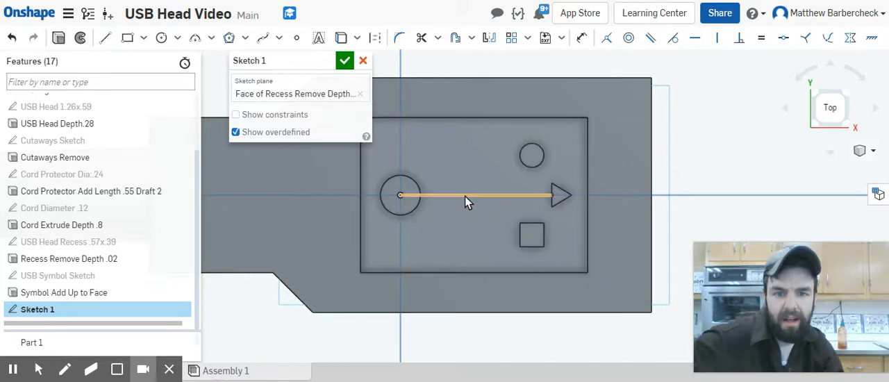
Step: Draw a horizontal line about 0.2 in long from the small circle's center, continued by a slanted line about 0.105 in long to the center line
key(l)
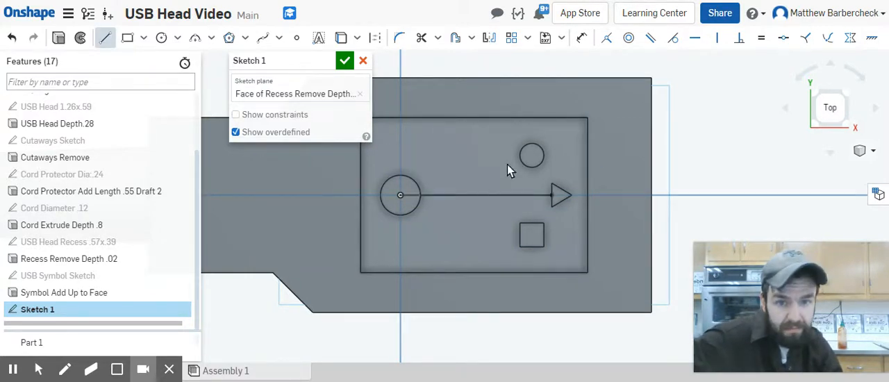
click(532, 156)
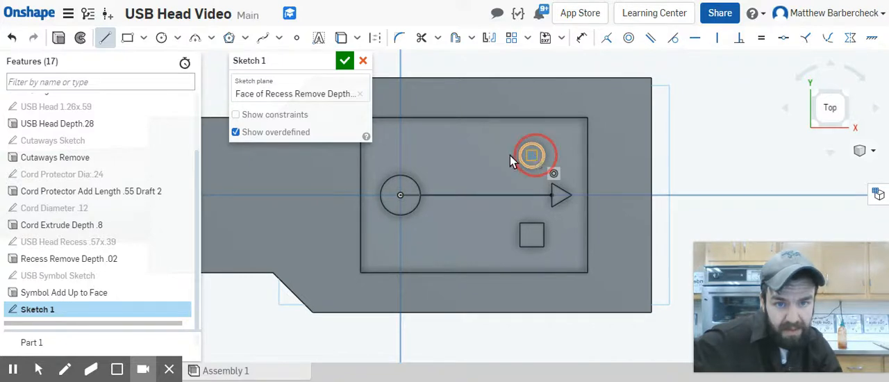
click(452, 157)
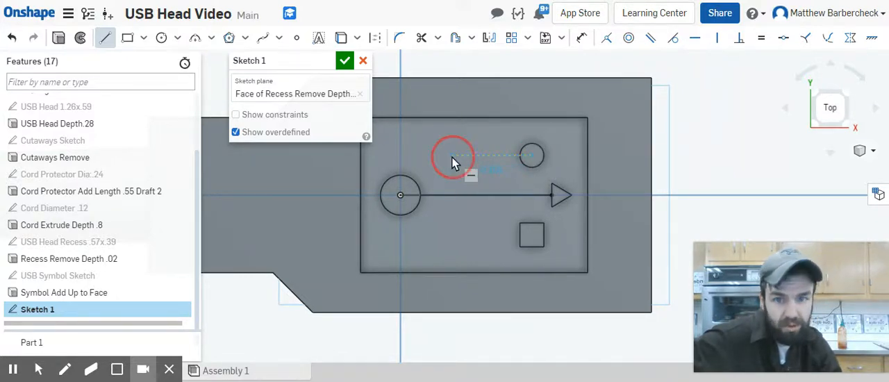
click(439, 196)
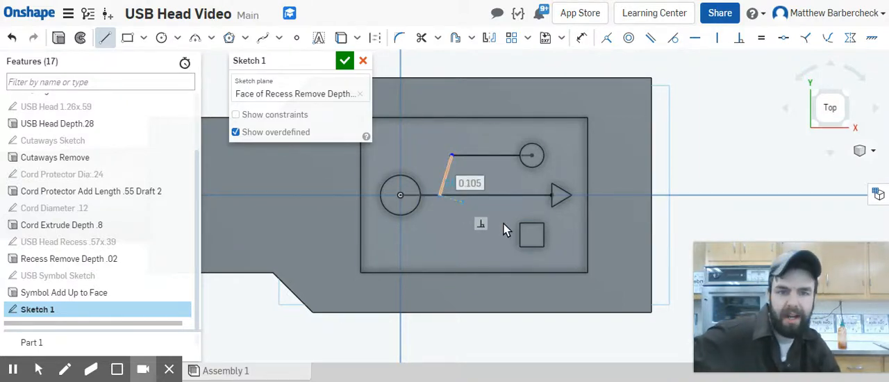
Step: Draw a short horizontal line from the midpoint of the square's inner edge, continued by a slanted line about 0.112 in long to the center line
click(106, 38)
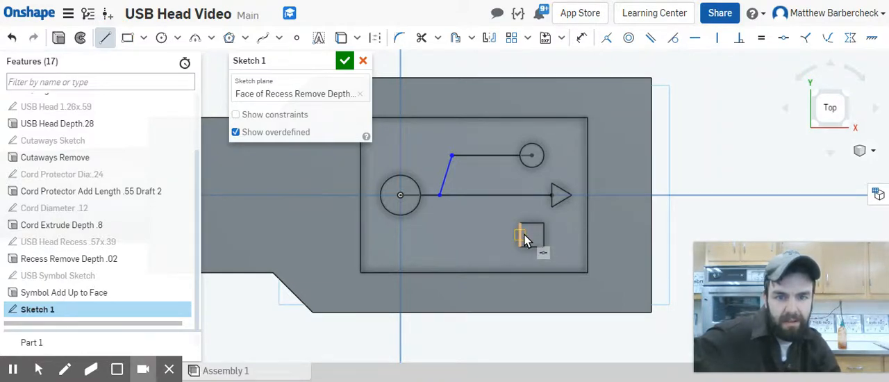
click(488, 236)
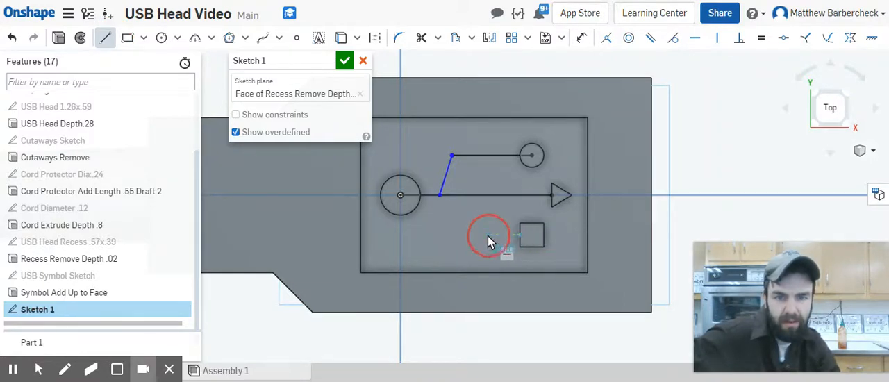
click(469, 196)
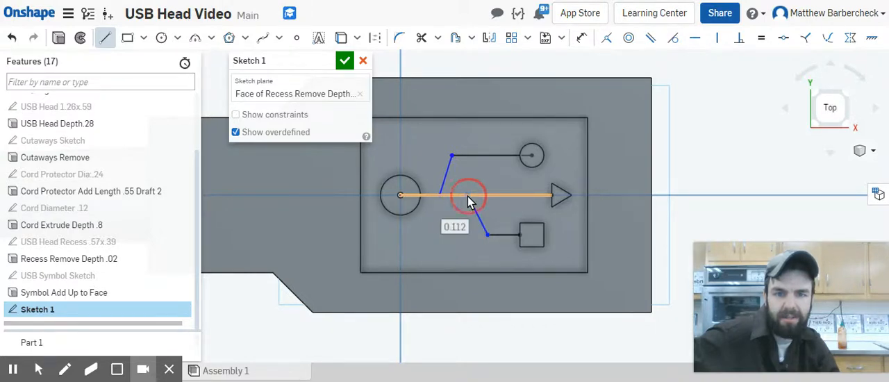
key(Escape)
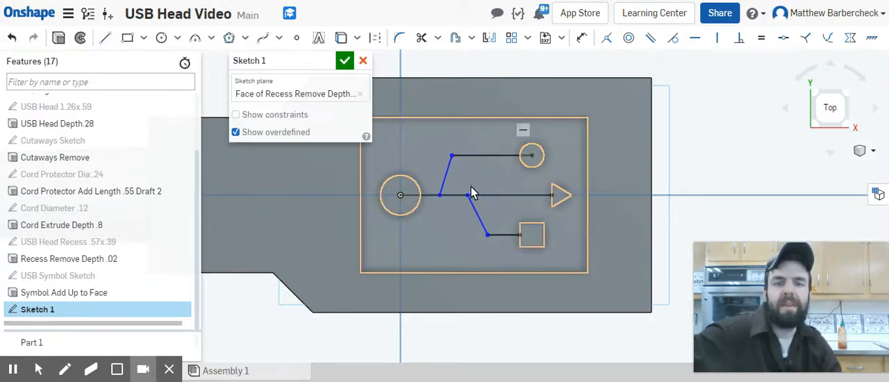
Step: Convert the center line and both bent branch lines of the USB symbol to construction geometry
click(447, 174)
click(475, 156)
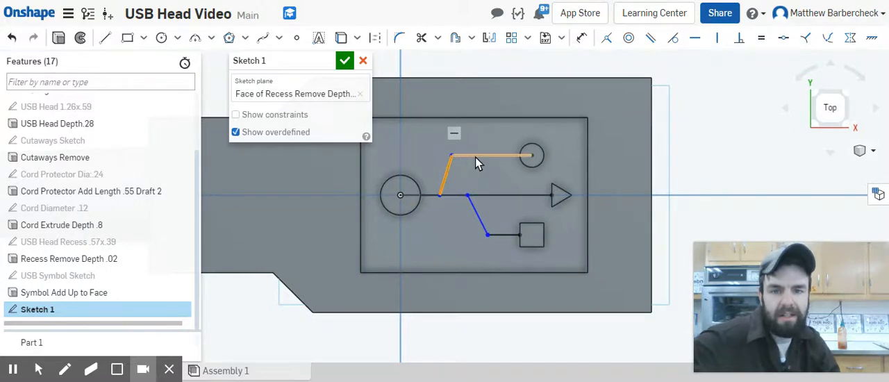
click(455, 195)
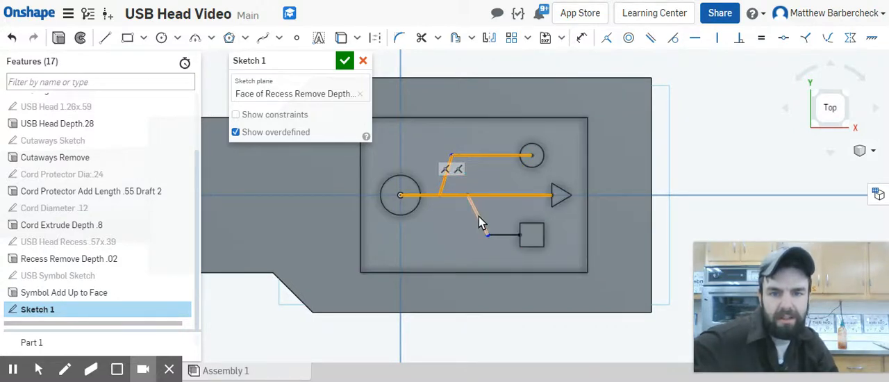
click(480, 216)
click(500, 237)
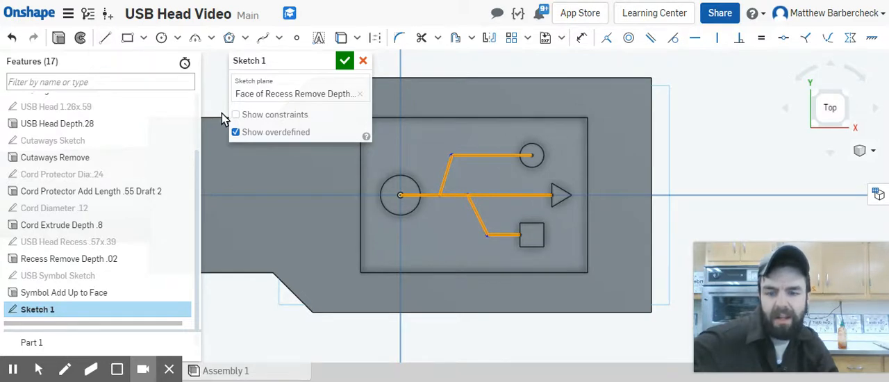
key(q)
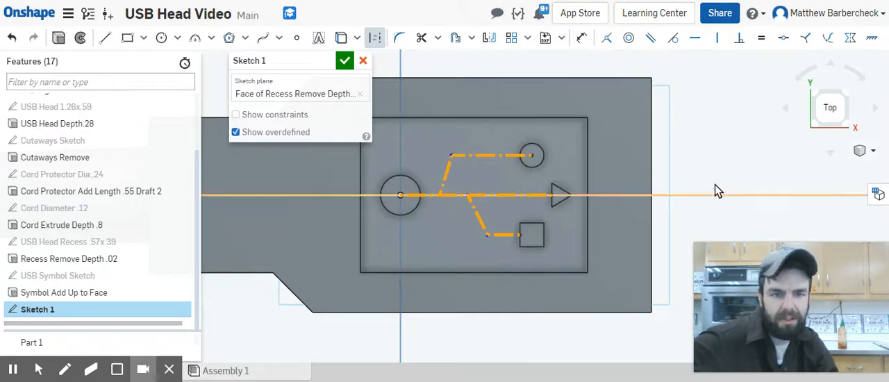
click(716, 173)
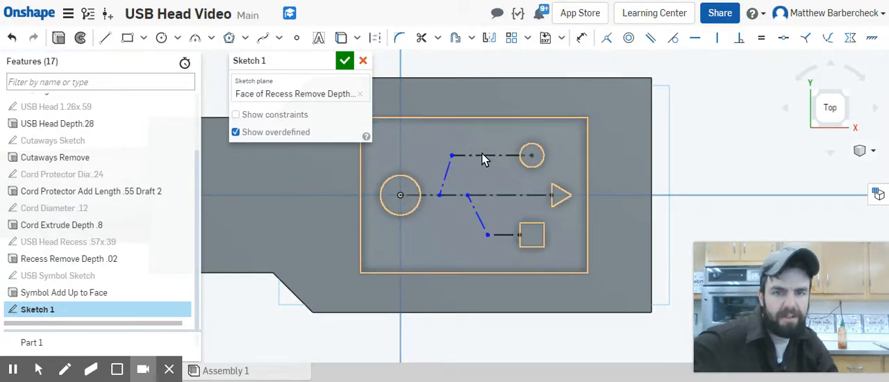
Step: Offset both construction lines of the small circle's bent branch outward by 0.01 in
click(454, 38)
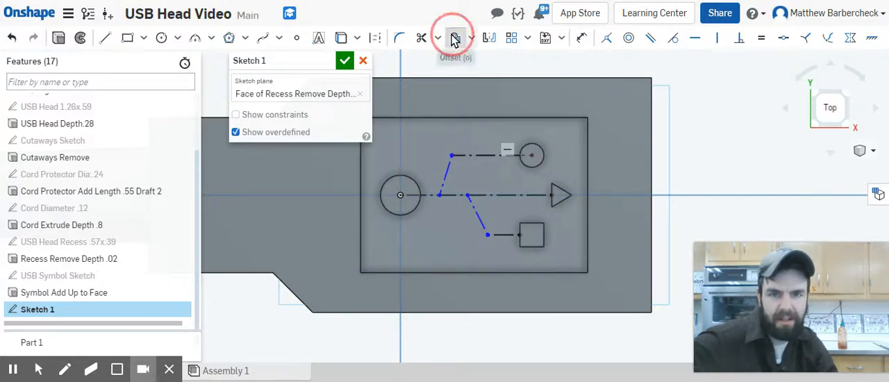
click(485, 157)
click(446, 178)
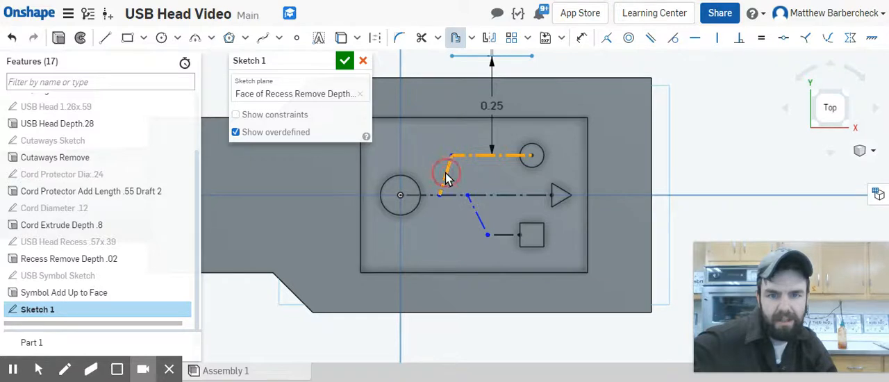
click(459, 196)
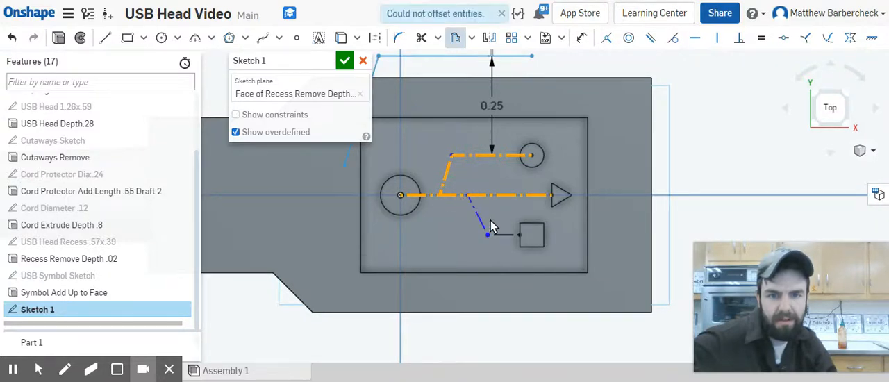
click(465, 196)
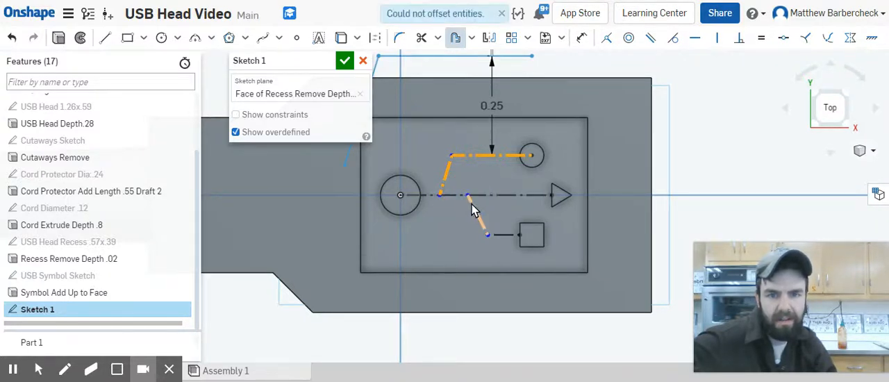
click(472, 211)
click(471, 209)
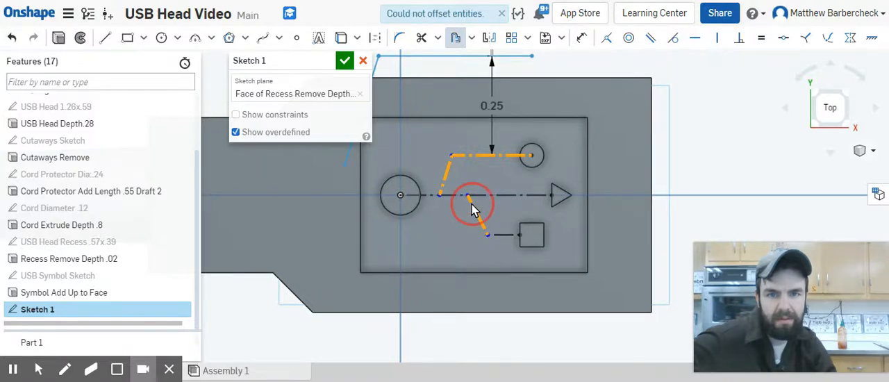
click(505, 236)
click(505, 235)
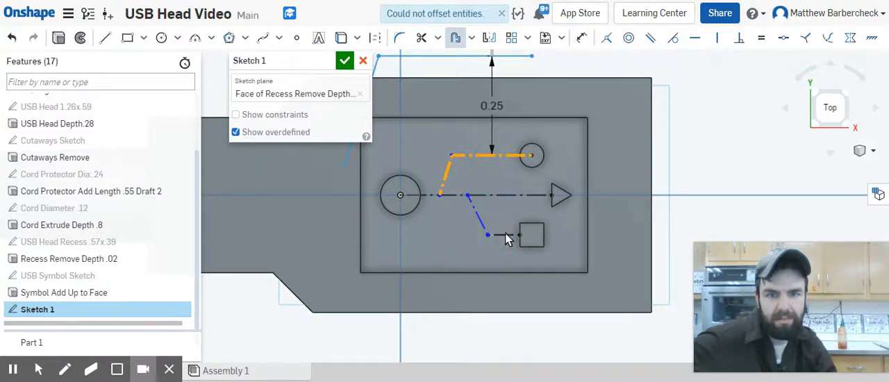
double_click(492, 104)
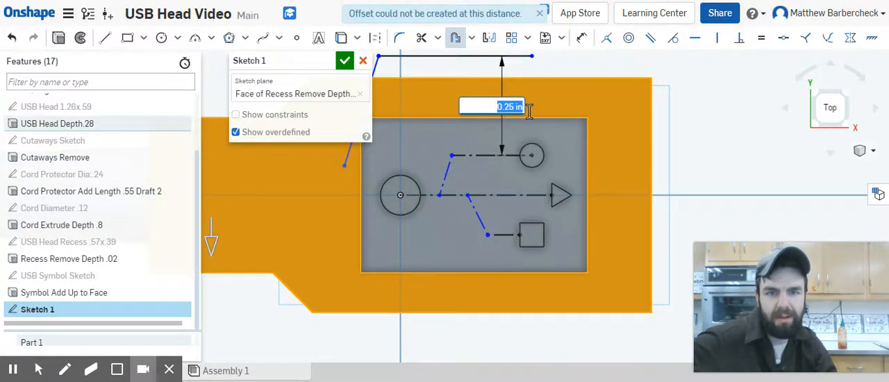
key(BackSpace)
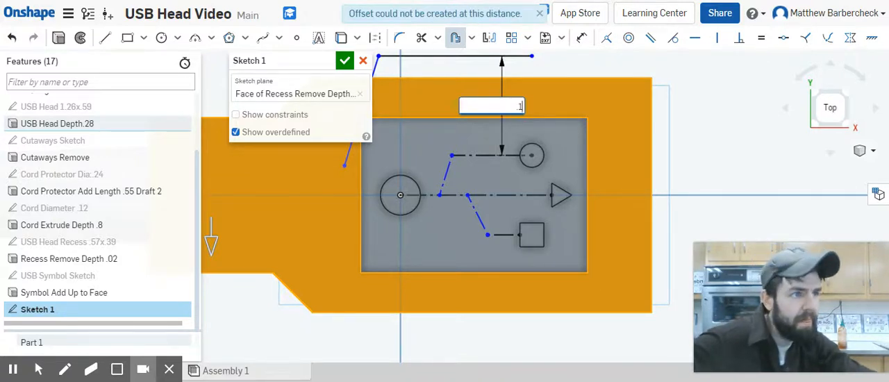
text(.0)
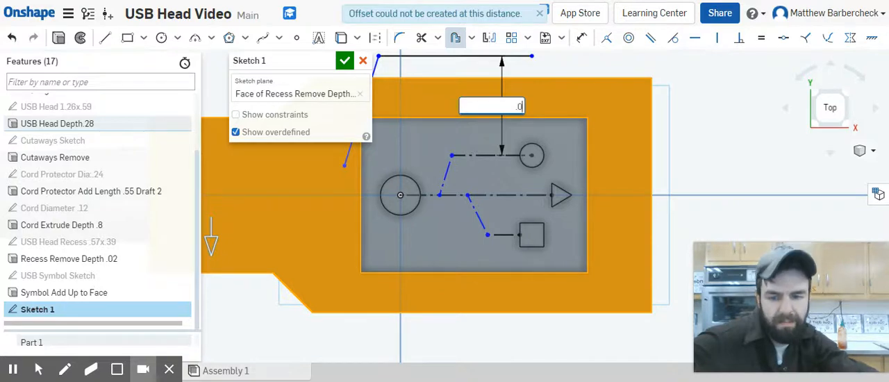
text(1)
key(Return)
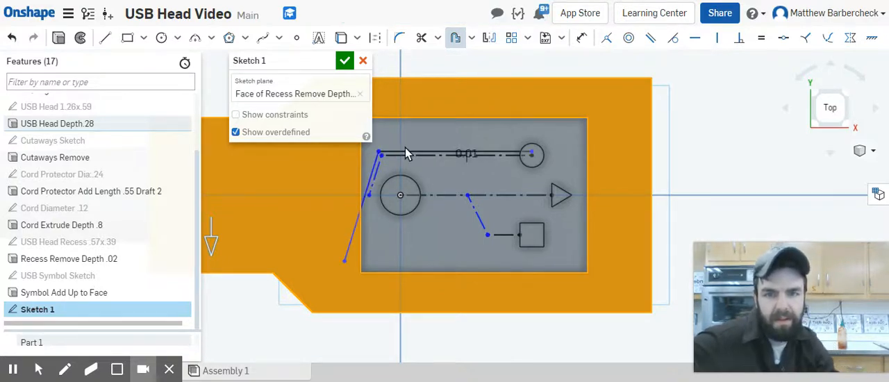
Step: Reshape the upper branch so its bend sits near the small circle and the offset line's free end lies on the center line
scroll(434, 161, up, 3)
scroll(445, 173, down, 3)
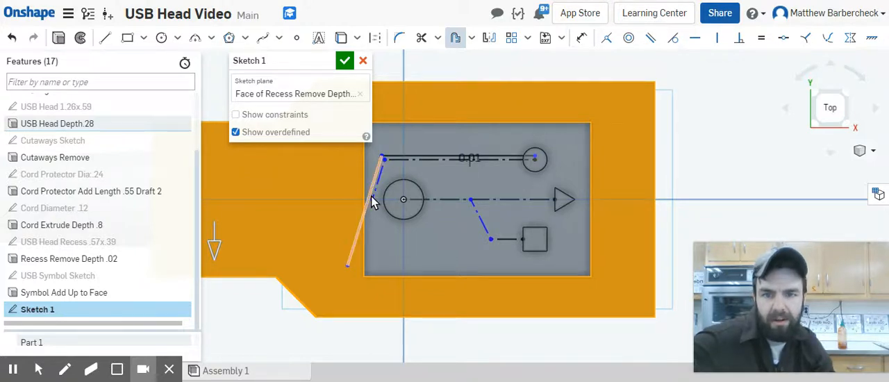
drag(372, 200, 407, 198)
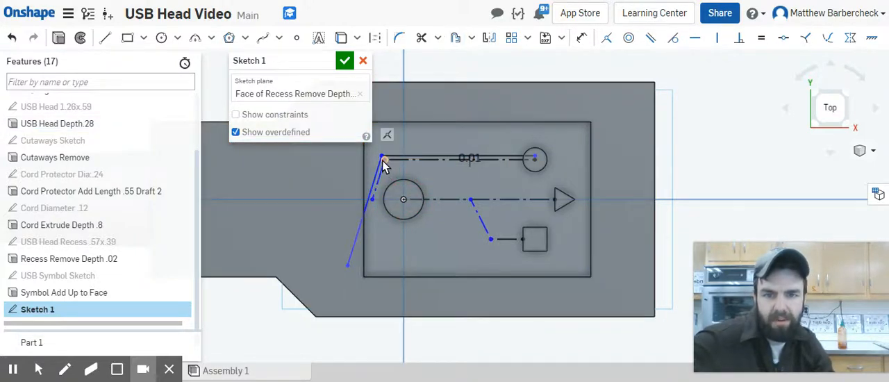
drag(384, 161, 494, 159)
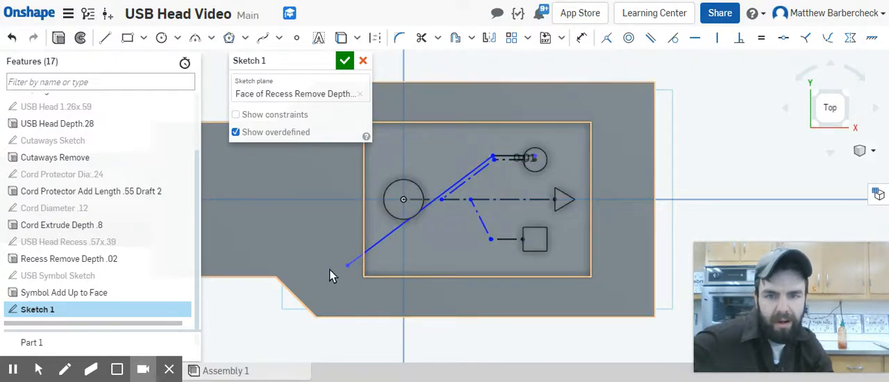
mouse_move(349, 266)
mouse_down()
mouse_move(415, 228)
mouse_move(439, 200)
mouse_up()
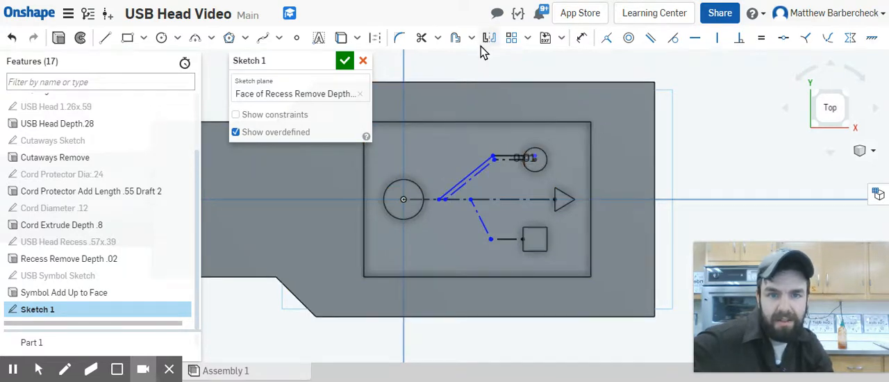
Step: Offset the small circle's bent construction branch to its inner side with a distance of -.01 in
click(455, 38)
scroll(509, 161, up, 4)
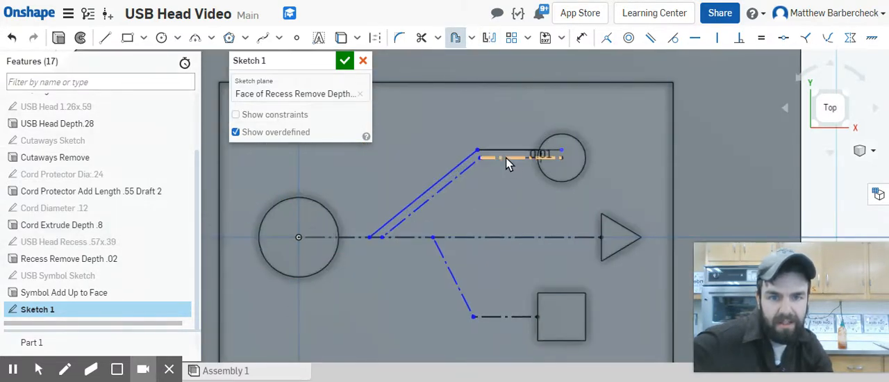
click(506, 158)
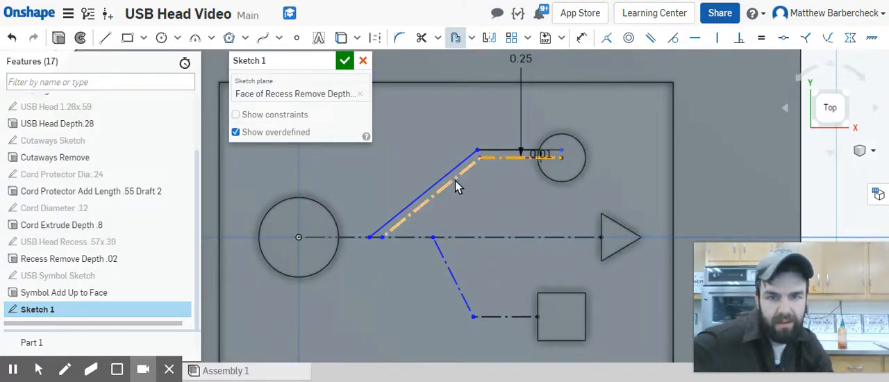
scroll(545, 132, down, 4)
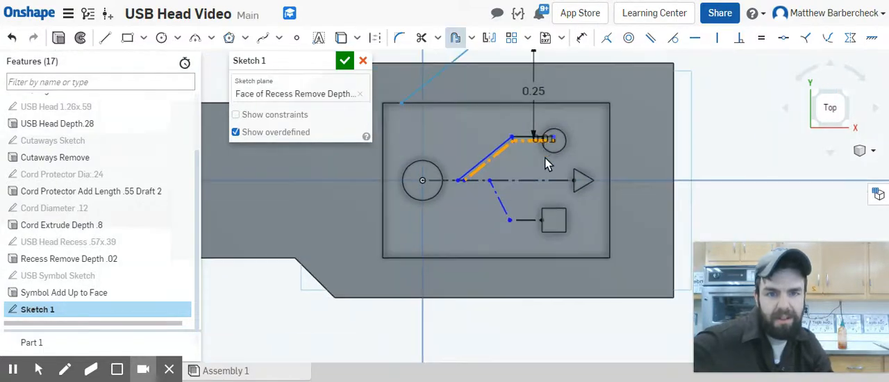
scroll(549, 101, down, 2)
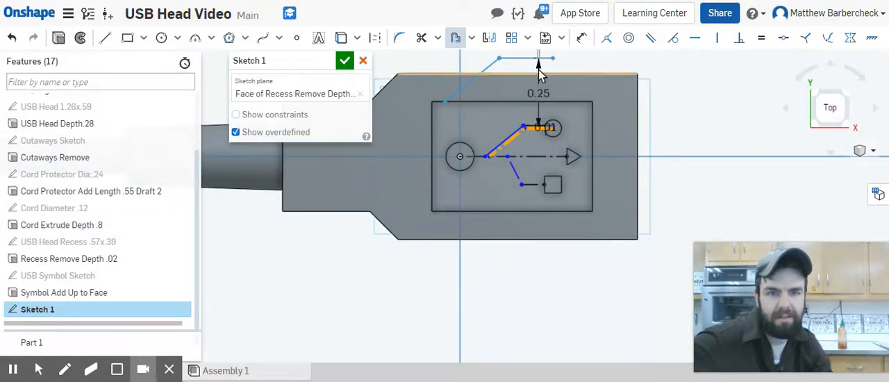
scroll(542, 67, down, 2)
middle_drag(549, 82, 551, 144)
drag(544, 104, 538, 43)
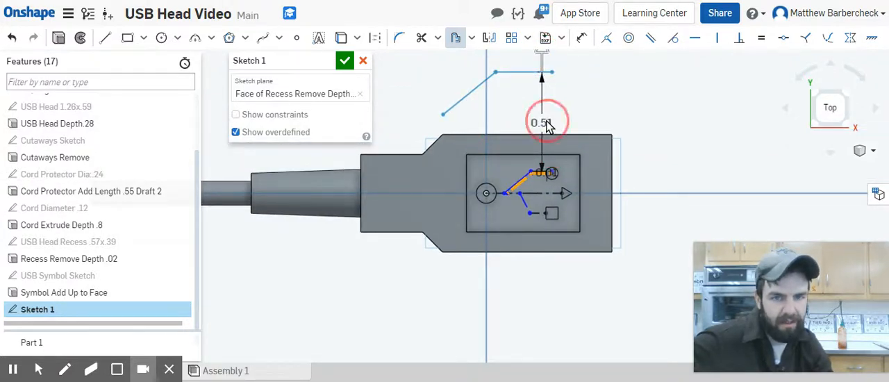
double_click(543, 123)
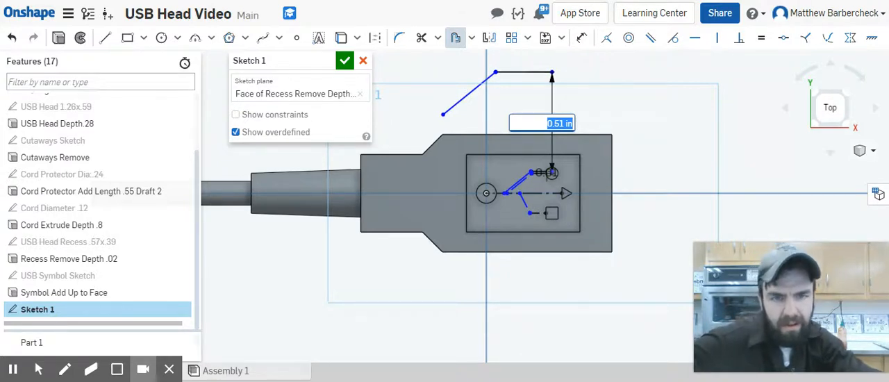
key(BackSpace)
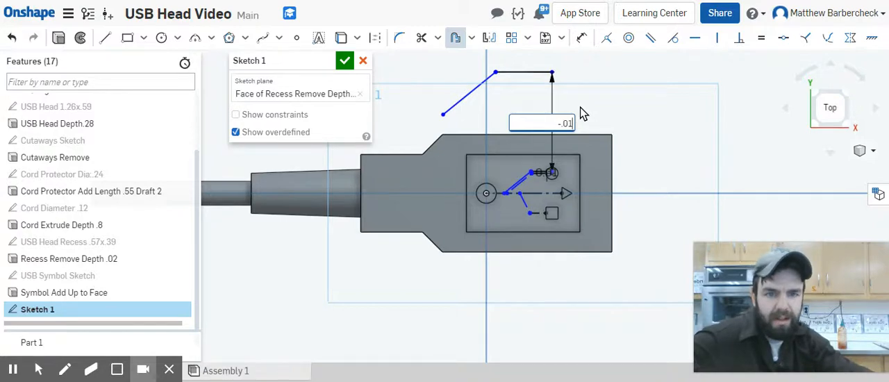
key(Return)
Step: Attach the inner offset line's free end to the center line and move the upper branch's foot and bend between the two circles
scroll(540, 177, down, 6)
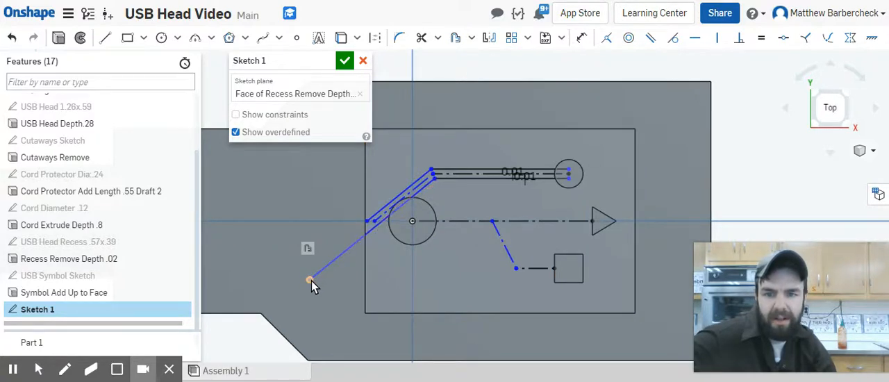
drag(310, 279, 412, 230)
mouse_move(417, 222)
mouse_down()
mouse_move(400, 210)
mouse_move(458, 221)
mouse_up()
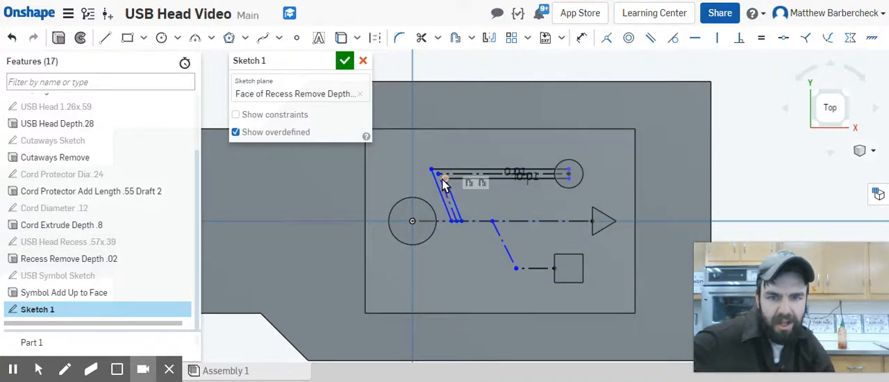
drag(439, 182, 492, 185)
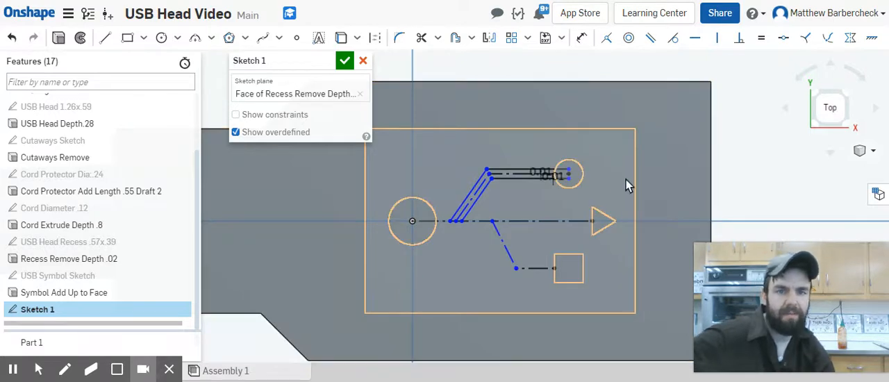
Step: Try to offset the center line together with the square's bent branch in one operation
click(528, 223)
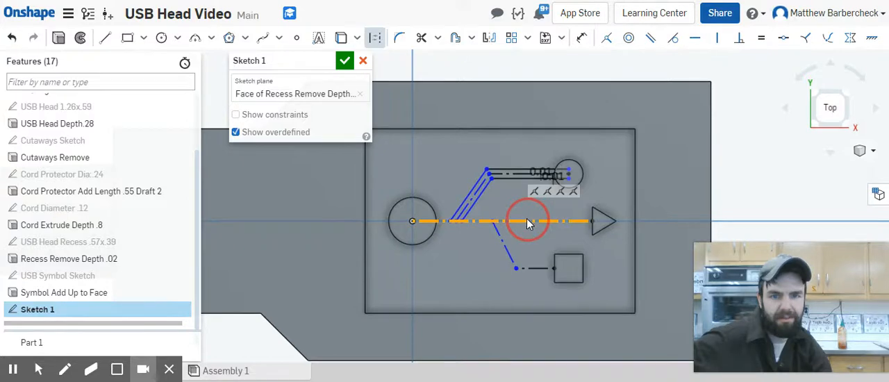
click(375, 37)
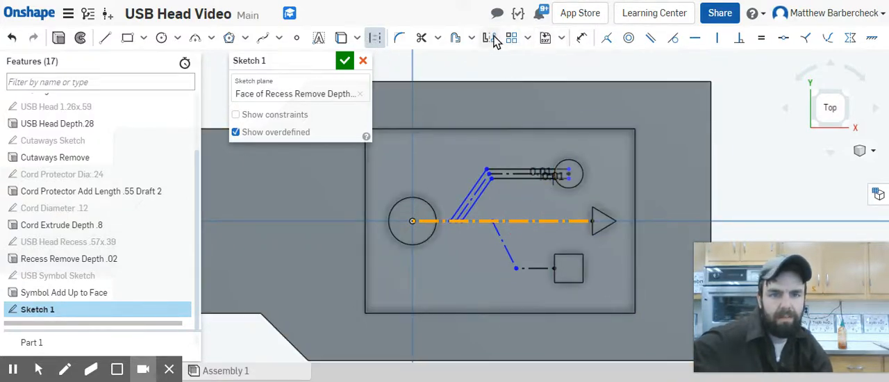
click(461, 41)
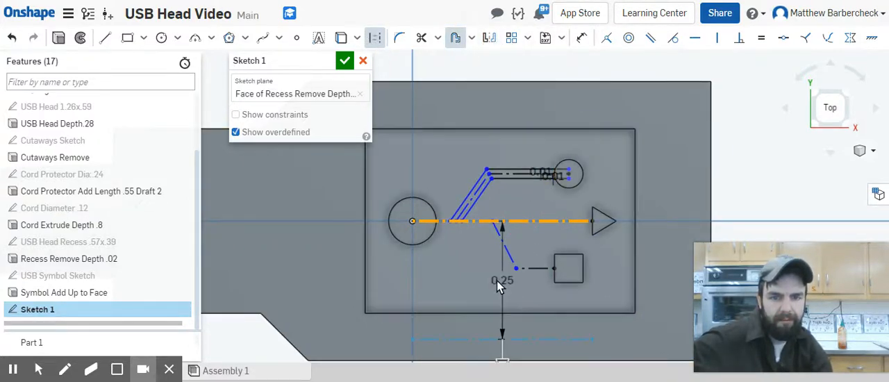
scroll(505, 278, up, 3)
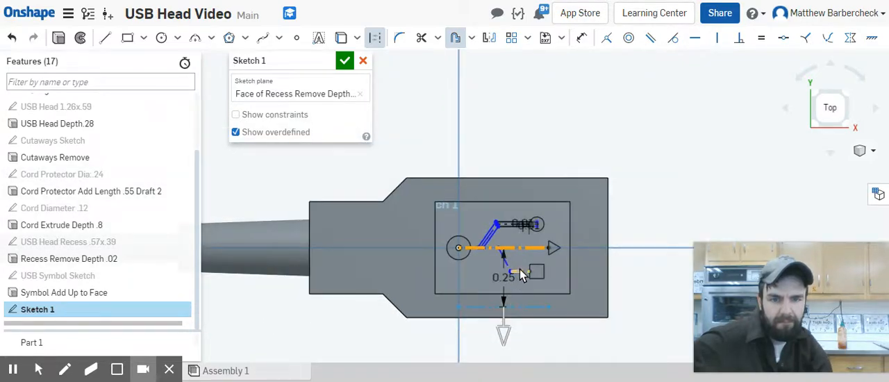
click(526, 278)
scroll(524, 291, down, 5)
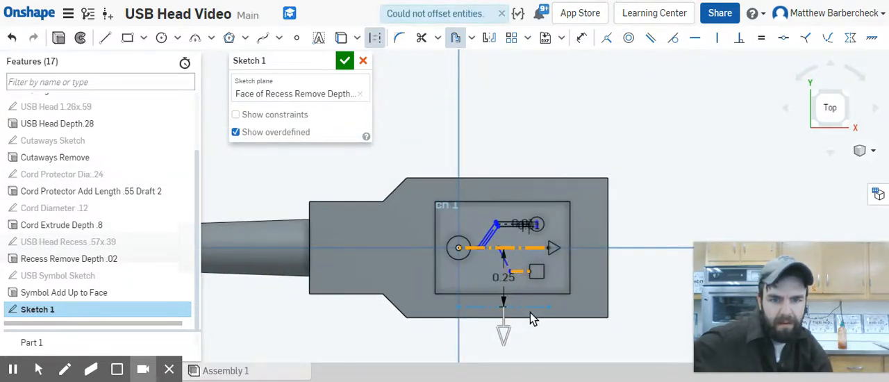
scroll(523, 292, up, 3)
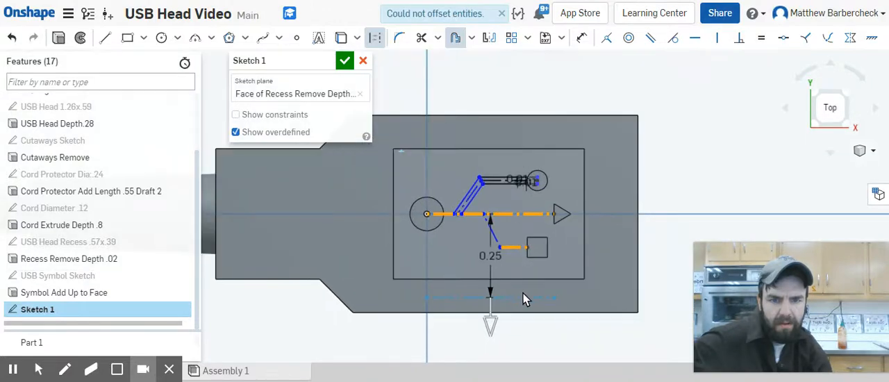
mouse_move(523, 293)
middle_down()
mouse_move(539, 146)
mouse_move(511, 111)
middle_up()
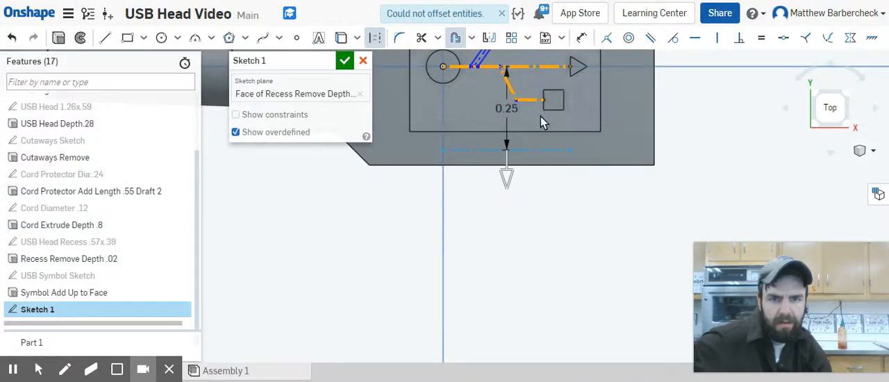
click(510, 109)
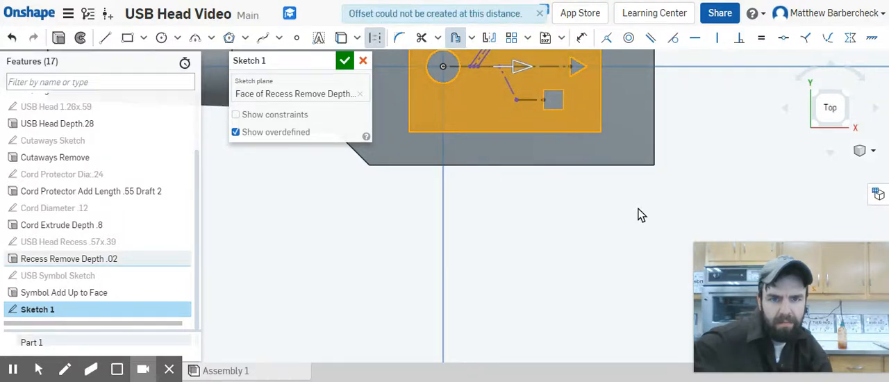
scroll(648, 217, up, 4)
middle_drag(639, 218, 607, 236)
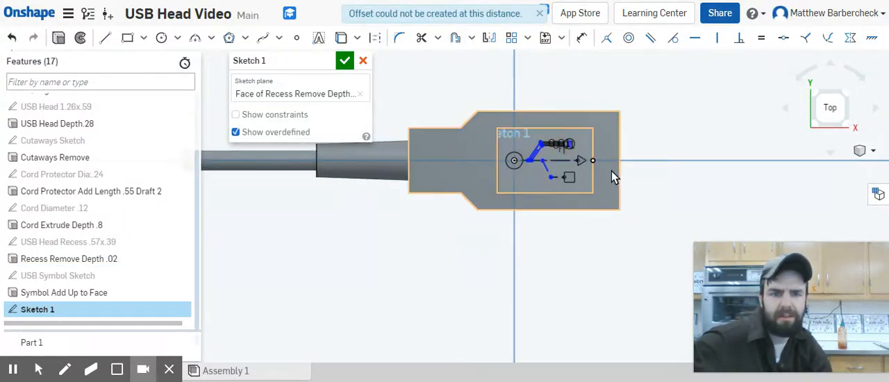
Step: Offset the center construction line between the large circle and the triangle by .01 in on its lower side
scroll(591, 184, down, 4)
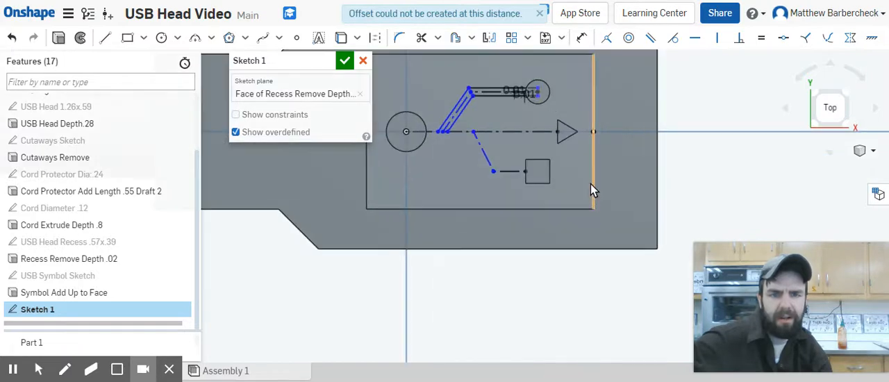
click(456, 38)
click(512, 132)
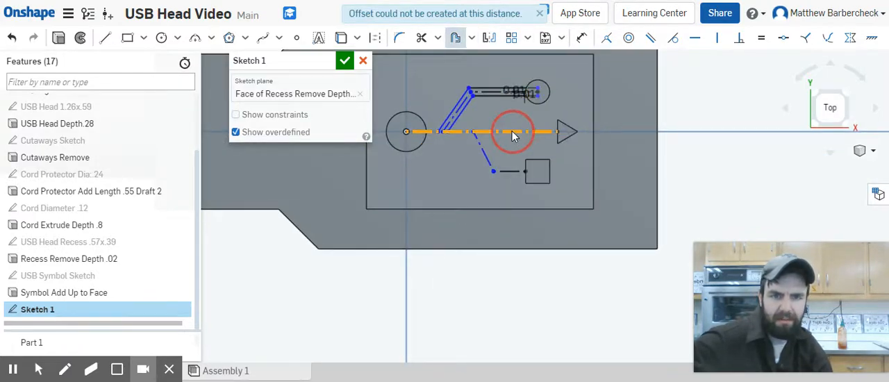
click(484, 182)
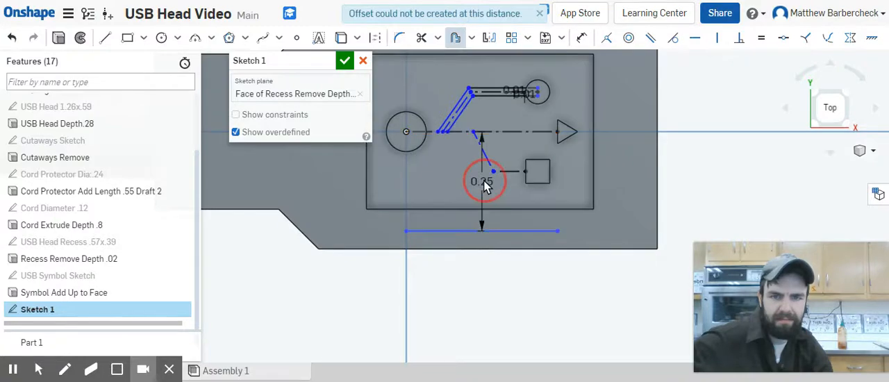
text(.01)
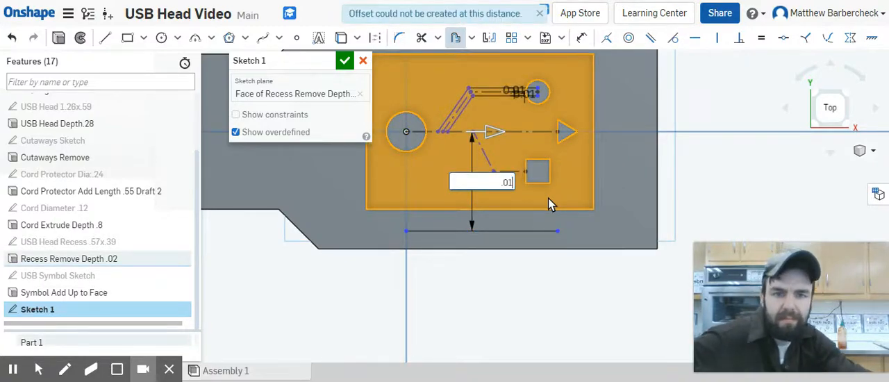
key(Return)
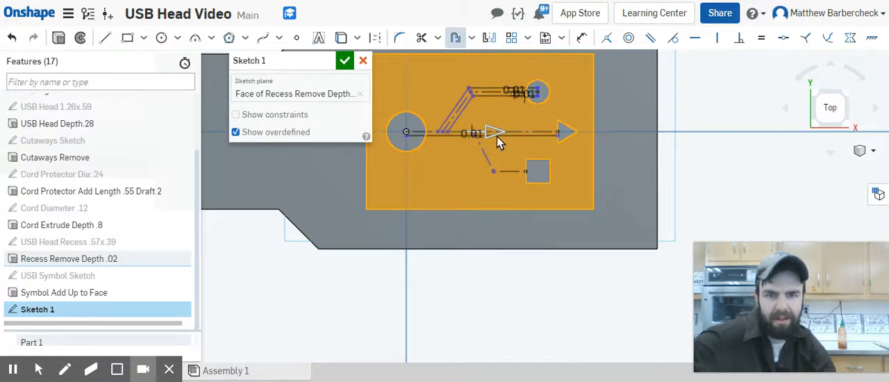
click(455, 37)
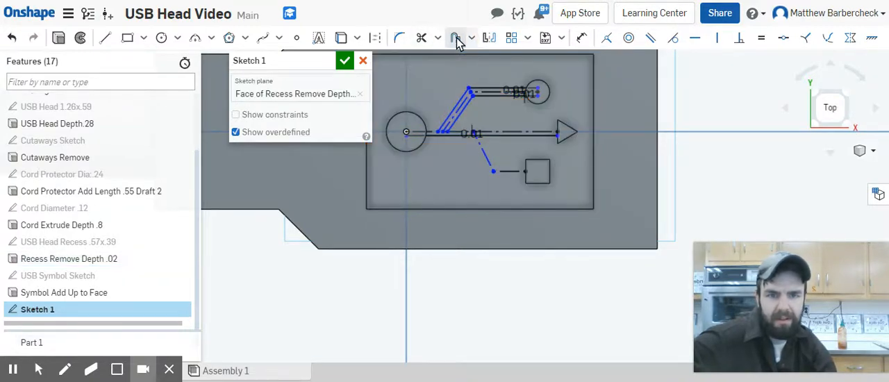
Step: Offset the same center construction line to its upper side with a distance of -.01 in
scroll(505, 154, up, 1)
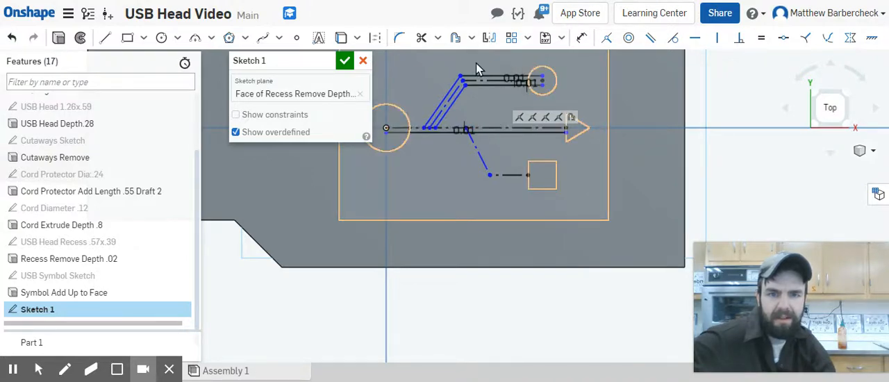
click(455, 39)
click(497, 127)
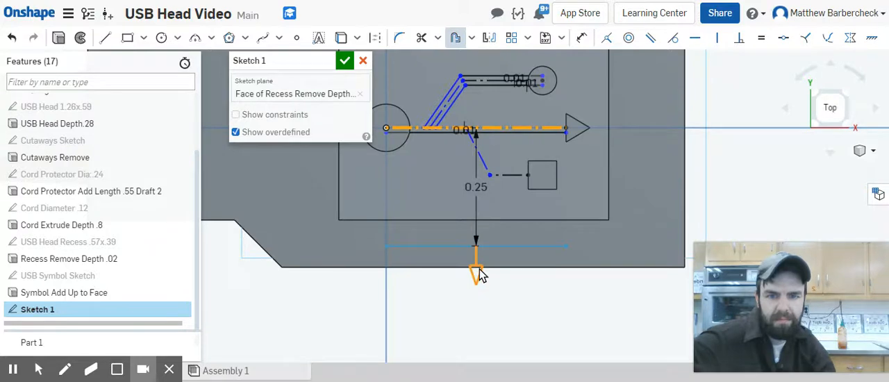
double_click(476, 187)
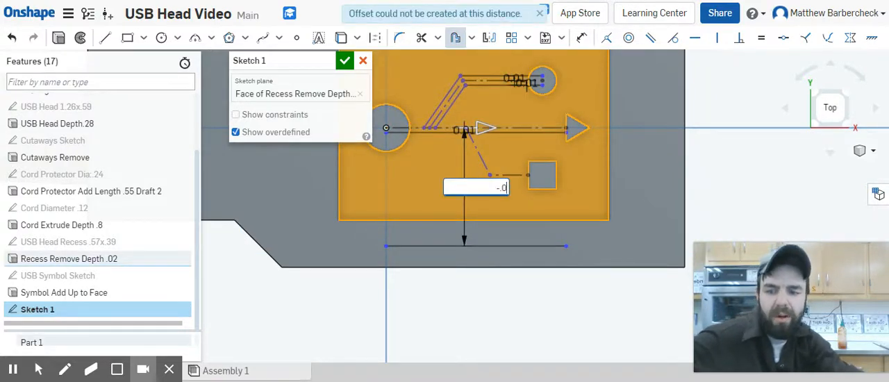
key(Return)
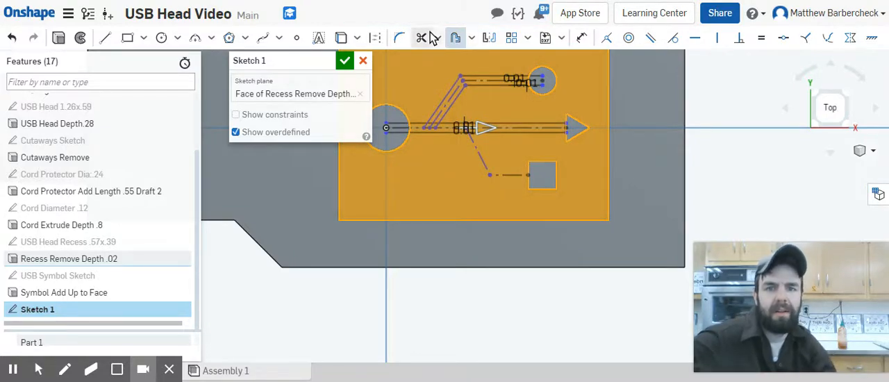
click(455, 37)
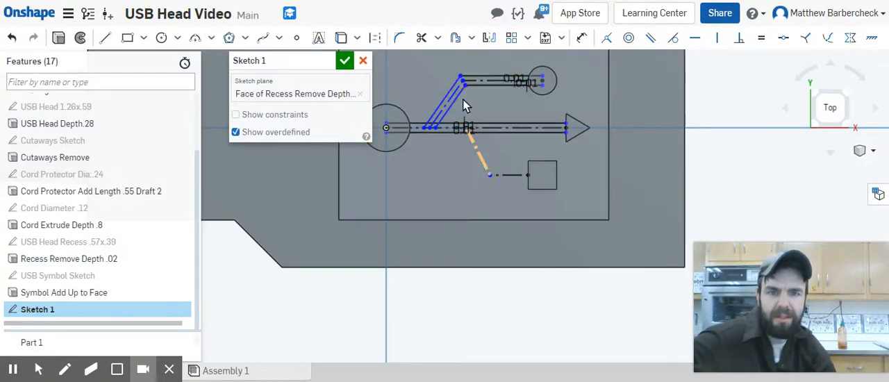
Step: Offset the slanted construction segment of the square's branch by .01 in on the side facing the triangle
click(455, 38)
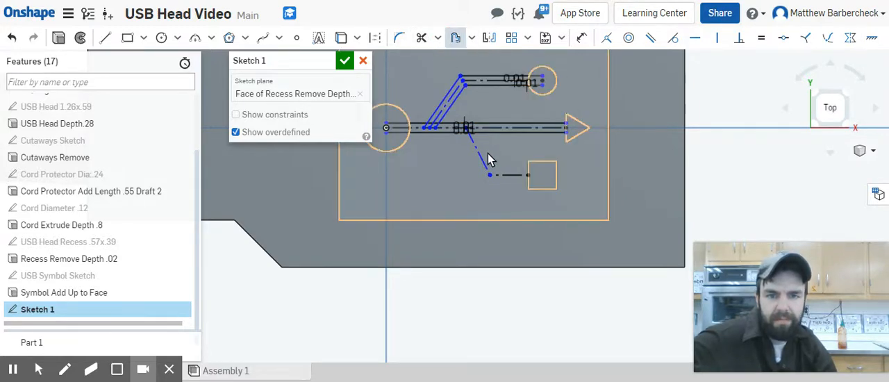
click(481, 157)
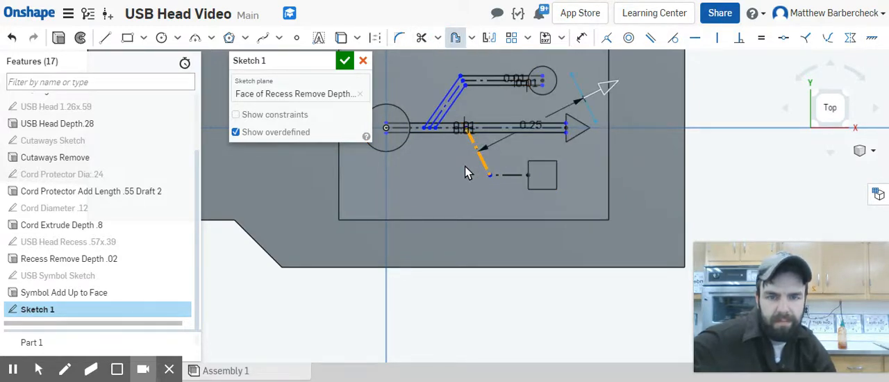
click(530, 127)
drag(601, 86, 685, 73)
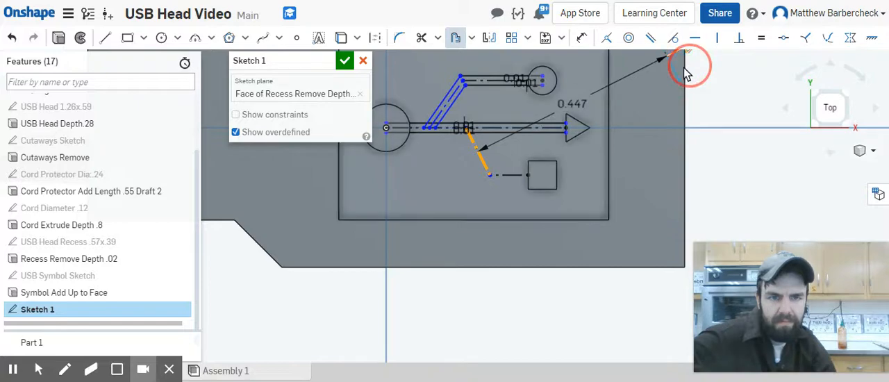
click(564, 105)
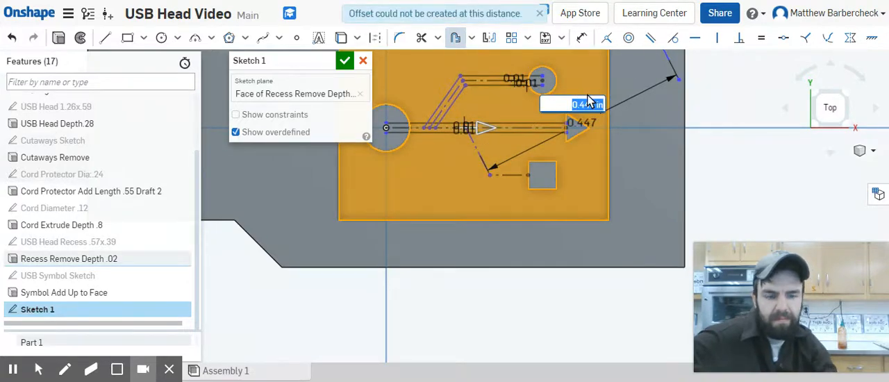
text(0.01)
key(Return)
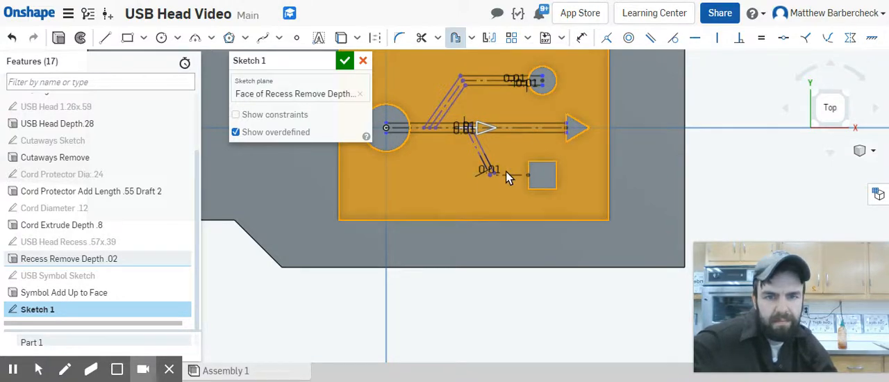
click(453, 37)
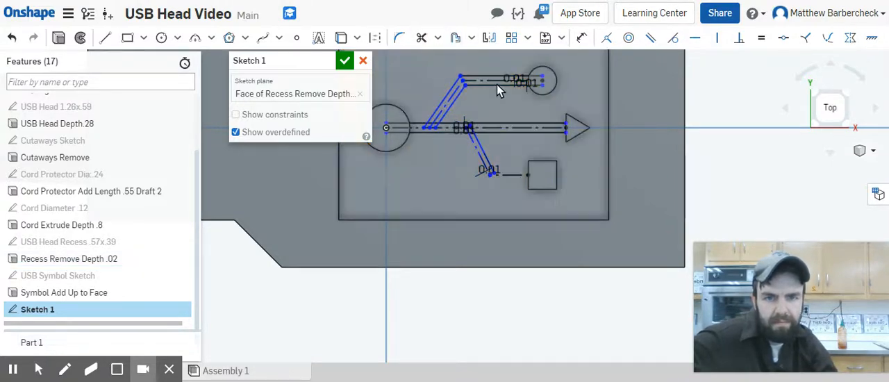
Step: Offset the short horizontal construction line attached to the square by 0.01 in on its upper side
scroll(522, 194, up, 2)
scroll(505, 163, up, 1)
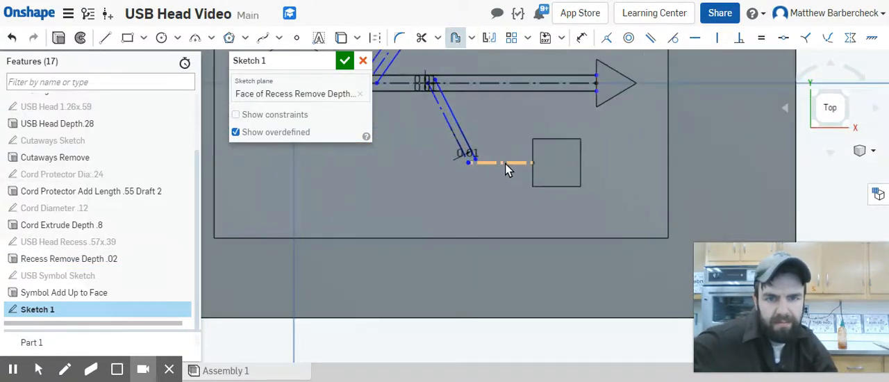
click(505, 159)
scroll(507, 138, down, 1)
scroll(506, 115, down, 1)
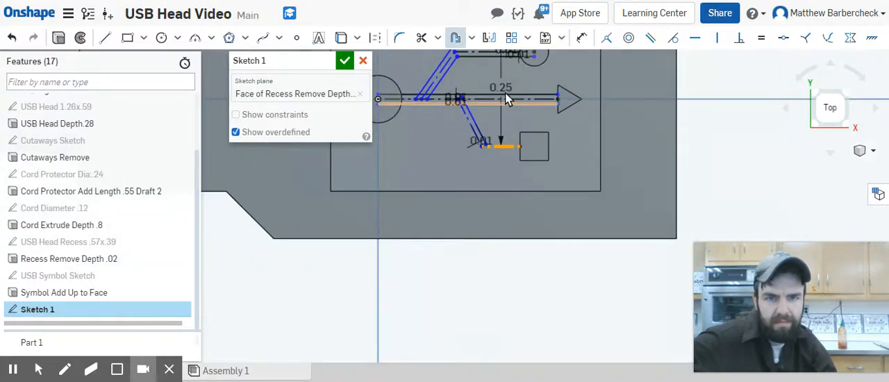
click(505, 91)
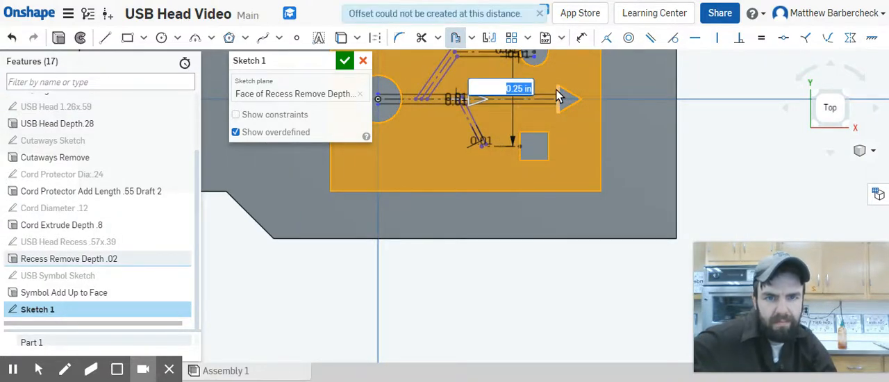
key(Return)
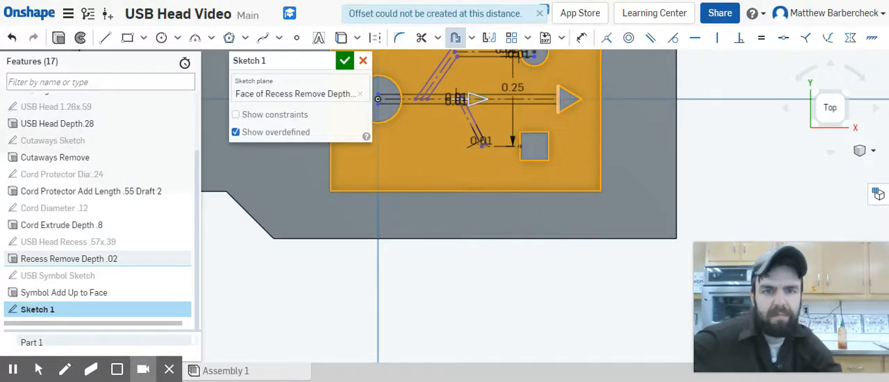
Step: Offset the square's horizontal construction line to its lower side with a distance of -.01 in
scroll(546, 188, up, 2)
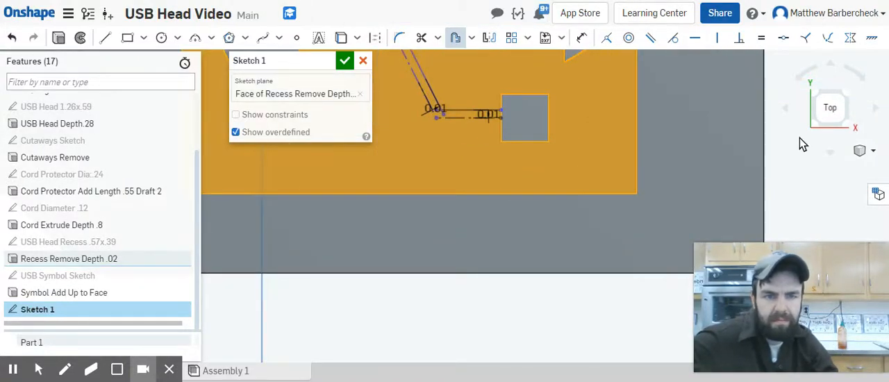
click(454, 37)
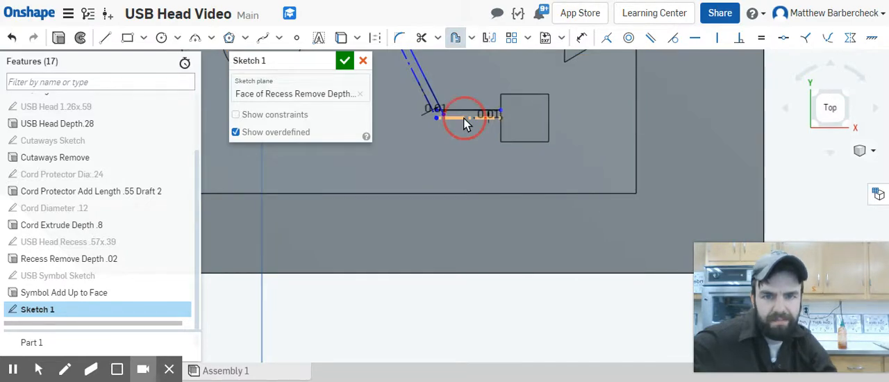
click(463, 118)
scroll(469, 124, down, 3)
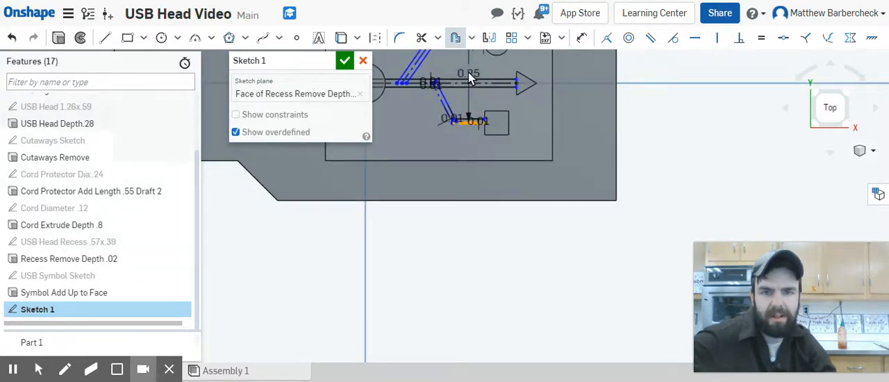
click(470, 79)
key(BackSpace)
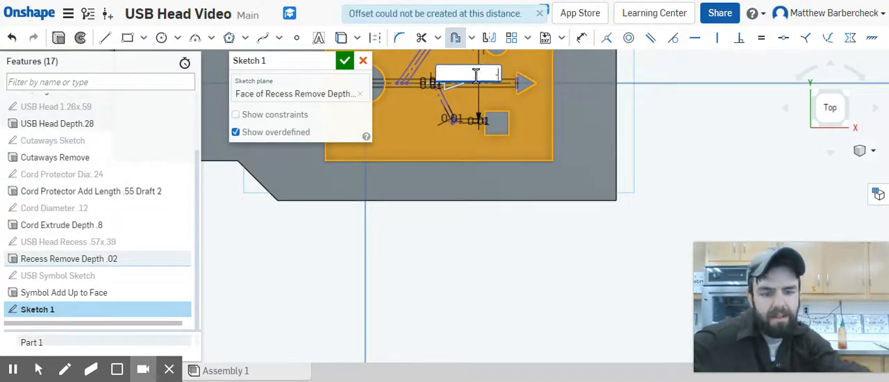
text(-.01)
key(Return)
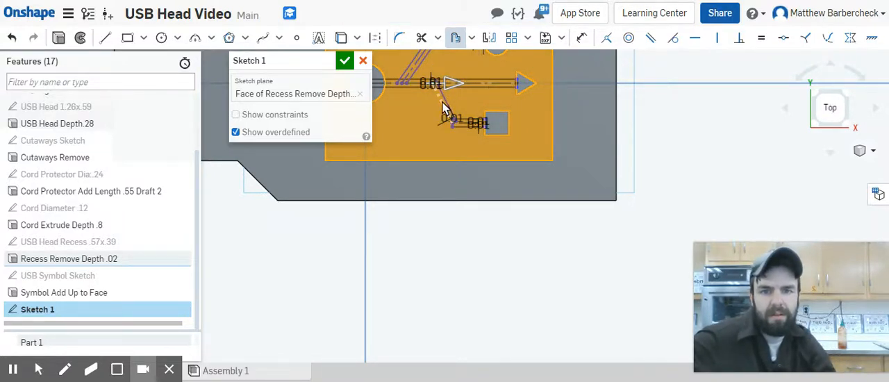
click(455, 38)
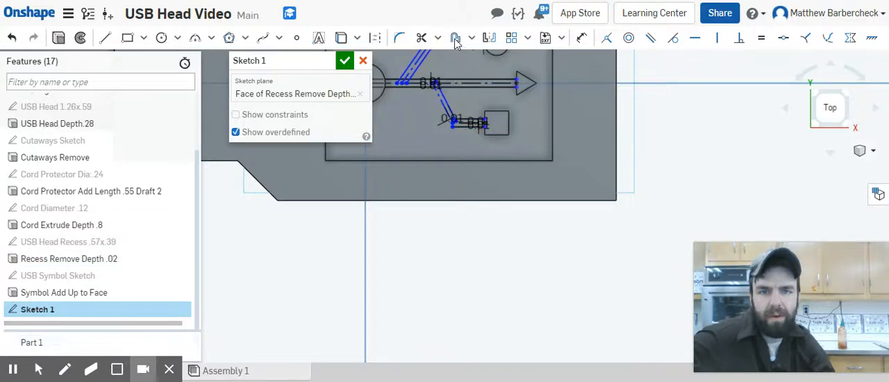
Step: Offset the slanted construction segment of the square's branch by .01 in on the side facing the large circle
click(461, 40)
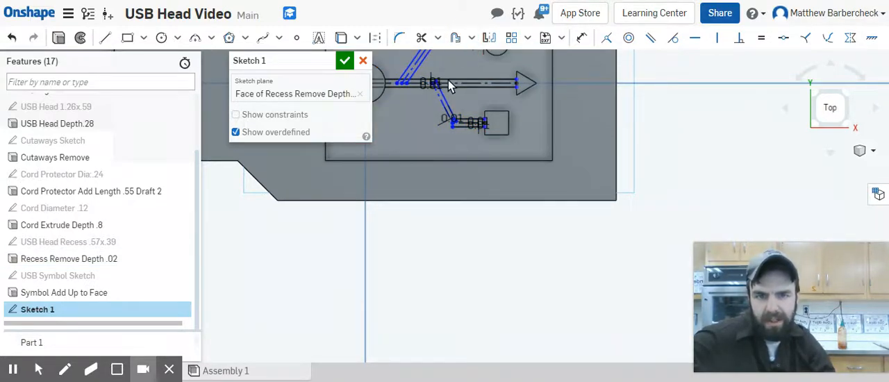
click(443, 110)
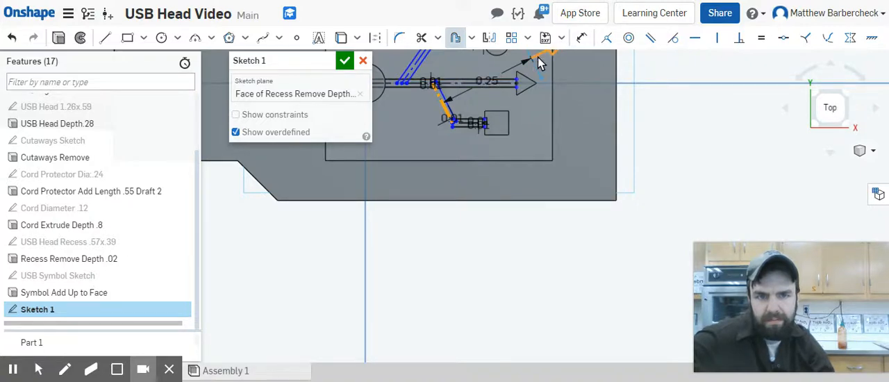
click(407, 135)
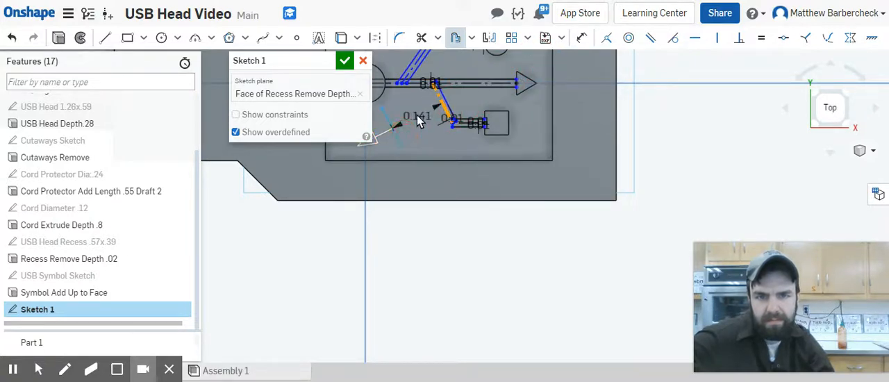
click(419, 116)
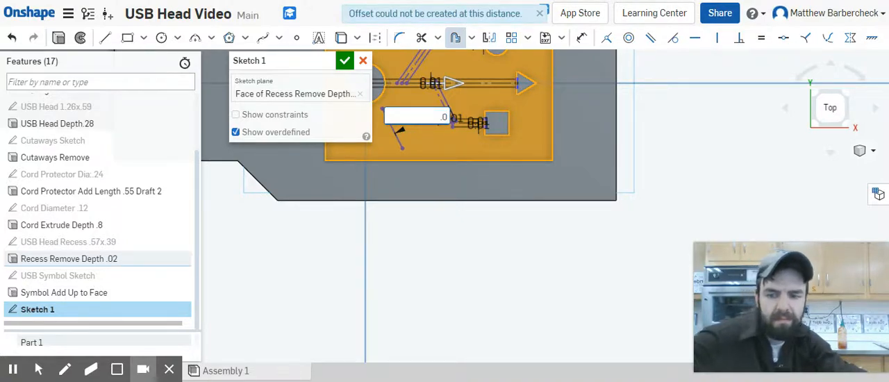
text(.01)
key(Return)
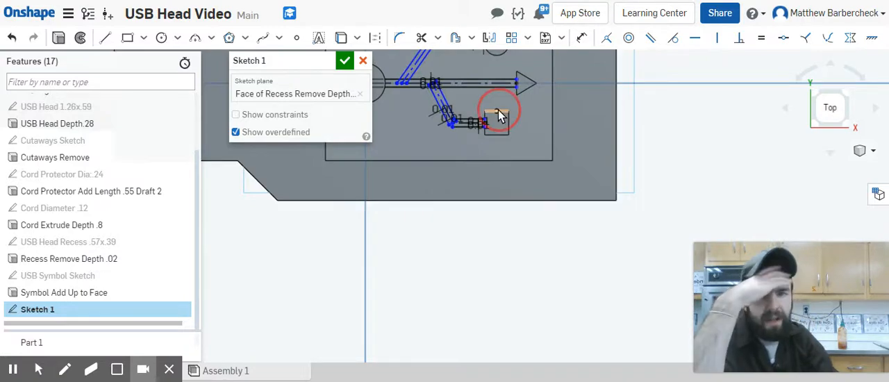
middle_drag(498, 110, 525, 202)
scroll(528, 198, up, 3)
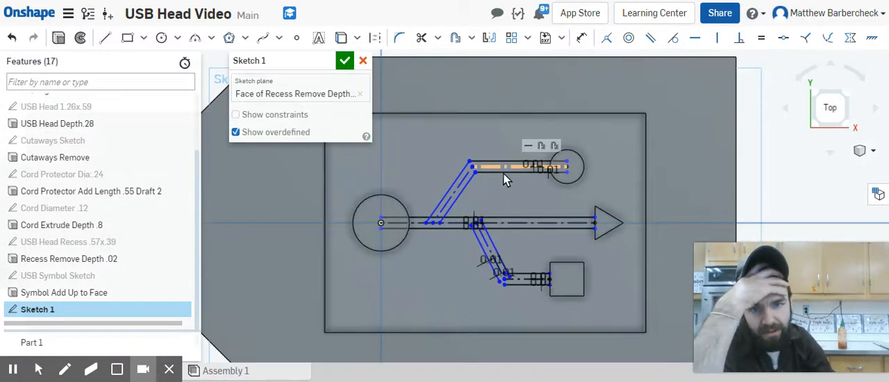
scroll(514, 252, up, 5)
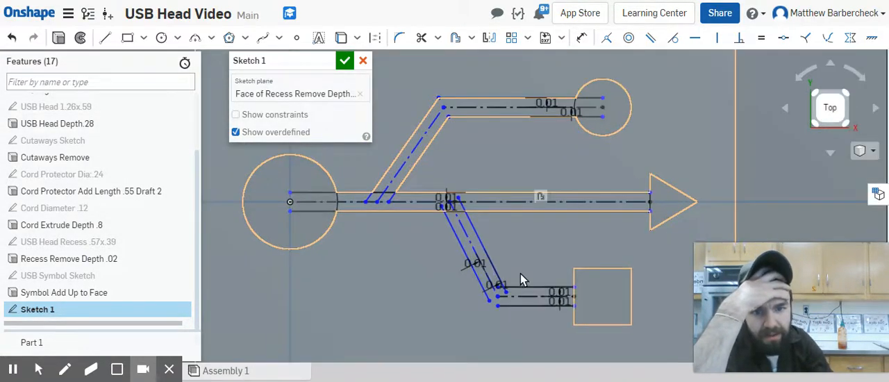
scroll(513, 304, up, 4)
scroll(484, 305, down, 2)
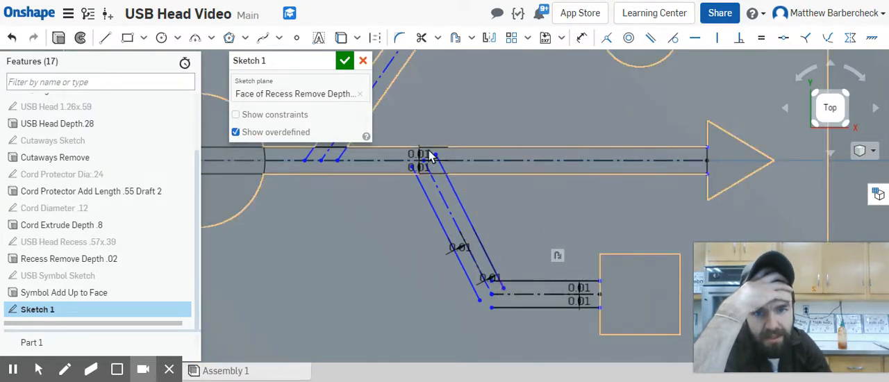
Step: Trim the square branch's slanted lines where they overrun the main bar, and open the bar's lower edge between them
click(421, 37)
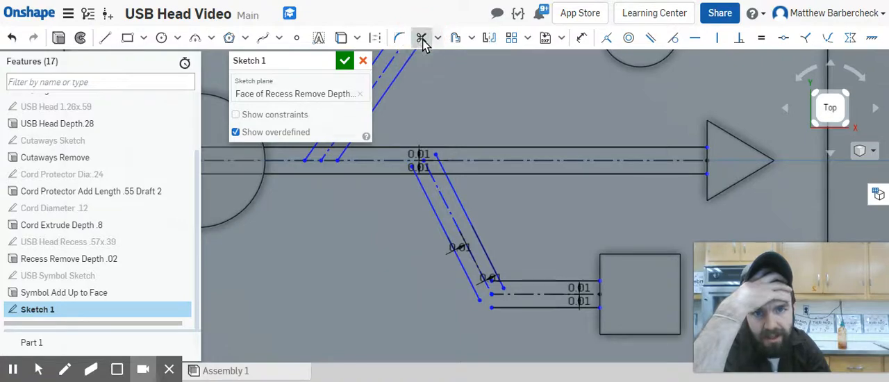
click(439, 167)
scroll(436, 162, up, 3)
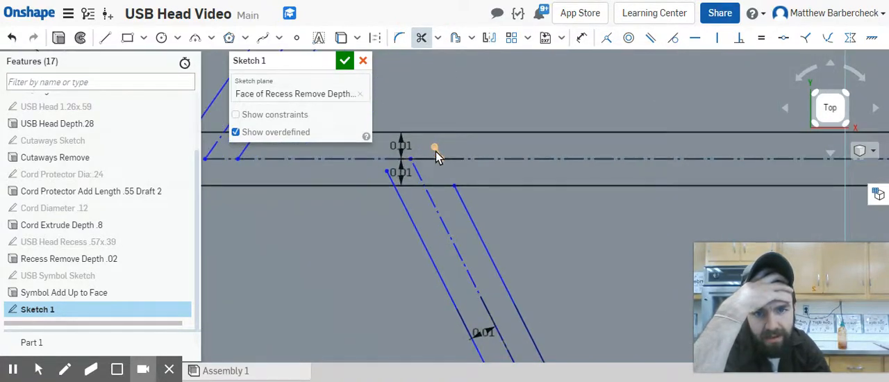
click(436, 153)
click(419, 182)
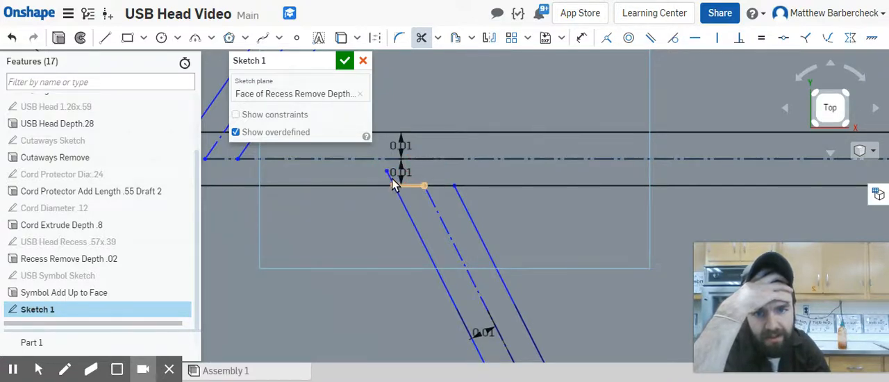
click(393, 187)
click(390, 181)
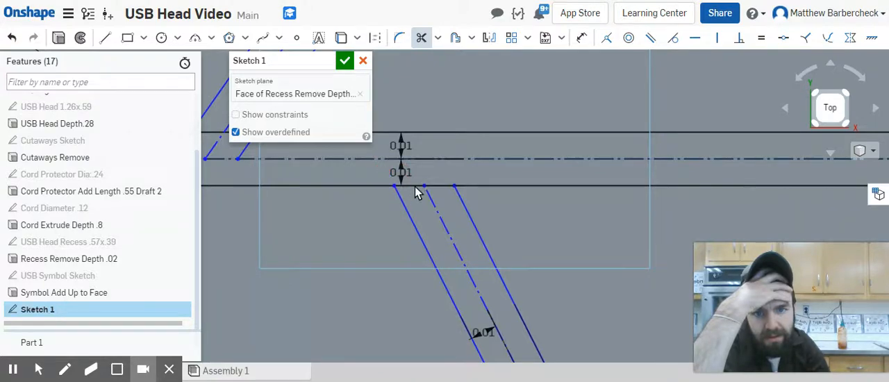
click(417, 189)
click(434, 189)
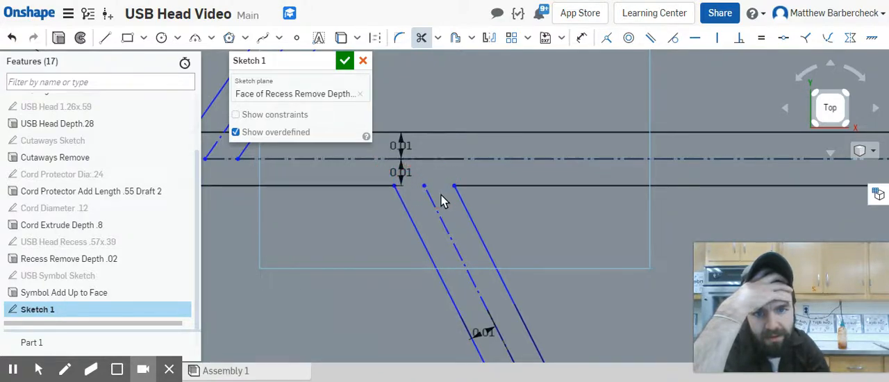
Step: Trim the overlapping line ends at the inner corner of the square's branch
scroll(449, 236, down, 1)
middle_drag(449, 235, 454, 36)
click(543, 178)
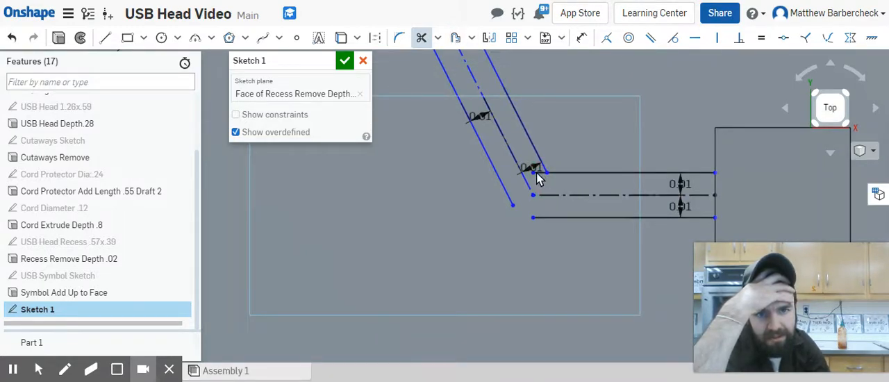
scroll(540, 178, up, 3)
click(532, 166)
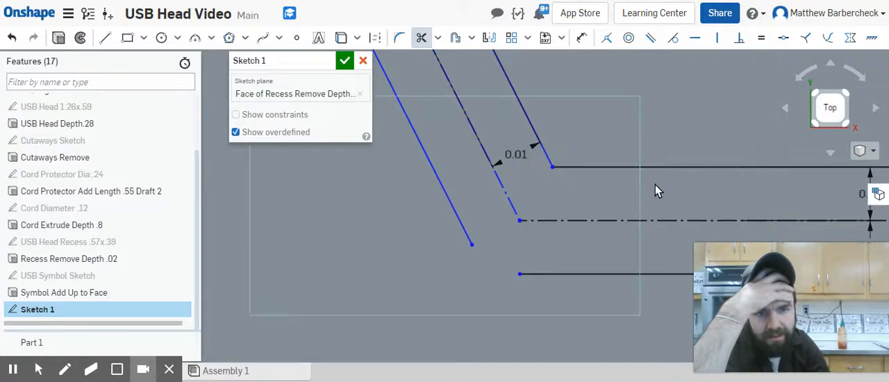
Step: Trim the small circle branch's slanted lines at the main bar's upper edge, and open that edge between them
mouse_move(655, 184)
middle_down()
mouse_move(449, 176)
mouse_move(446, 152)
middle_up()
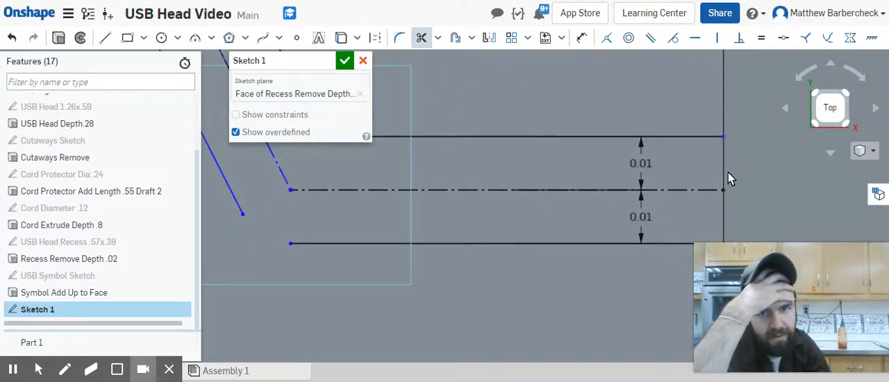
scroll(729, 172, down, 2)
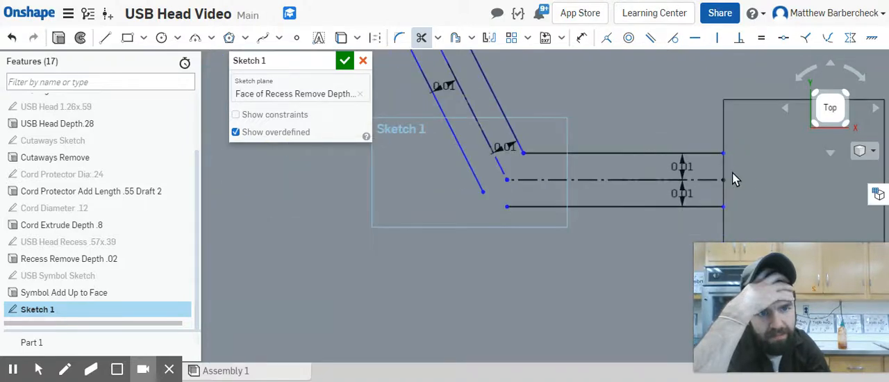
scroll(707, 112, down, 2)
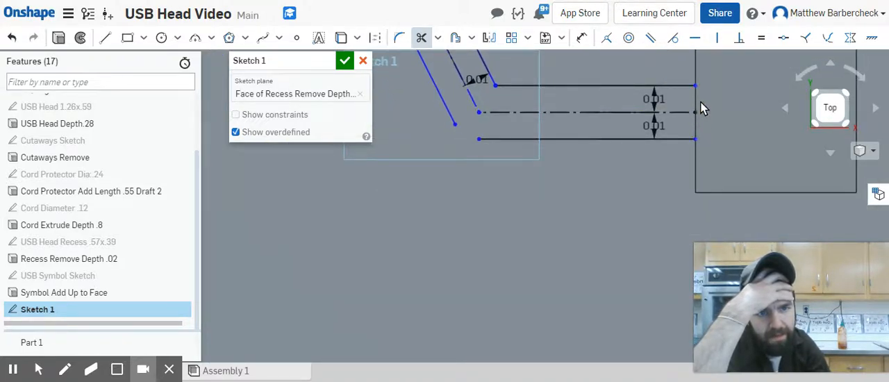
mouse_move(630, 81)
middle_down()
mouse_move(669, 255)
mouse_move(655, 169)
mouse_move(678, 178)
middle_up()
scroll(678, 178, down, 5)
mouse_move(614, 129)
middle_down()
mouse_move(560, 167)
mouse_move(561, 195)
mouse_move(580, 203)
middle_up()
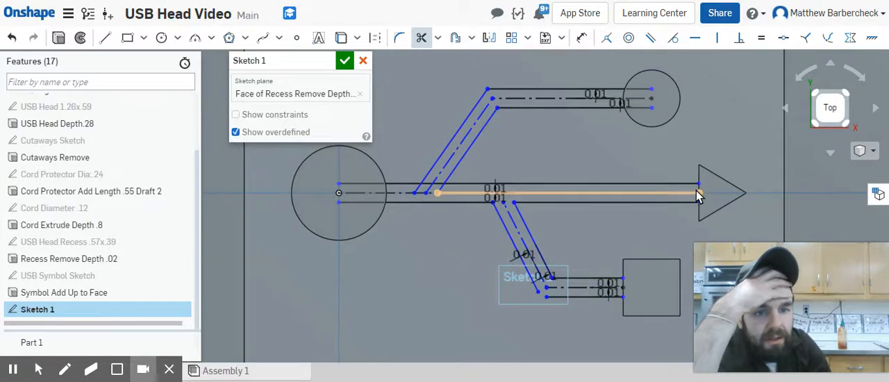
scroll(699, 192, up, 3)
scroll(701, 186, up, 1)
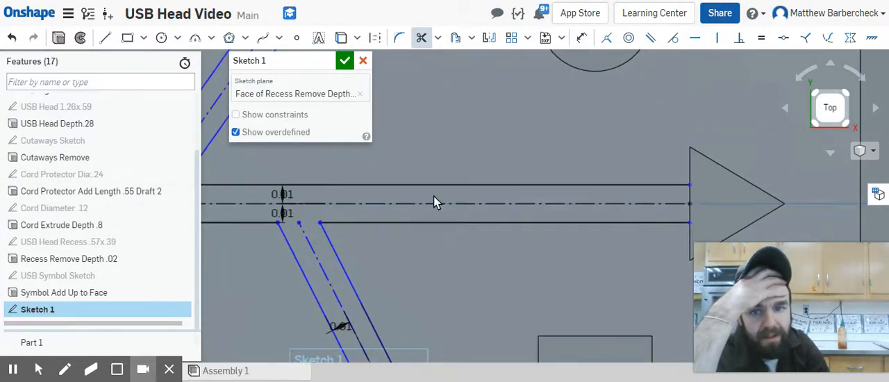
middle_drag(434, 201, 600, 215)
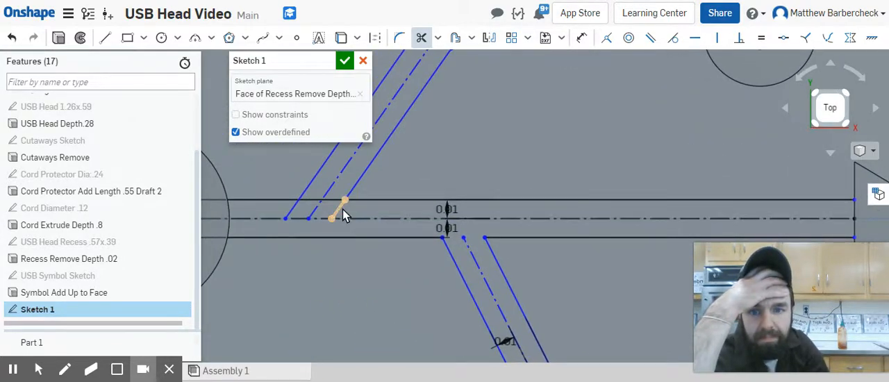
mouse_move(344, 216)
mouse_down()
mouse_move(296, 206)
mouse_move(311, 207)
mouse_up()
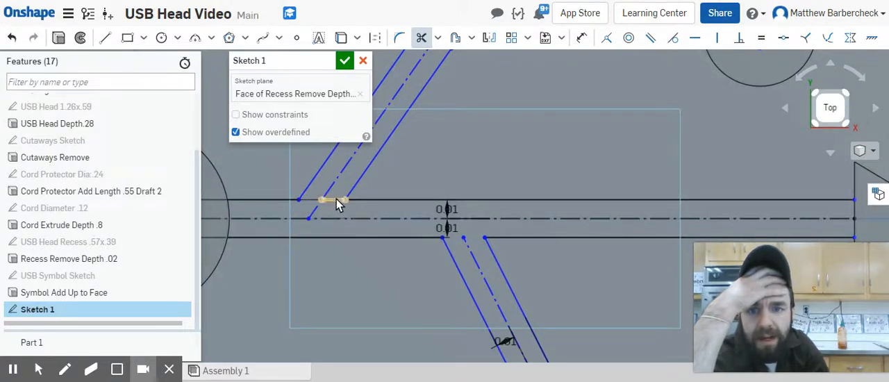
scroll(495, 186, down, 5)
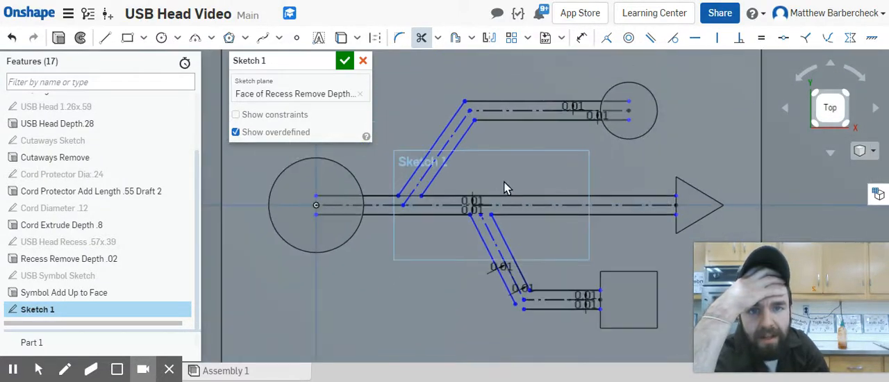
Step: Try to trim the small circle's lower connecting line inside the circle, and undo the trim
drag(600, 132, 596, 117)
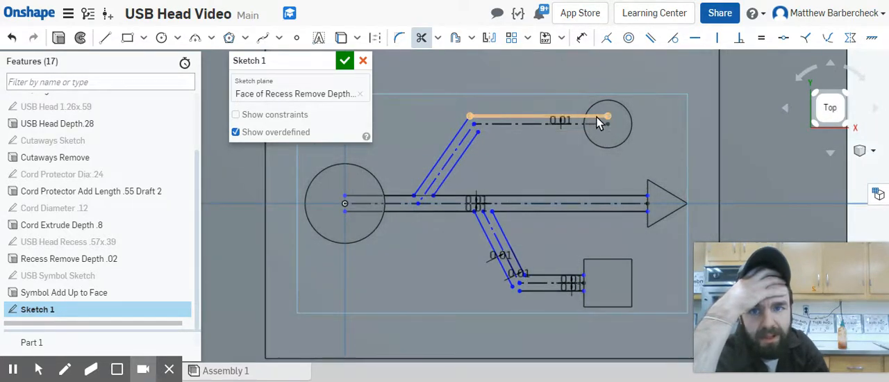
click(11, 38)
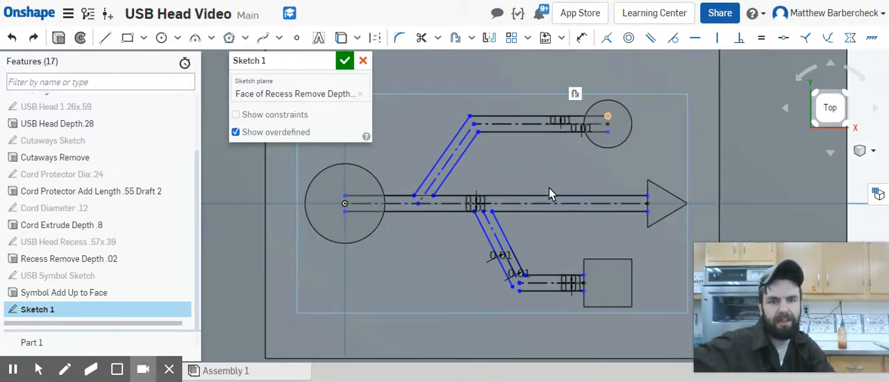
Step: Extend the square branch's lower horizontal line and outer slanted line until they meet at the outer corner
click(439, 39)
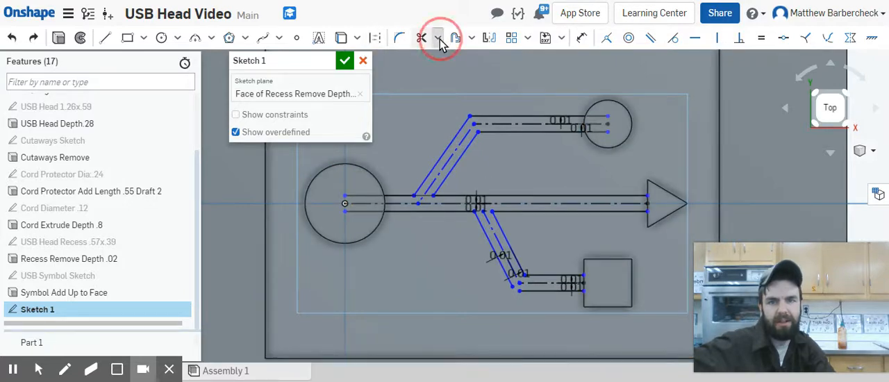
click(458, 89)
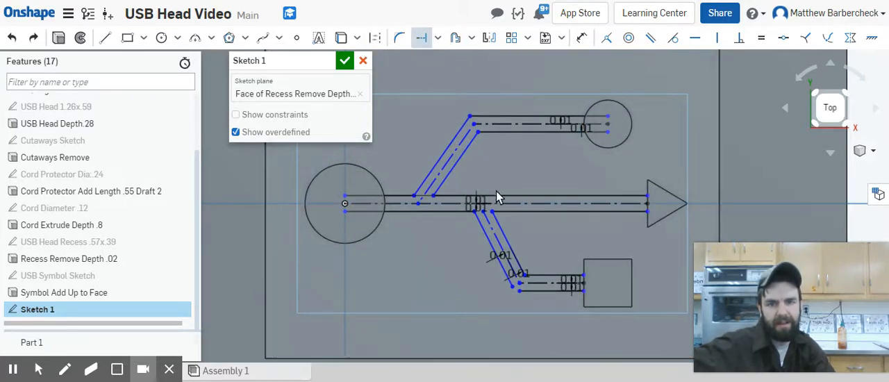
scroll(541, 285, up, 3)
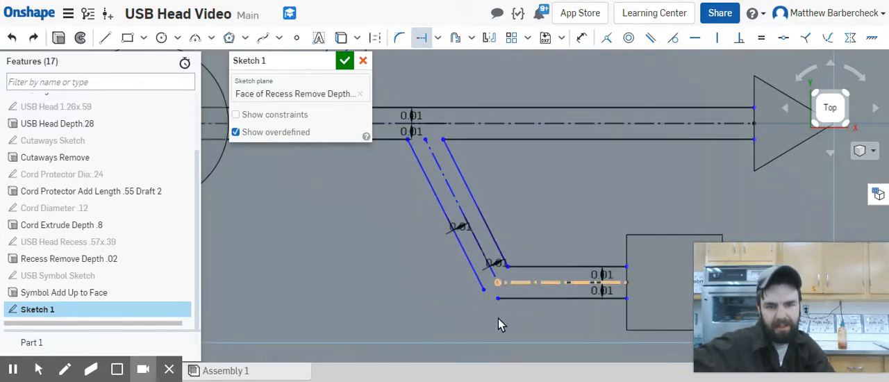
click(506, 297)
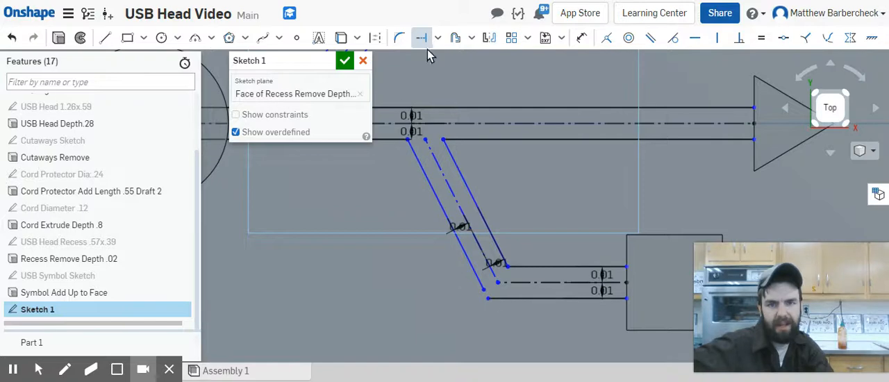
click(474, 281)
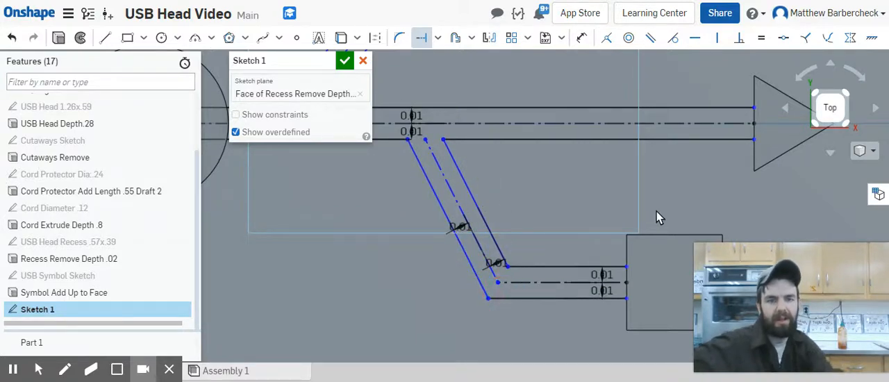
Step: Shorten both horizontal connecting lines of the small circle's branch by moving their endpoints onto the circle's edge
middle_drag(537, 134, 676, 275)
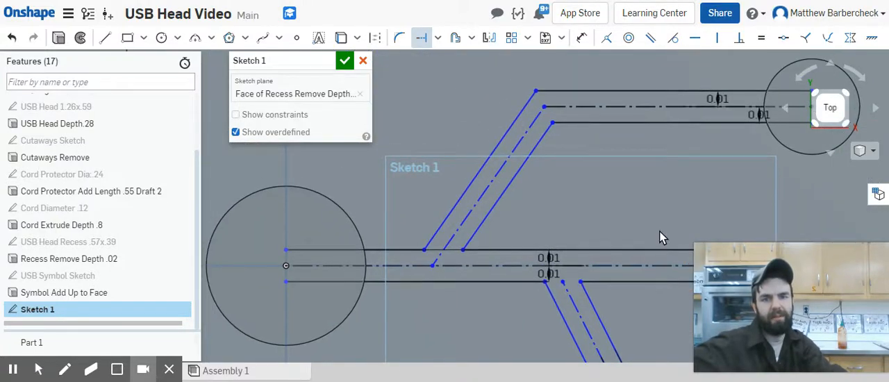
scroll(660, 231, down, 2)
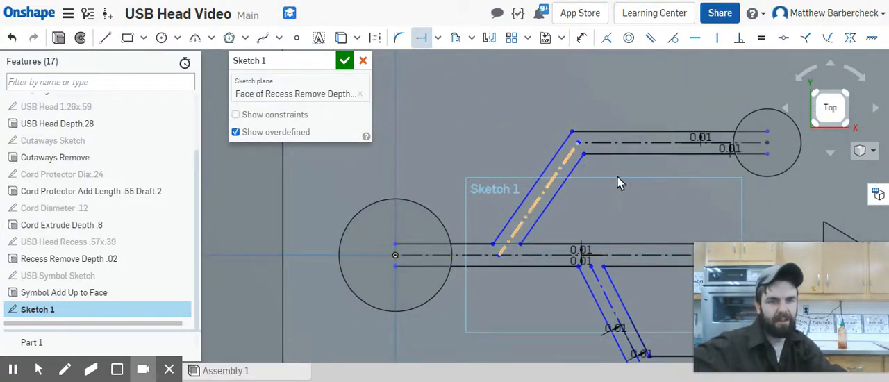
middle_drag(662, 195, 572, 124)
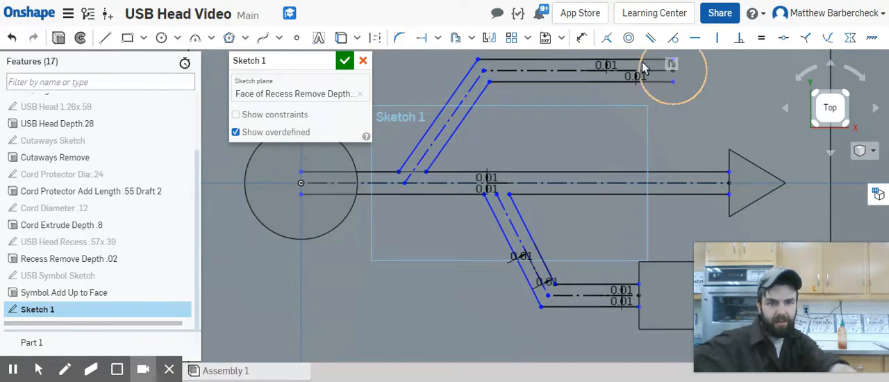
drag(674, 82, 641, 82)
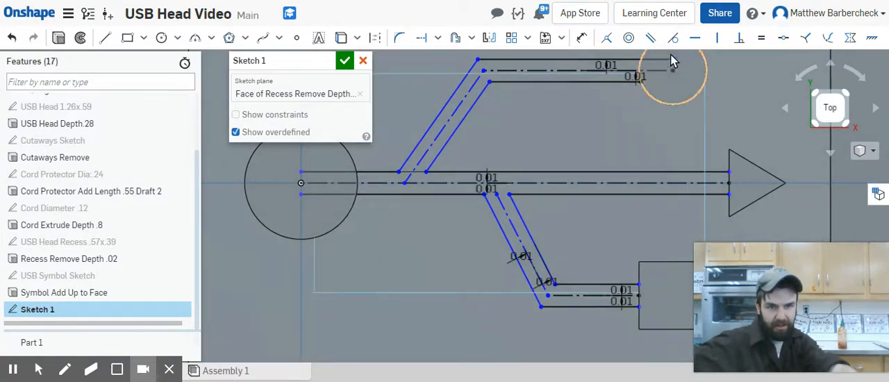
drag(671, 60, 639, 63)
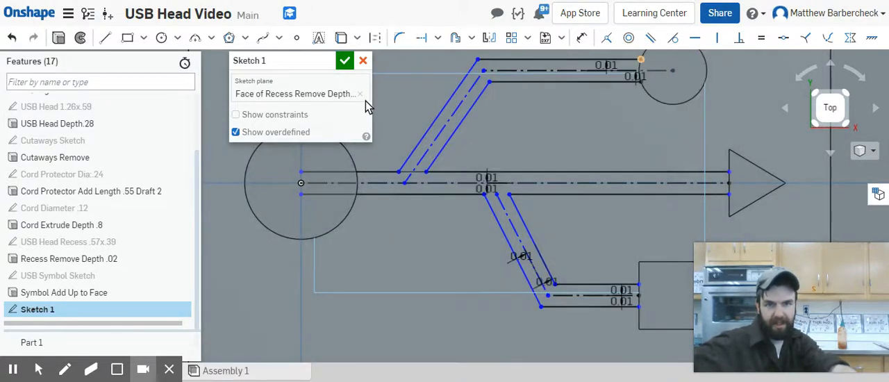
Step: Shorten both main bar lines by moving their endpoints from inside the large circle onto its edge
click(301, 172)
drag(348, 172, 356, 171)
drag(302, 196, 352, 195)
Step: Dimension the angle between the main construction line and the small circle branch's slanted construction line at 60 degrees
scroll(623, 219, down, 3)
middle_drag(622, 219, 537, 226)
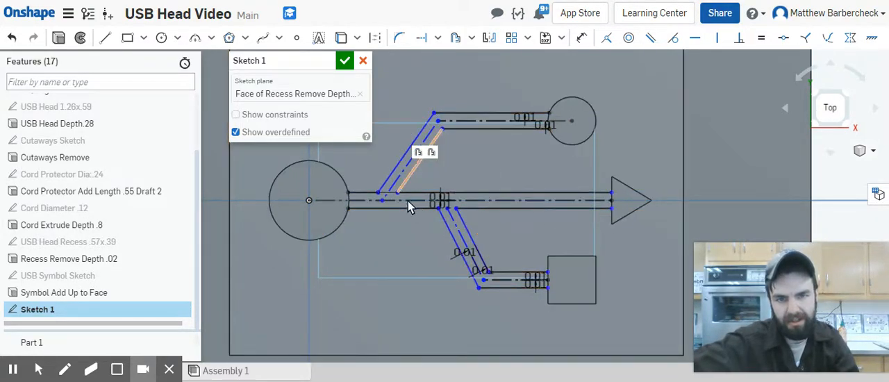
key(u)
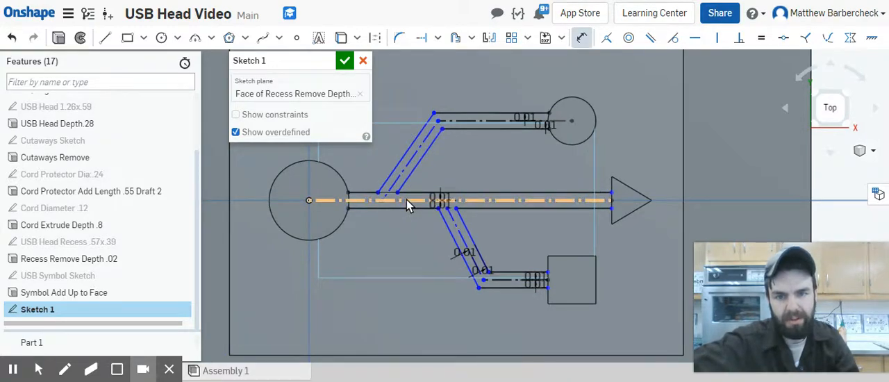
click(407, 199)
click(406, 159)
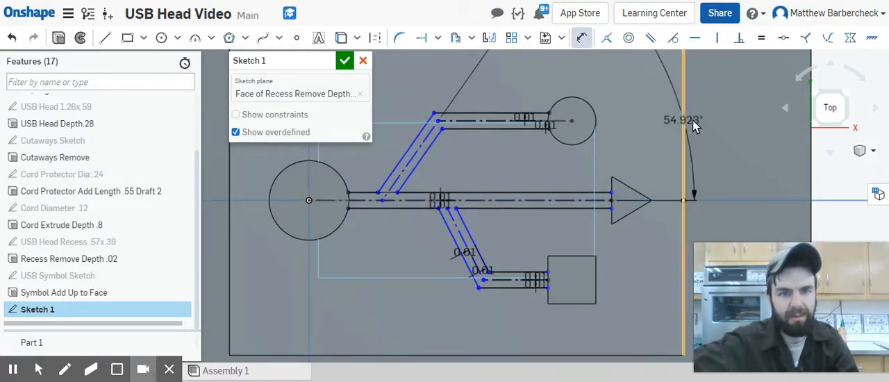
middle_drag(692, 120, 425, 270)
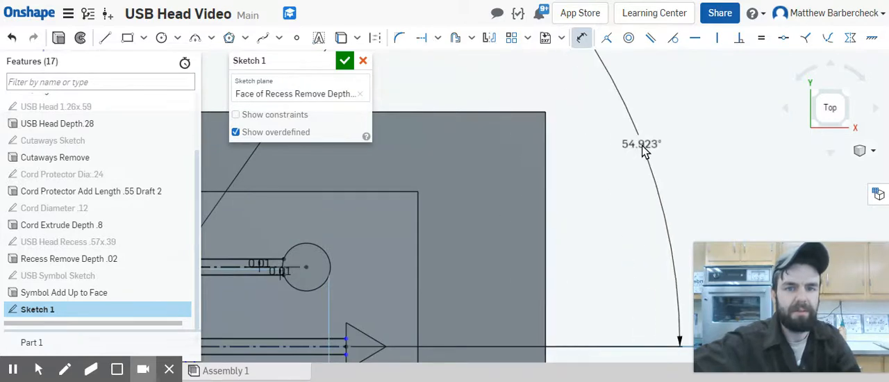
click(641, 144)
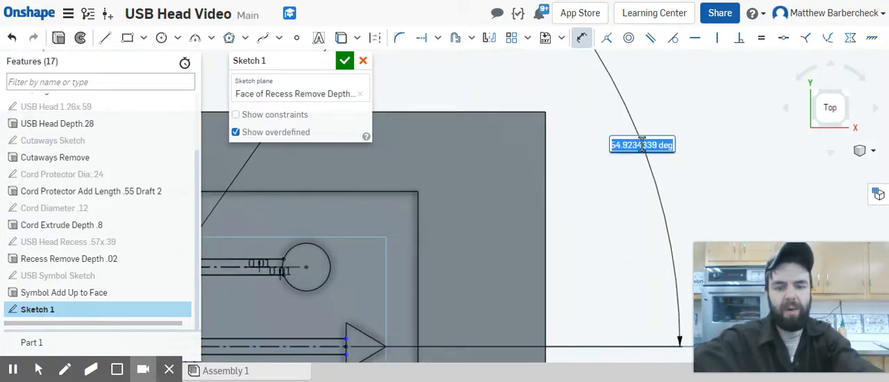
text(60)
key(Return)
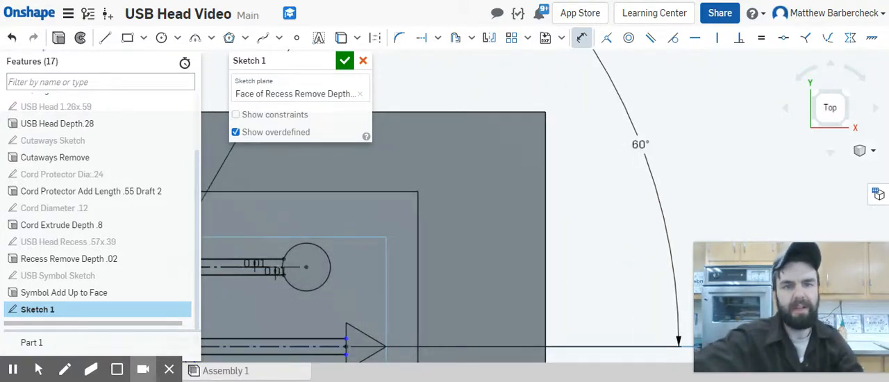
Step: Dimension the angle between the main construction line and the square branch's slanted construction line at 60 degrees
scroll(655, 245, down, 3)
middle_drag(448, 275, 483, 186)
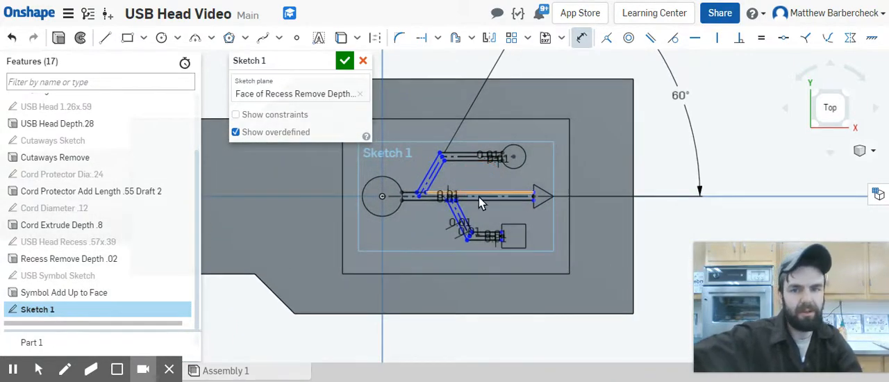
scroll(459, 221, up, 2)
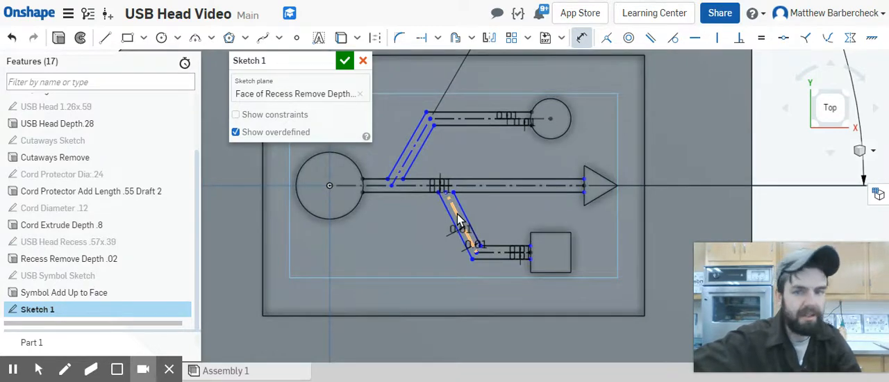
click(458, 221)
click(466, 186)
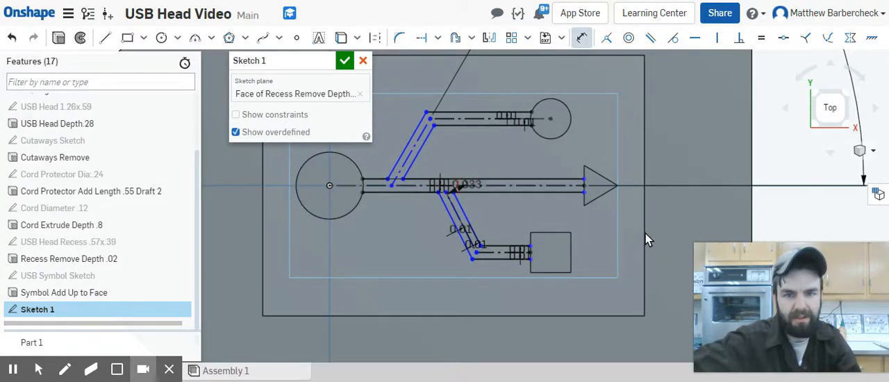
middle_drag(656, 235, 518, 133)
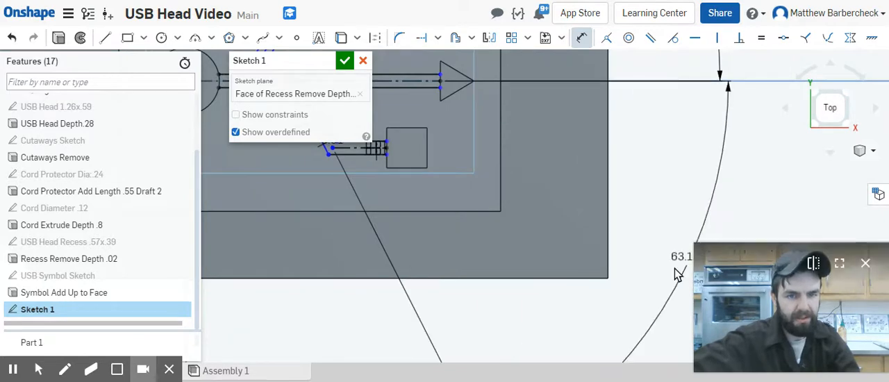
click(663, 290)
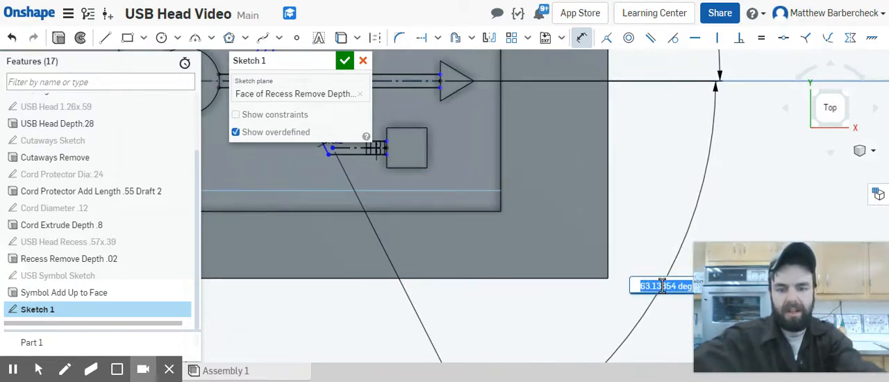
text(60)
key(Return)
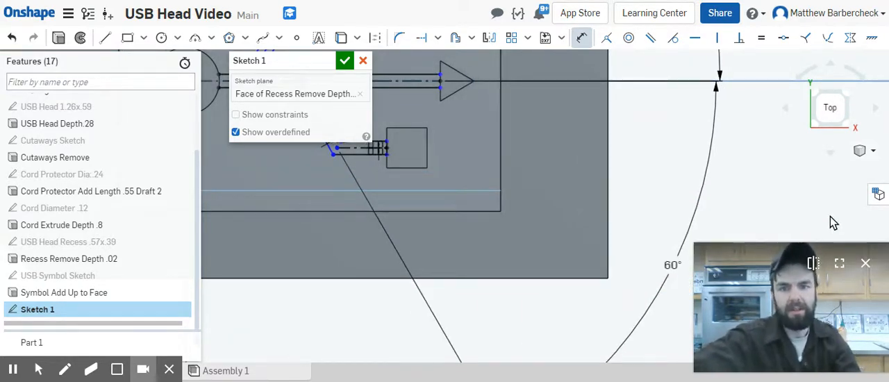
Step: Dimension the distance from the large circle's center to the start of the small circle branch's construction line at 0.1 in
middle_drag(516, 177, 619, 242)
scroll(618, 242, down, 4)
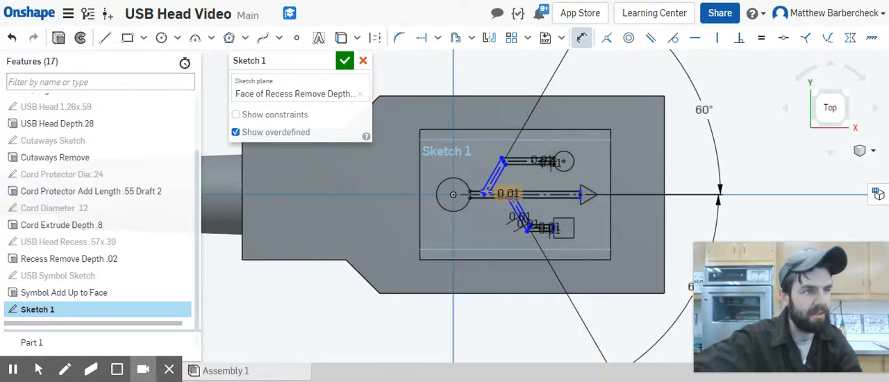
scroll(530, 196, down, 1)
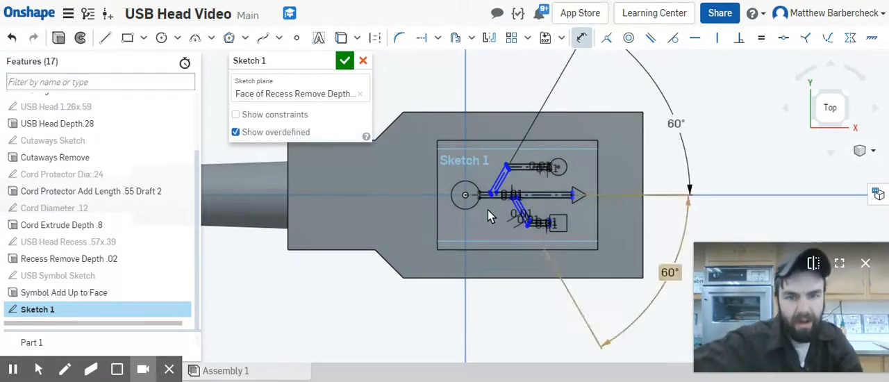
key(Escape)
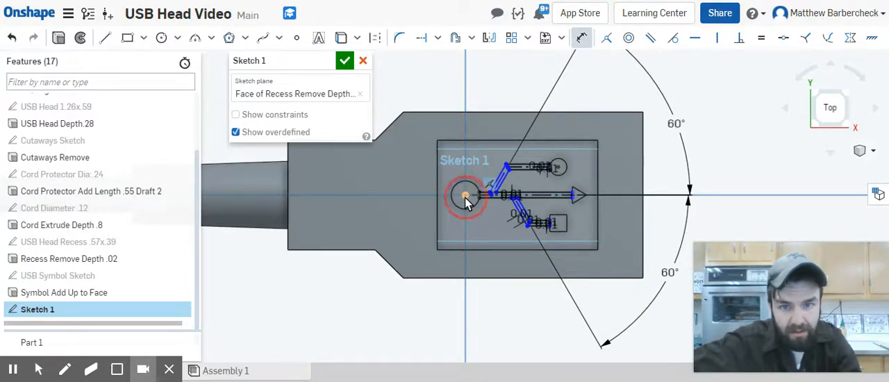
scroll(465, 197, up, 6)
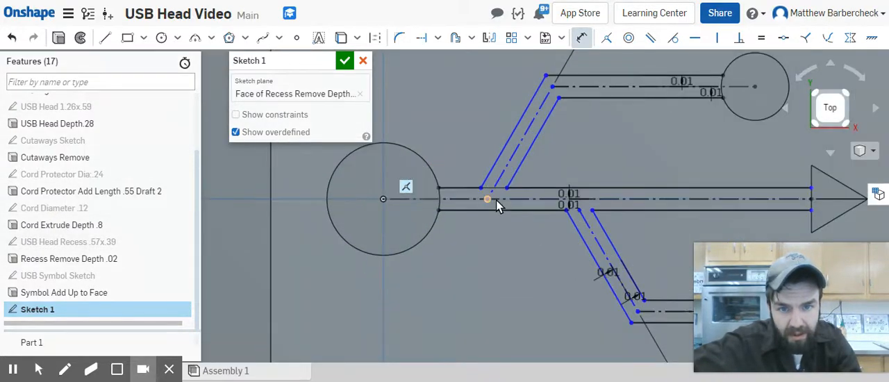
click(488, 199)
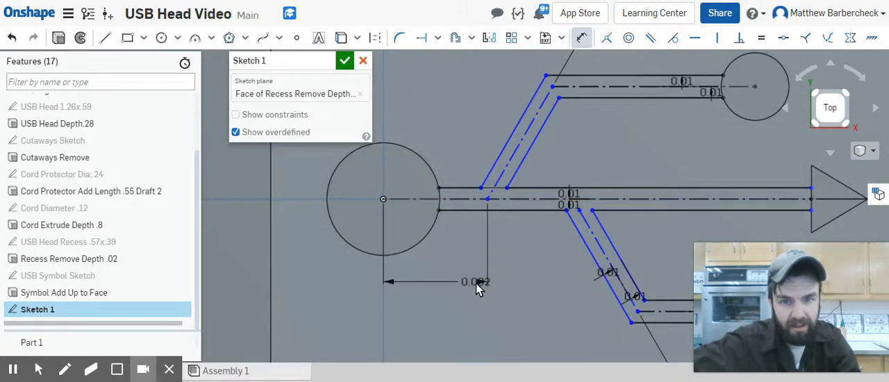
click(448, 286)
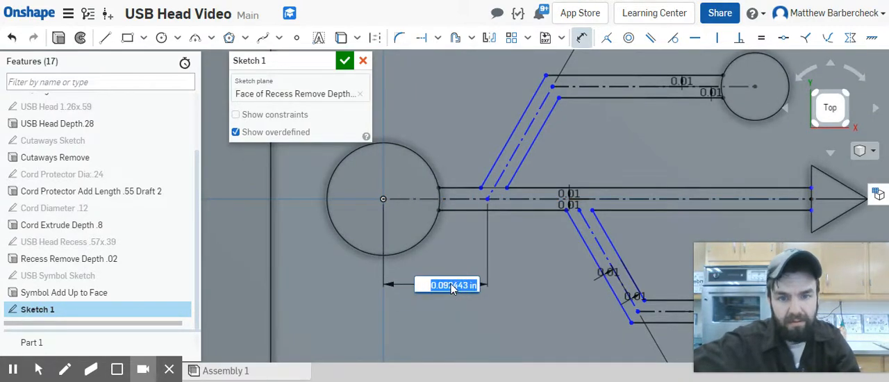
text(0.1)
key(Return)
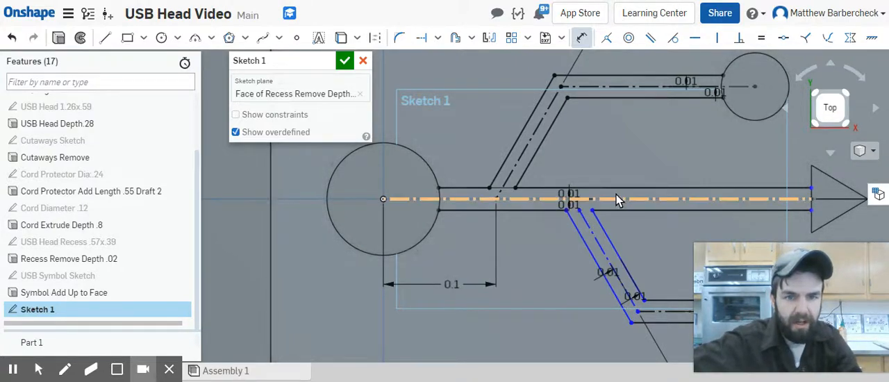
key(Escape)
Step: Separate the main bar's overlapping 0.01 dimensions and align the square branch's construction line endpoint vertically with the main construction line's midpoint
scroll(584, 212, up, 3)
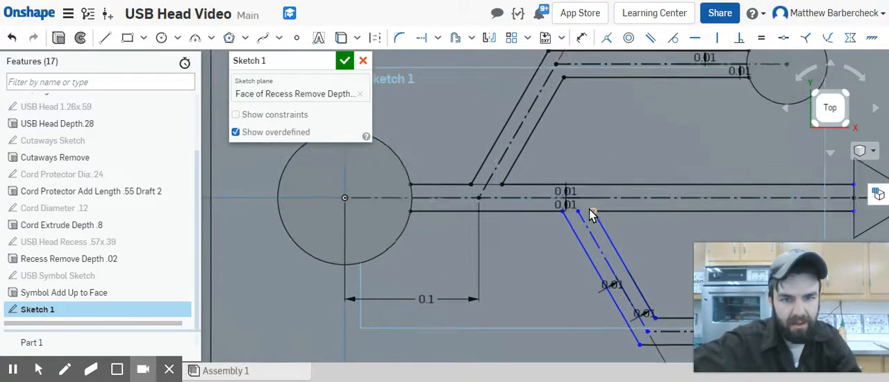
click(544, 201)
drag(512, 203, 497, 202)
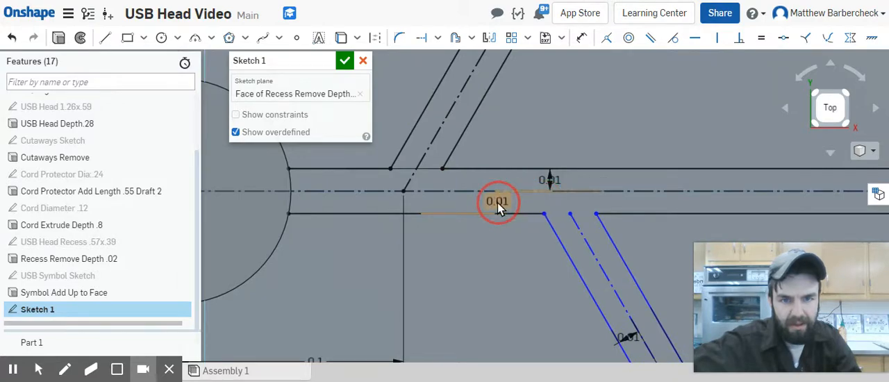
mouse_move(569, 213)
mouse_down()
mouse_move(580, 182)
mouse_move(605, 185)
mouse_up()
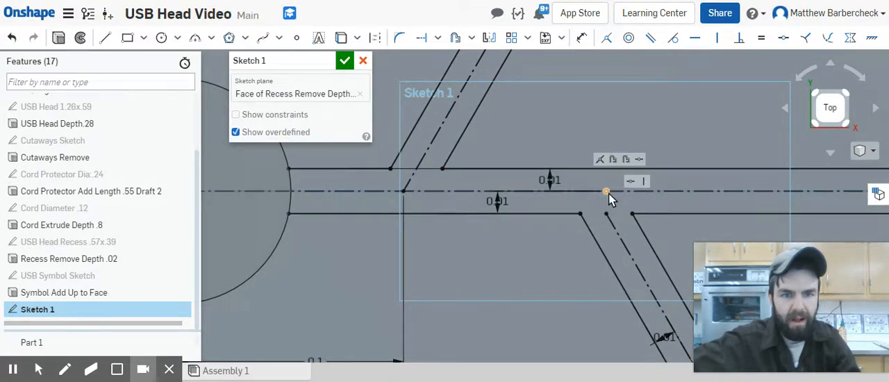
scroll(607, 217, down, 6)
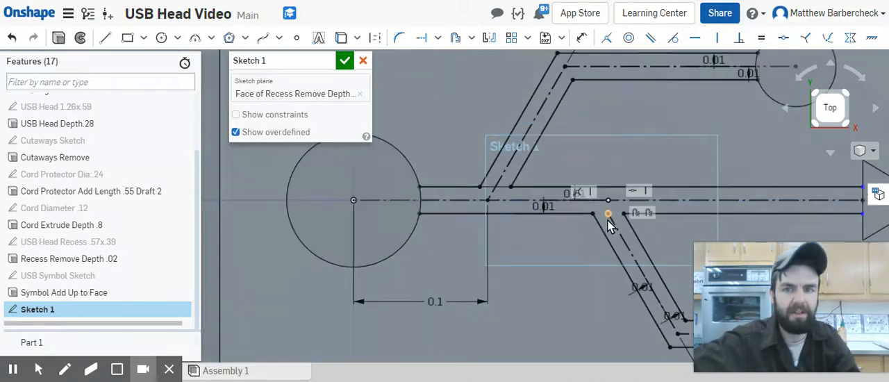
scroll(614, 233, down, 1)
Step: Make the endpoints of both main bar lines coincident with the triangle's vertical edge
middle_drag(632, 217, 609, 157)
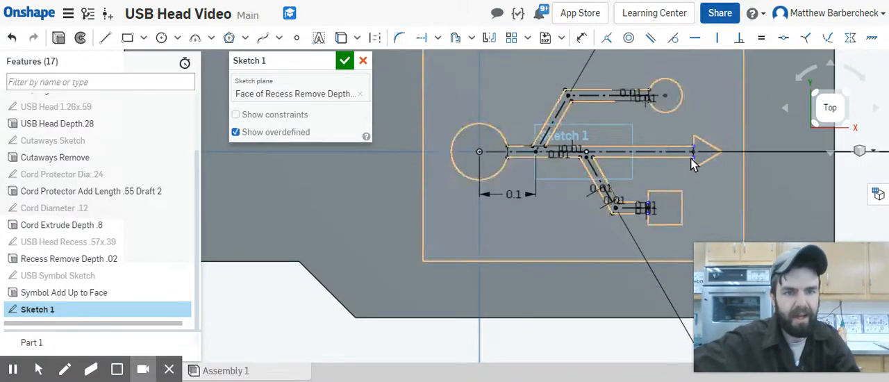
scroll(695, 160, up, 3)
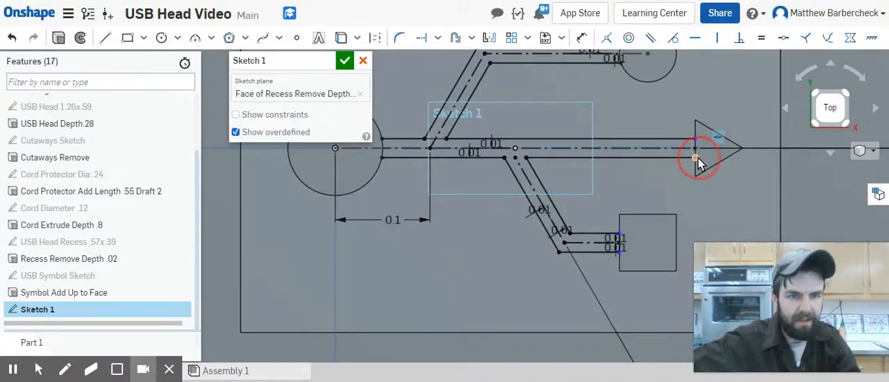
click(696, 138)
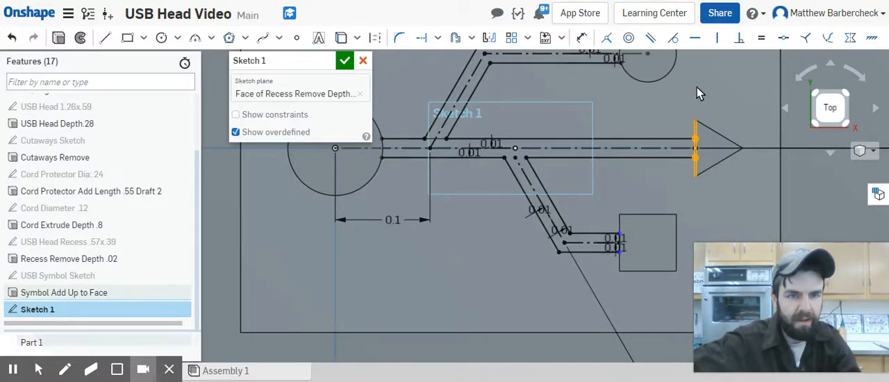
click(607, 37)
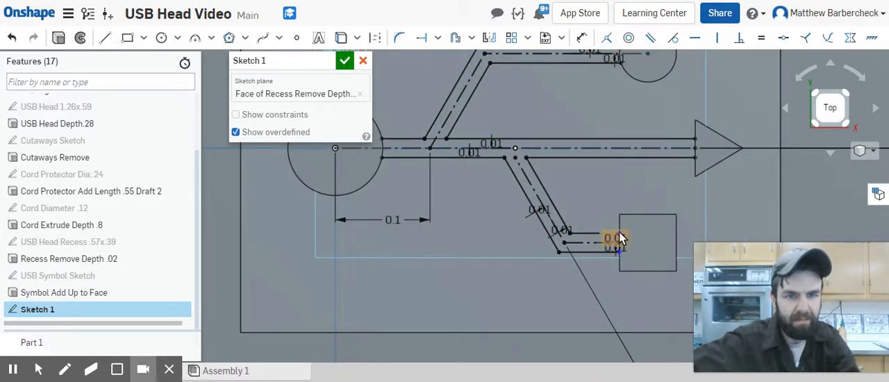
Step: Make the endpoints of the square branch's two horizontal lines coincident with the square's near vertical edge
scroll(621, 239, up, 5)
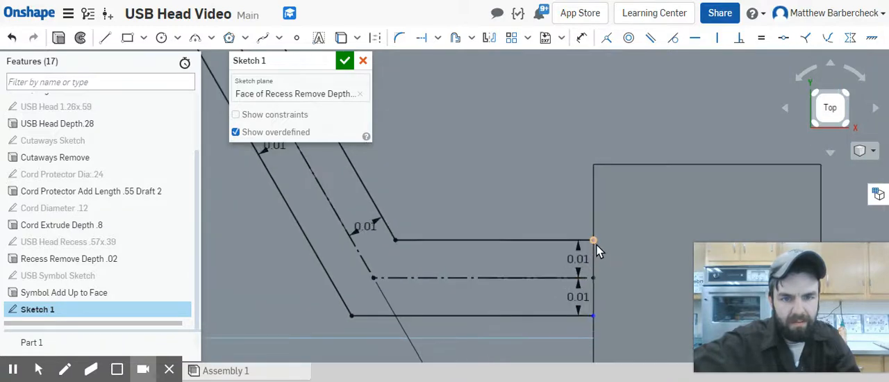
click(594, 316)
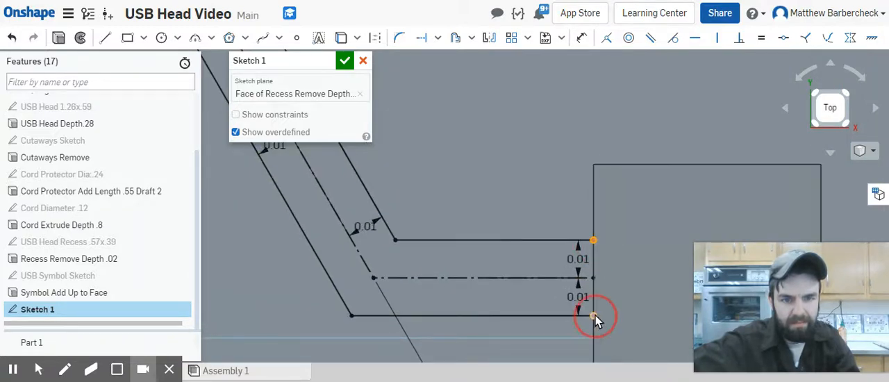
click(594, 214)
click(605, 38)
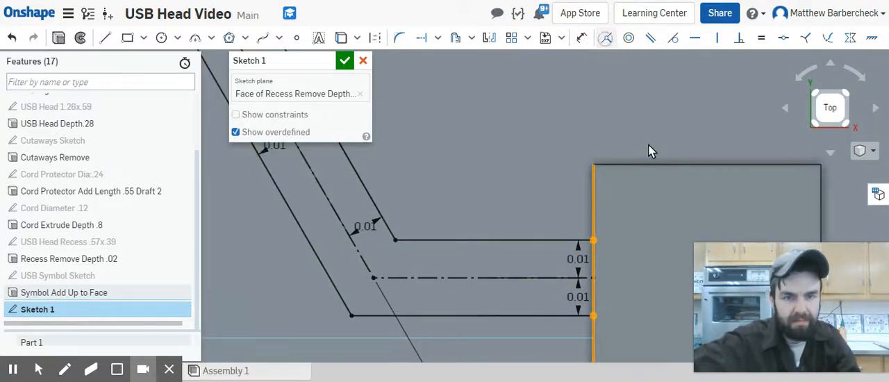
Step: Rename the sketch as Symbol Sketch 2 and finish it
scroll(655, 175, down, 5)
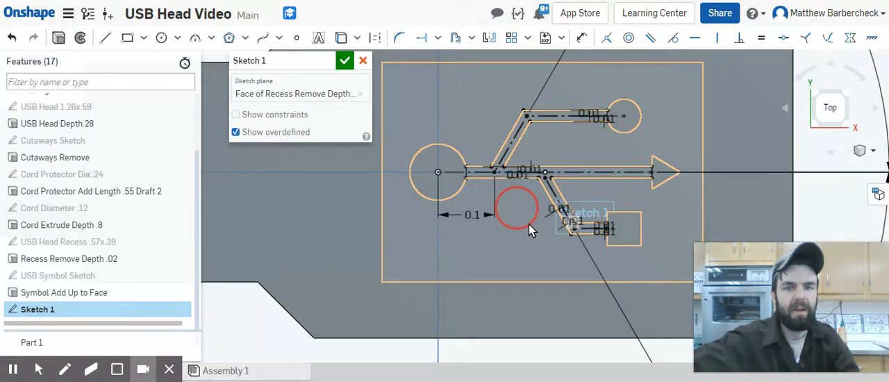
middle_drag(529, 224, 573, 275)
click(324, 61)
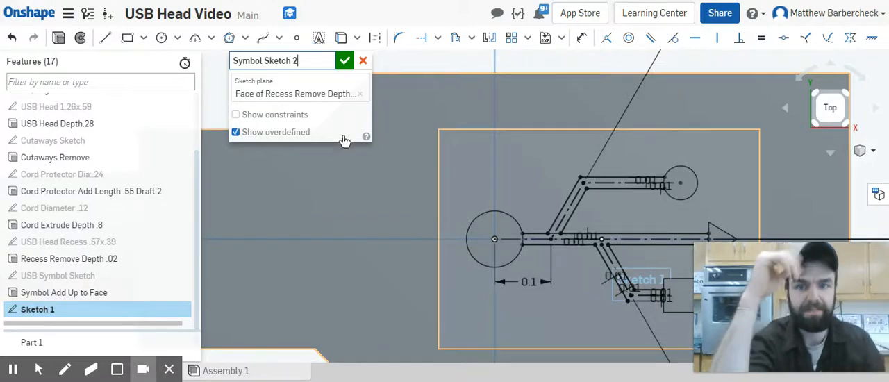
click(345, 61)
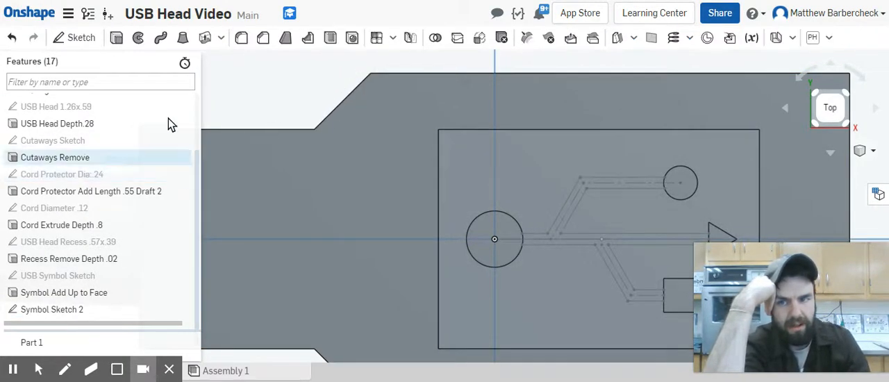
Step: Extrude the connecting-line region of Symbol Sketch 2 as an Add, up to the USB head's upper face
click(118, 43)
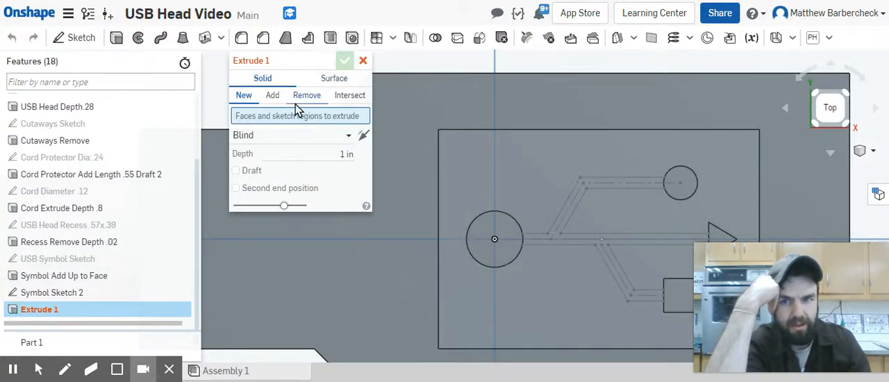
click(271, 96)
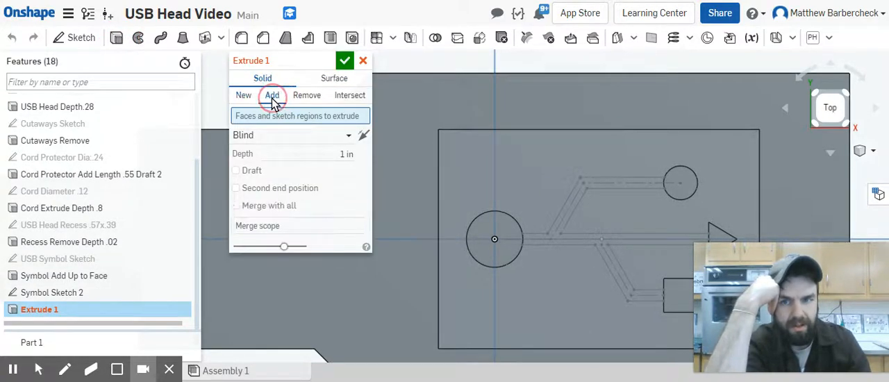
click(343, 154)
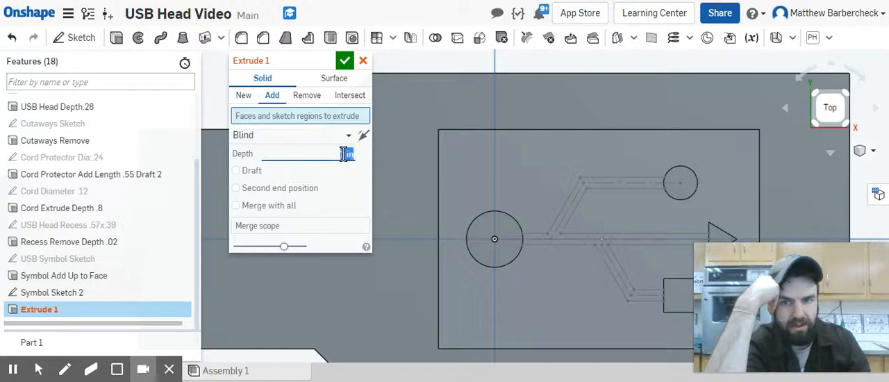
click(581, 245)
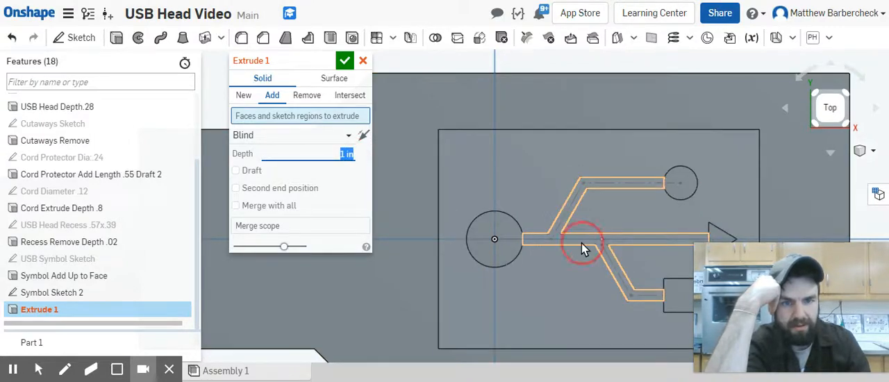
click(316, 148)
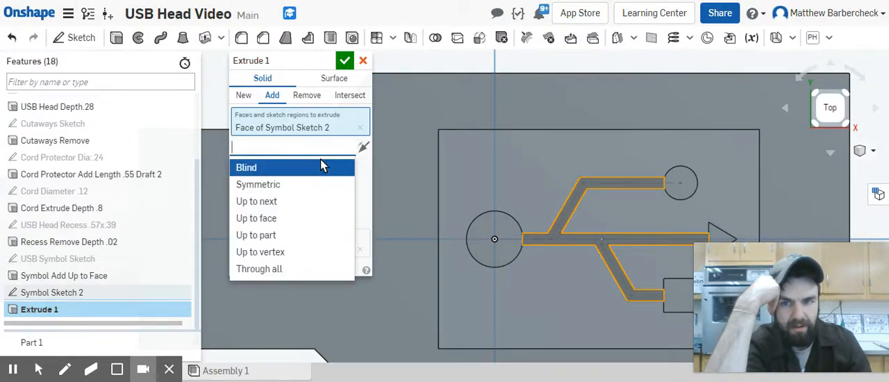
click(311, 219)
click(464, 161)
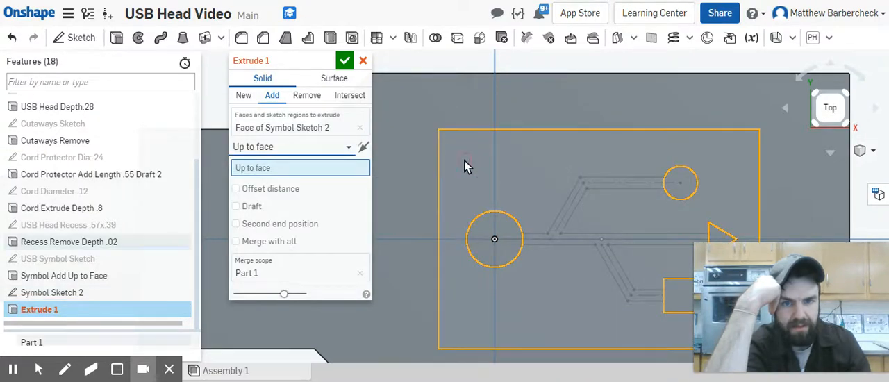
click(498, 159)
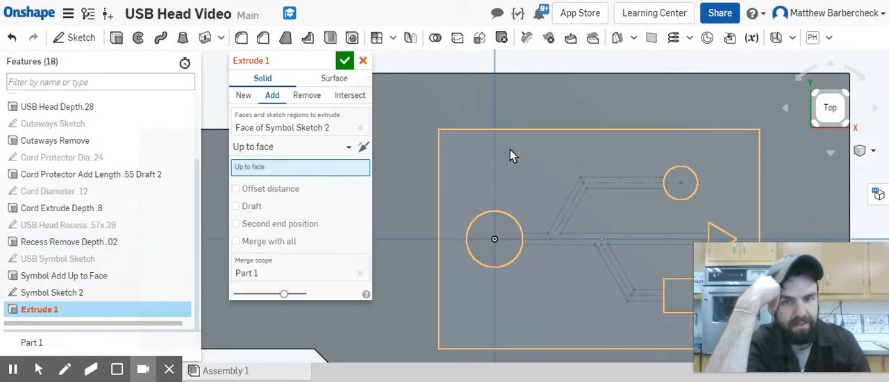
click(505, 100)
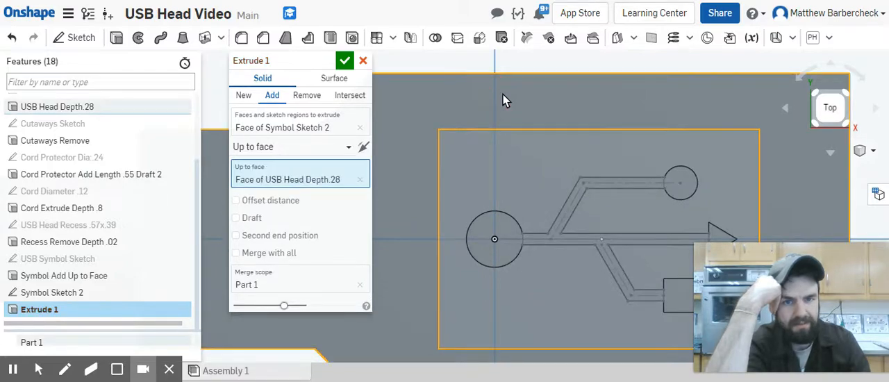
right_drag(547, 312, 560, 260)
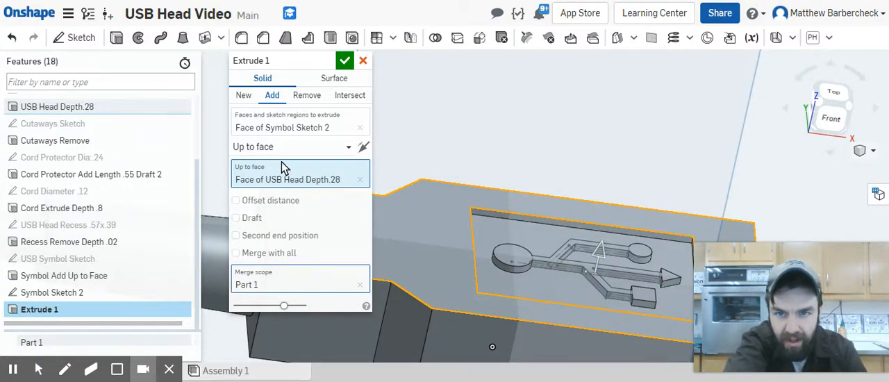
Step: Rename the extrude as Symbol Add 2 Up to Face and finish it
click(326, 62)
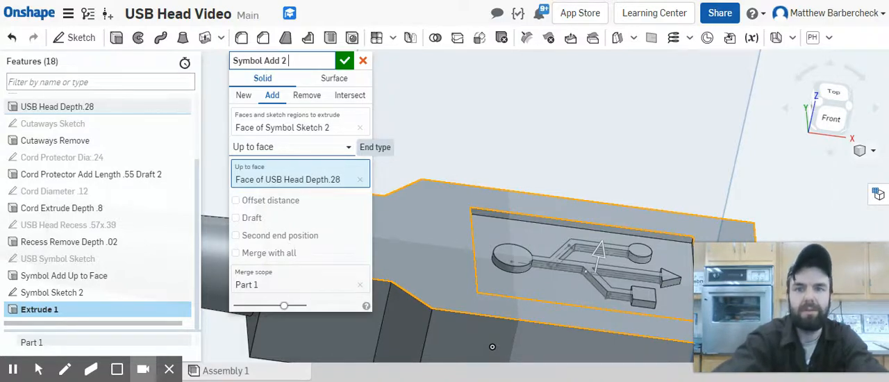
text(ace)
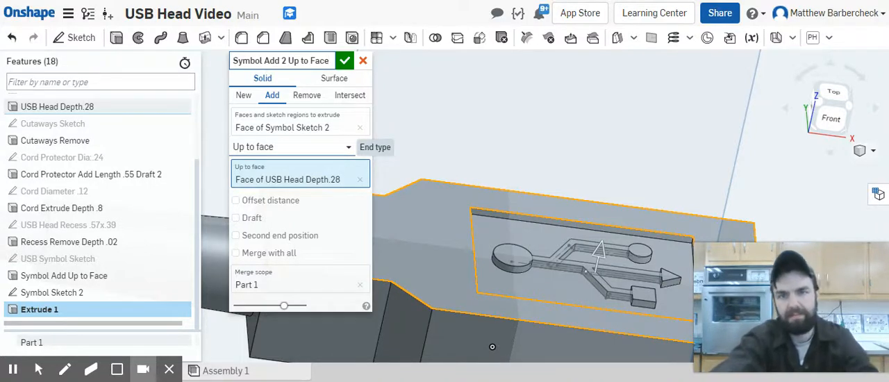
click(346, 62)
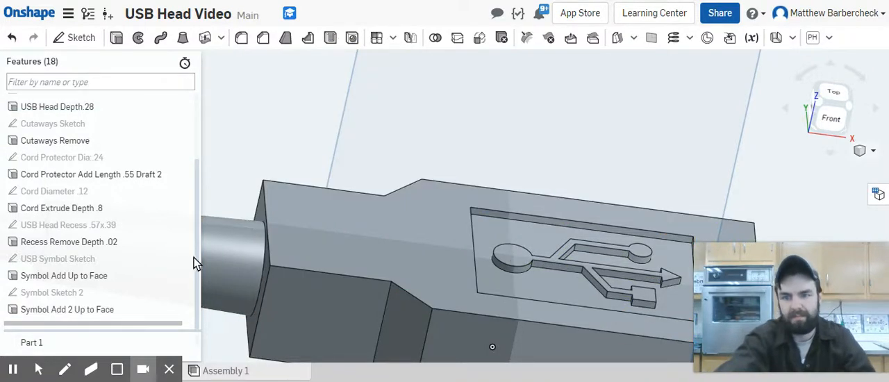
Step: Start a new sketch on the USB head's flat rectangular end face opposite the cord, viewed from the Right
scroll(670, 221, down, 2)
scroll(671, 221, down, 2)
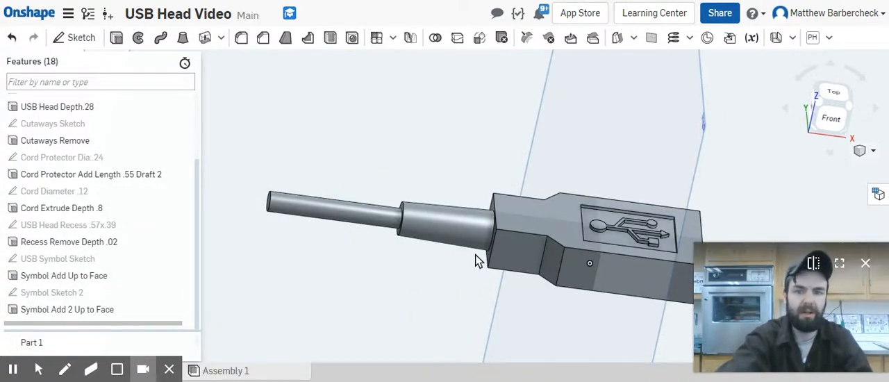
mouse_move(137, 373)
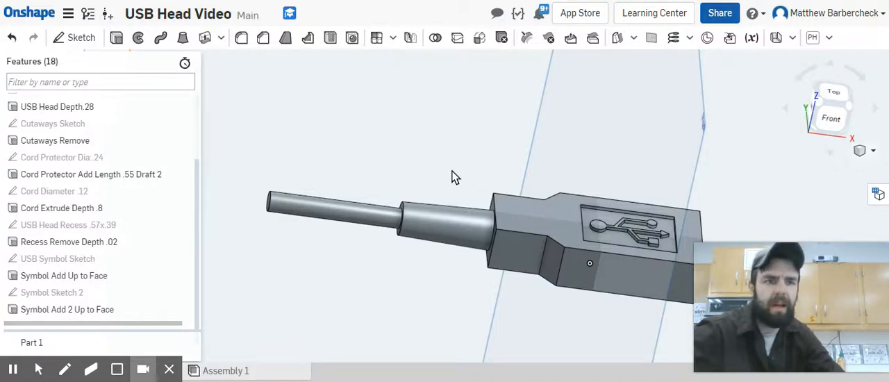
right_drag(524, 175, 549, 171)
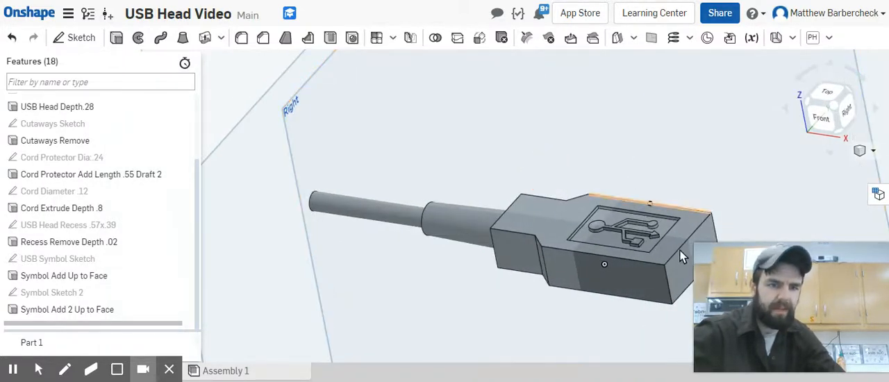
right_drag(682, 257, 646, 277)
scroll(650, 304, down, 3)
scroll(645, 299, down, 1)
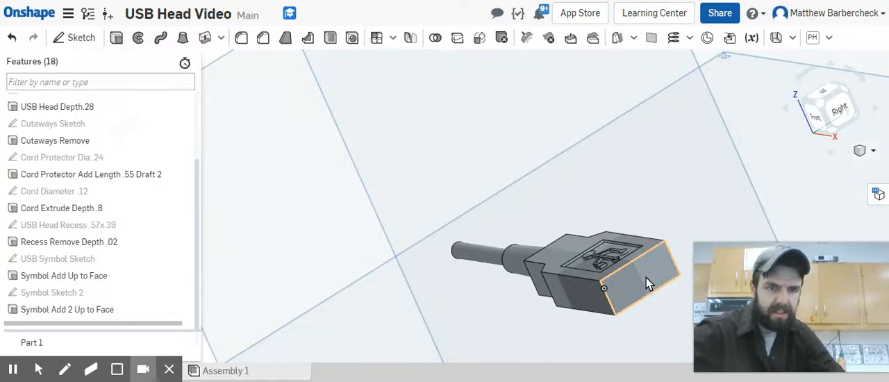
click(836, 118)
scroll(569, 188, up, 6)
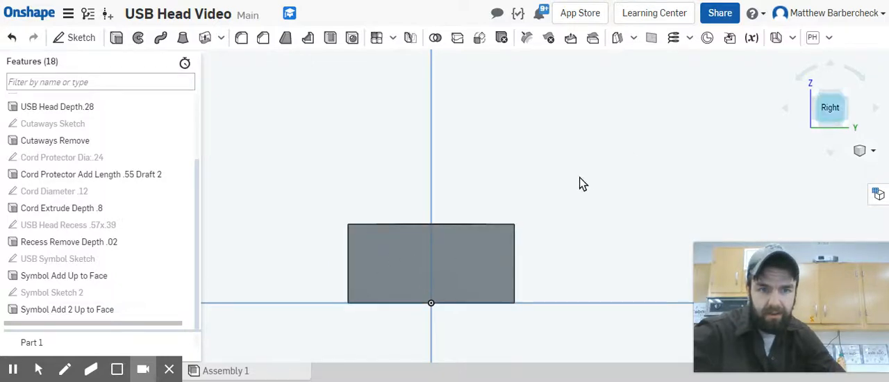
click(401, 254)
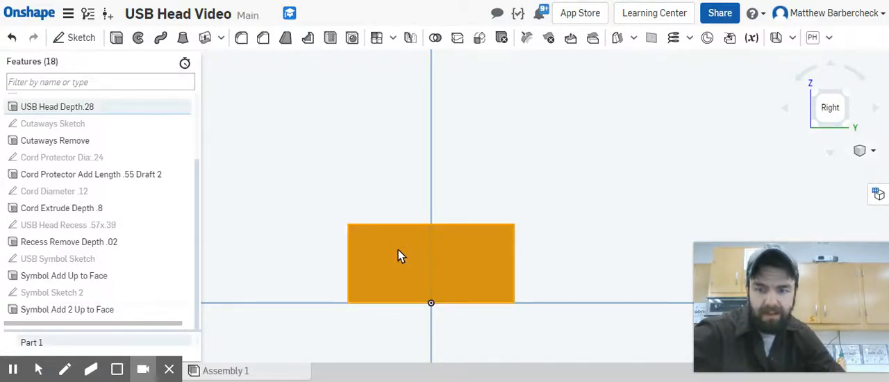
key(shift+s)
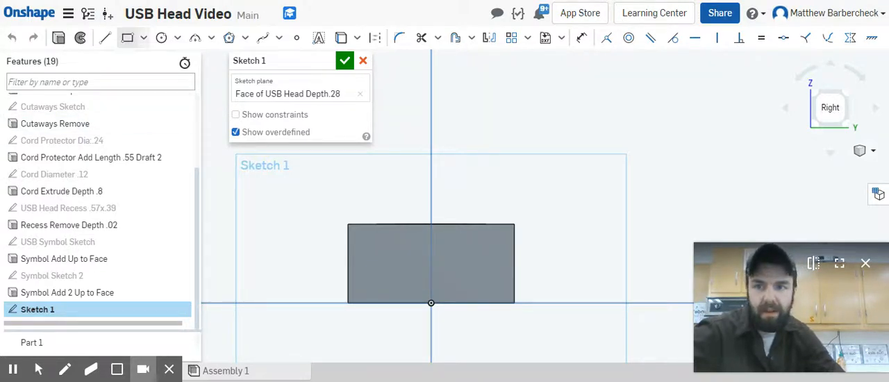
click(143, 38)
click(152, 83)
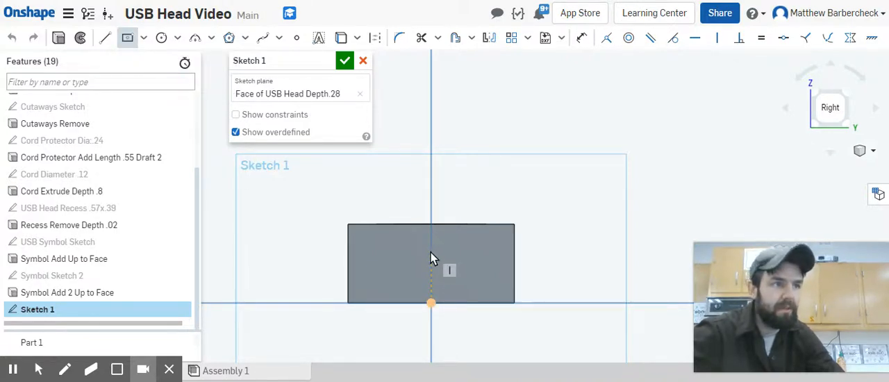
key(Escape)
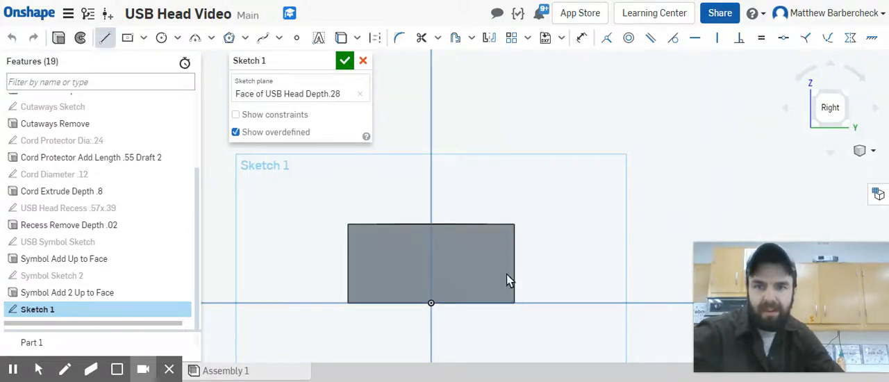
Step: Draw a vertical construction line from the midpoint of the end face's upper edge to the origin
click(429, 224)
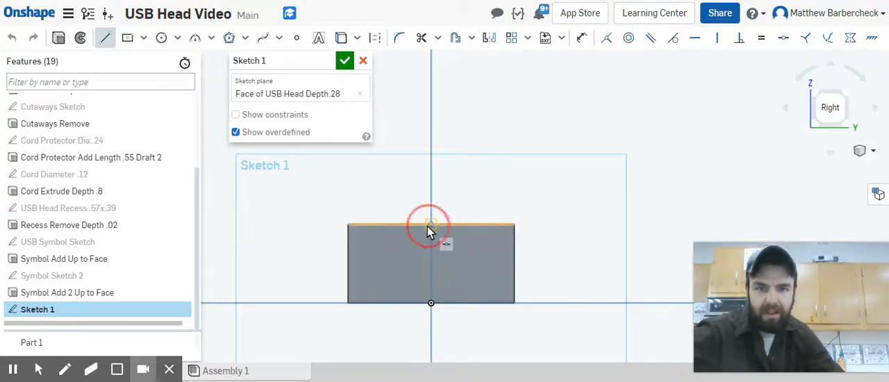
click(432, 304)
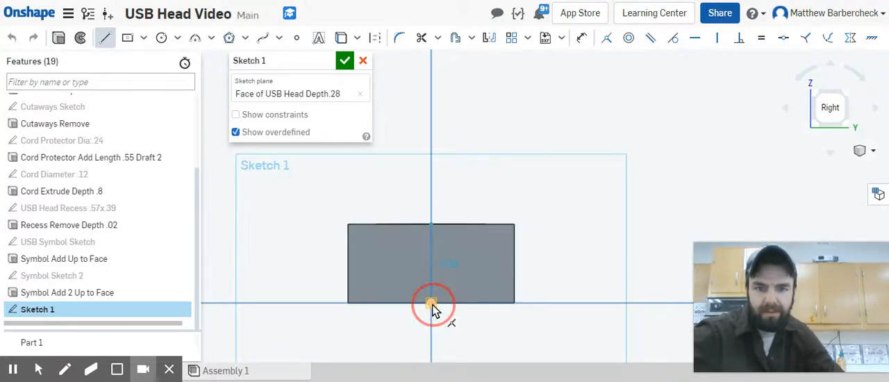
key(Escape)
click(428, 253)
key(q)
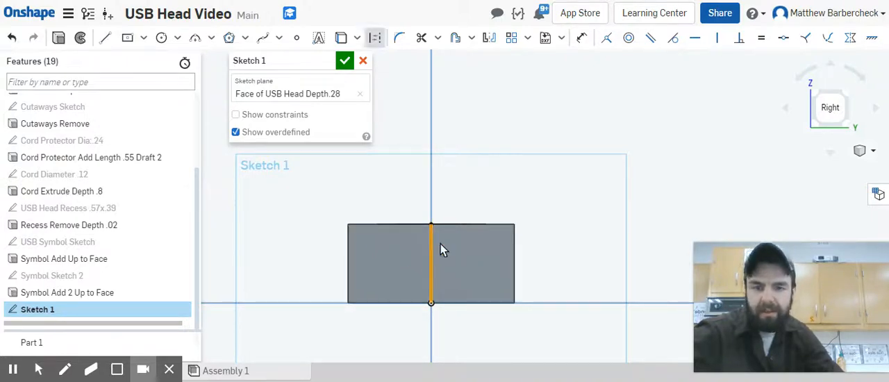
click(516, 146)
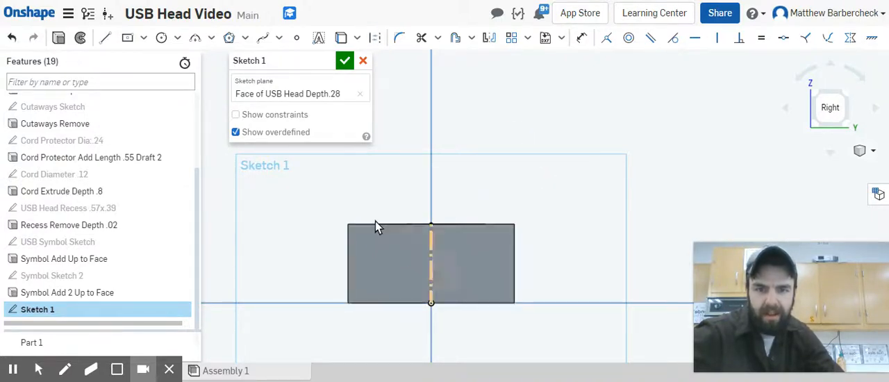
Step: Draw a center-point rectangle about 0.43 by 0.18 in, centred on the construction line's midpoint
click(128, 37)
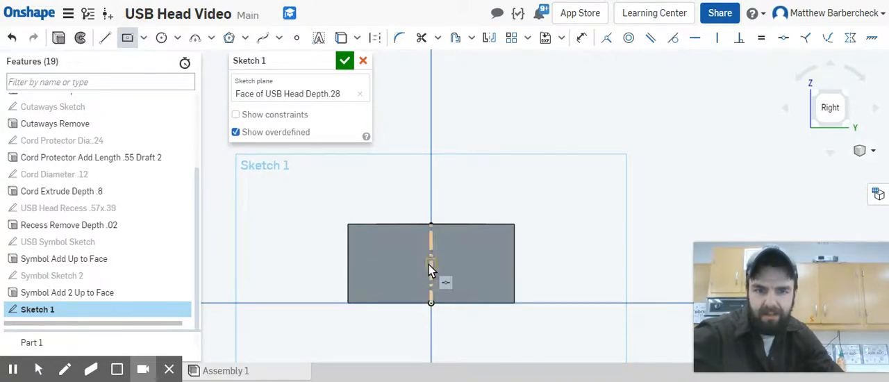
click(429, 264)
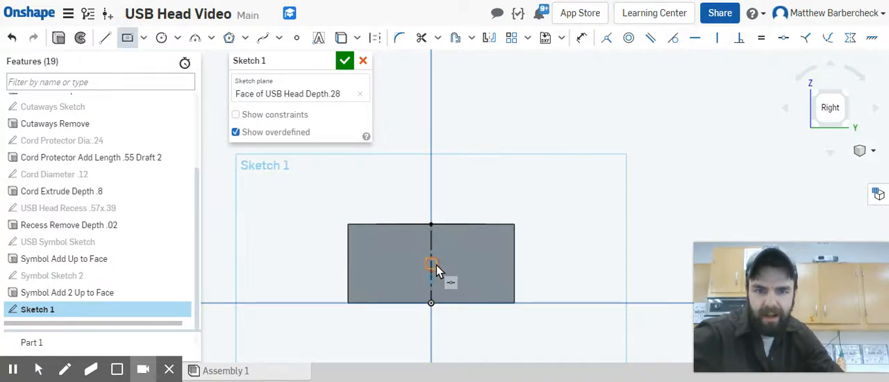
click(492, 291)
Step: Dimension the rectangle to a height of 0.16 in and a width of 0.47 in
key(d)
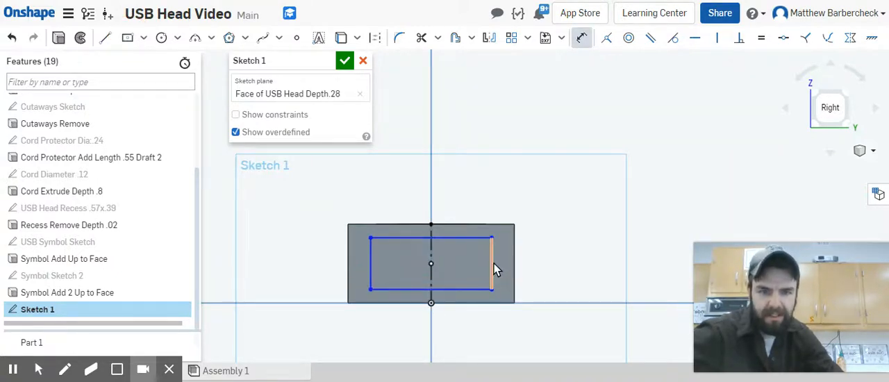
click(618, 261)
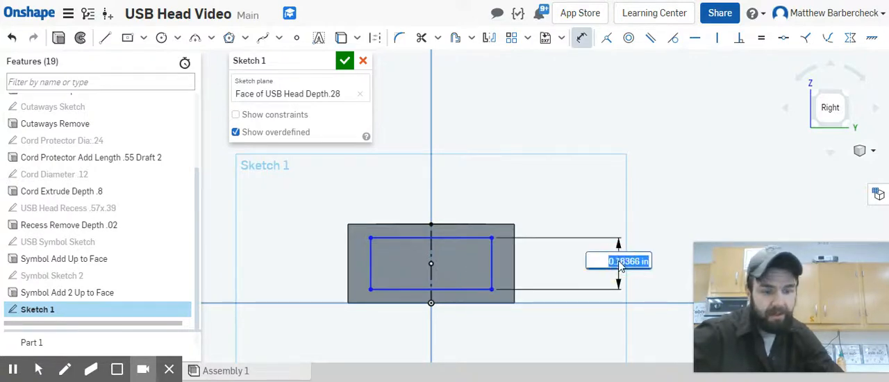
text(.16)
key(Return)
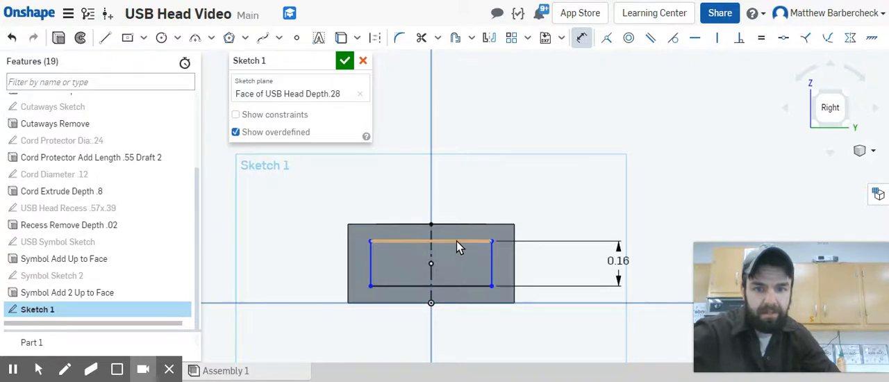
click(462, 223)
click(525, 159)
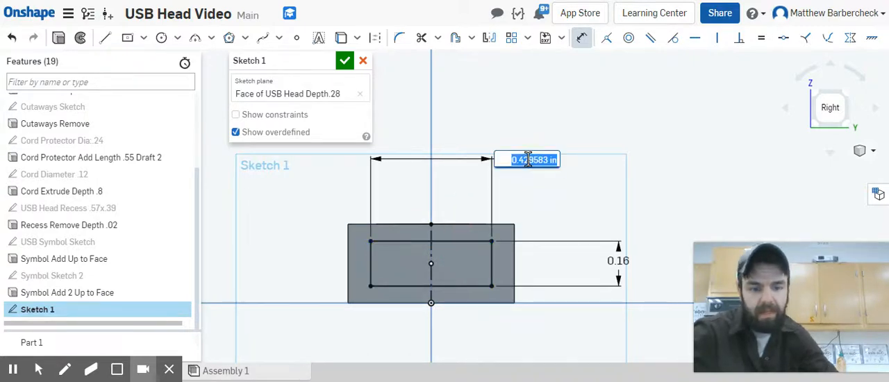
key(BackSpace)
text(.47)
key(Return)
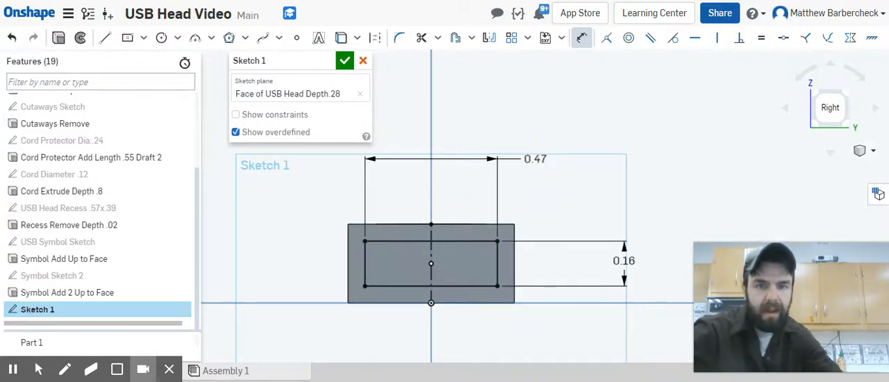
Step: Offset the rectangle's upper edge 0.02 in toward the inside of the rectangle
click(456, 39)
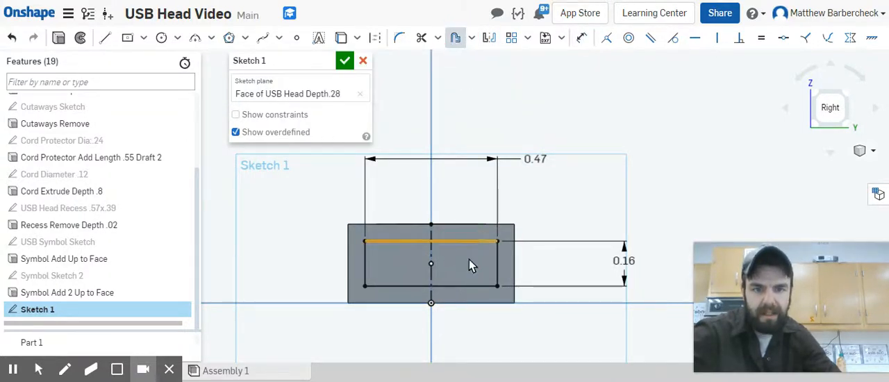
click(469, 260)
double_click(436, 207)
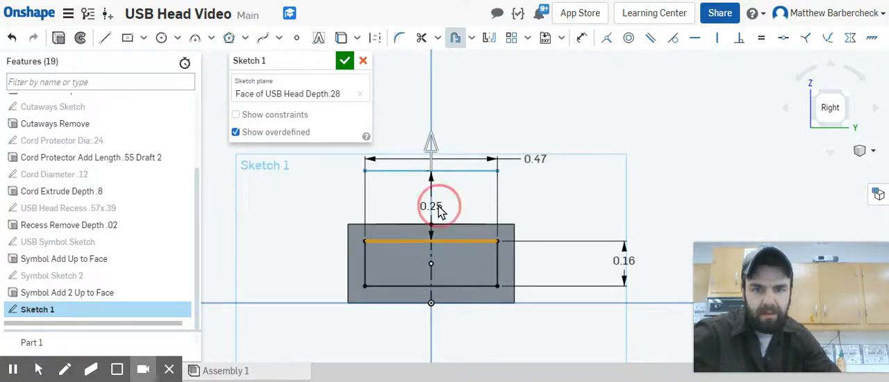
key(BackSpace)
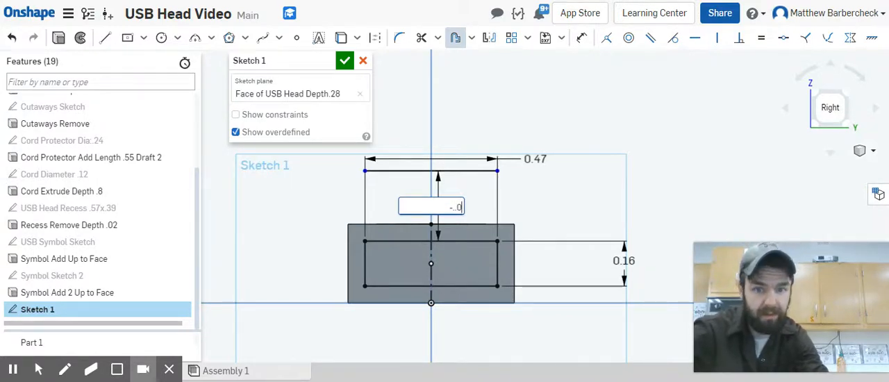
key(Return)
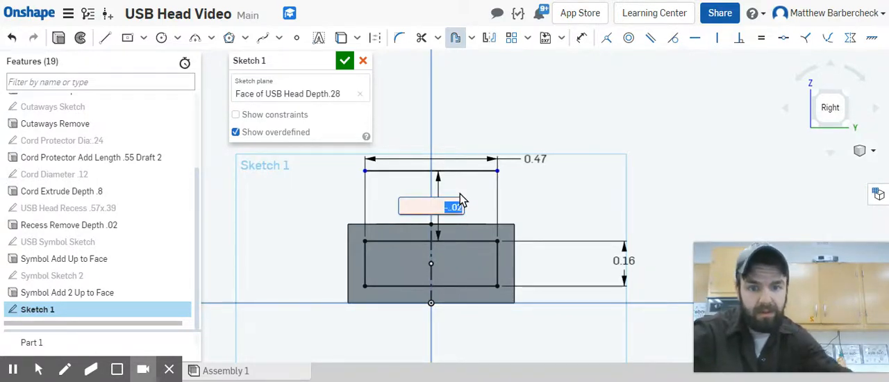
click(455, 207)
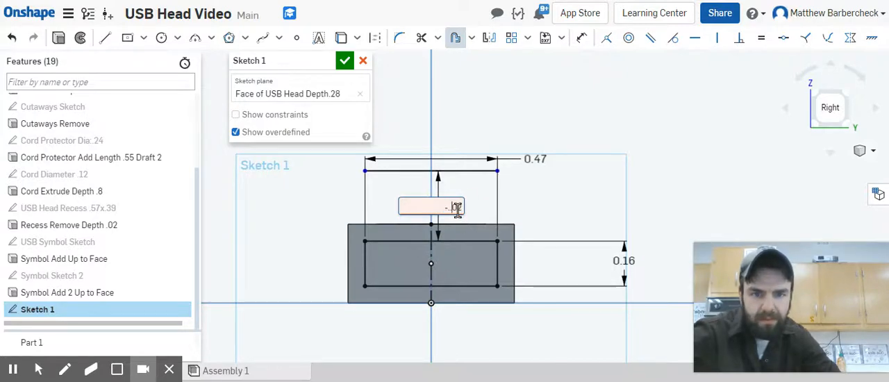
key(Return)
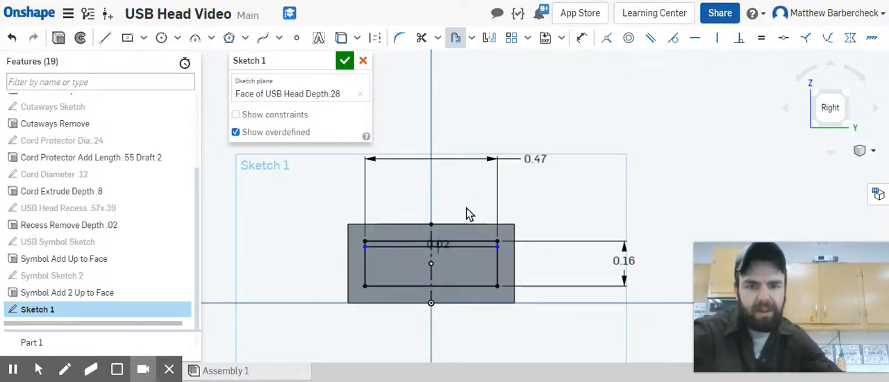
Step: Offset the rectangle's right edge 0.02 in inward
click(497, 261)
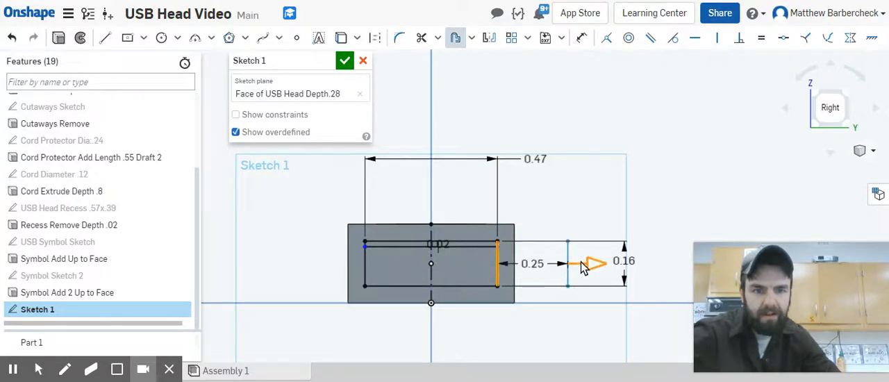
click(537, 266)
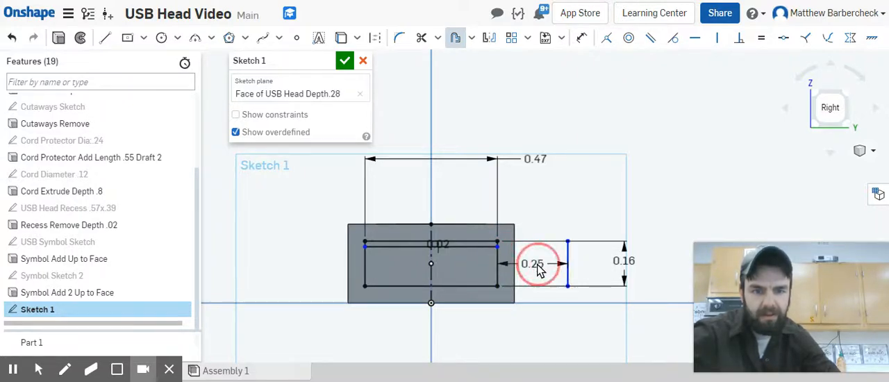
key(BackSpace)
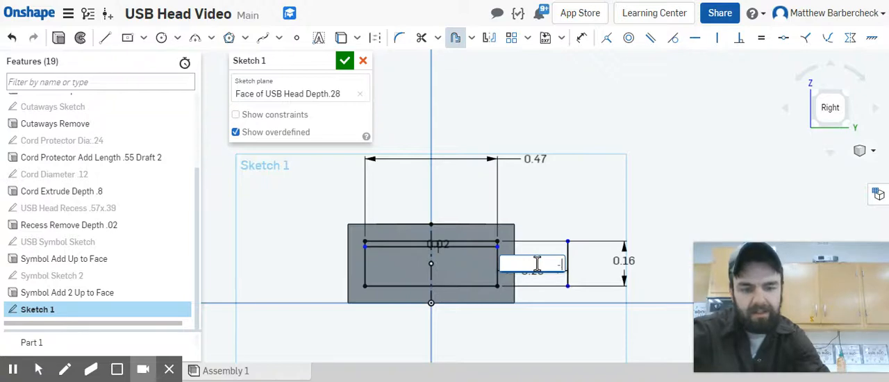
text(.02)
key(Return)
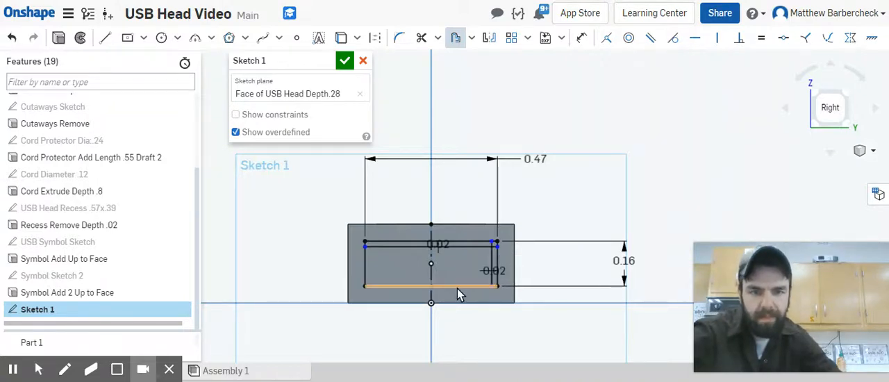
Step: Offset the rectangle's lower edge with a distance of -0.02 in
click(456, 294)
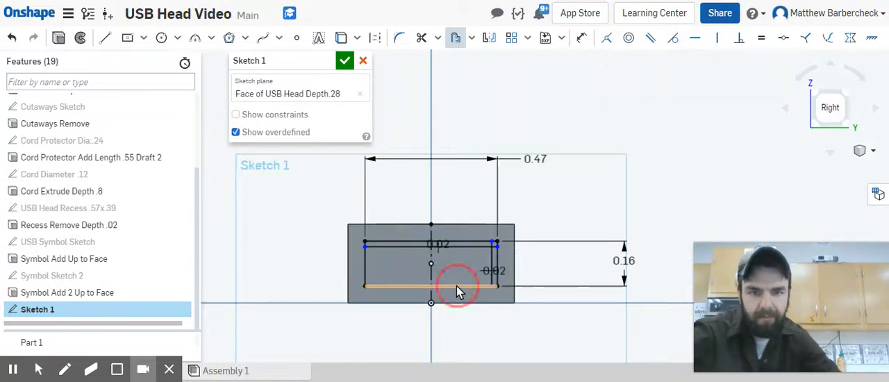
click(368, 271)
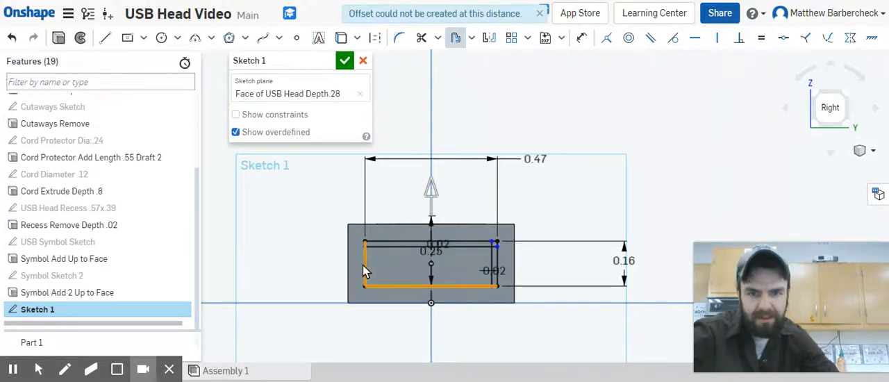
click(367, 271)
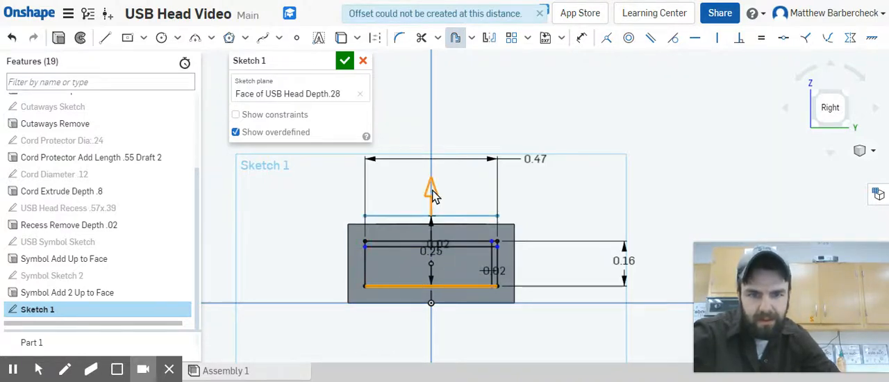
drag(431, 189, 430, 106)
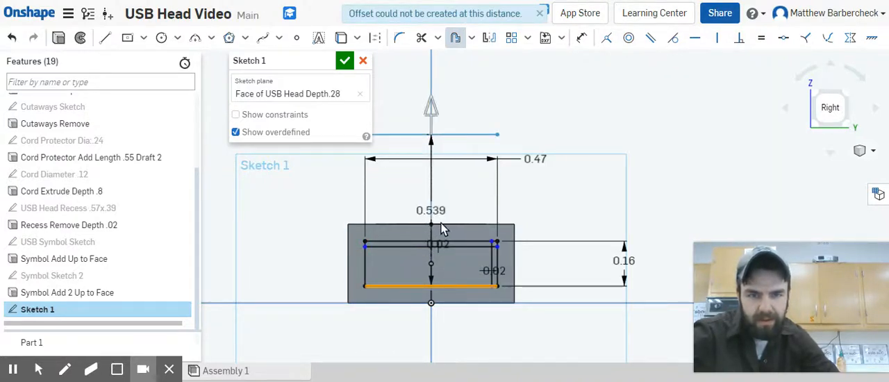
double_click(438, 210)
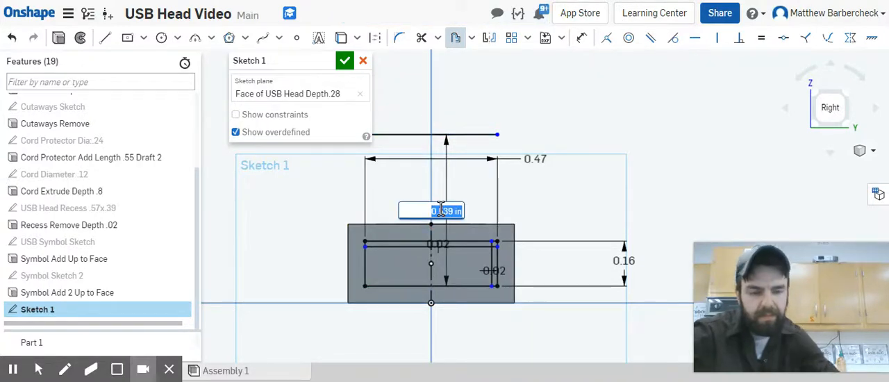
key(BackSpace)
text(.02)
key(Return)
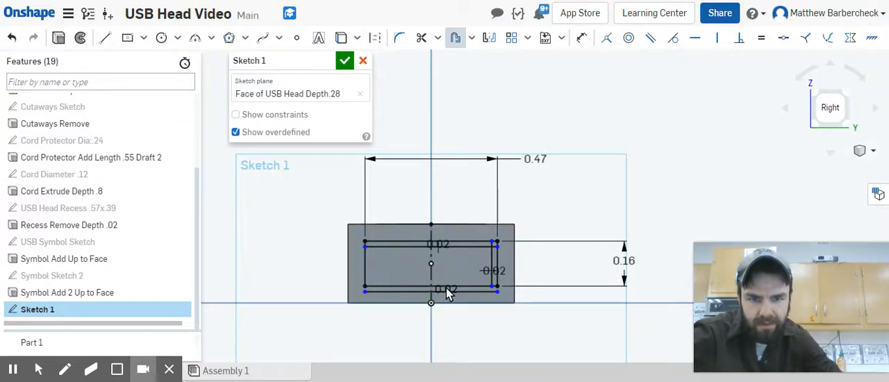
Step: Change the lower edge's offset distance to 0.02 in to flip the copied line inside the rectangle
scroll(449, 292, up, 1)
scroll(448, 292, up, 2)
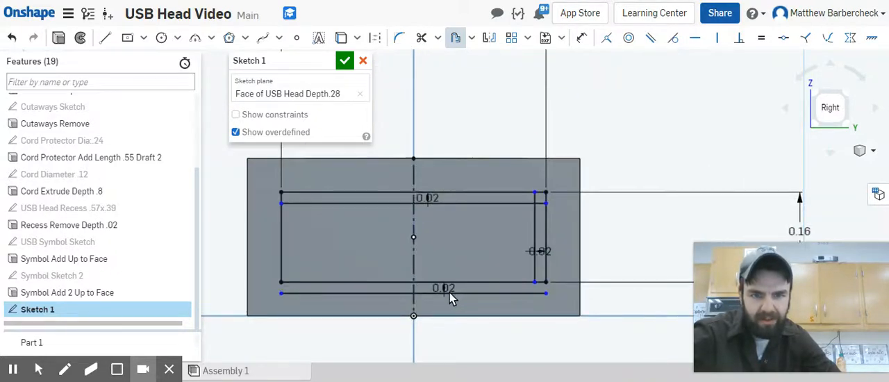
click(446, 291)
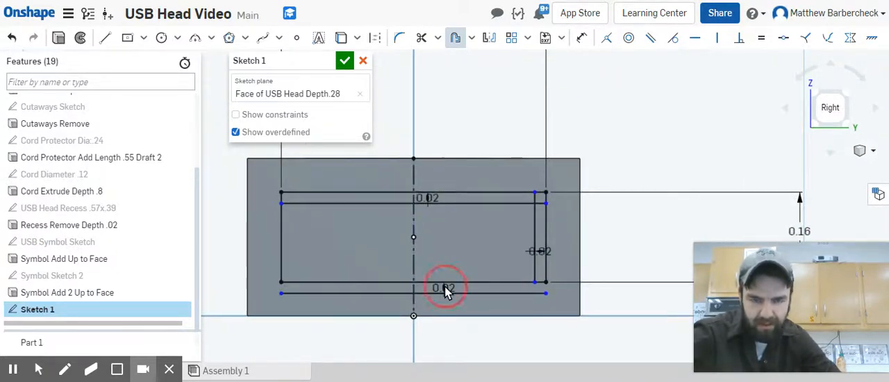
scroll(445, 287, up, 3)
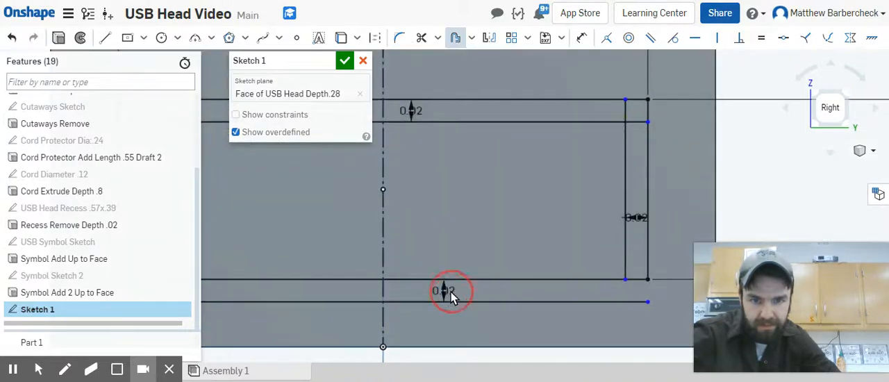
click(441, 291)
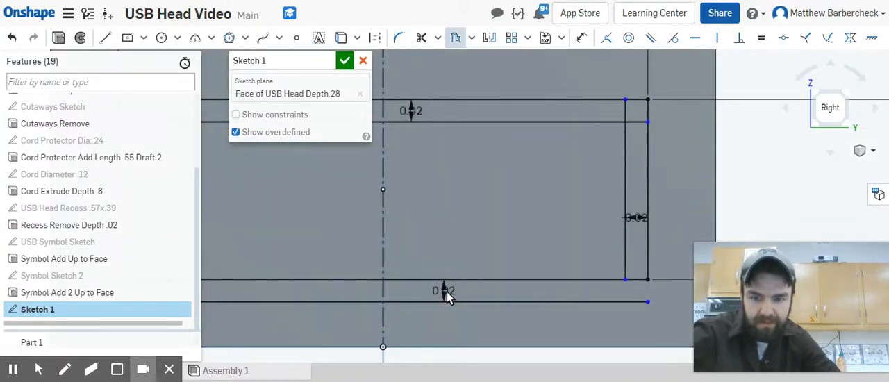
double_click(445, 292)
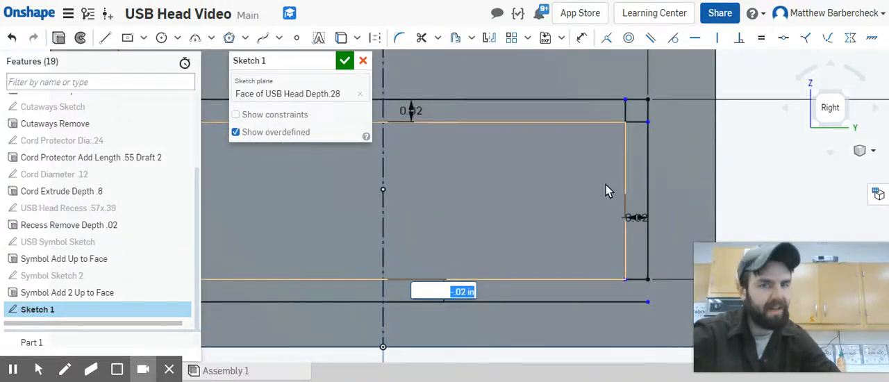
key(BackSpace)
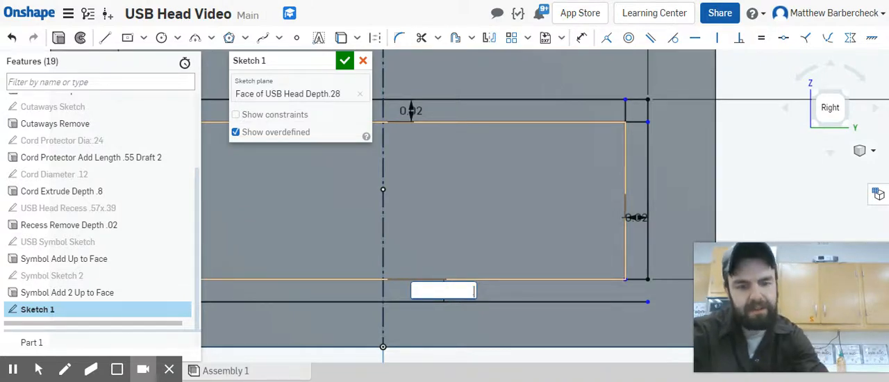
key(Return)
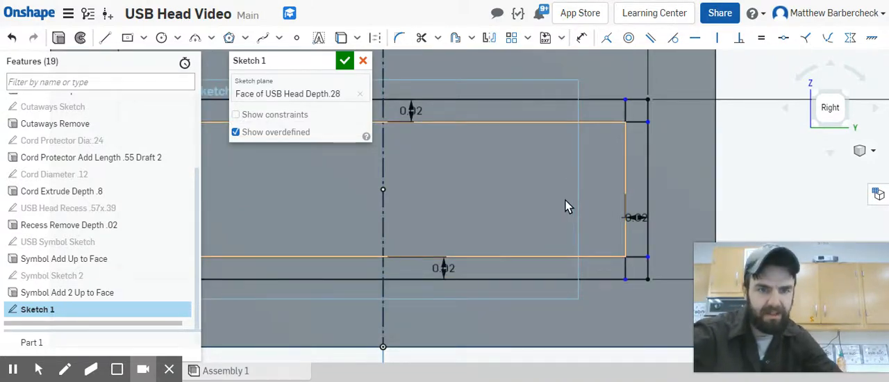
Step: Offset the rectangle's left edge 0.02 in inward
scroll(494, 221, down, 3)
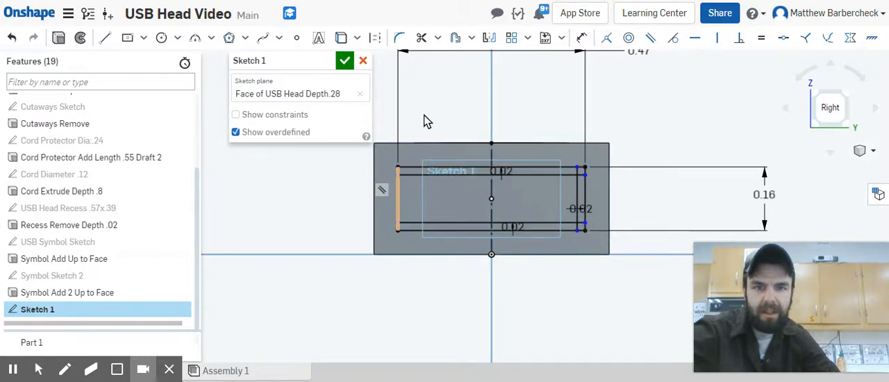
click(456, 38)
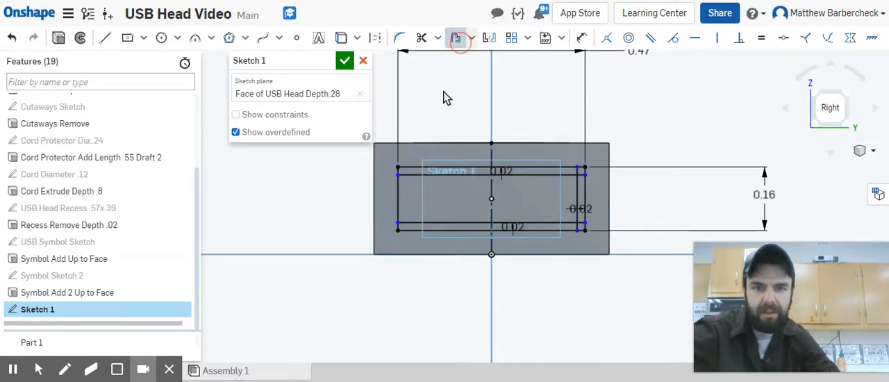
click(399, 194)
click(452, 198)
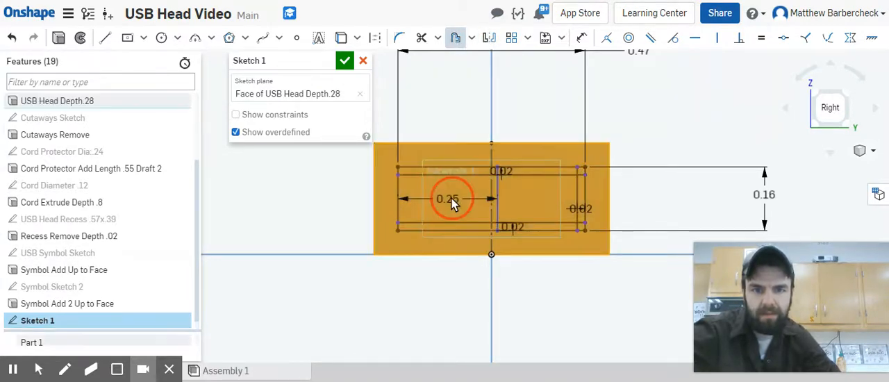
text(.02)
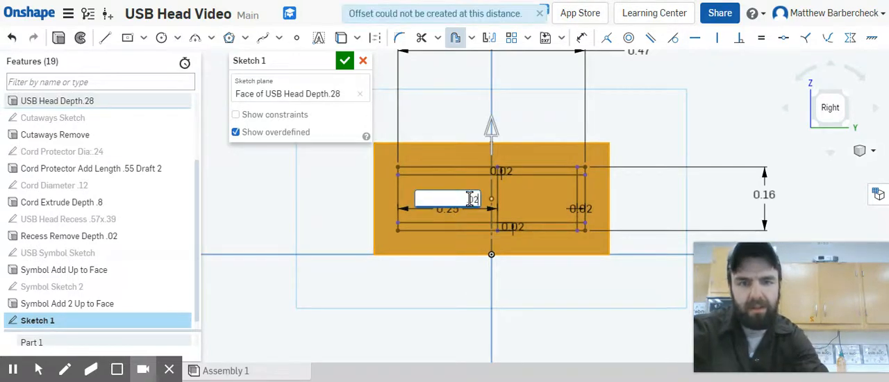
key(Return)
click(665, 93)
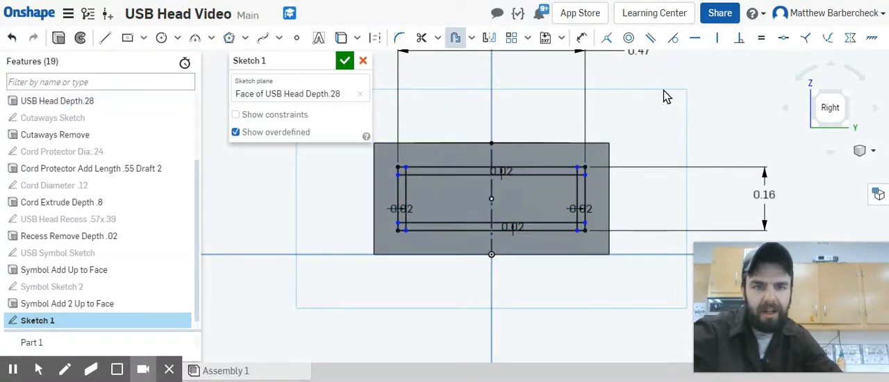
Step: Trim the overhanging ends of the offset lines at all four corners, leaving a closed inner rectangle
scroll(564, 182, up, 3)
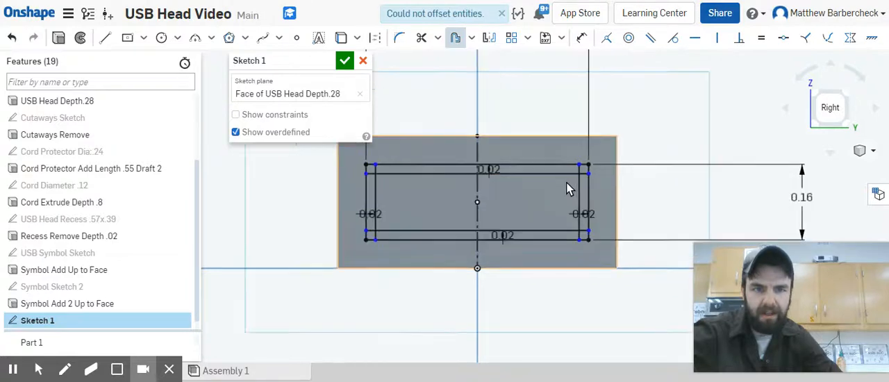
click(421, 37)
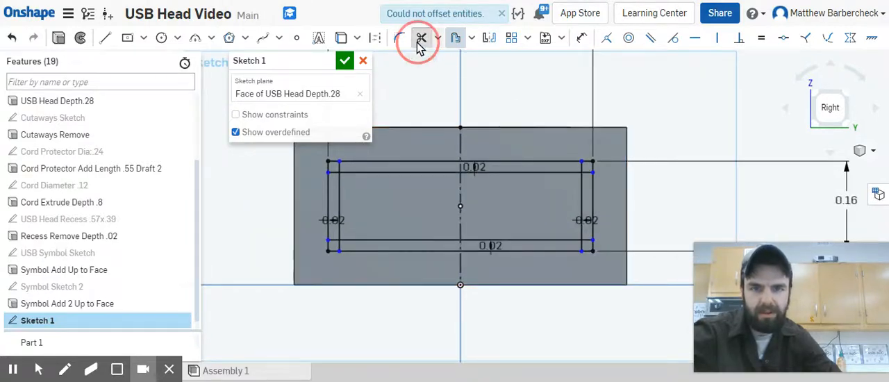
click(339, 171)
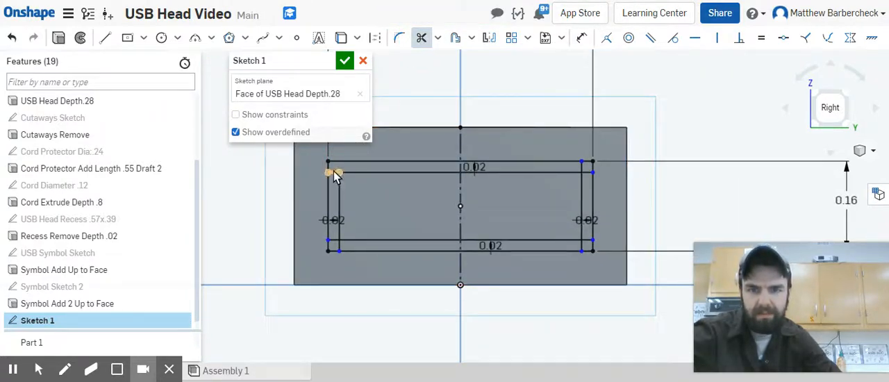
click(333, 172)
scroll(335, 245, up, 3)
click(334, 239)
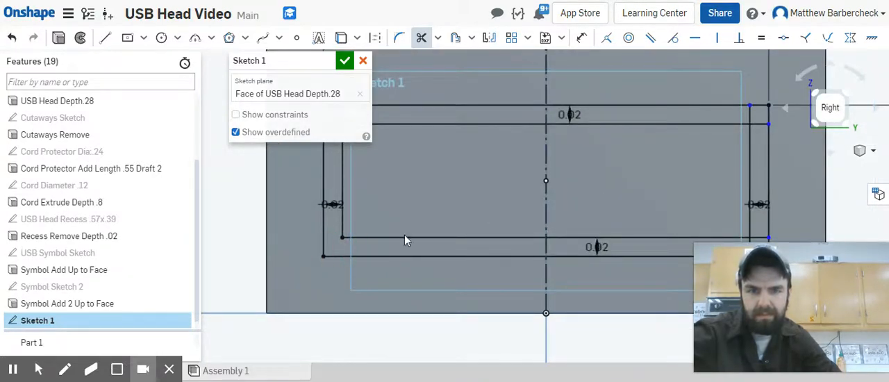
click(761, 126)
scroll(748, 156, down, 3)
middle_drag(754, 174, 754, 109)
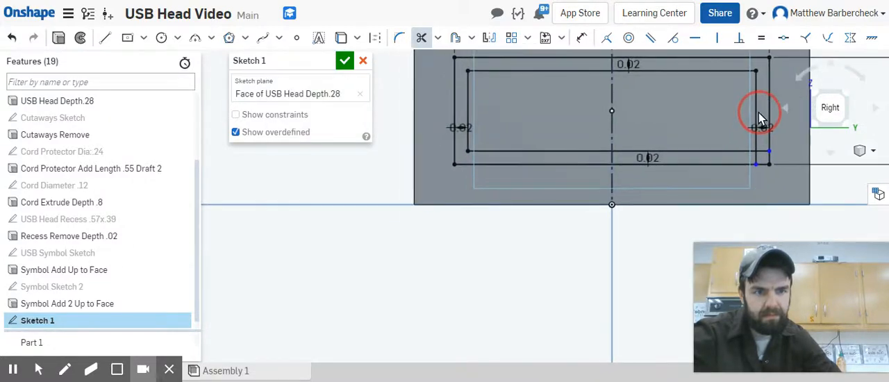
click(762, 154)
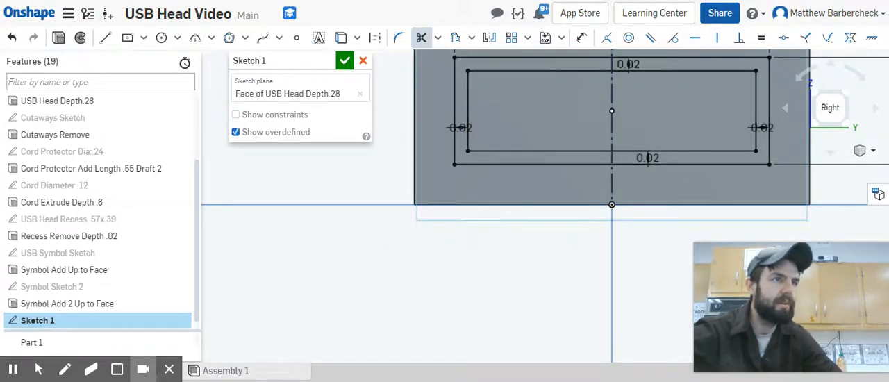
scroll(761, 125, down, 3)
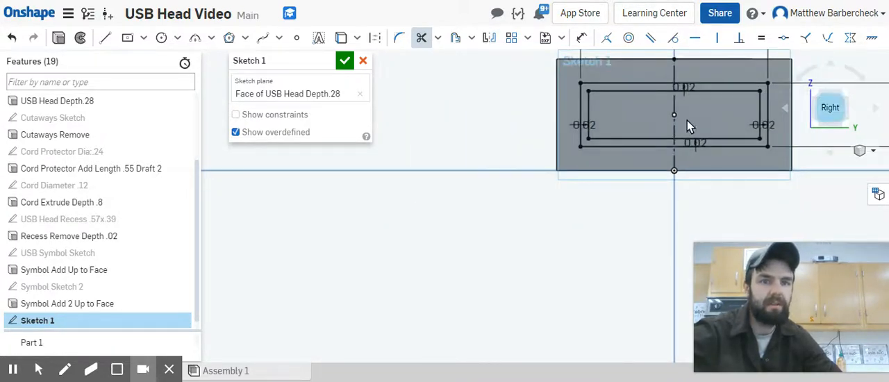
Step: Rename the sketch as "Male Insert .47x.16 inner offset .02" and finish it
click(326, 62)
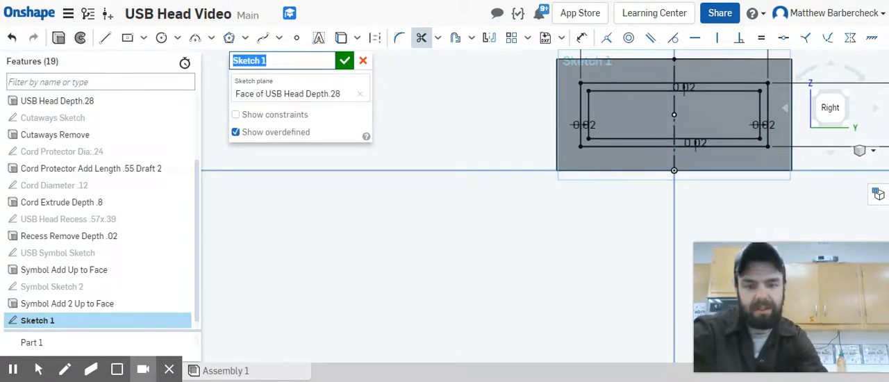
text(Male Inser)
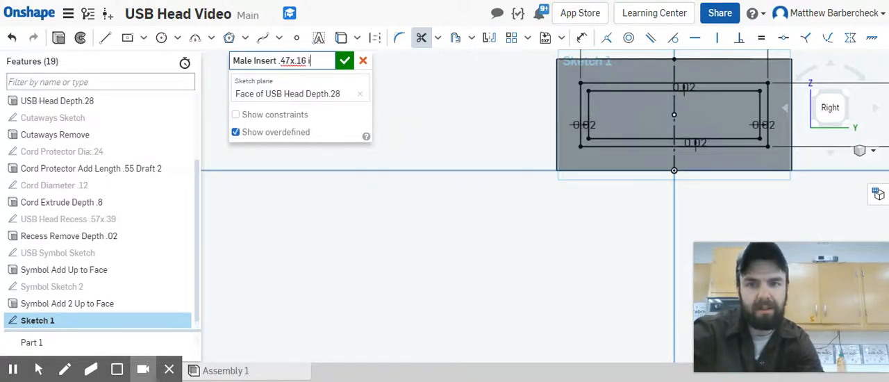
text(ooff)
key(BackSpace)
key(BackSpace)
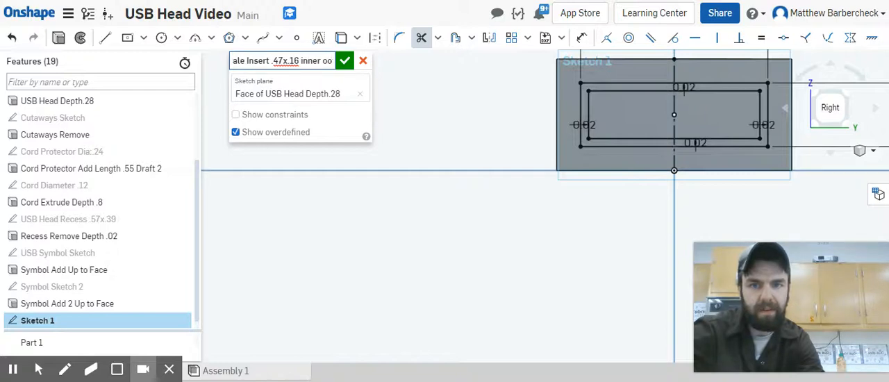
key(BackSpace)
text(ffset o)
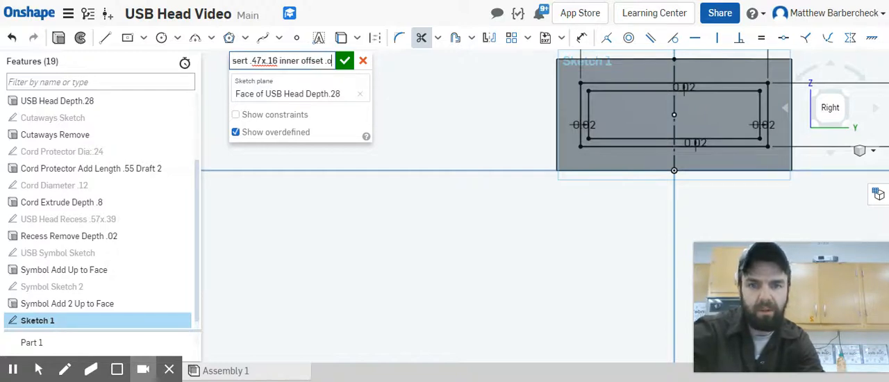
key(BackSpace)
text(.02)
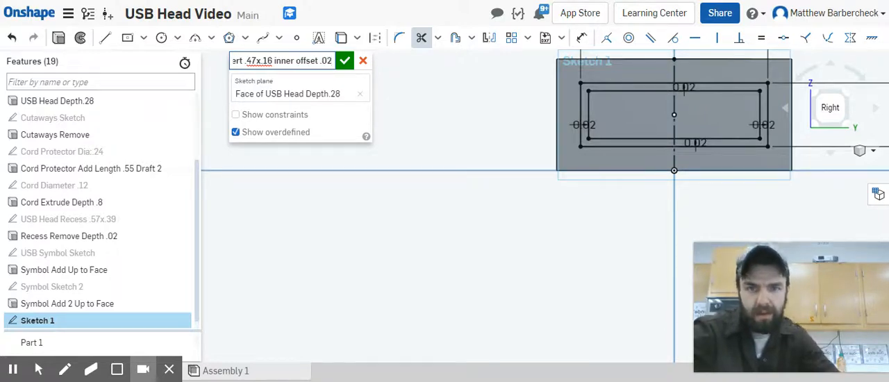
click(344, 61)
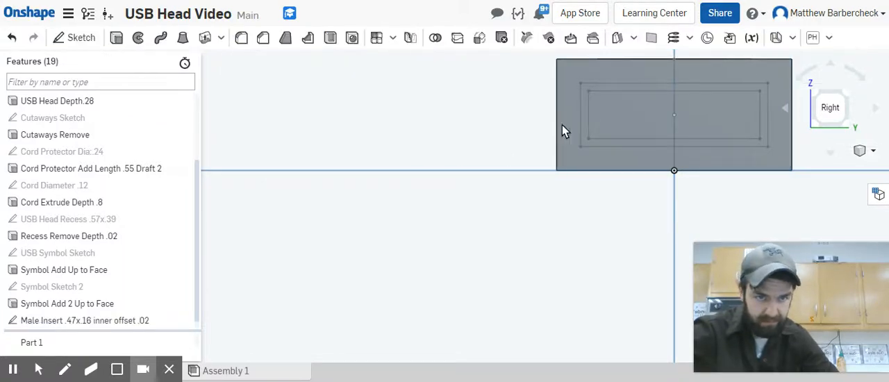
Step: Set up an Add extrusion of the band between the two rectangles on the end face, merging it with Part 1
scroll(526, 128, down, 3)
right_drag(509, 150, 533, 158)
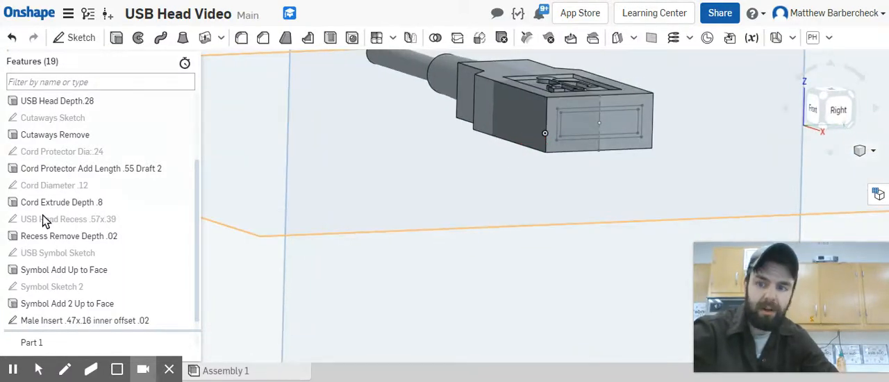
click(117, 39)
scroll(567, 121, up, 2)
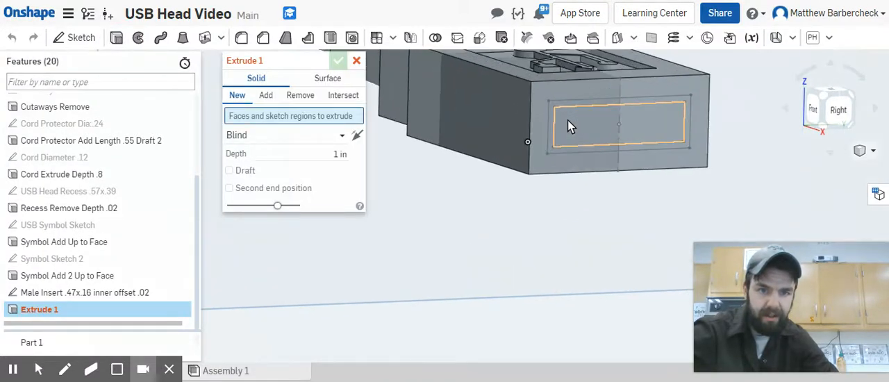
click(553, 122)
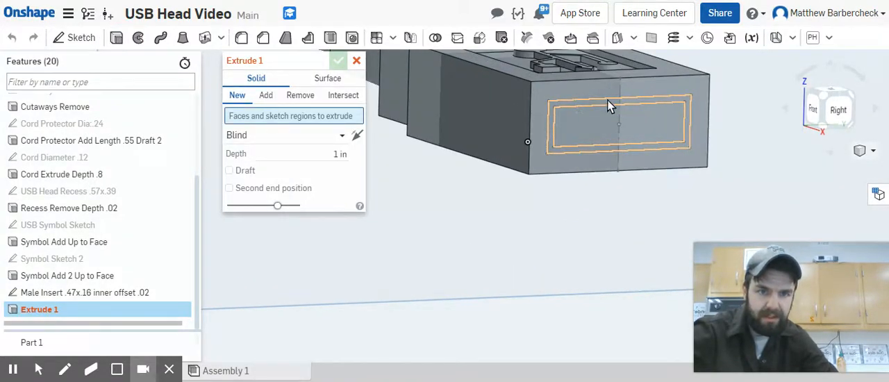
click(683, 106)
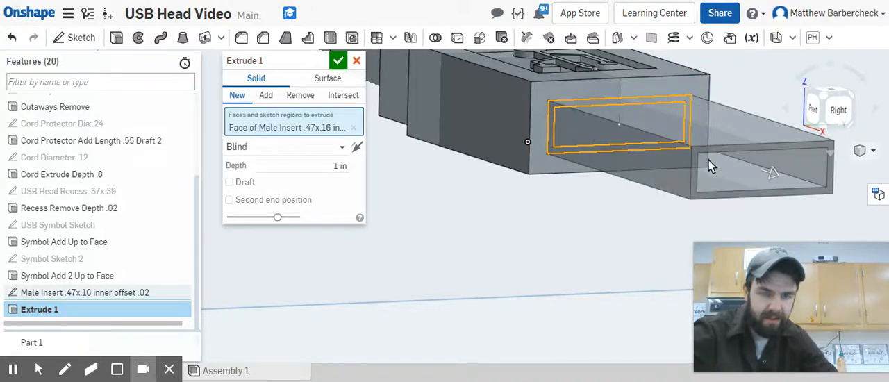
mouse_move(747, 170)
right_down()
mouse_move(755, 181)
mouse_move(725, 155)
right_up()
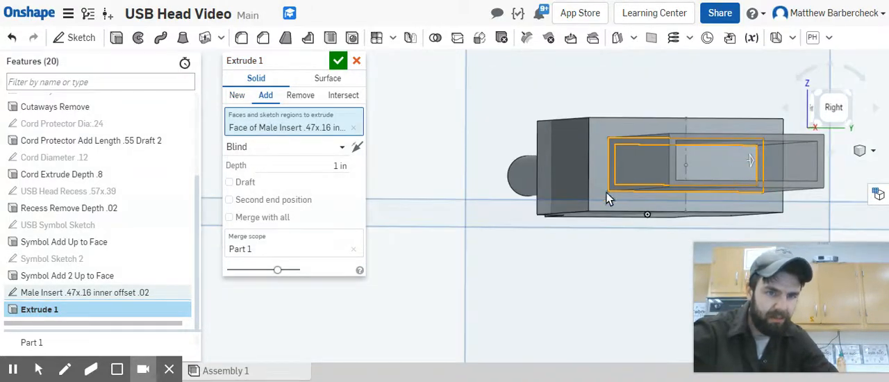
right_drag(607, 192, 613, 208)
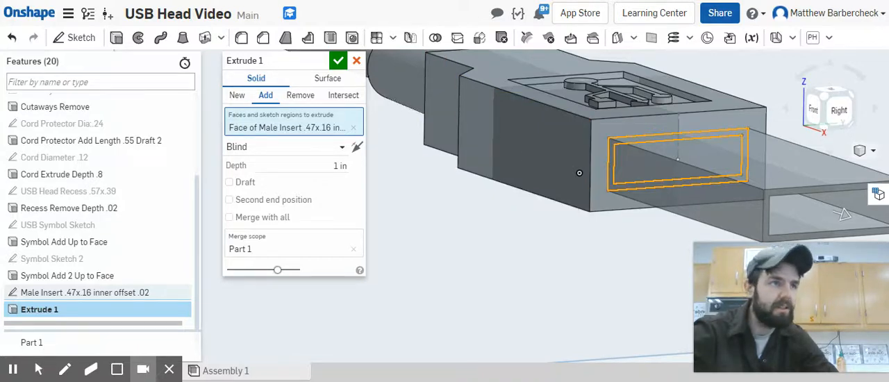
Step: Set the extrusion depth to 0.47 in, name the feature "Male Insert Add Depth .47" and accept it
click(340, 167)
key(BackSpace)
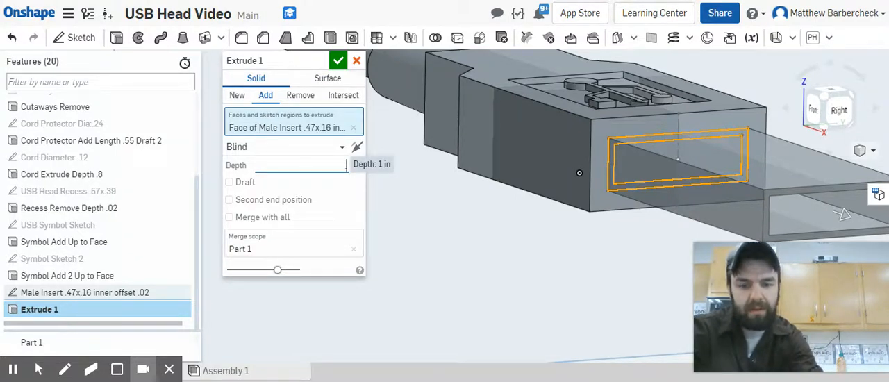
text(.47)
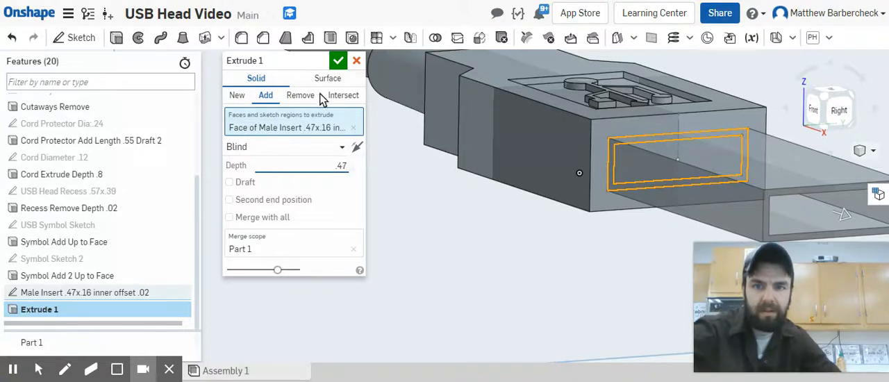
click(310, 61)
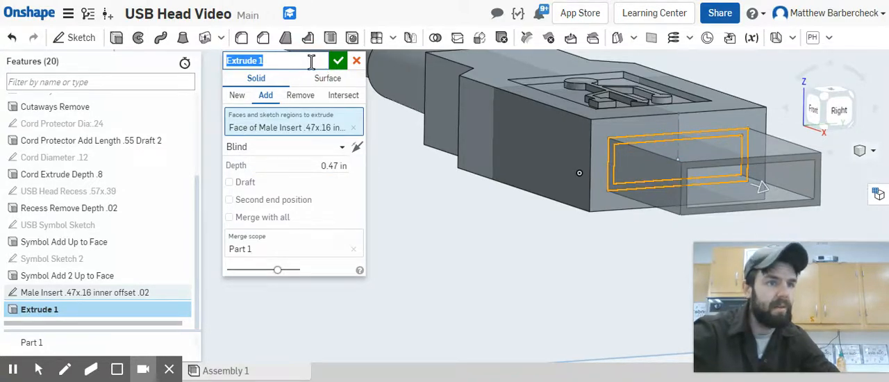
text(Male Insert Add Depth .47)
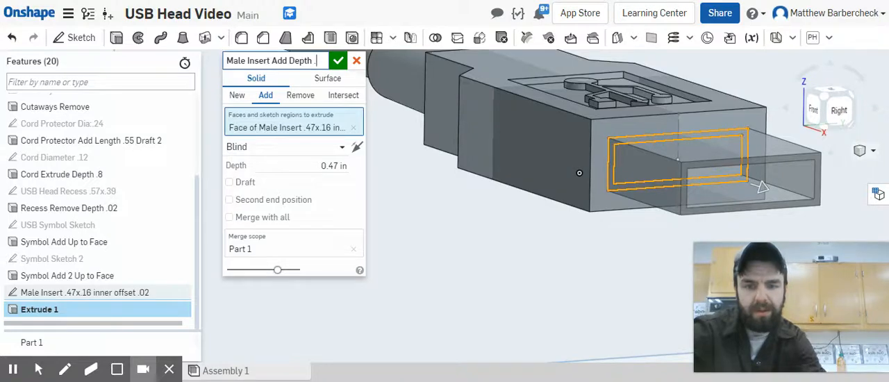
click(338, 60)
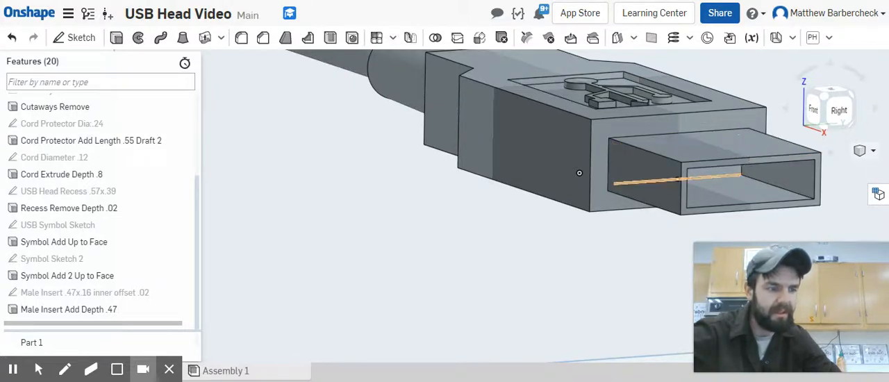
Step: Start a new sketch on the top face of the male insert, viewed from the top
right_drag(672, 129, 661, 150)
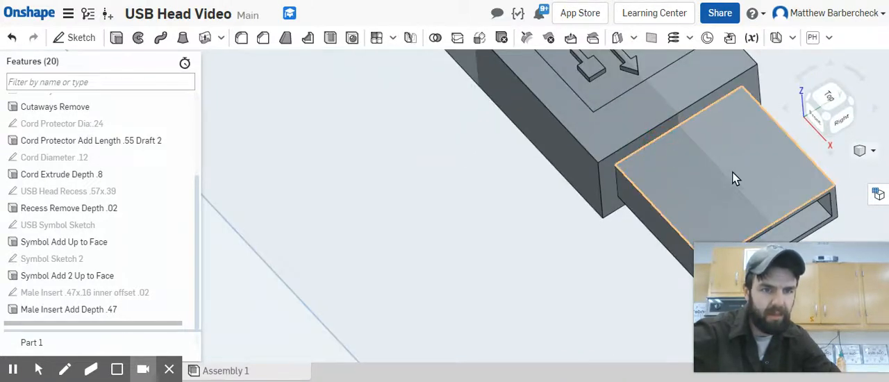
click(836, 104)
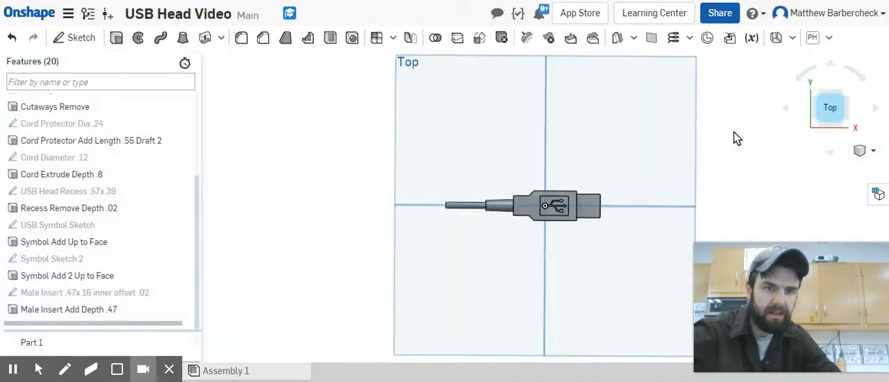
click(536, 227)
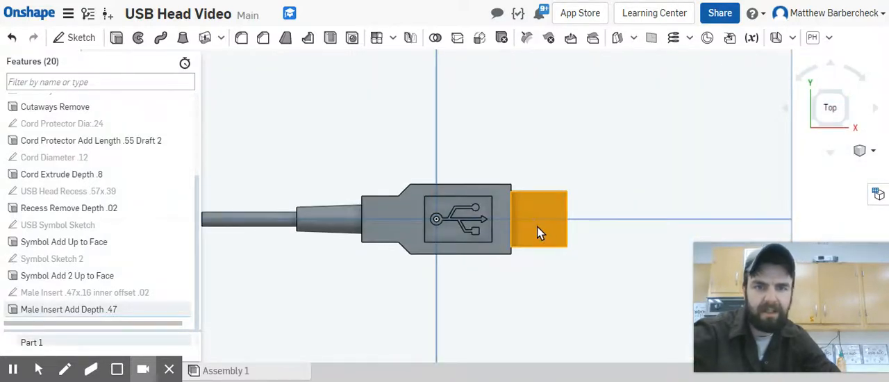
click(74, 39)
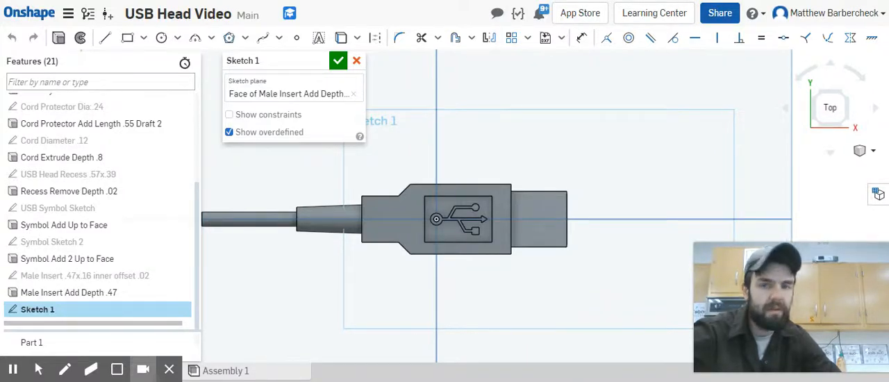
Step: Draw a horizontal 0.47 in line along the middle of the insert's top face and convert it to construction geometry
click(105, 37)
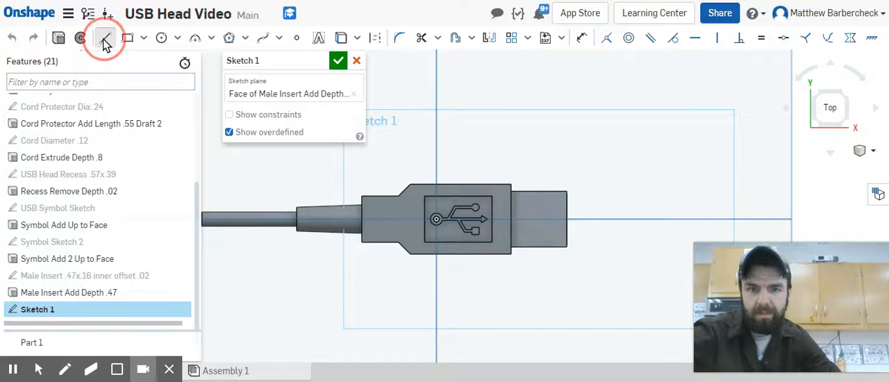
click(513, 221)
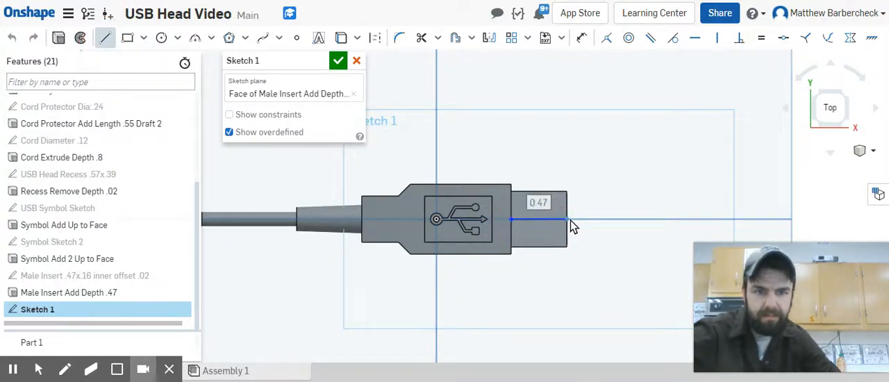
click(571, 220)
key(Escape)
click(557, 219)
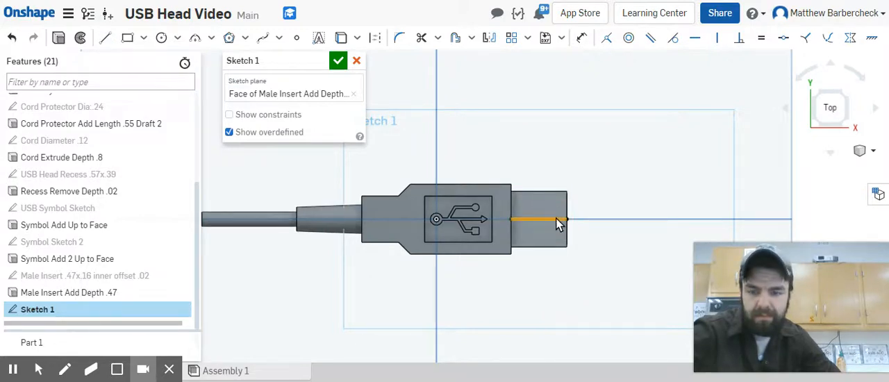
key(q)
click(641, 153)
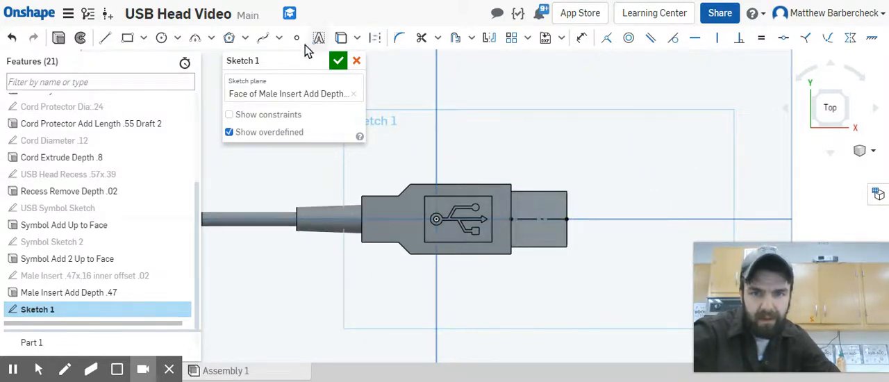
Step: Sketch a small center point rectangle above the construction line on the insert's top face
click(143, 39)
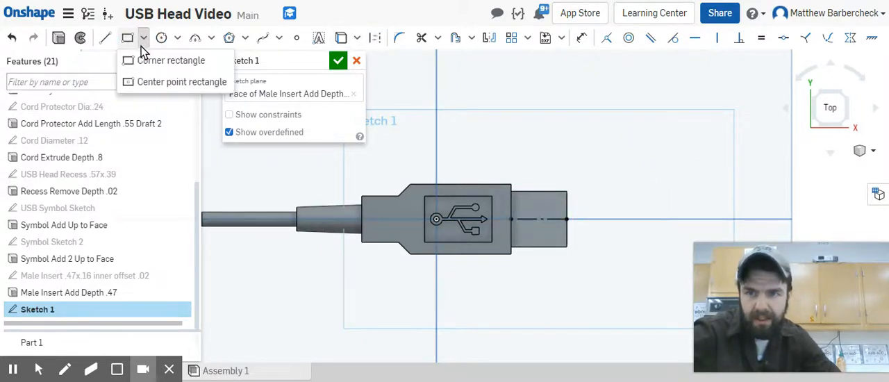
click(176, 82)
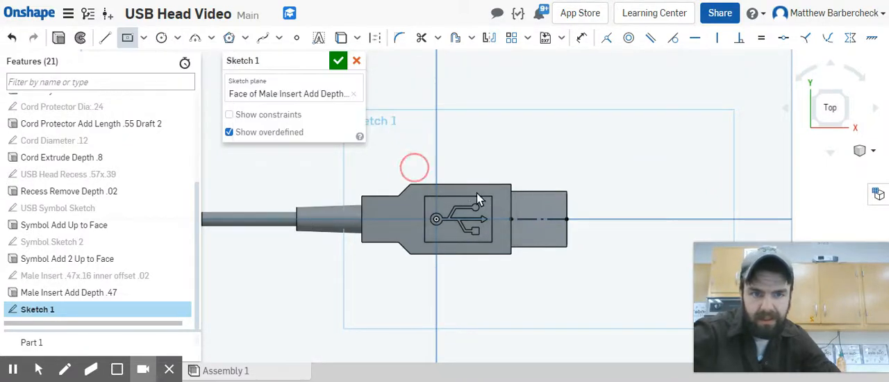
click(547, 207)
key(Escape)
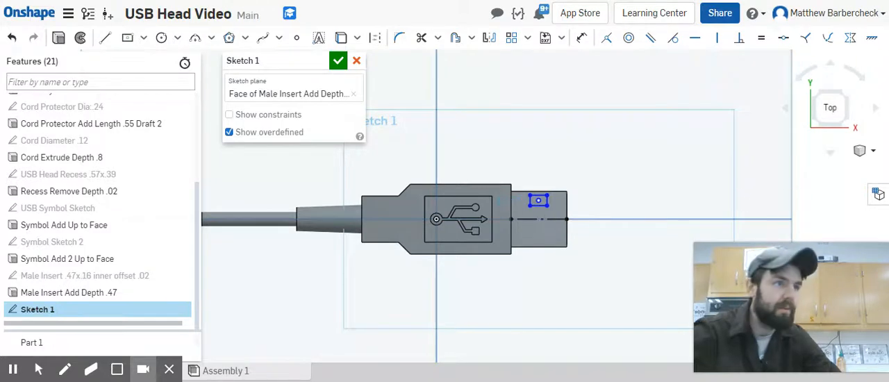
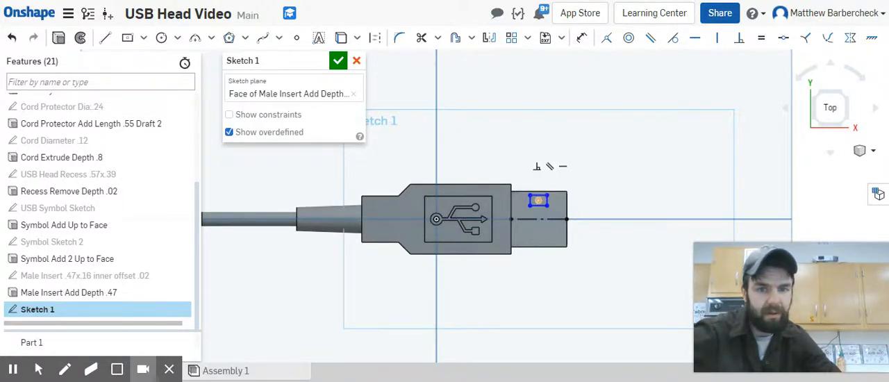
Step: Dimension the width of the small rectangle on the insert's top face to 0.08 in
click(538, 200)
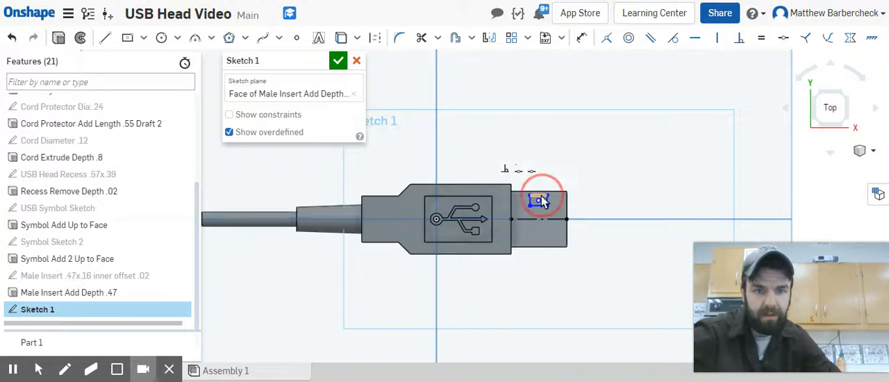
click(582, 37)
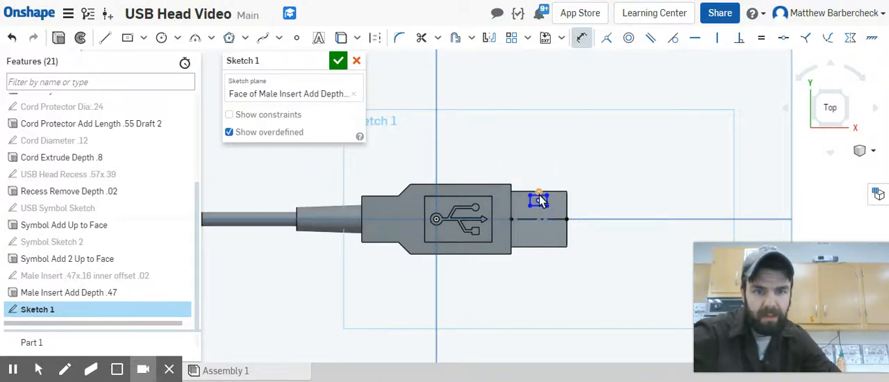
scroll(542, 202, up, 3)
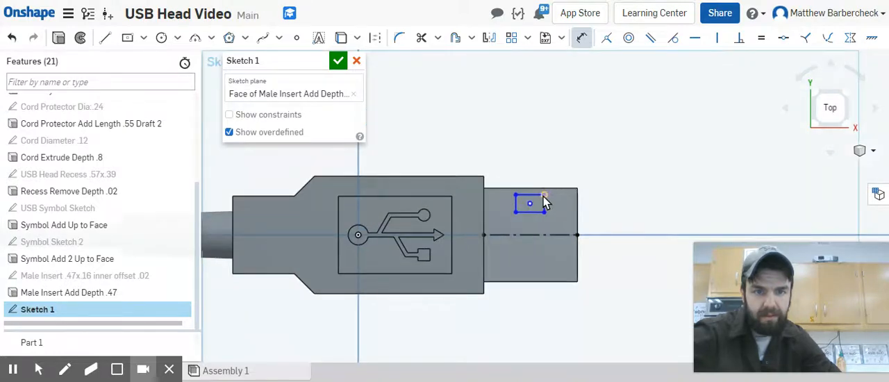
click(527, 194)
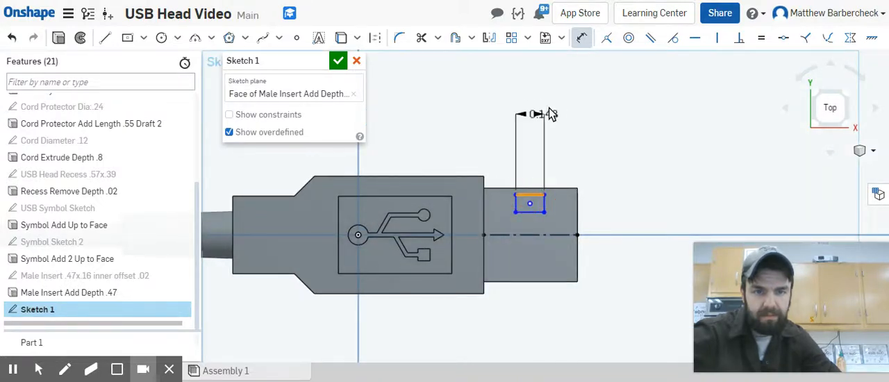
click(576, 110)
key(BackSpace)
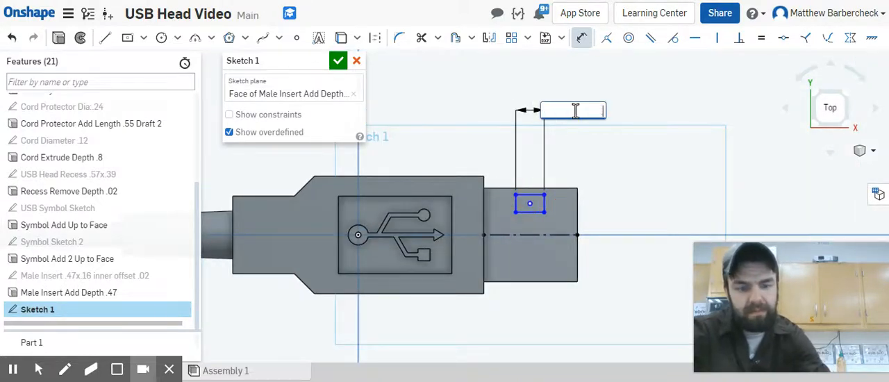
text(.08)
key(Return)
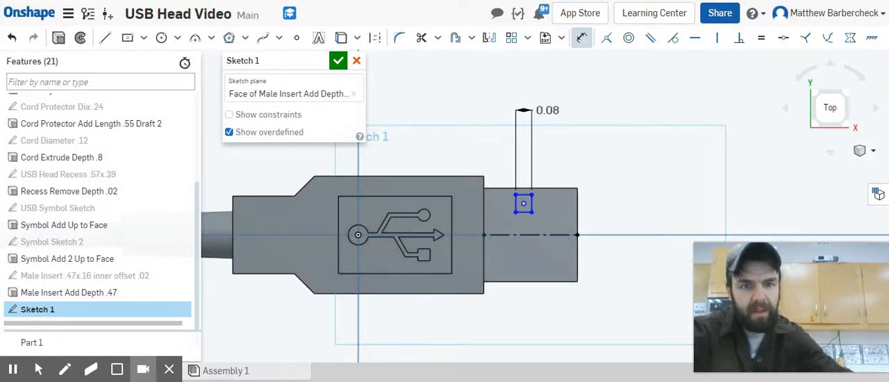
Step: Dimension the small rectangle's height to 0.1 in
click(533, 209)
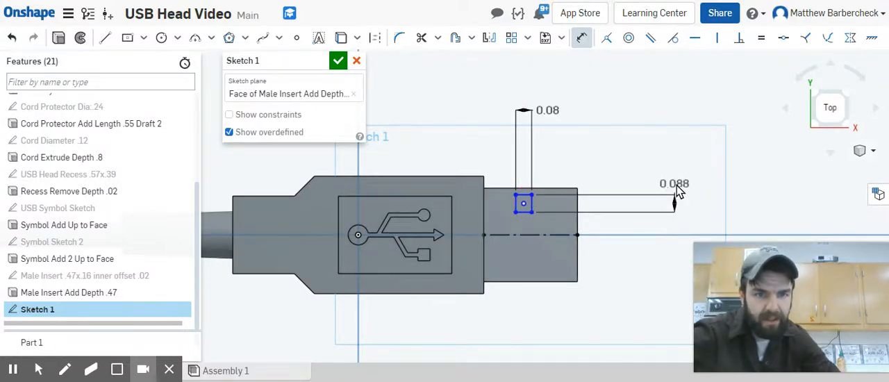
click(693, 155)
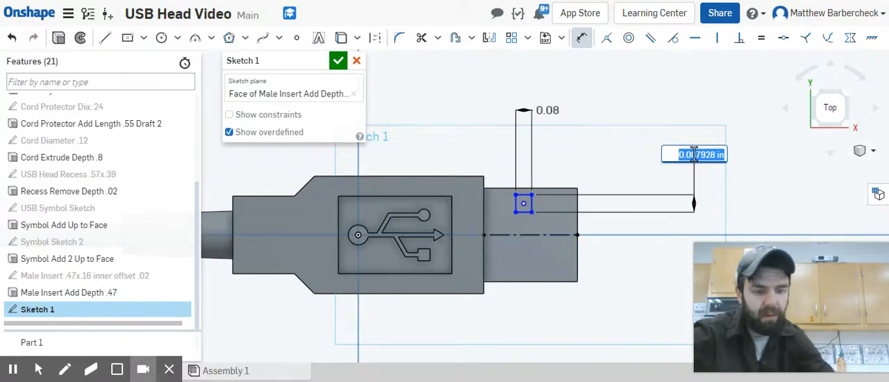
text(.1)
key(Return)
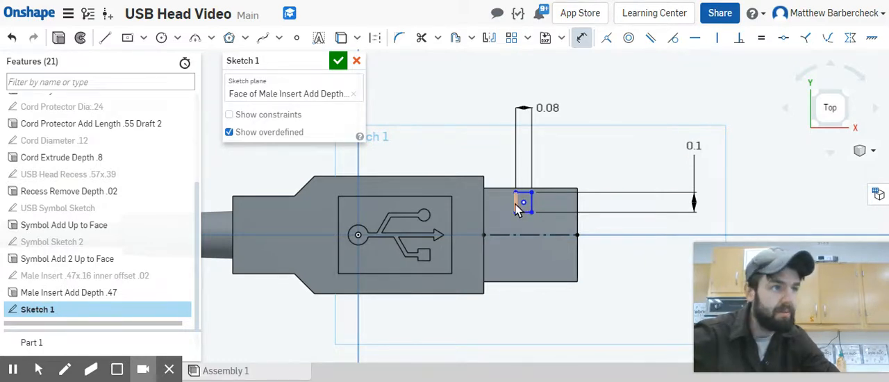
Step: Dimension the rectangle's center point 0.24 in horizontally from the USB head's end edge where the insert begins
click(527, 203)
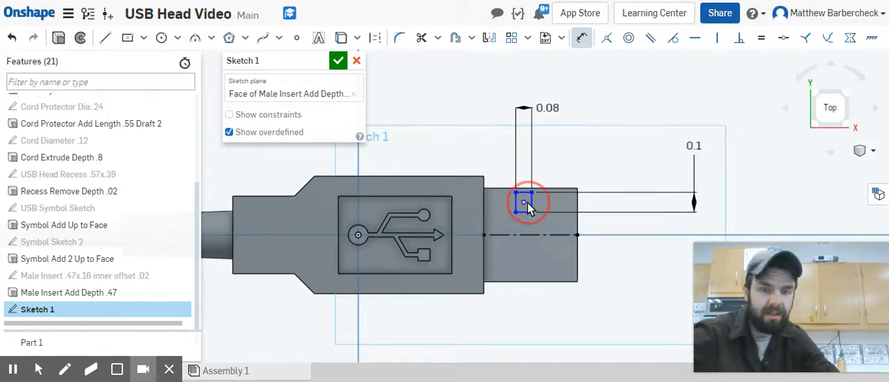
click(486, 207)
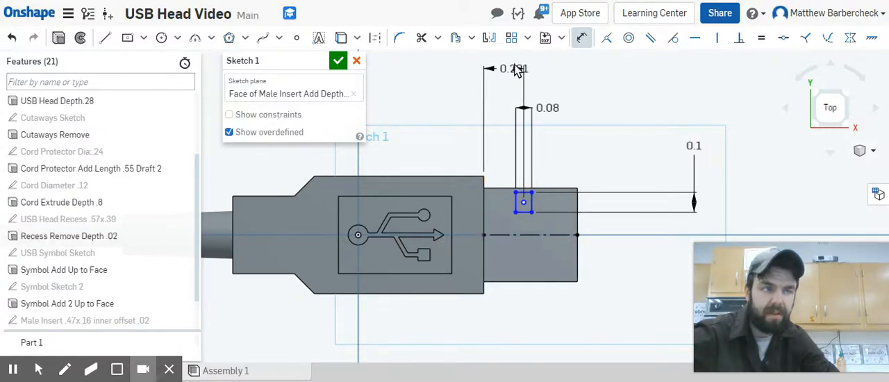
click(514, 60)
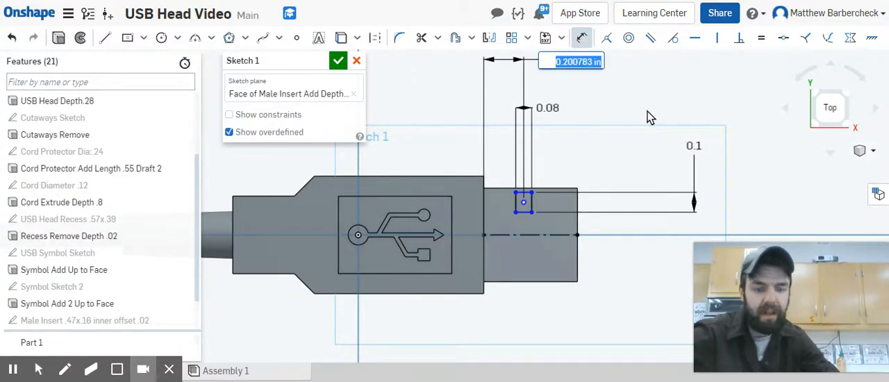
text(.24)
key(Return)
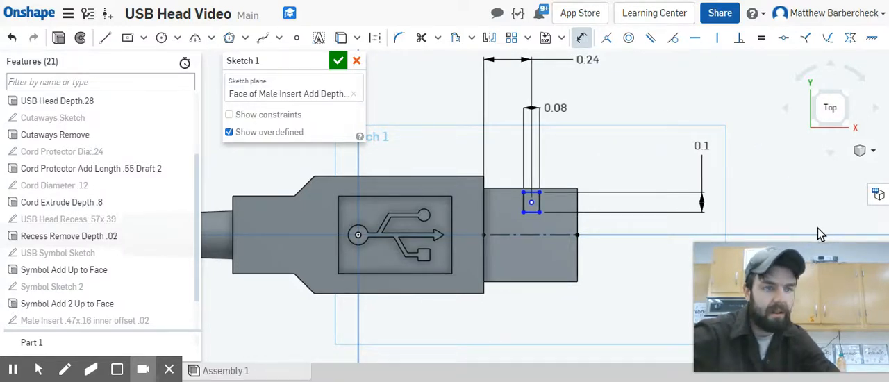
Step: Dimension the rectangle's center point 0.11 in above the construction centerline
click(531, 202)
click(537, 235)
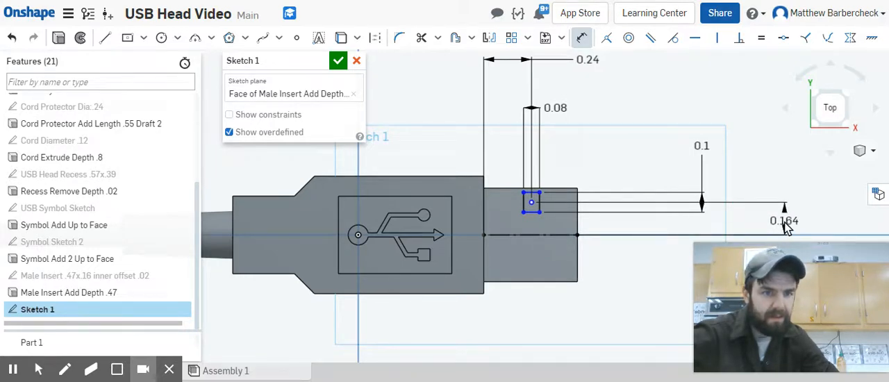
click(784, 221)
text(11)
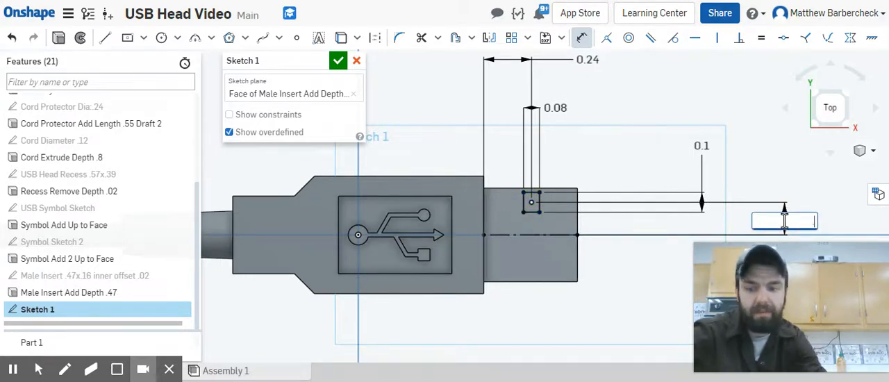
key(Return)
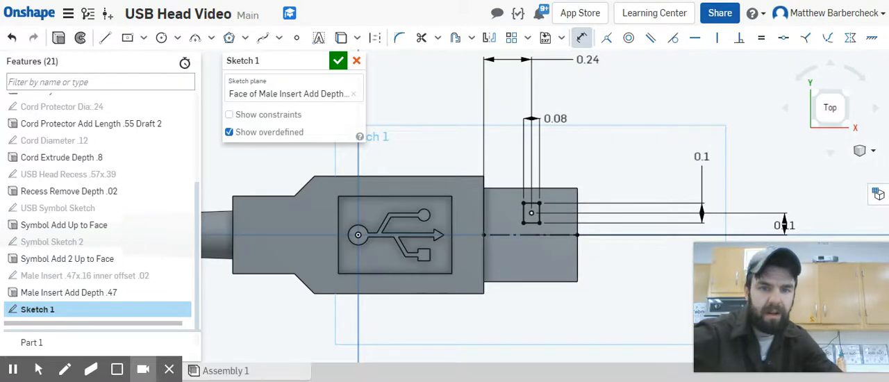
Step: Mirror all four sides of the rectangle across the construction centerline of the insert
click(457, 39)
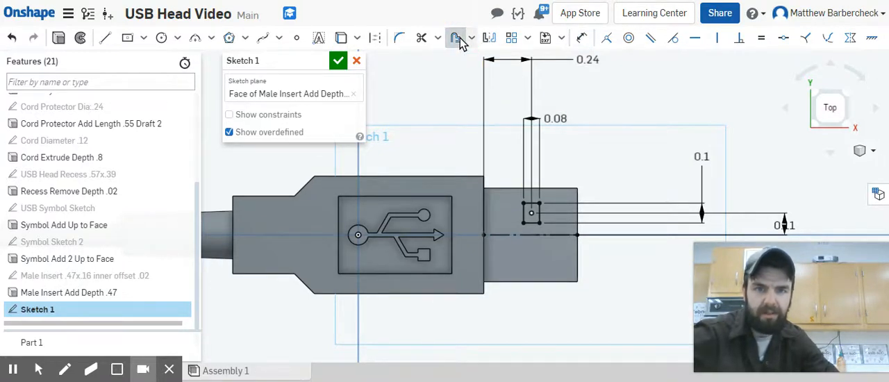
click(459, 39)
click(488, 37)
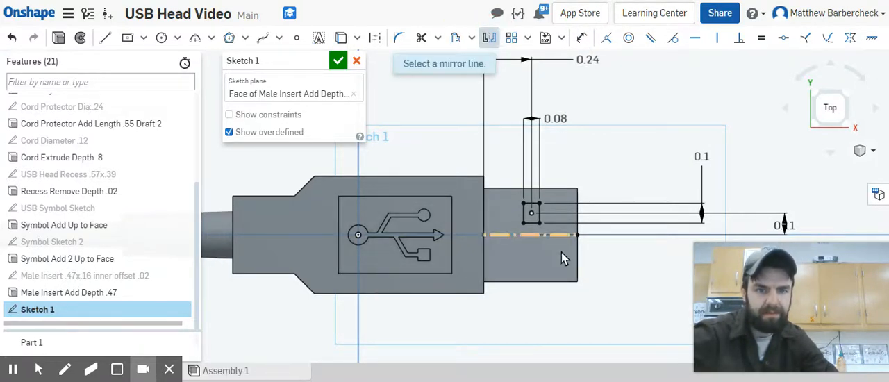
click(549, 237)
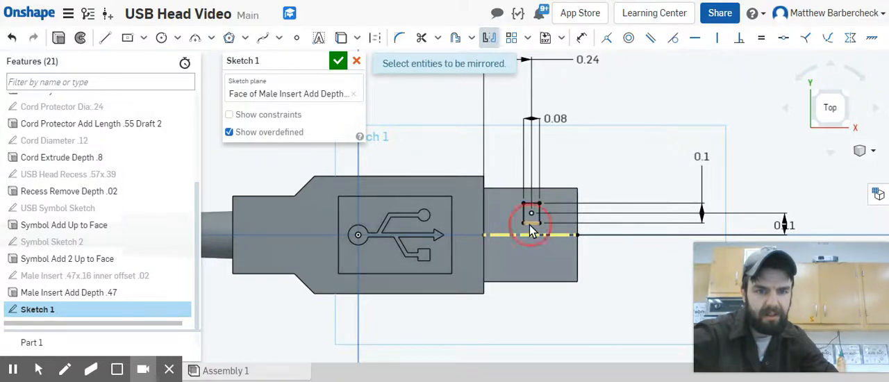
click(528, 222)
click(524, 210)
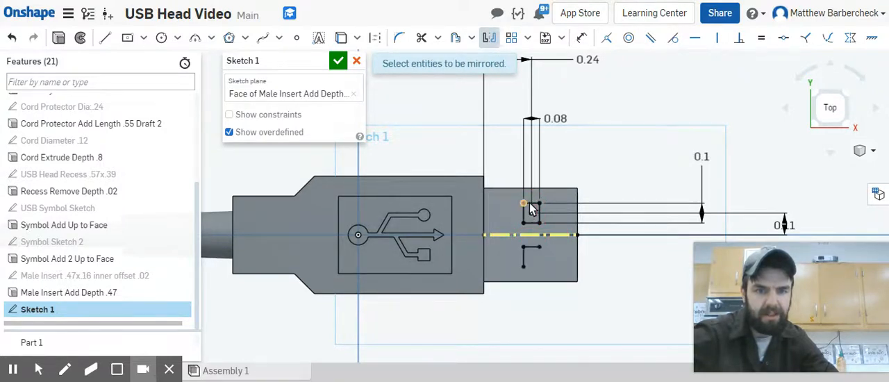
click(529, 204)
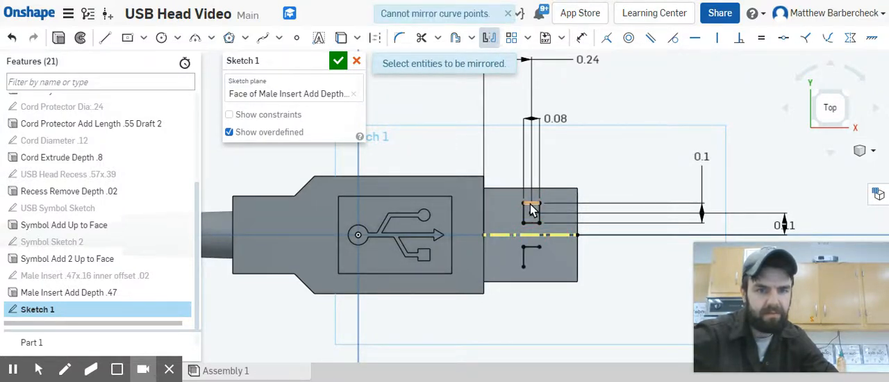
click(531, 204)
click(539, 213)
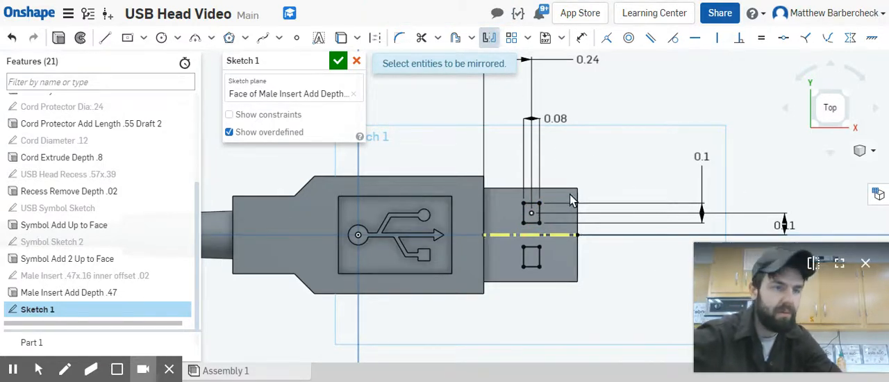
Step: Rename the sketch "Connector Prongs .08x.1" and accept it
click(322, 61)
text(C)
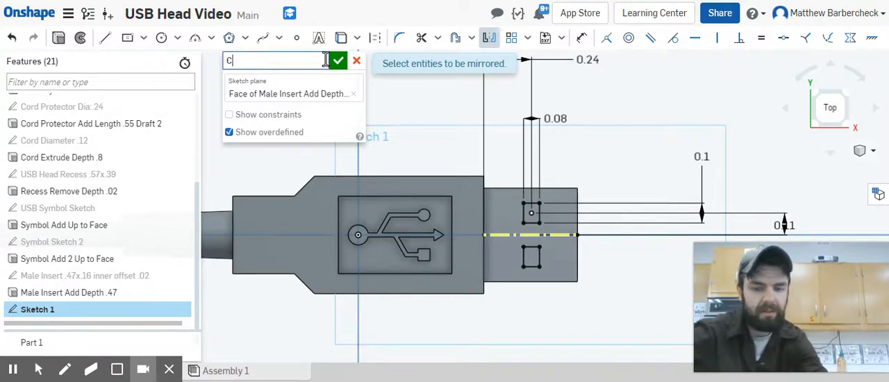
text(onnector Prongs .08x.1)
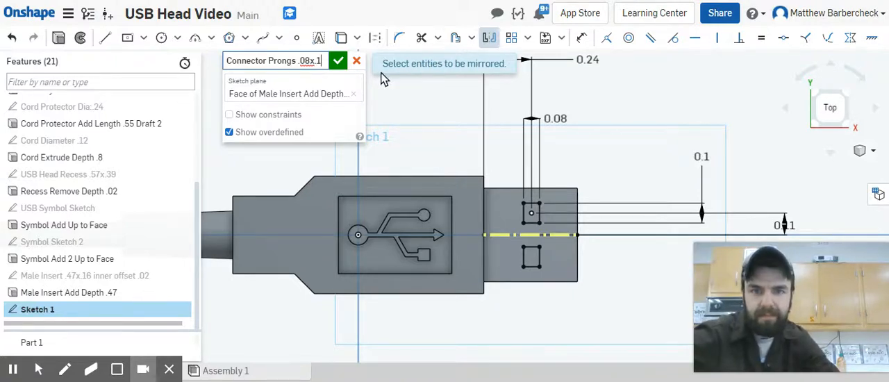
click(338, 62)
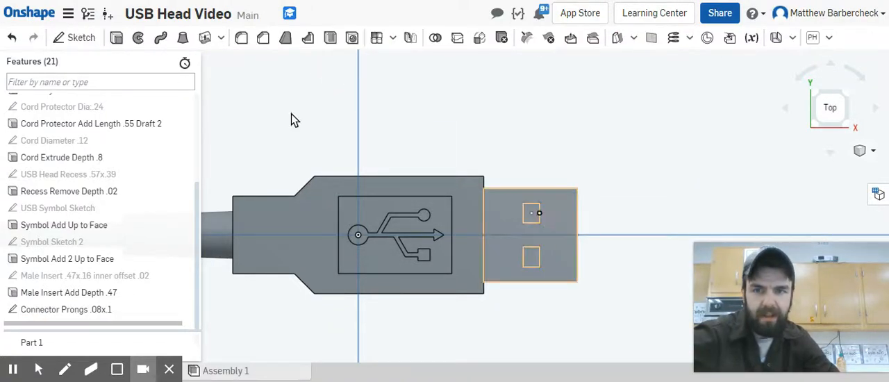
Step: Start an extrude and name the feature "Connector Prongs Remove Up to next"
click(118, 40)
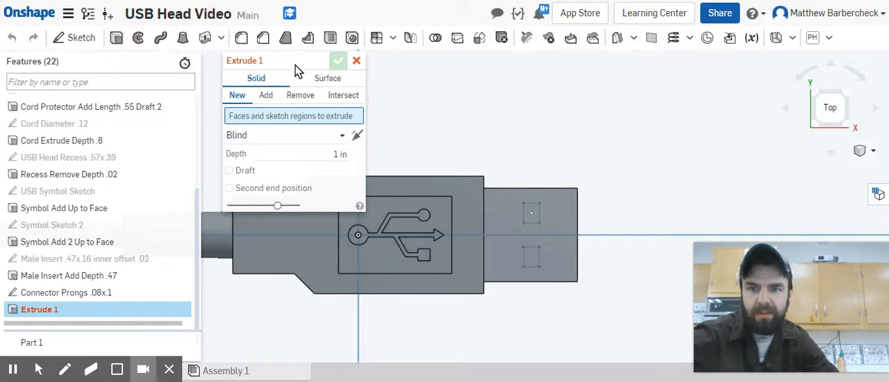
click(305, 62)
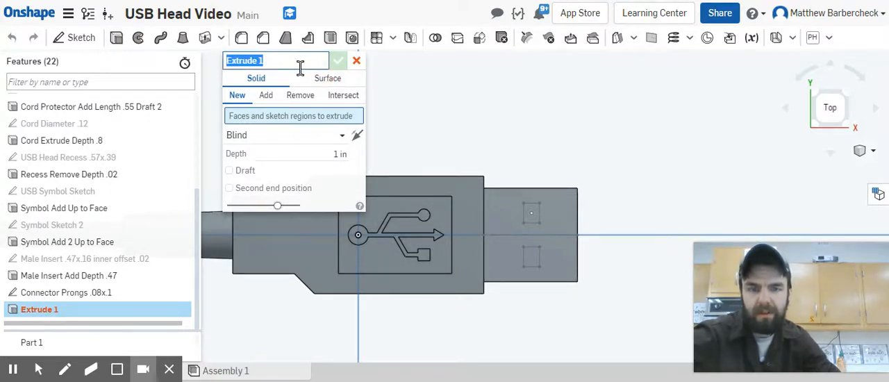
text(Connector Prog)
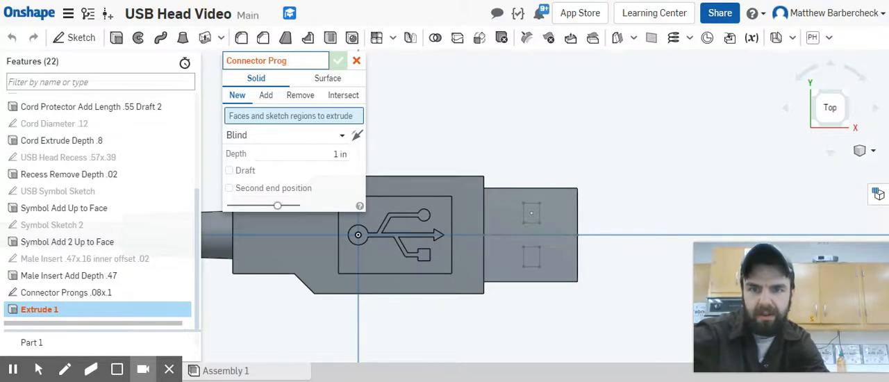
key(BackSpace)
text(ngs Remove)
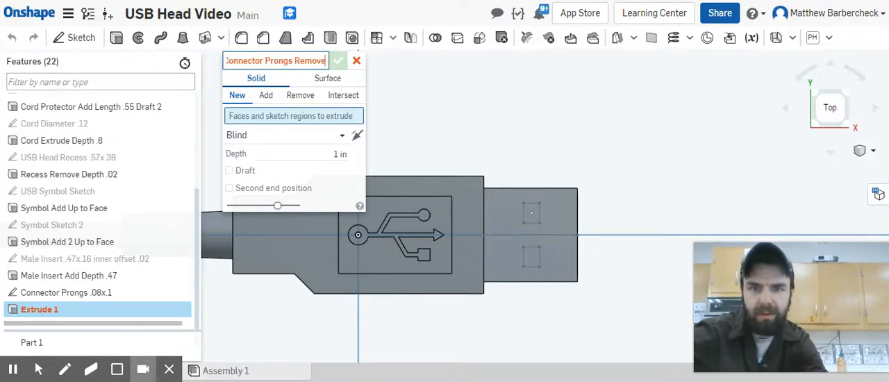
text( Up to next)
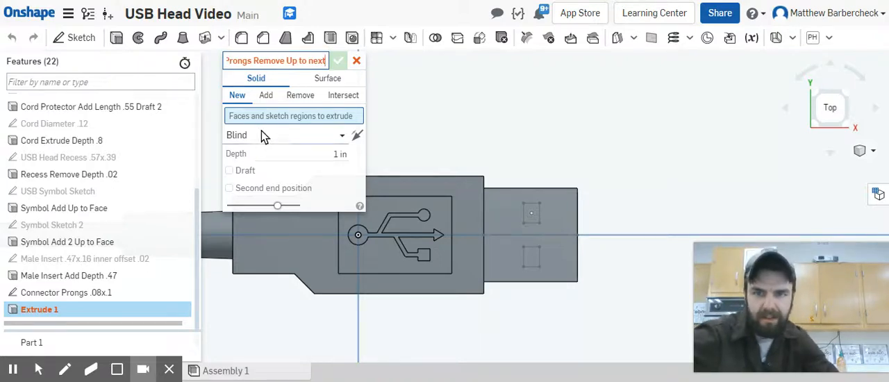
key(Return)
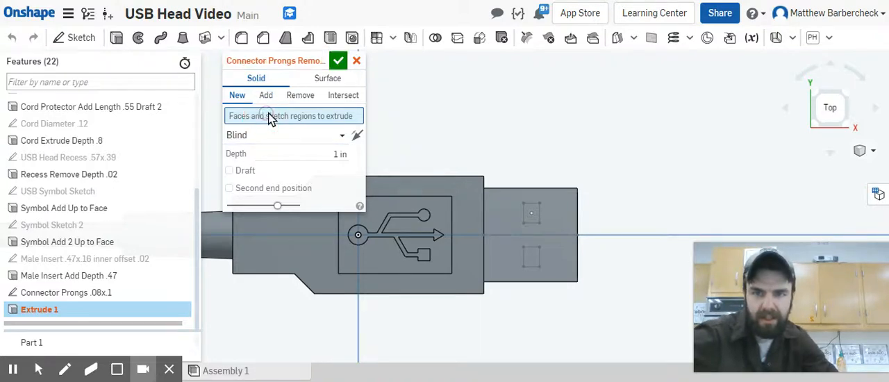
Step: Extrude both connector prong rectangles as a Remove operation with the end type Up to next, and accept the feature
click(532, 213)
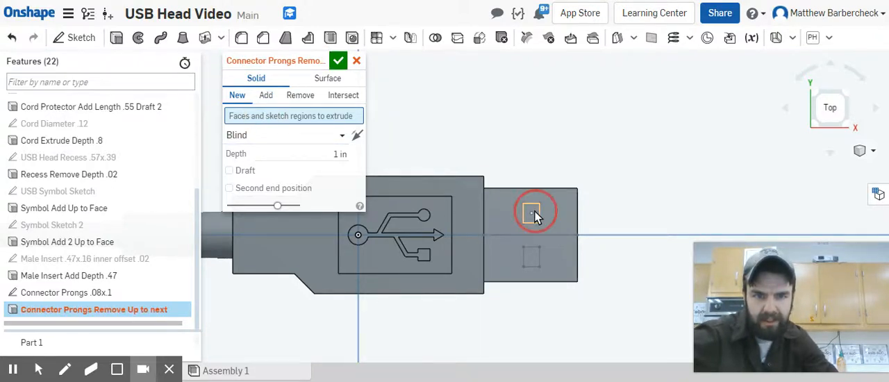
click(532, 259)
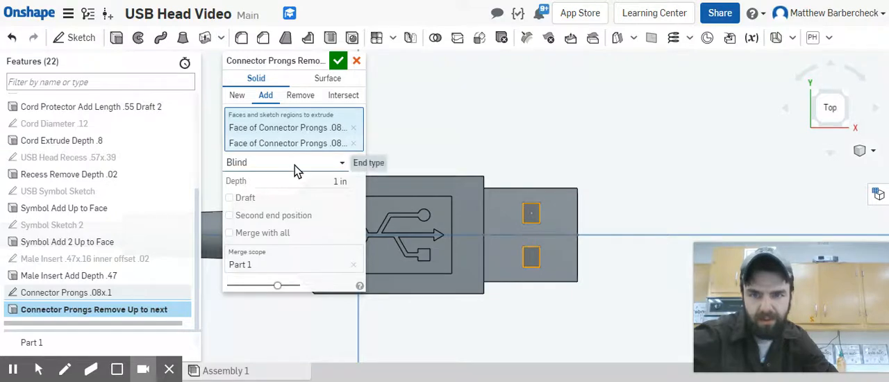
click(300, 96)
click(342, 164)
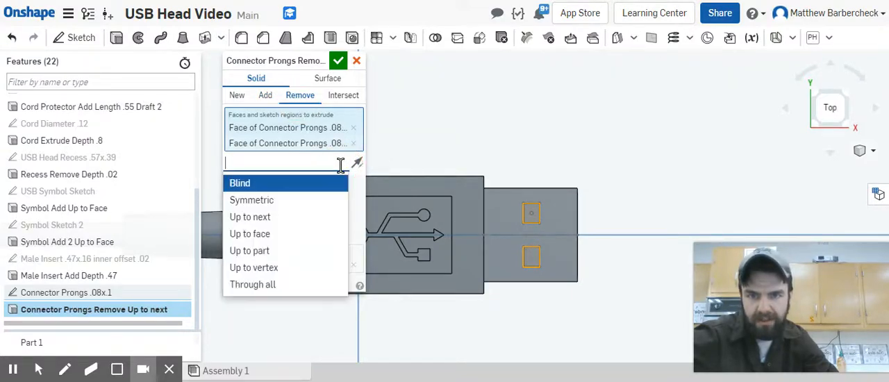
click(289, 216)
right_drag(506, 300, 429, 255)
scroll(395, 188, up, 4)
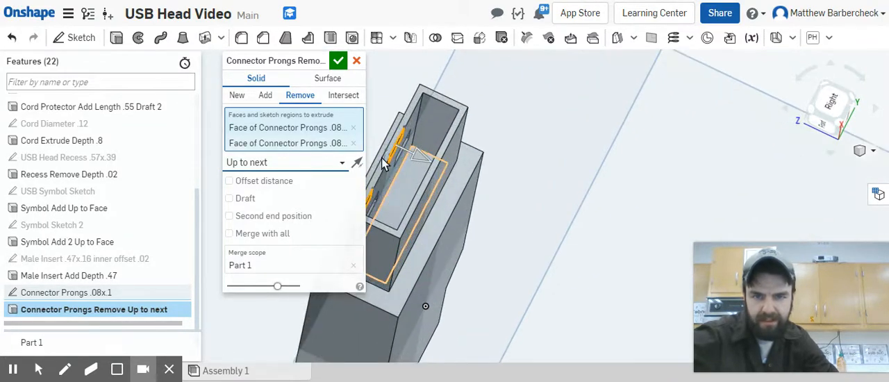
right_drag(403, 162, 420, 172)
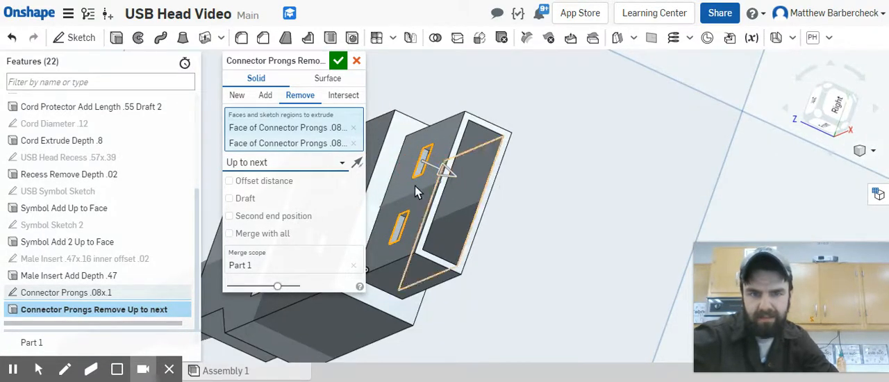
click(338, 60)
Step: Start a new sketch on the rim face at the open end of the male insert, viewed from the Right
right_drag(522, 218, 460, 237)
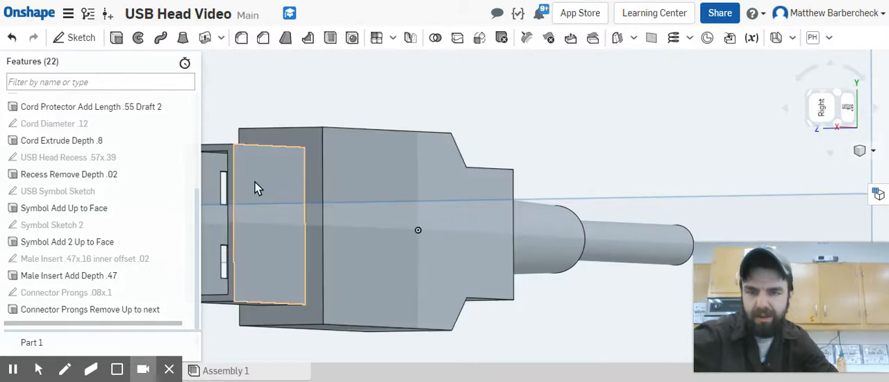
right_drag(310, 247, 333, 208)
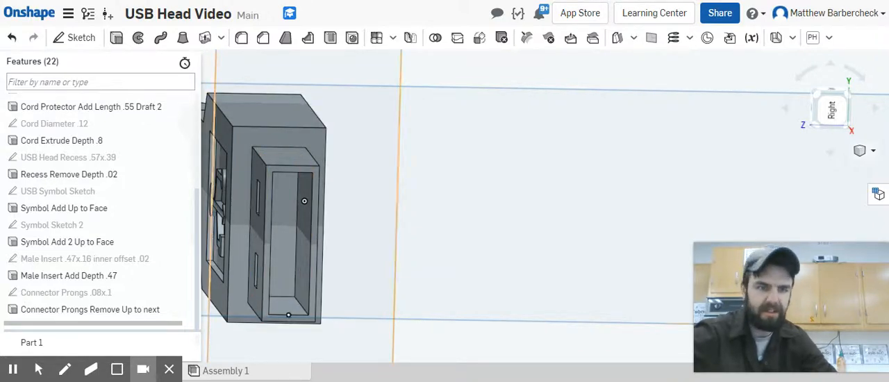
click(833, 114)
scroll(549, 194, up, 5)
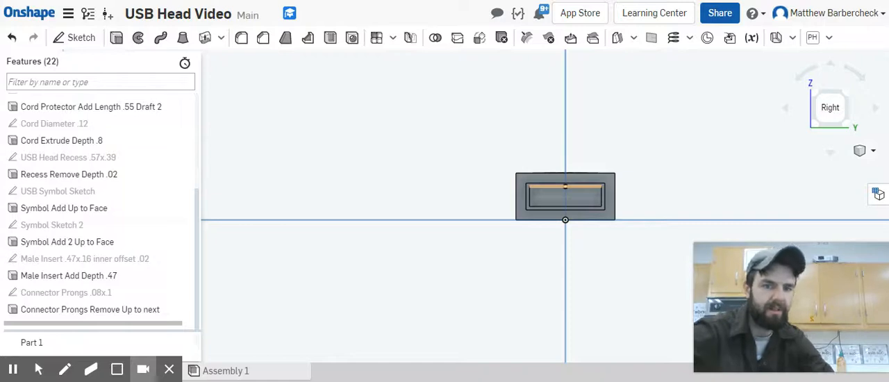
scroll(583, 176, up, 3)
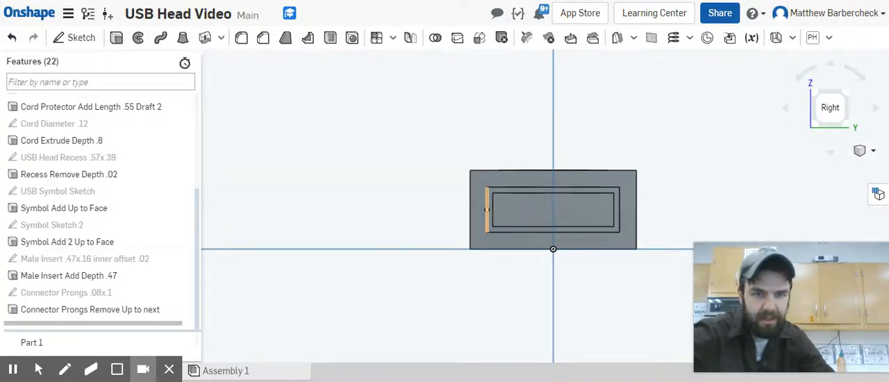
scroll(487, 209, up, 3)
click(489, 214)
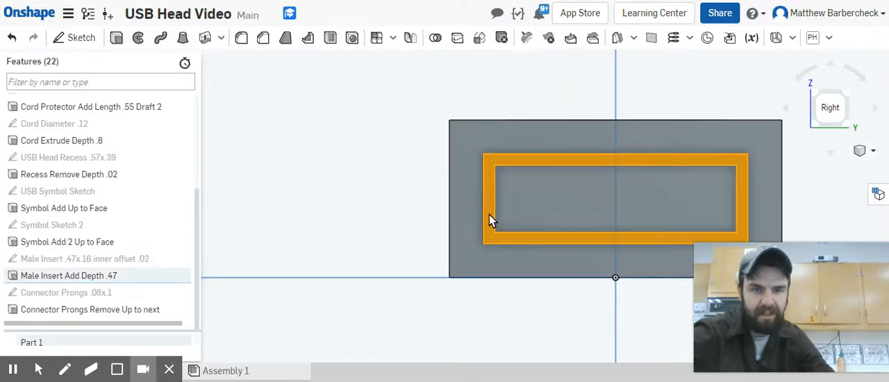
click(76, 38)
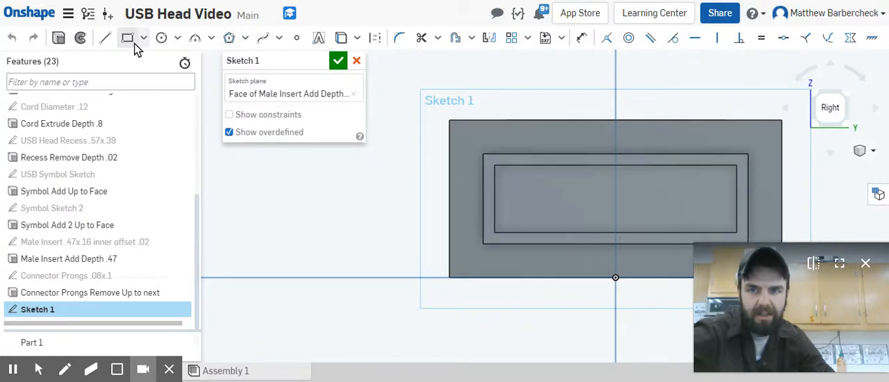
Step: Sketch a corner rectangle about 0.43 x 0.06 in across the bottom of the insert opening, from its lower inner corner to the opposite inner edge
click(127, 38)
click(494, 232)
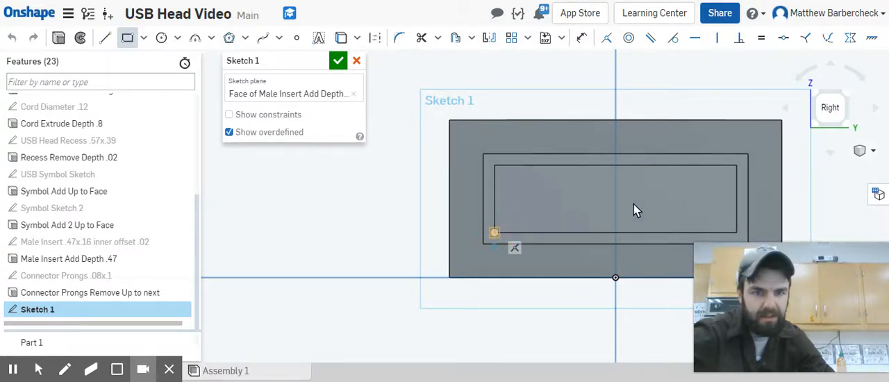
click(736, 202)
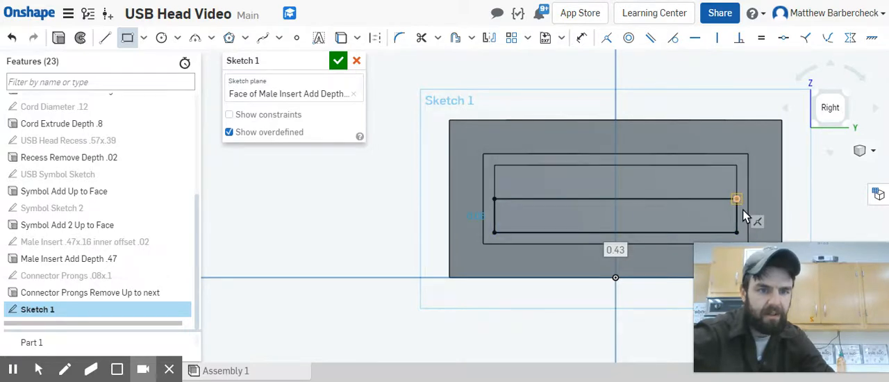
click(739, 200)
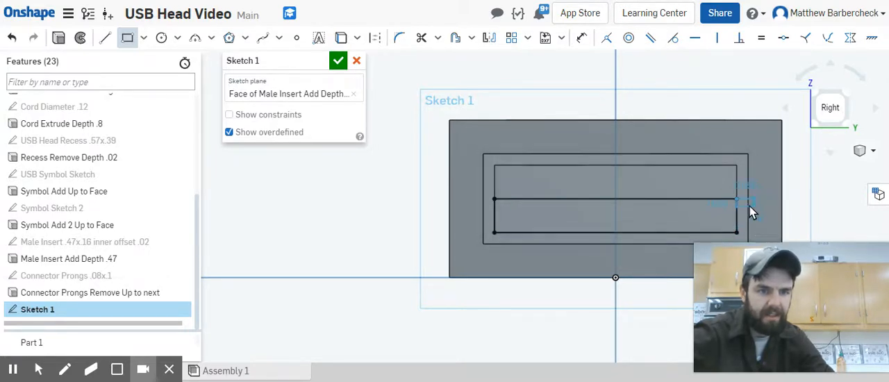
key(Escape)
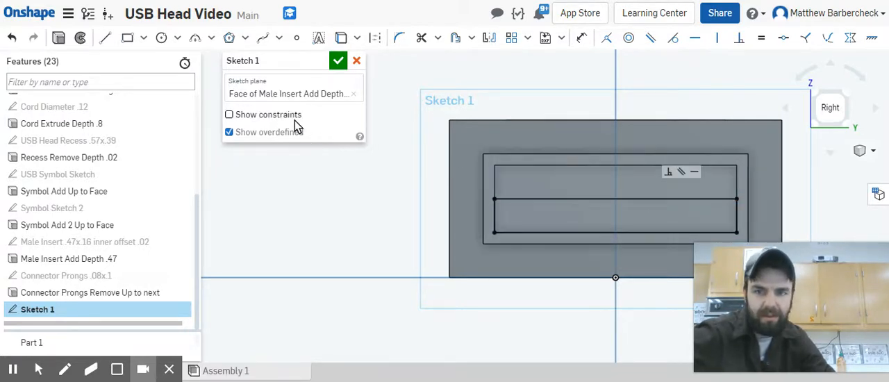
Step: Show the sketch constraints and delete the midpoint constraint holding the rectangle's corner on the opening's side edge
click(294, 118)
click(715, 189)
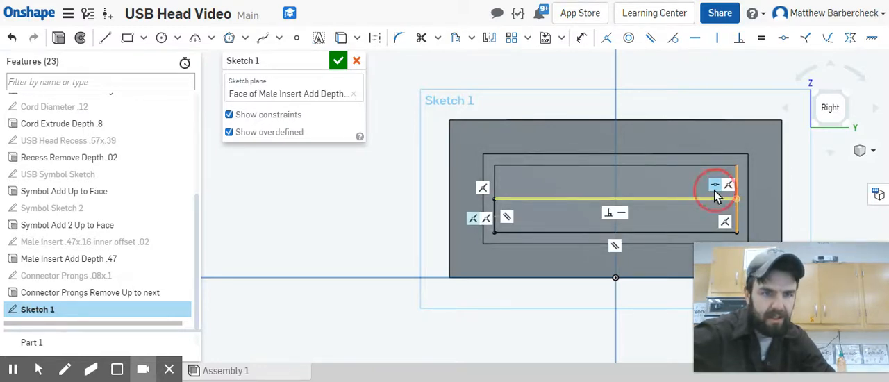
key(Delete)
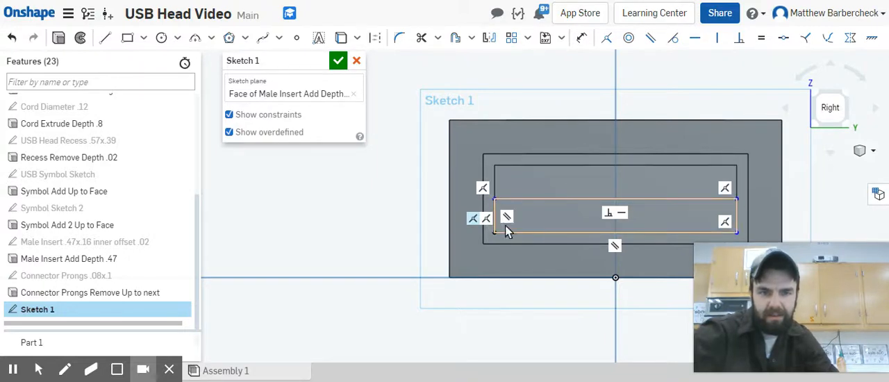
Step: Dimension the rectangle's height to 0.04 in and stretch its free end back onto the opening's side edge
click(515, 200)
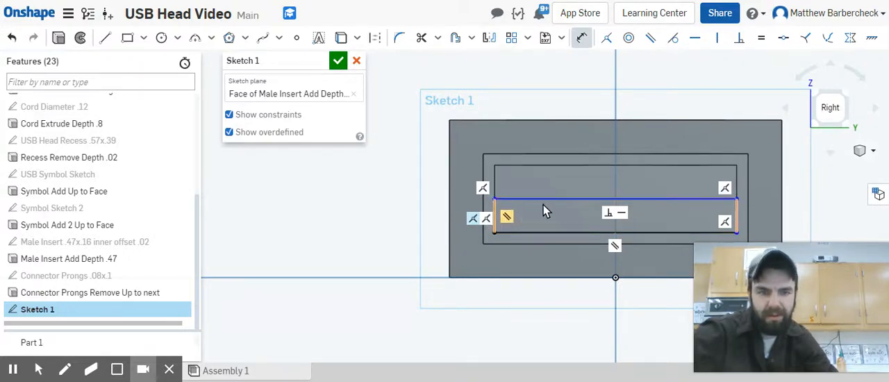
click(495, 216)
click(384, 217)
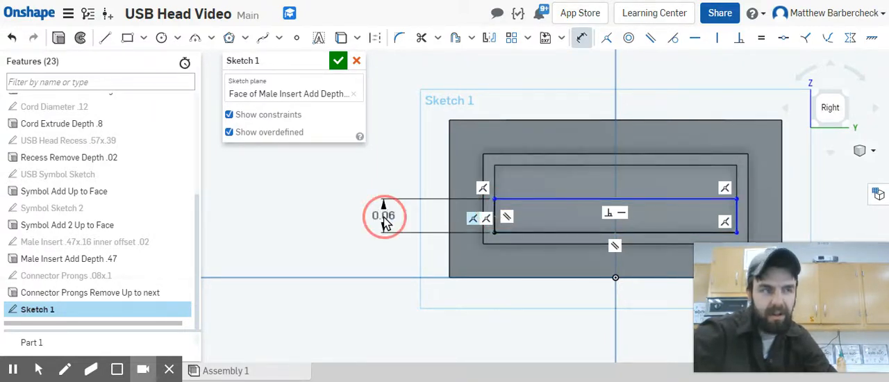
key(BackSpace)
text(.04)
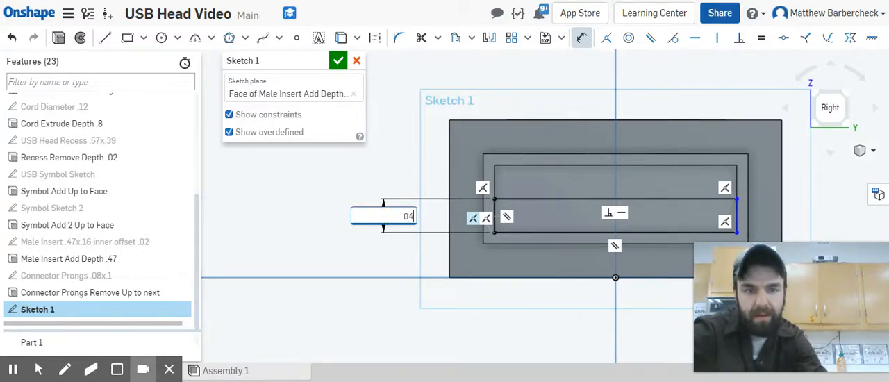
key(Return)
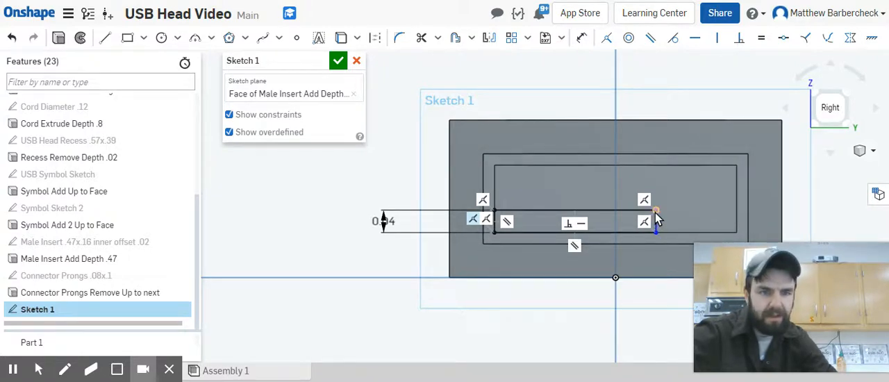
drag(656, 212, 739, 209)
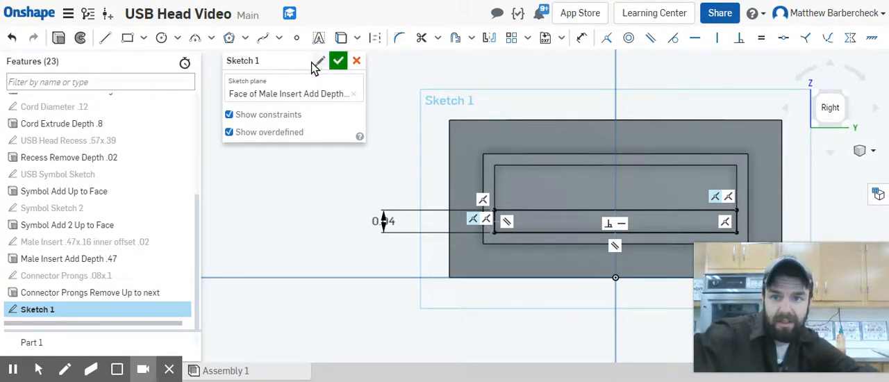
Step: Rename the sketch "Connector bottom height .4" and accept it
click(318, 62)
text(C)
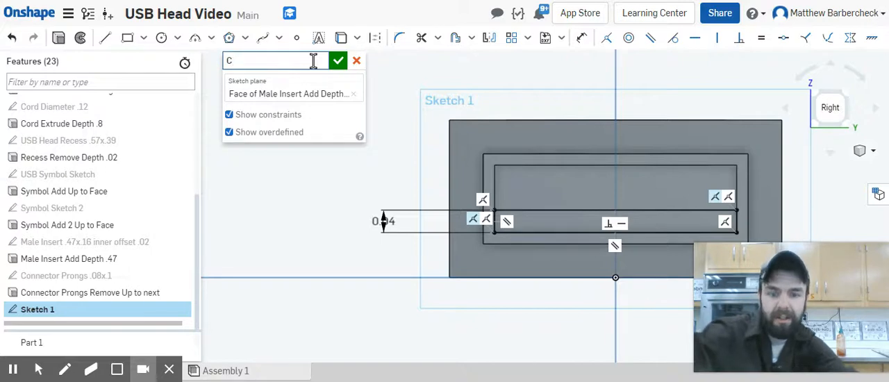
text(onnector bo)
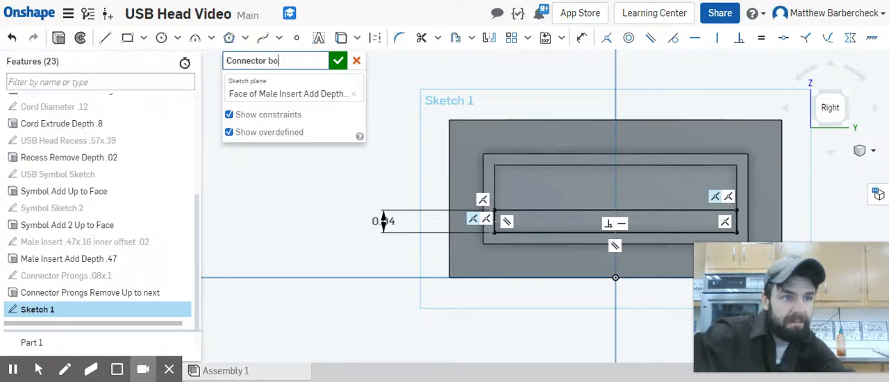
text(ttom heig)
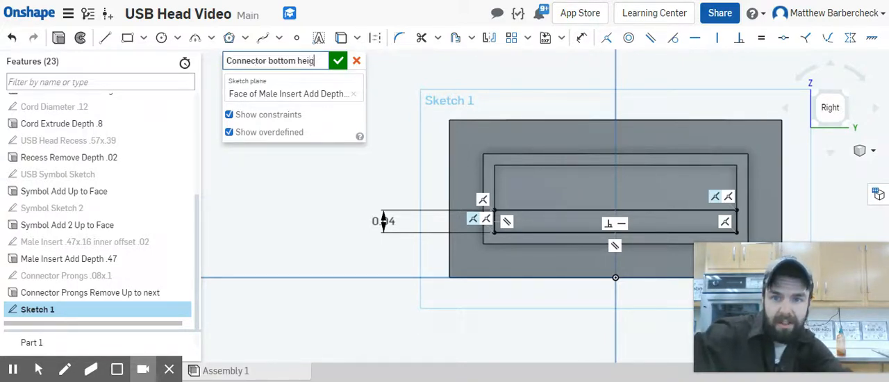
text(ht )
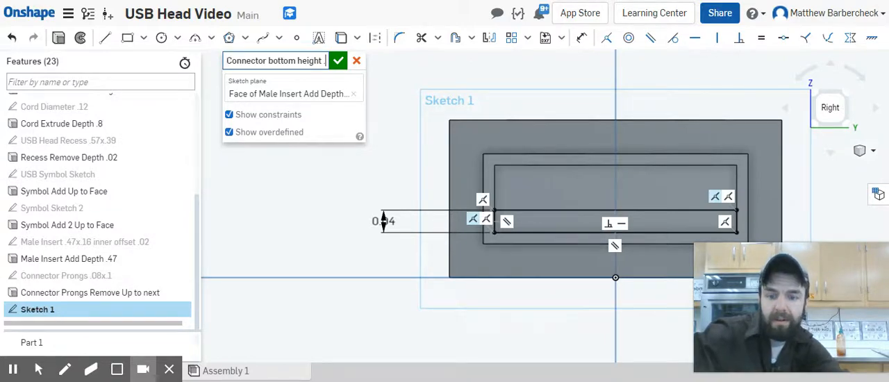
text(.044)
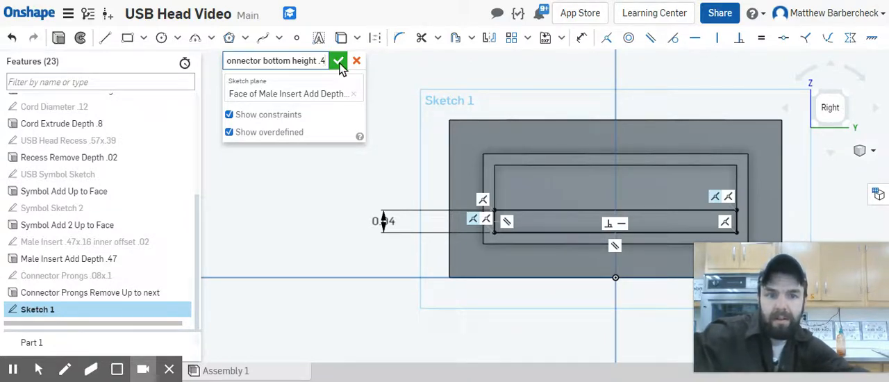
click(339, 62)
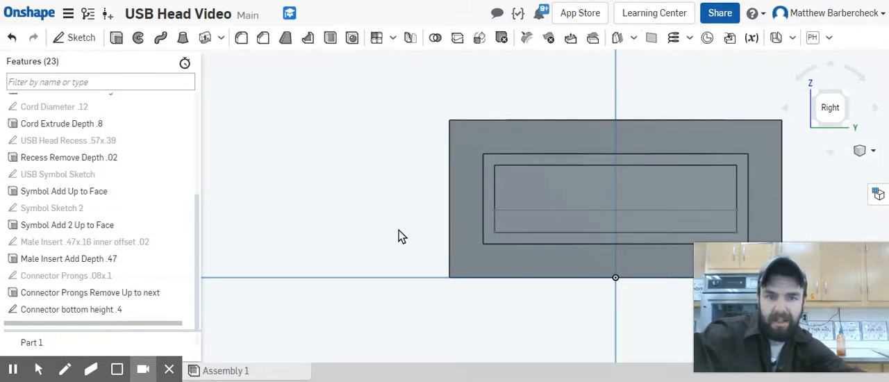
Step: Start an Extrude that adds to the solid and name it "Connector bottom add up to face"
click(116, 38)
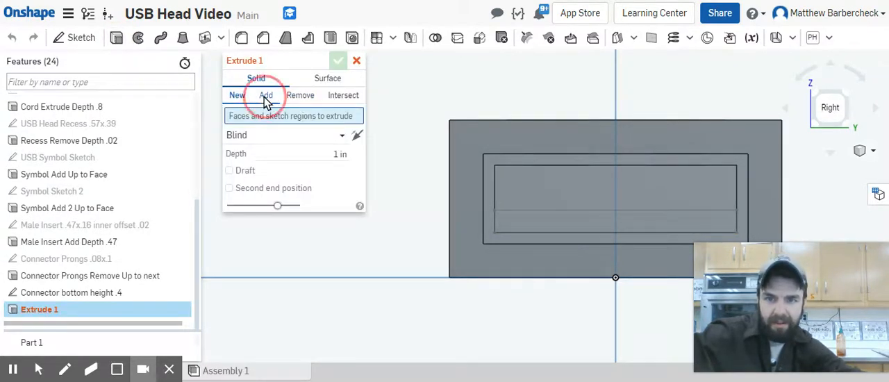
click(265, 95)
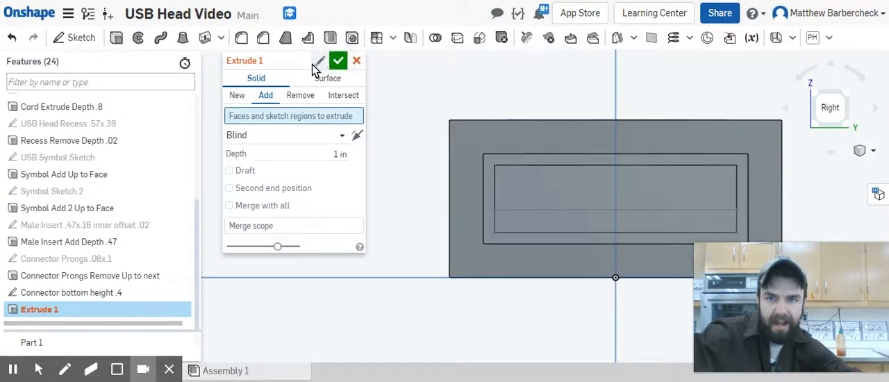
click(319, 62)
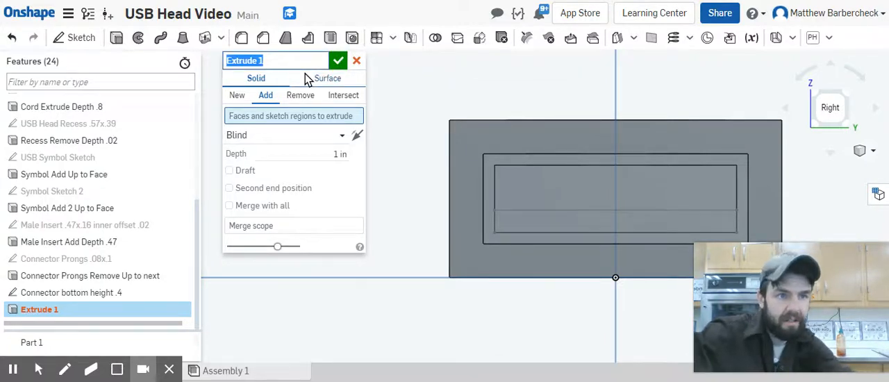
text(Connecto bo)
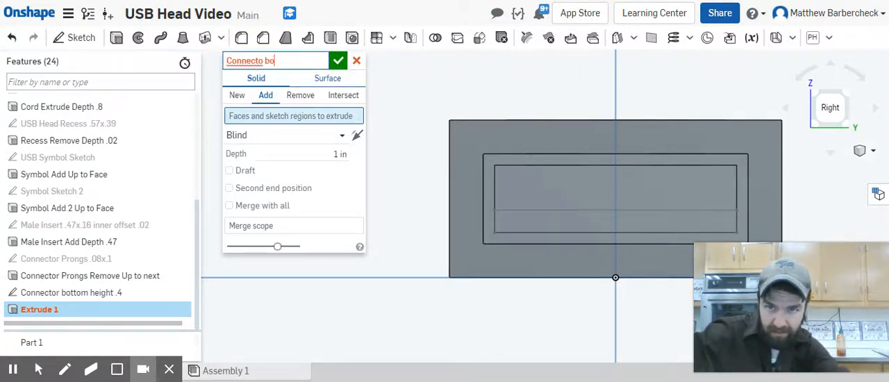
key(Return)
text(r bo)
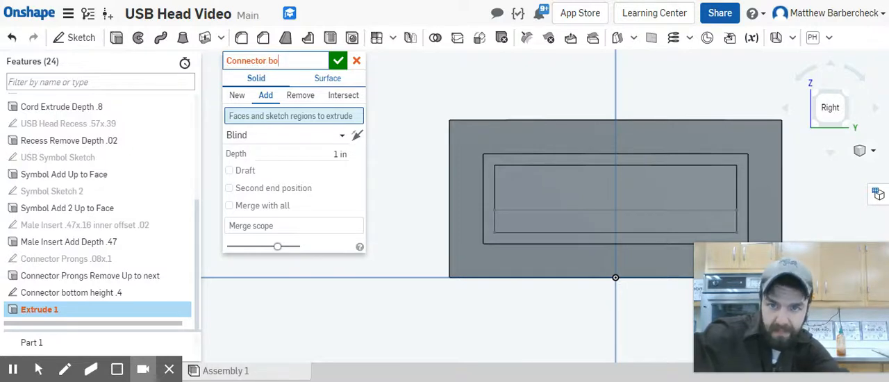
text(ttom add up to face)
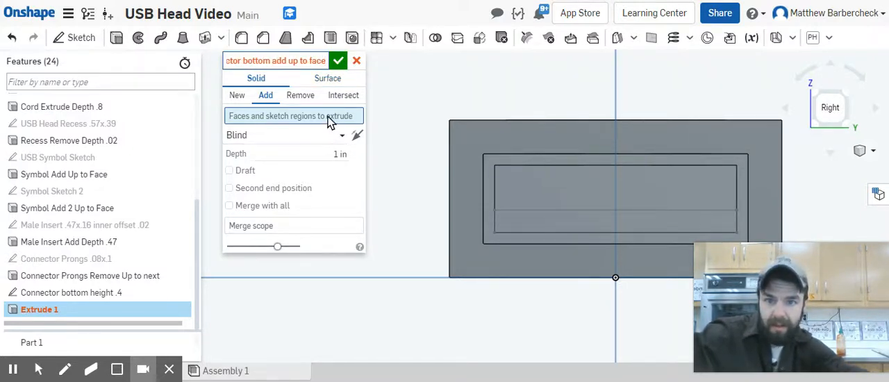
key(Return)
Step: Extrude the connector bottom rectangle with end type Up to face, ending on the USB head face inside the insert, and accept it
click(540, 223)
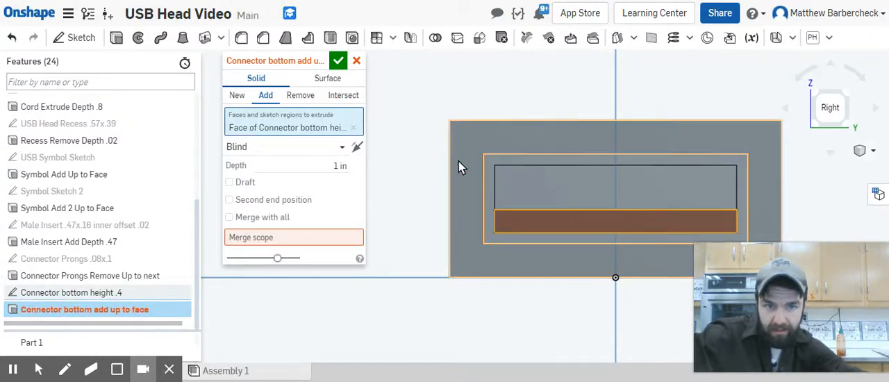
right_drag(459, 161, 471, 170)
click(361, 147)
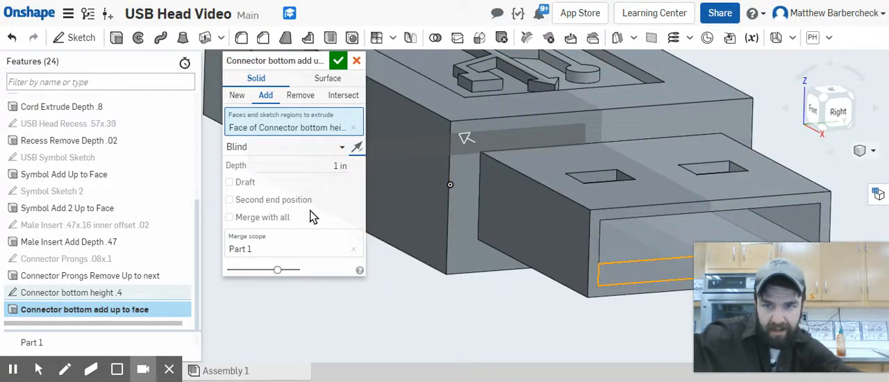
click(309, 157)
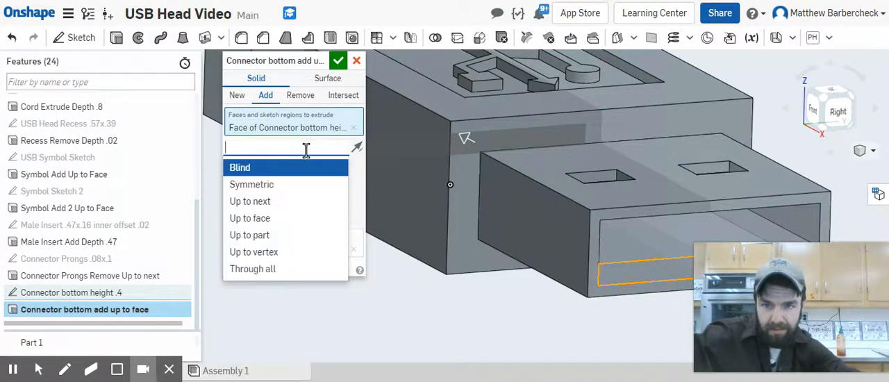
click(302, 217)
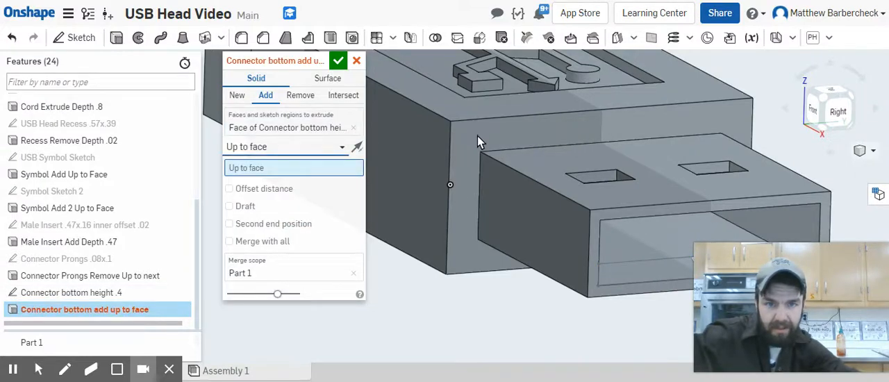
right_drag(458, 174, 602, 198)
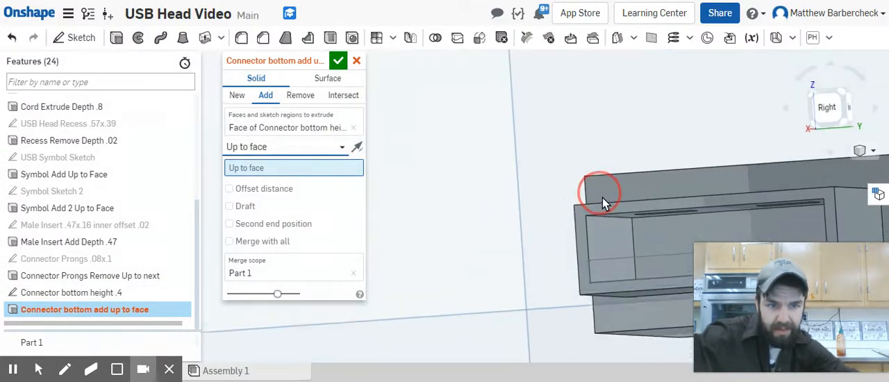
click(667, 234)
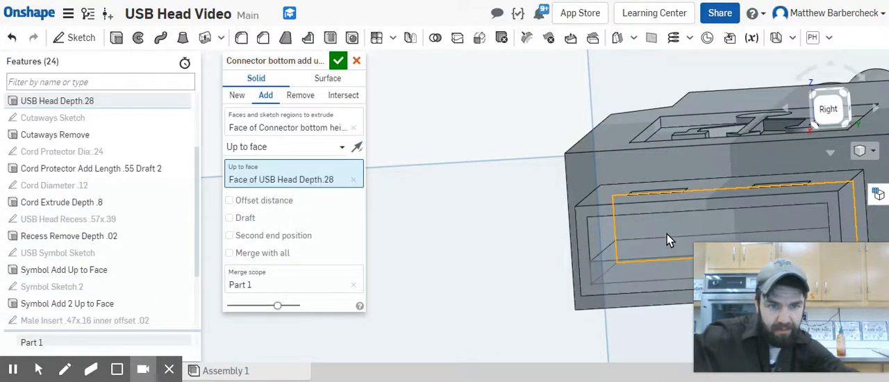
right_drag(570, 266, 587, 281)
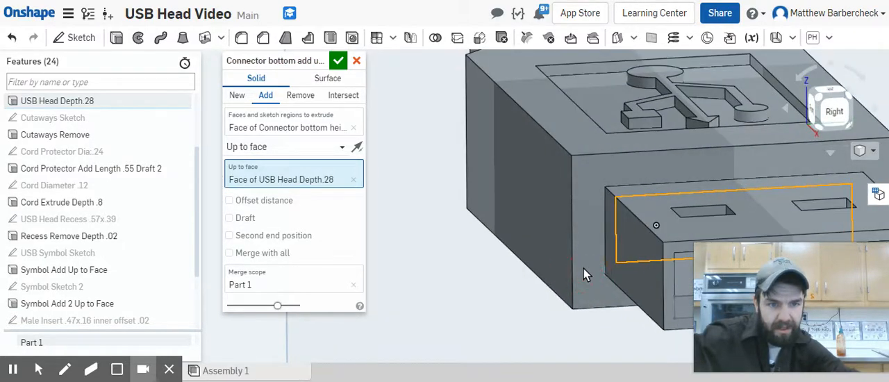
scroll(583, 268, down, 5)
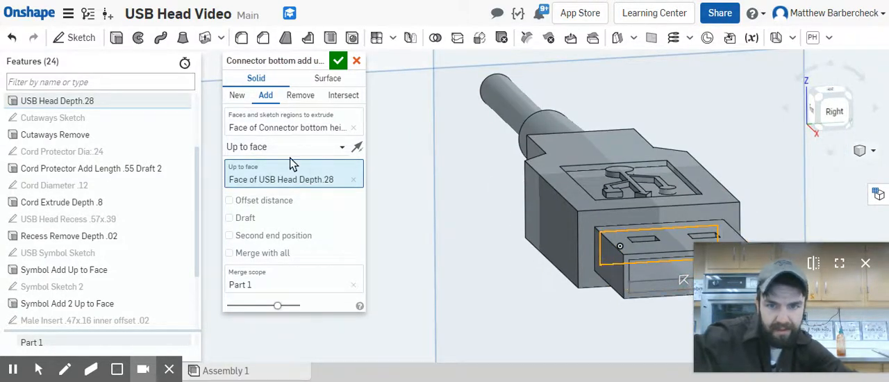
click(337, 60)
Step: Start a Fillet with a 0.04 in radius and name it "Main Body Fillets"
scroll(649, 294, down, 1)
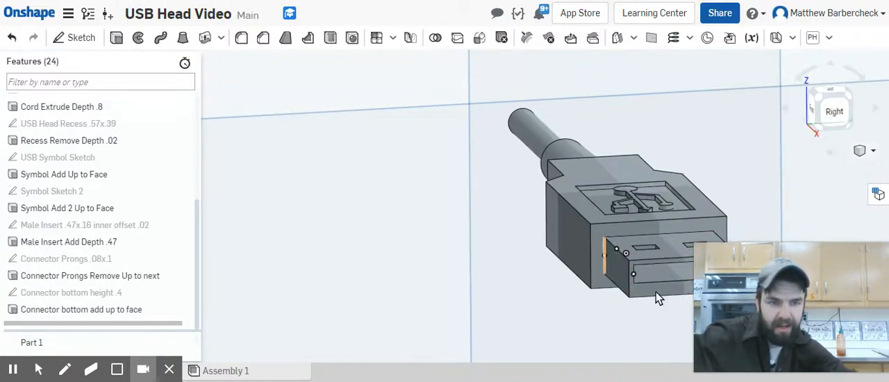
middle_drag(665, 206, 531, 213)
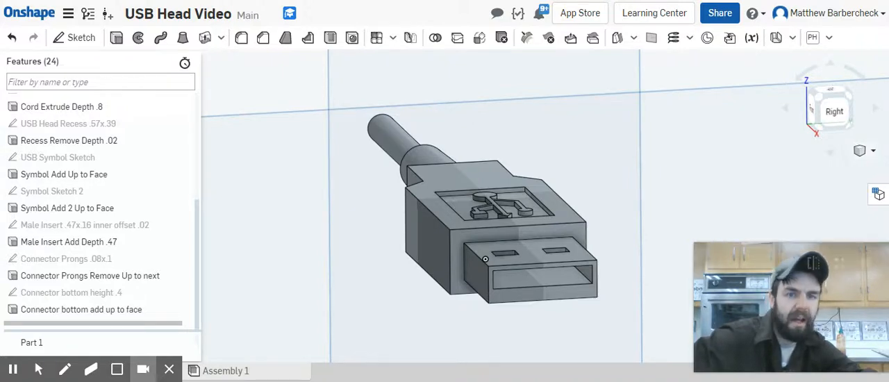
right_drag(404, 229, 445, 239)
scroll(438, 250, down, 5)
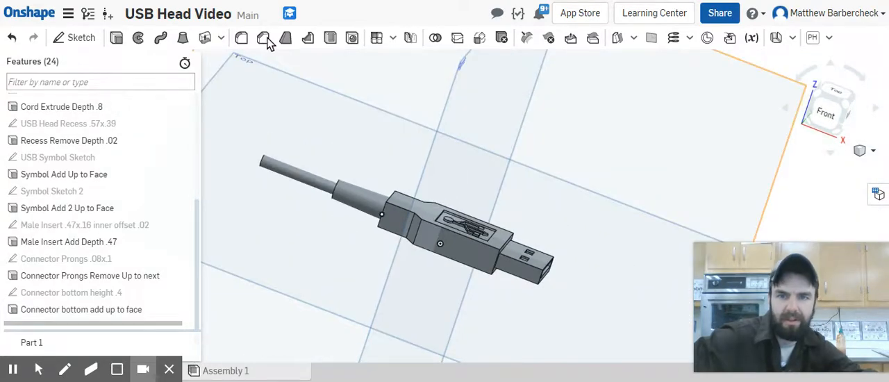
click(241, 38)
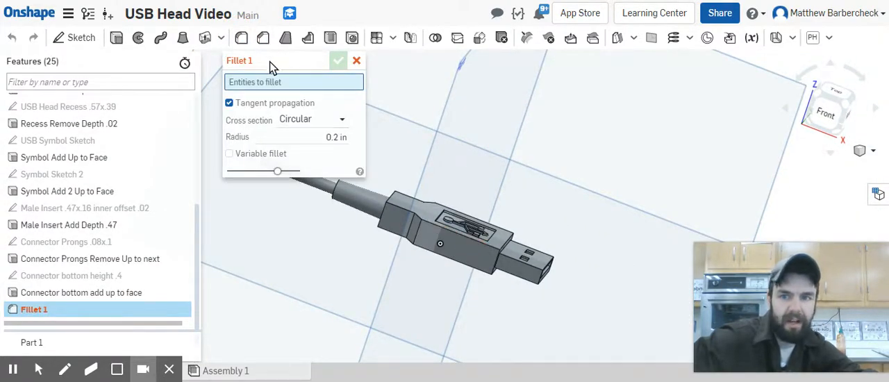
click(343, 137)
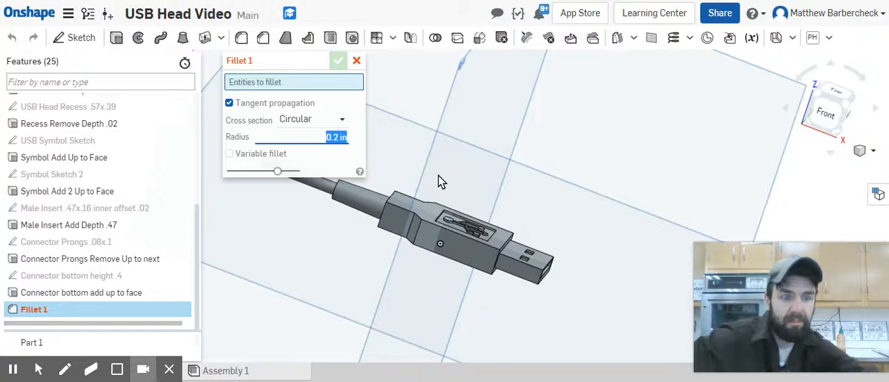
key(BackSpace)
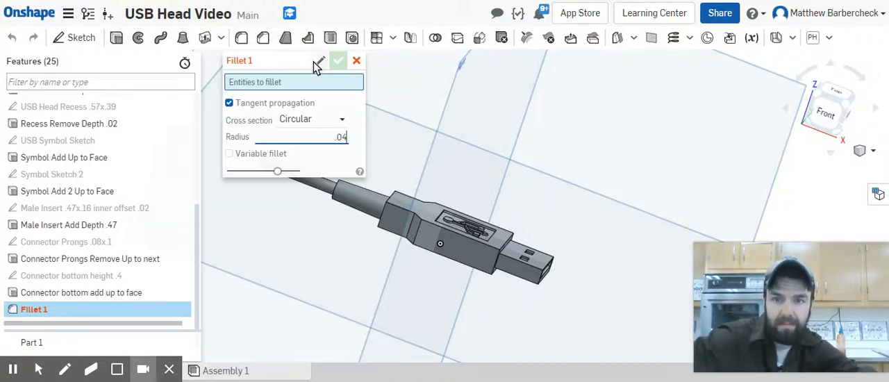
click(318, 62)
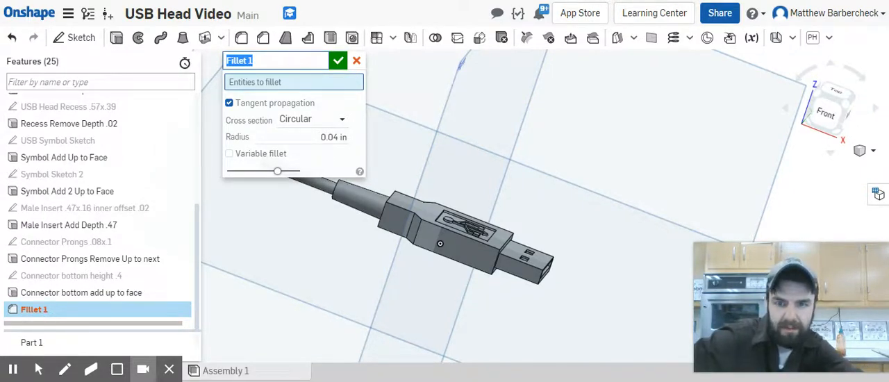
text(Main Body)
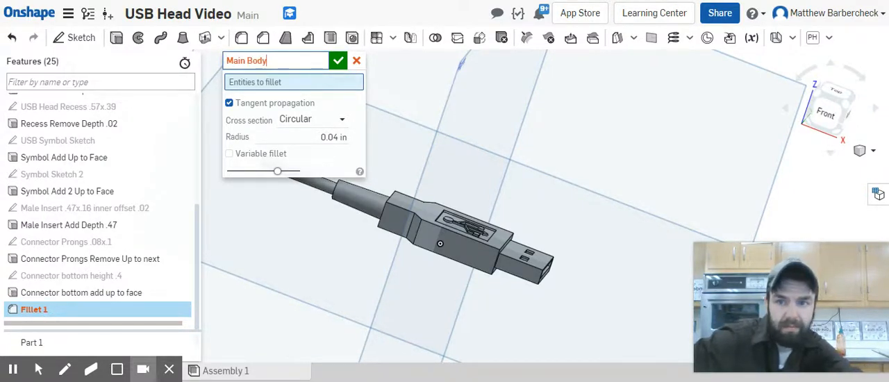
text( Fillets)
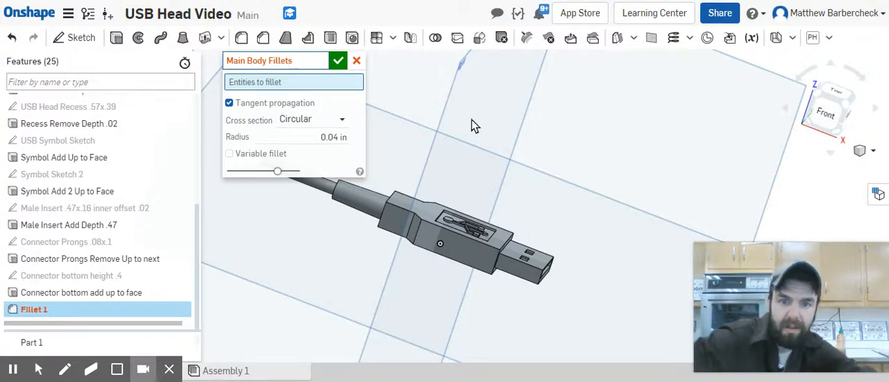
key(Return)
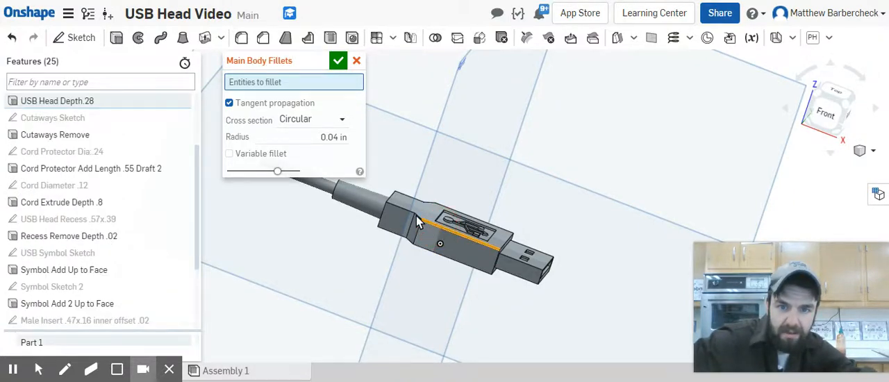
Step: Select for the fillet the edges outlining one long side of the main body, including its angled cutaway and narrower cord end
click(415, 219)
click(411, 217)
click(394, 210)
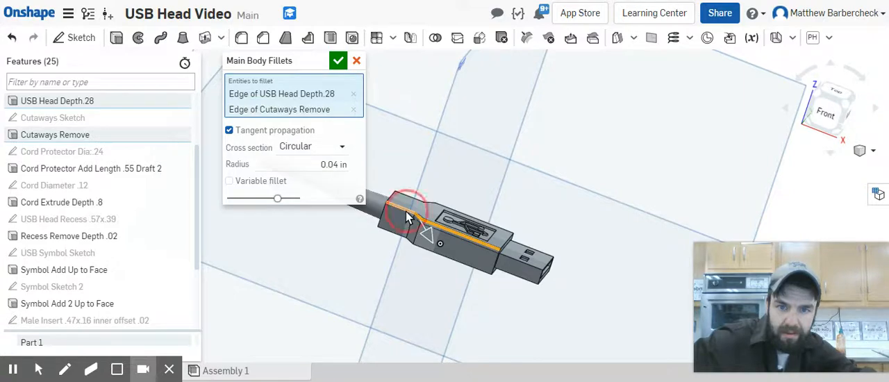
click(389, 216)
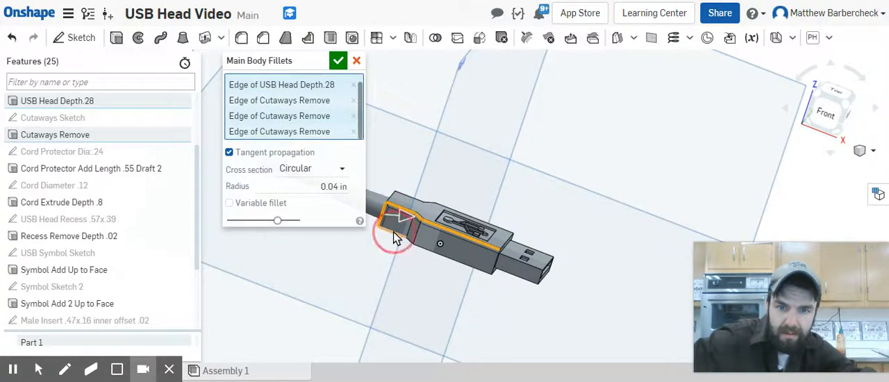
click(407, 231)
click(417, 229)
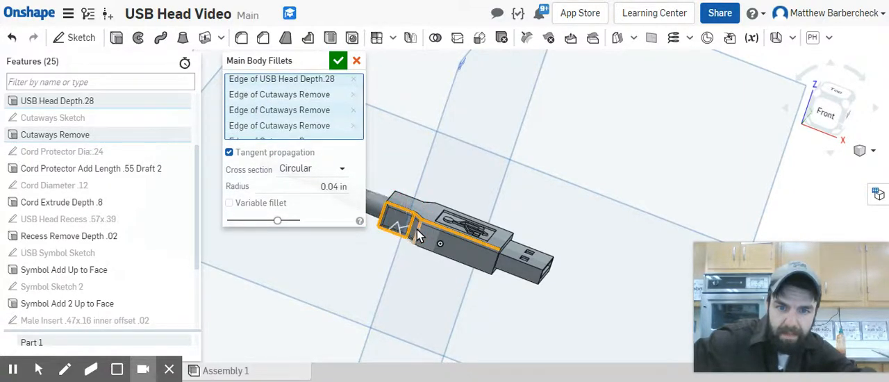
right_drag(410, 240, 421, 244)
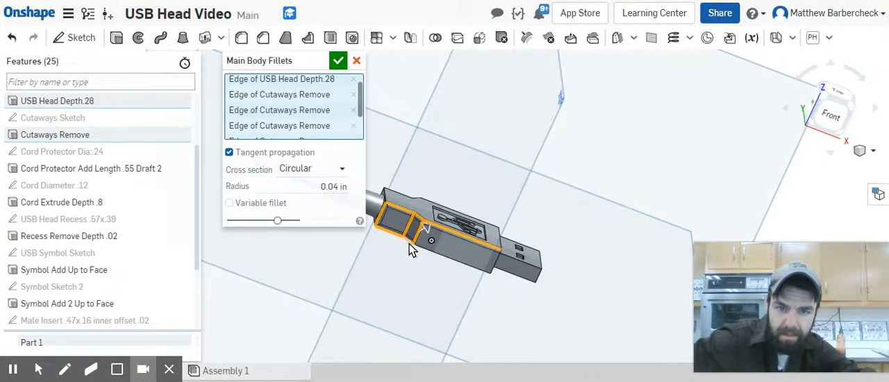
click(409, 242)
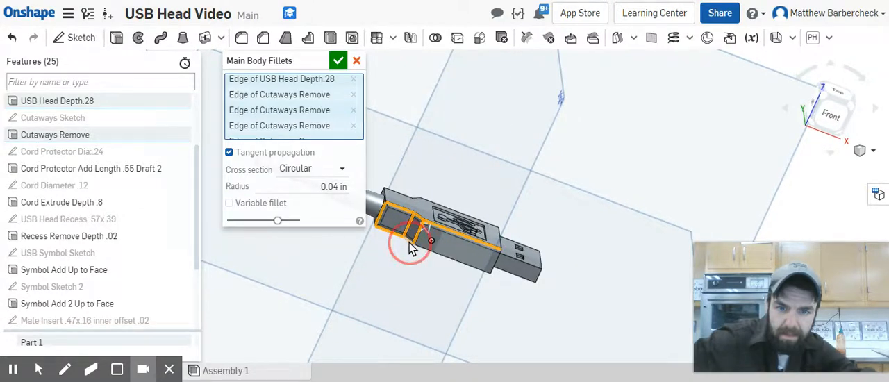
click(497, 255)
Step: Add the remaining edges around the symbol face to the fillet: the insert end, the far long side with its cutaway, and the cord end
right_drag(513, 233, 504, 243)
click(503, 243)
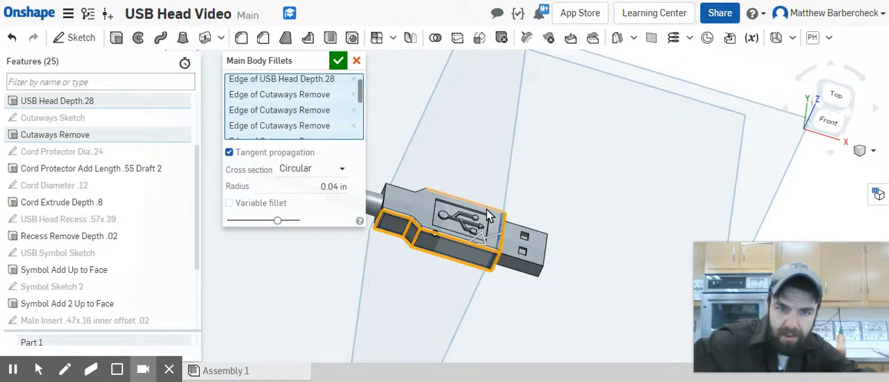
click(418, 194)
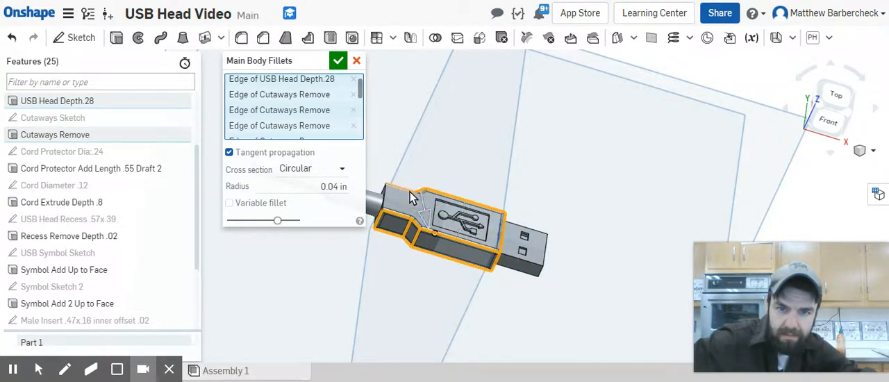
click(410, 193)
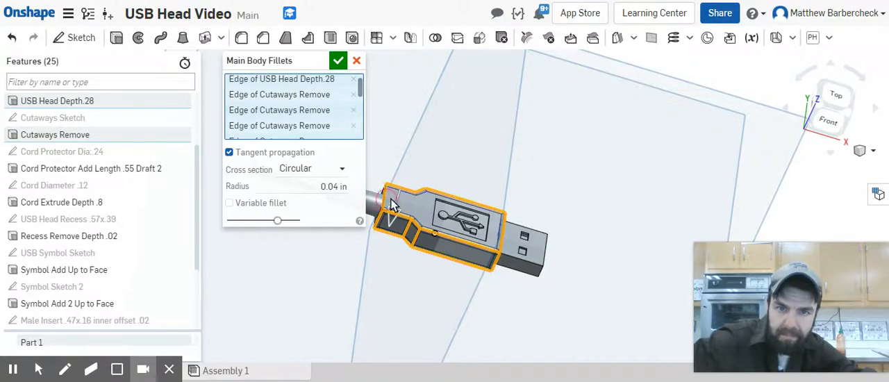
Step: Add to the fillet the short edges across the main body's thickness at the insert end and the angled cutaway
right_drag(417, 271, 423, 308)
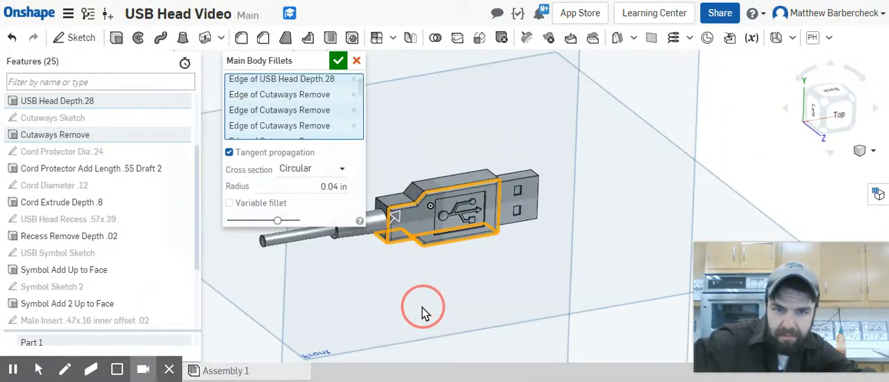
click(439, 186)
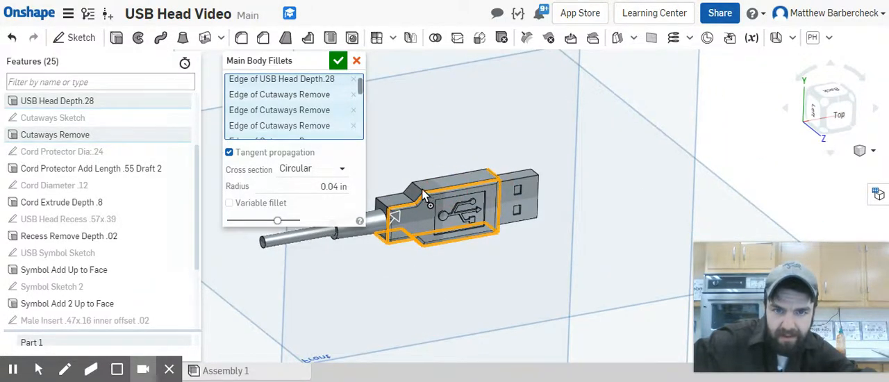
click(422, 190)
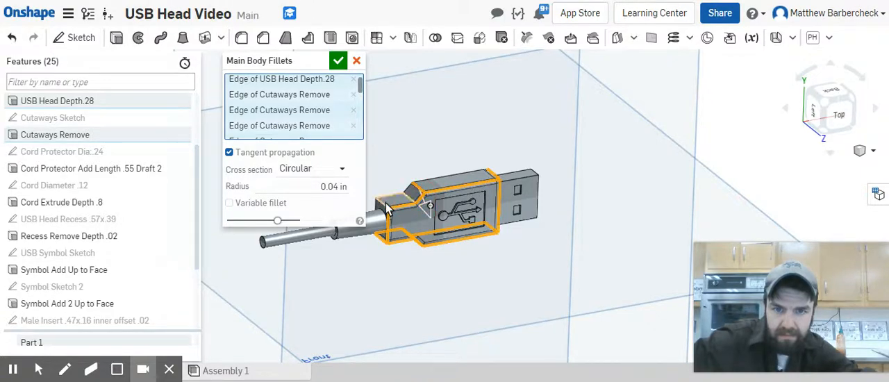
Step: Add the remaining underside outline and cutaway corner edges of the main body to the fillet and accept it
right_drag(423, 139, 466, 194)
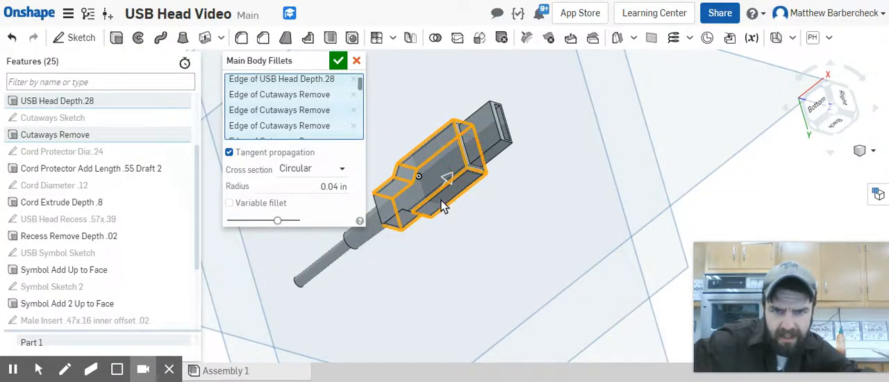
right_drag(408, 211, 432, 219)
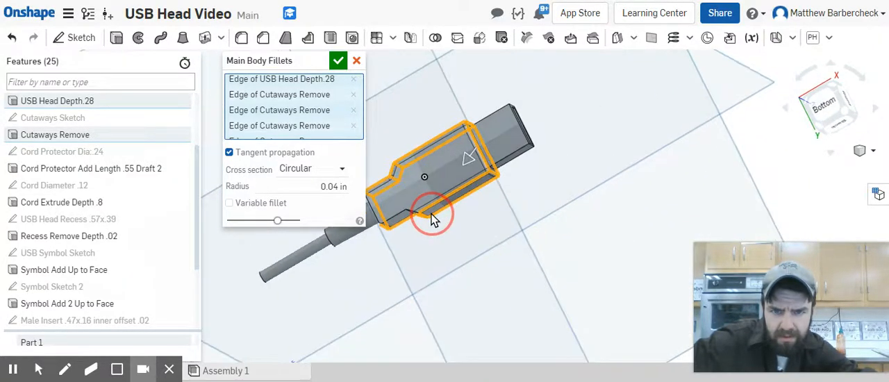
click(415, 212)
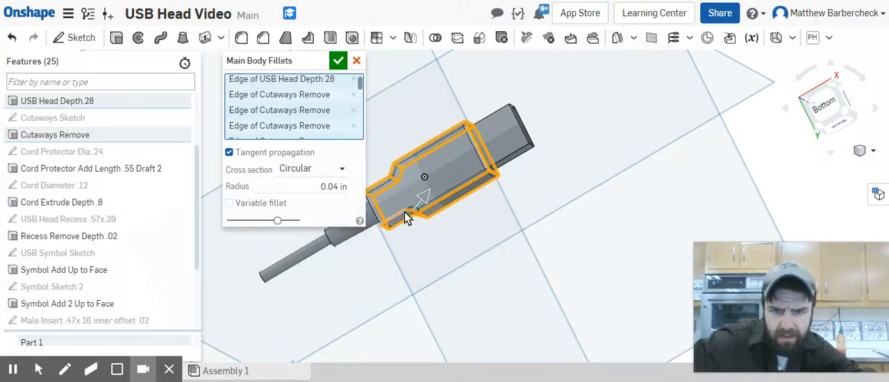
click(404, 212)
right_drag(405, 217, 389, 206)
scroll(387, 205, up, 2)
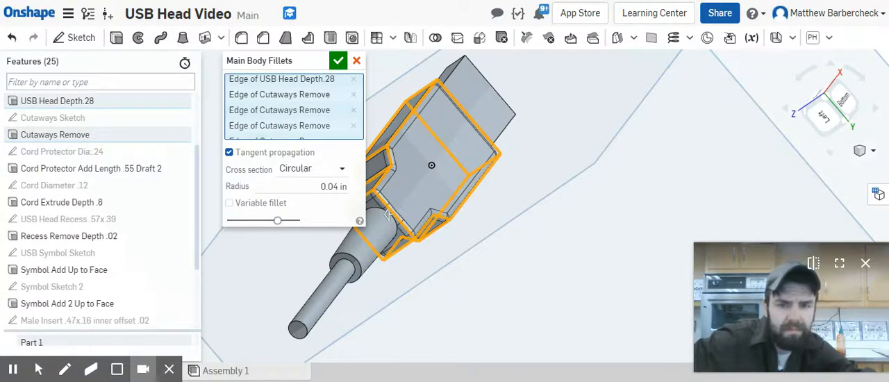
right_drag(506, 265, 404, 274)
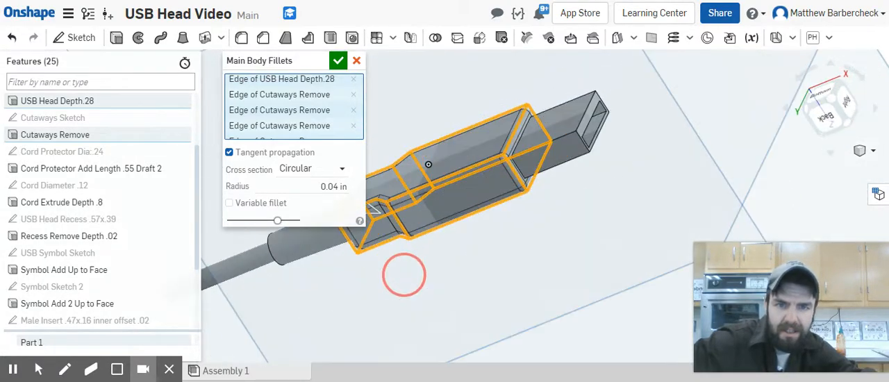
click(338, 60)
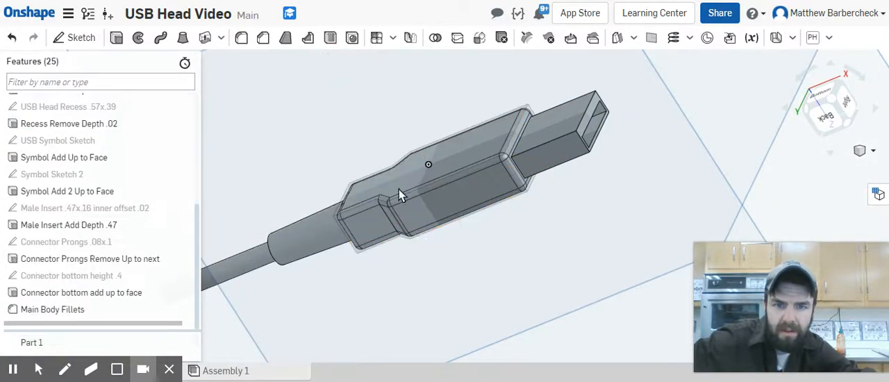
Step: Start another Fillet, name it "Connector Fillet .04" and set its radius to 0.04 in
right_drag(400, 194, 310, 186)
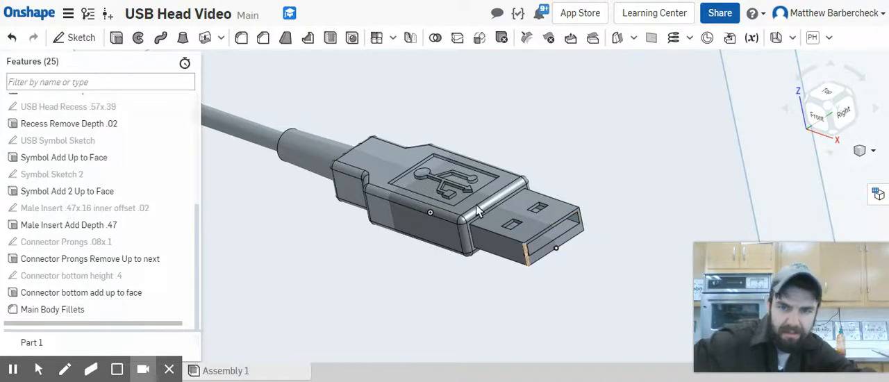
click(241, 38)
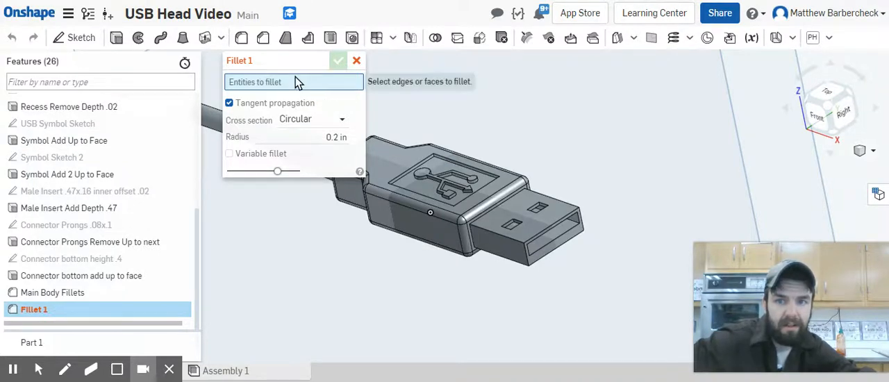
click(317, 58)
text(C)
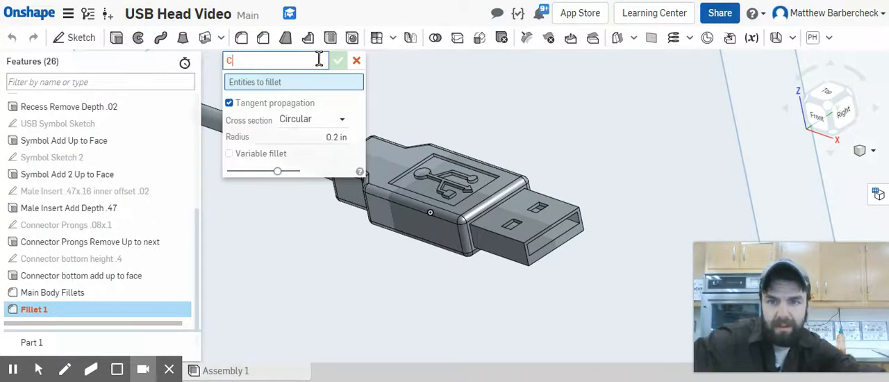
text(onne)
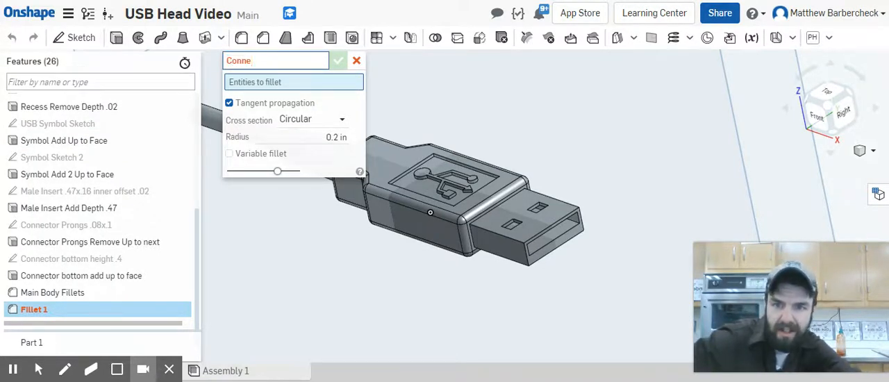
text(ctor F)
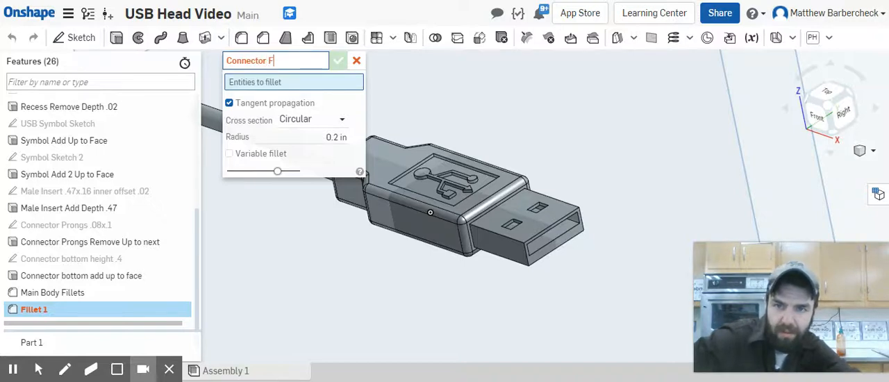
text(illet)
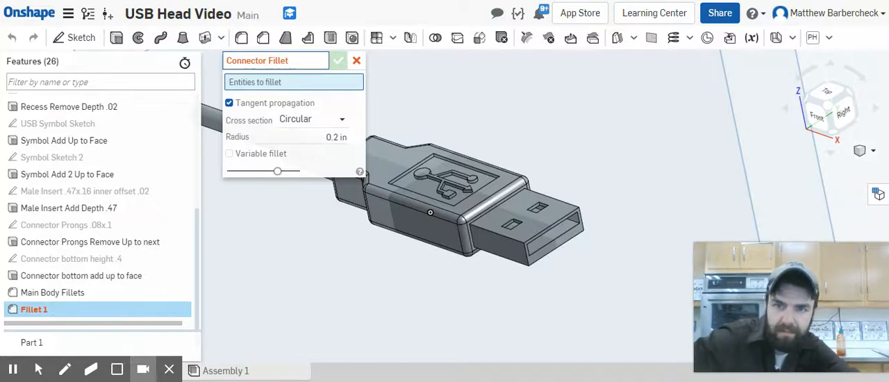
text( .04)
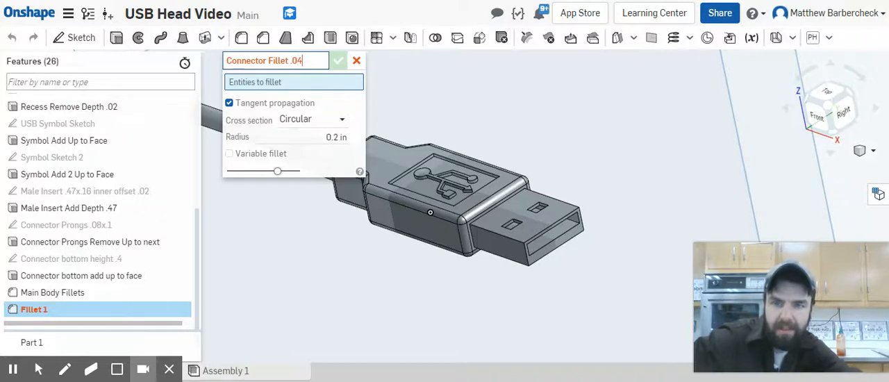
key(Return)
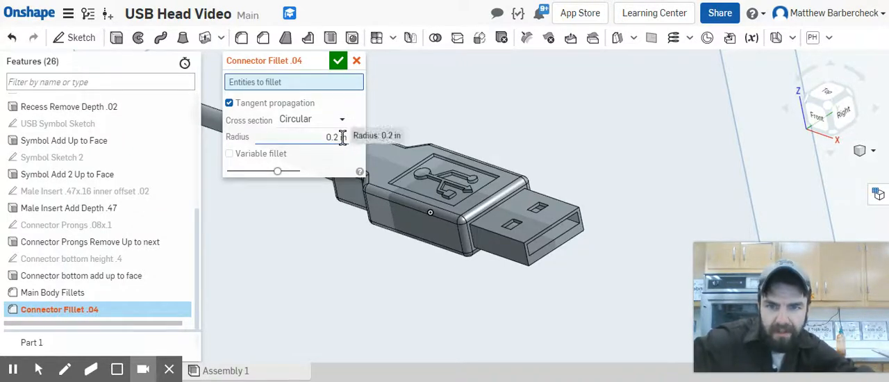
click(339, 136)
key(BackSpace)
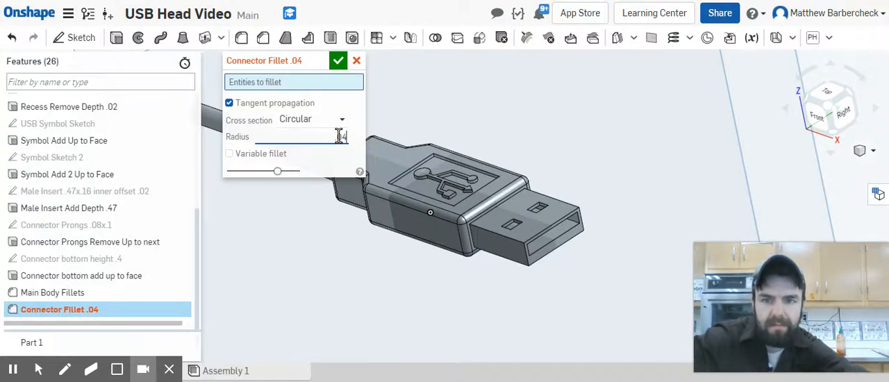
key(Return)
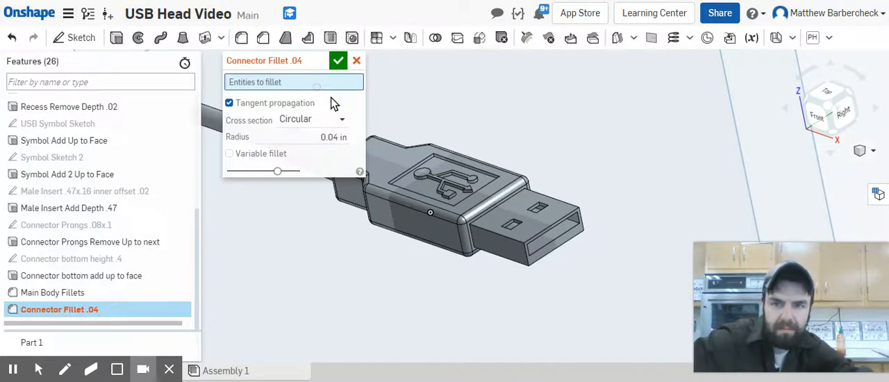
Step: Select the four outer lengthwise edges of the male insert for the connector fillet and accept it
click(507, 238)
click(518, 258)
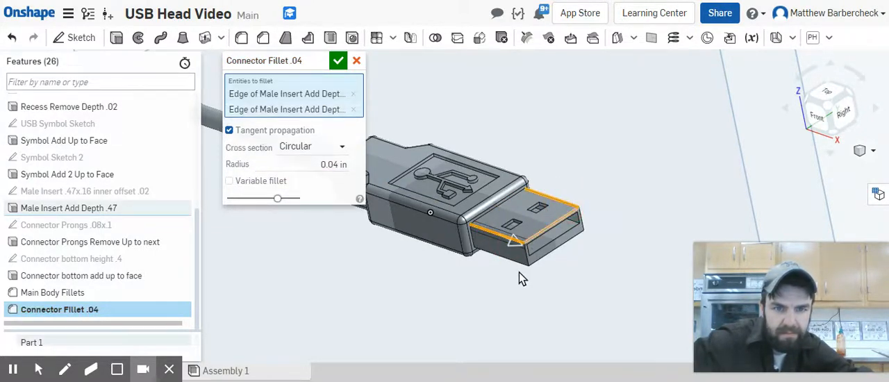
click(518, 263)
right_drag(552, 285, 510, 266)
click(461, 177)
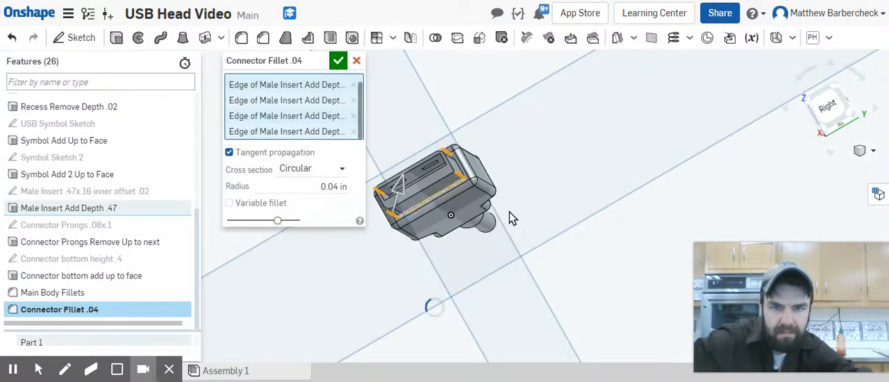
right_drag(544, 200, 541, 226)
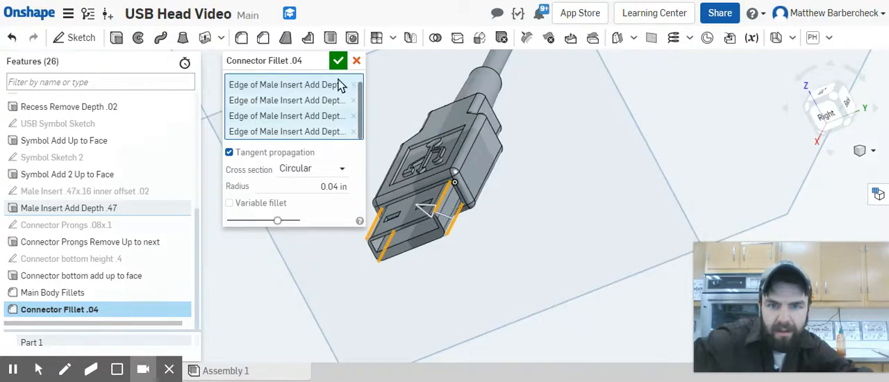
click(338, 60)
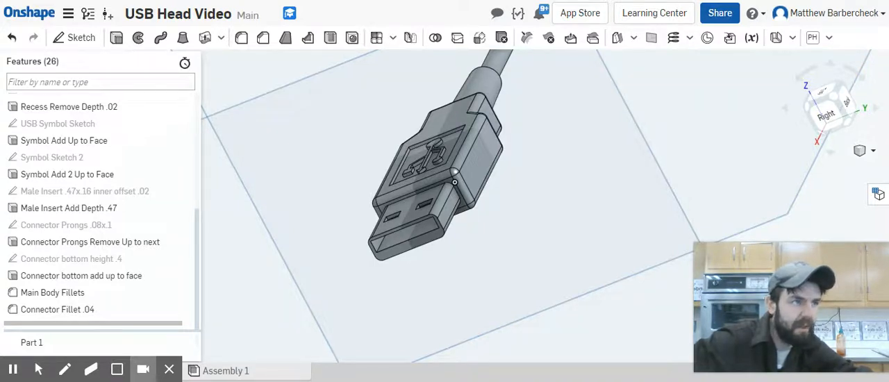
Step: Start a new sketch on the ring-shaped end face of the cord protector, viewed straight on from the Left
right_drag(566, 136, 482, 163)
scroll(407, 175, up, 5)
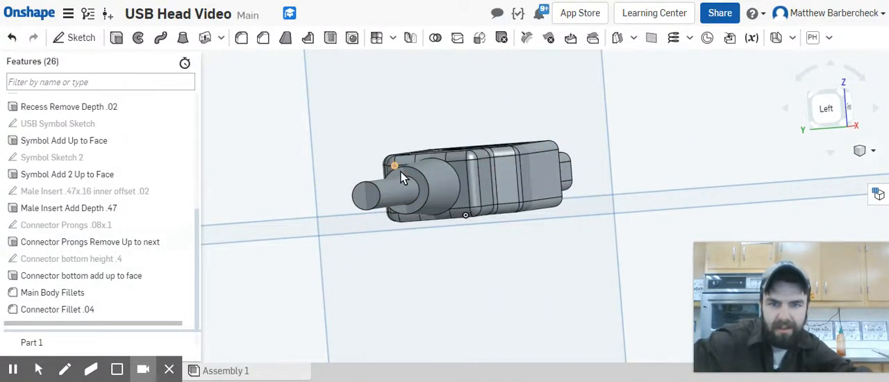
click(827, 129)
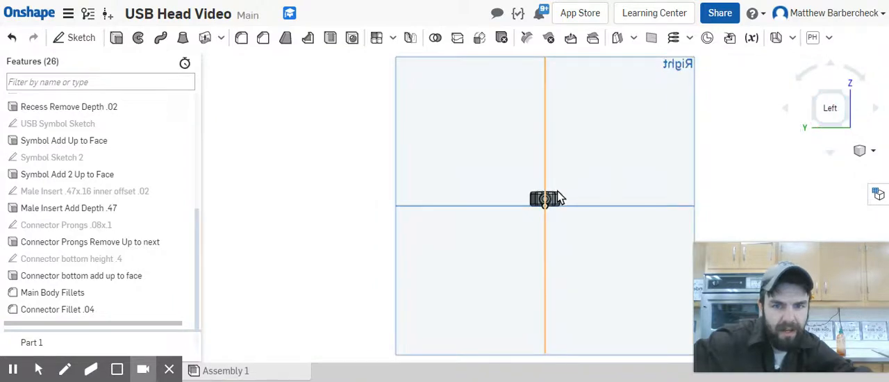
scroll(548, 227, up, 5)
scroll(556, 229, up, 3)
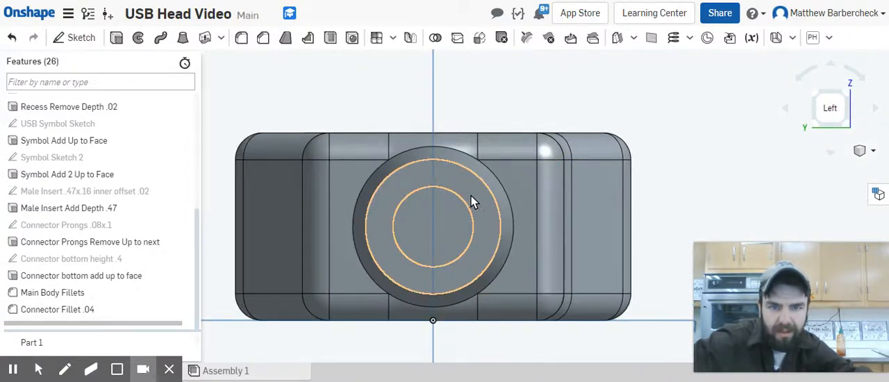
click(472, 199)
right_drag(533, 209, 535, 223)
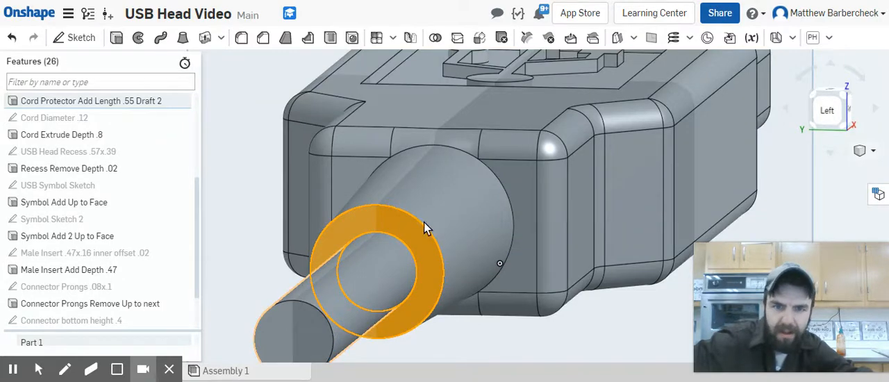
click(827, 116)
scroll(595, 199, down, 8)
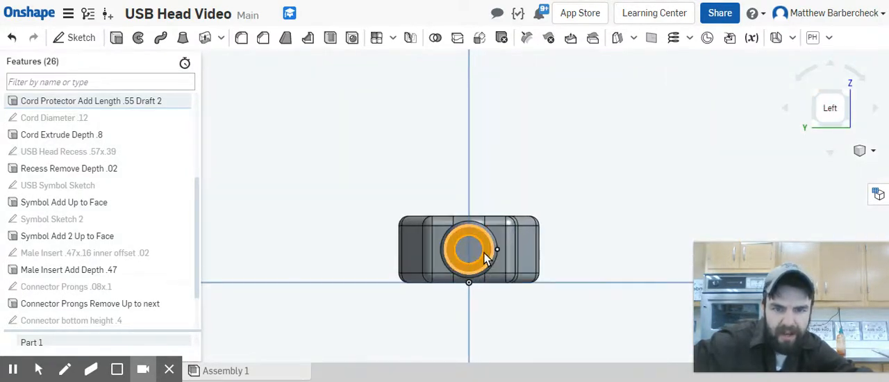
scroll(502, 253, down, 2)
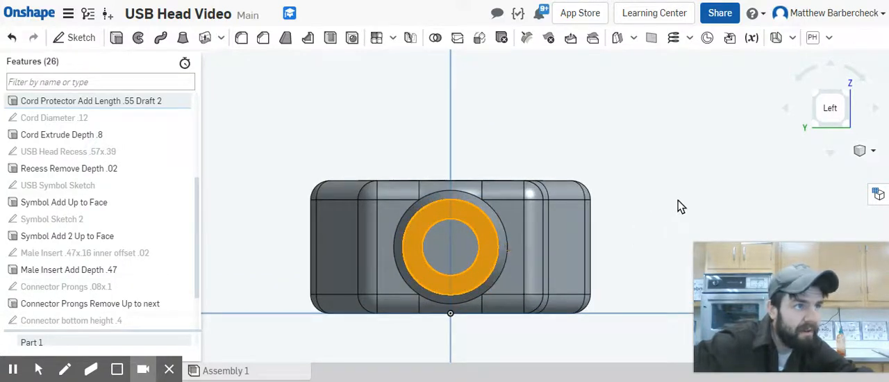
click(478, 243)
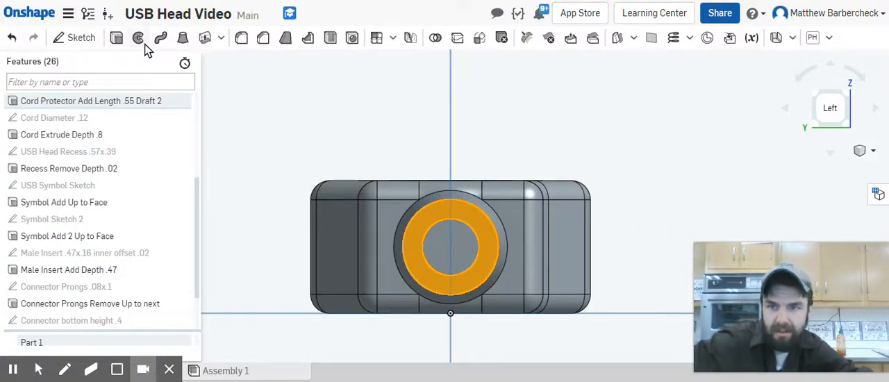
click(79, 40)
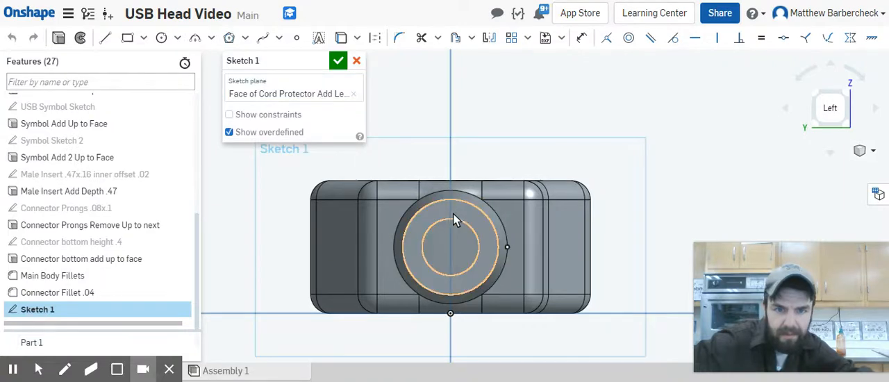
Step: Sketch a corner rectangle about 0.283 in tall, starting near the cord's upper edge and extending up beyond the main body
click(132, 41)
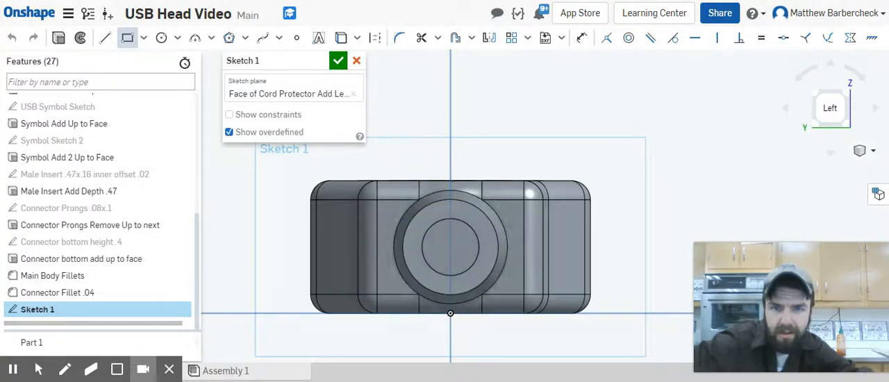
click(478, 221)
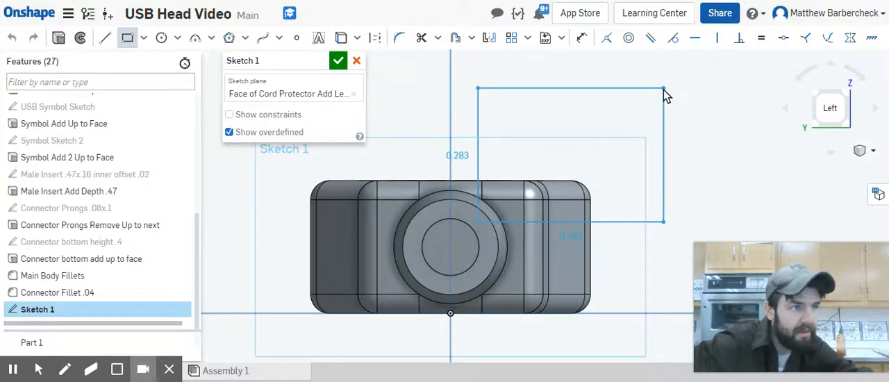
click(663, 89)
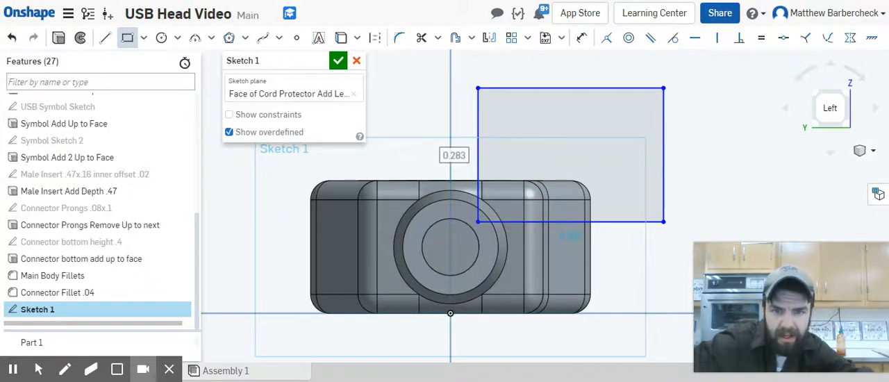
Step: Draw vertical lines across the inner cord circle and up to the outer ring circle, and make them construction lines
click(105, 43)
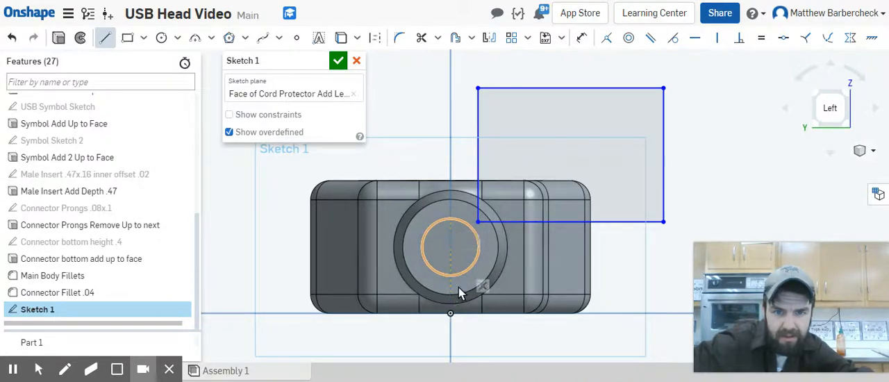
click(451, 219)
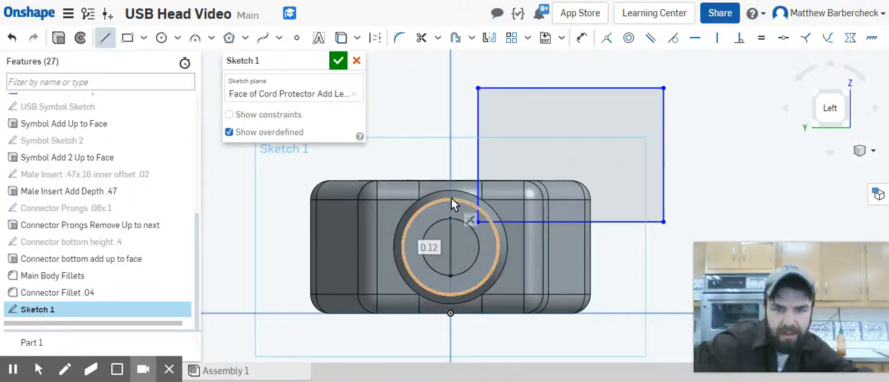
click(451, 199)
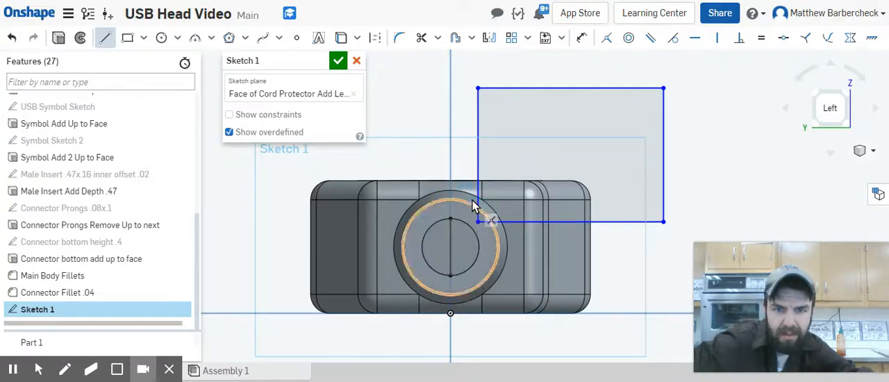
click(451, 221)
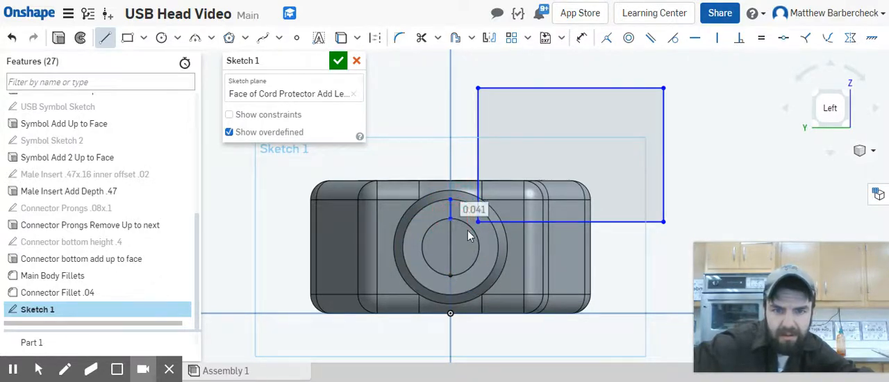
key(Escape)
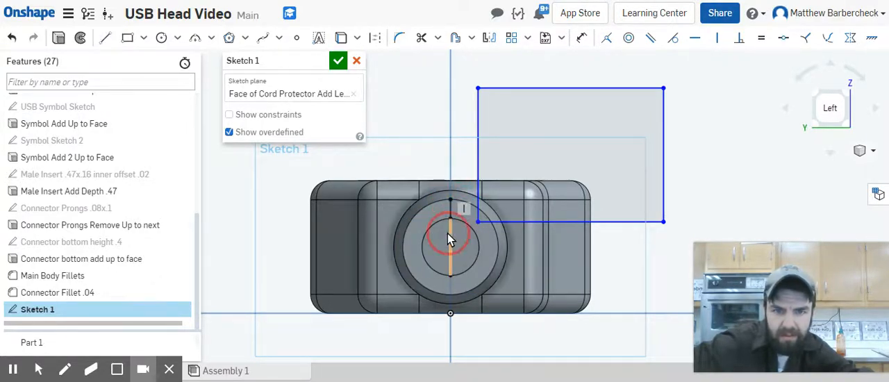
click(376, 37)
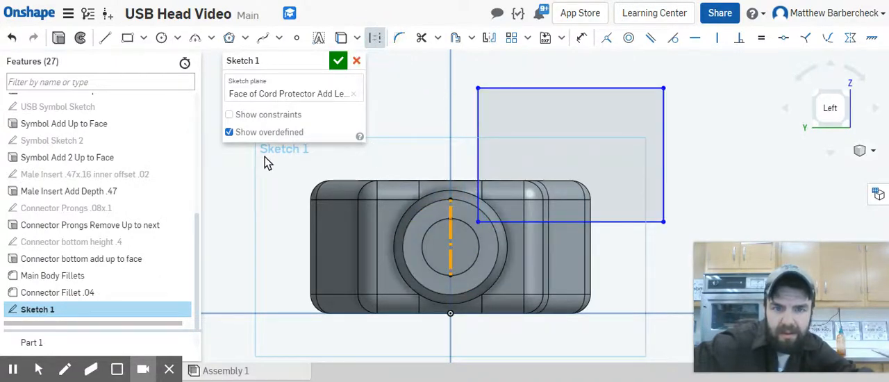
Step: Draw a horizontal construction line from the cord circle's centre to the outer ring circle
click(104, 39)
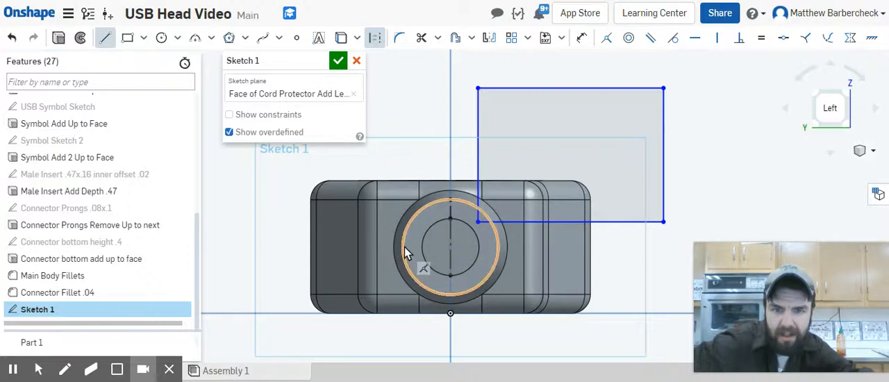
click(449, 246)
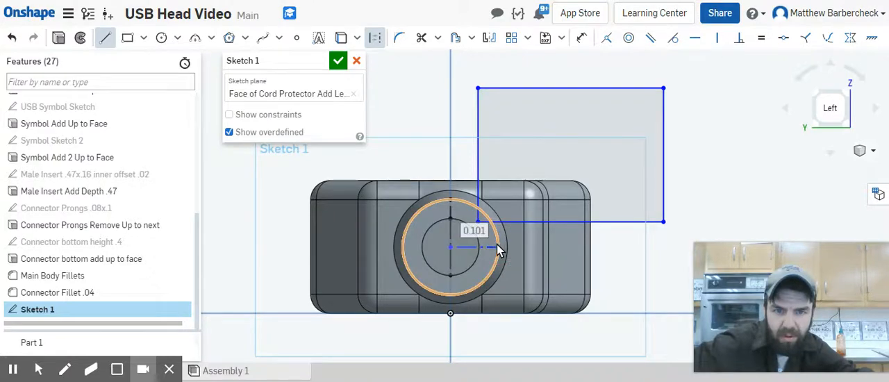
click(498, 246)
key(Escape)
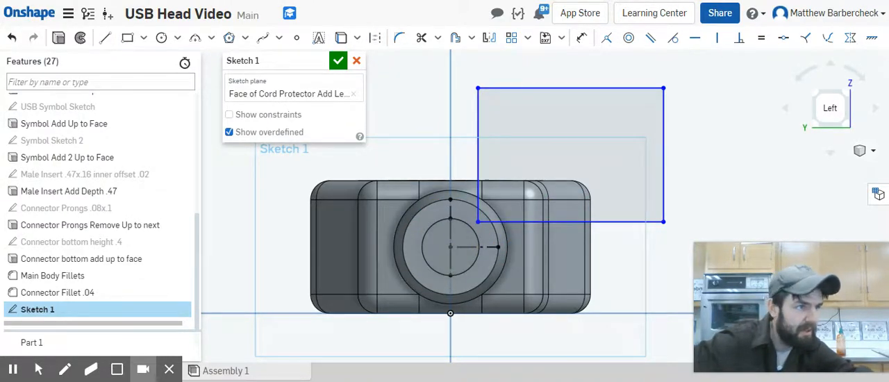
Step: Dimension the rectangle's vertical side nearest the cord to 0.03 in from the vertical centreline
key(d)
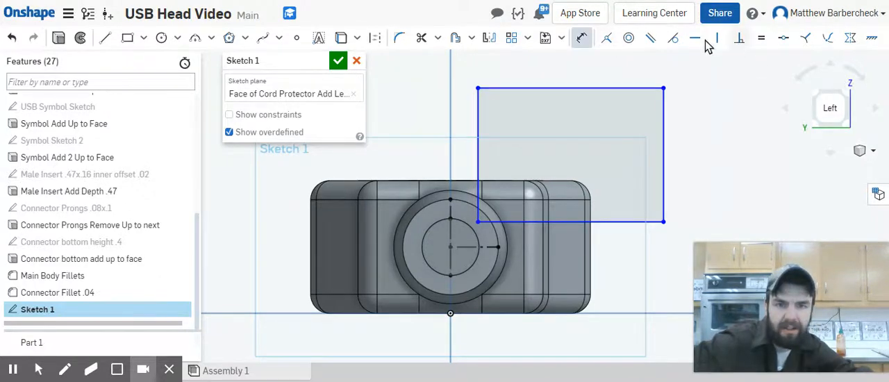
click(477, 135)
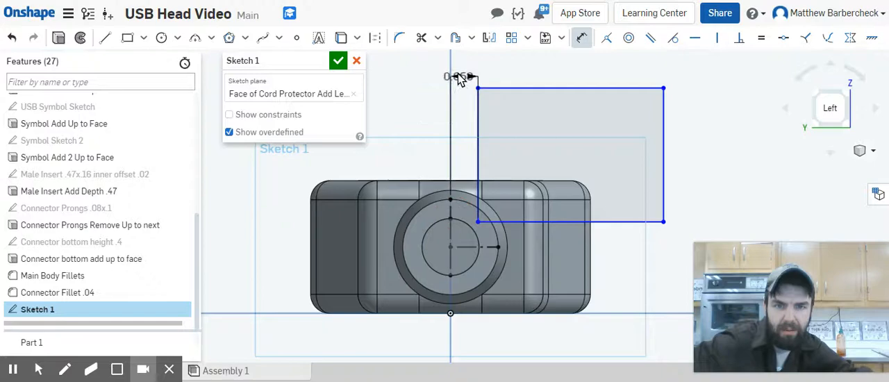
click(518, 70)
key(BackSpace)
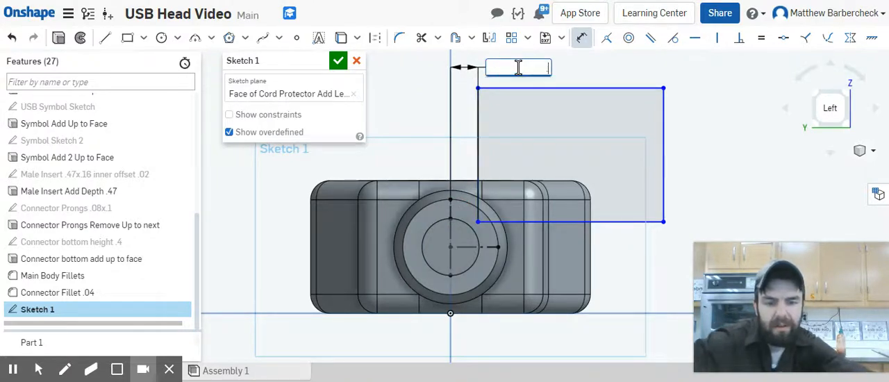
text(.03)
key(Return)
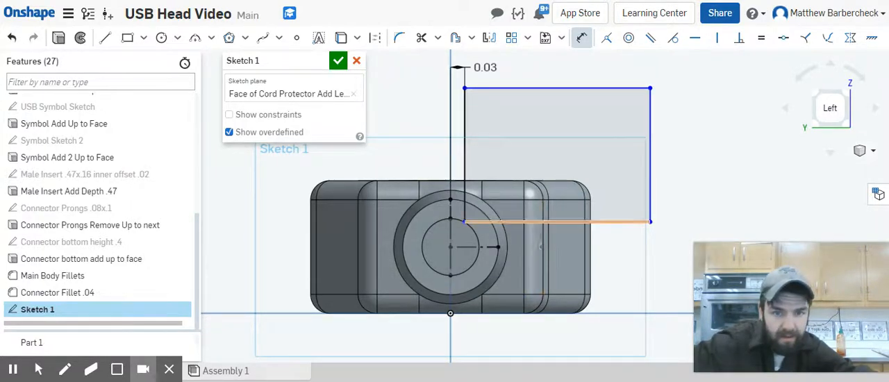
Step: Dimension the rectangle's lower side to 0.03 in above the horizontal construction line
click(546, 223)
click(484, 247)
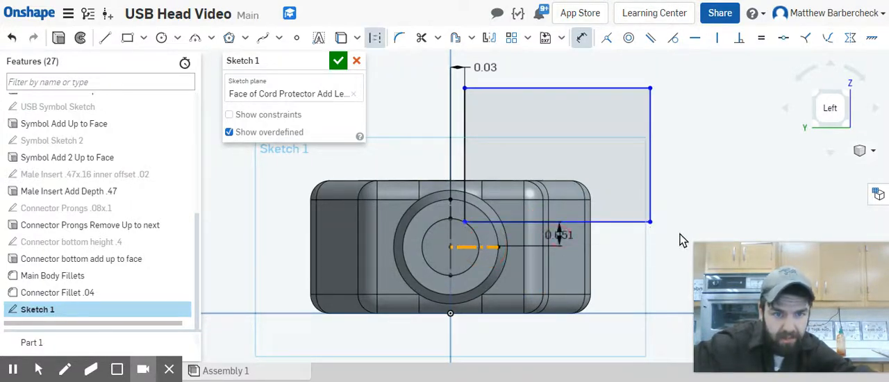
click(722, 203)
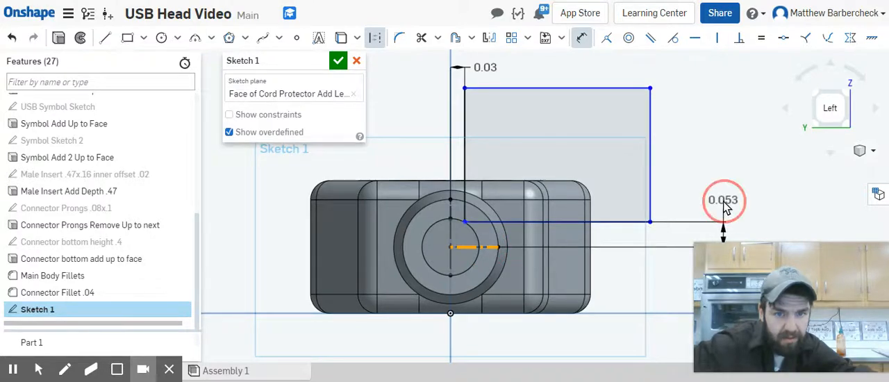
text(.03)
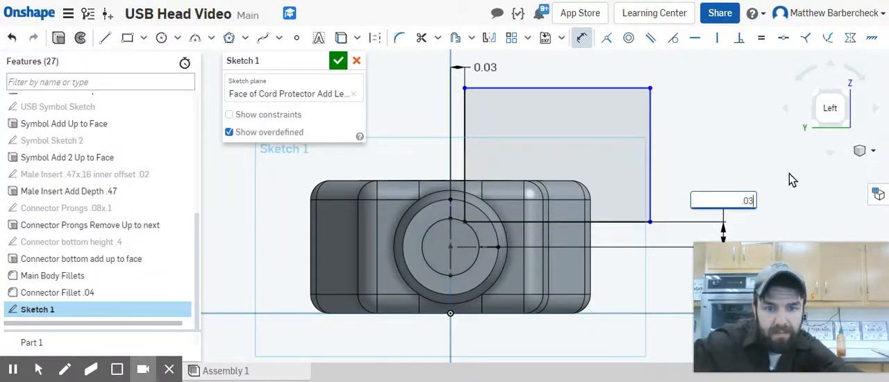
key(Return)
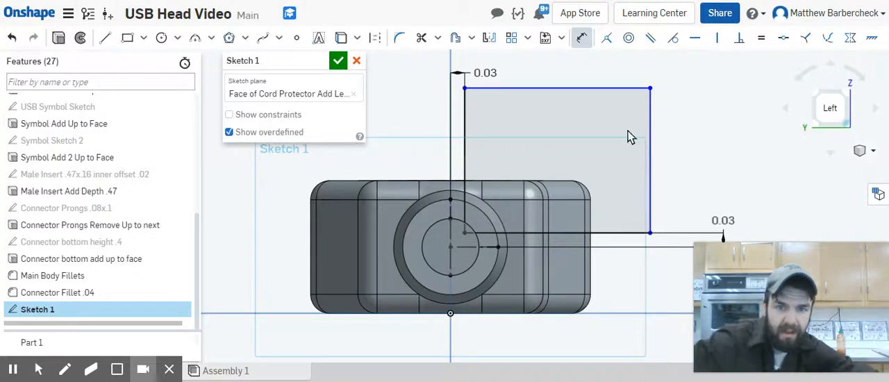
Step: Project the inner cord circle's edge into the sketch with Use (Project/Convert)
scroll(511, 225, up, 4)
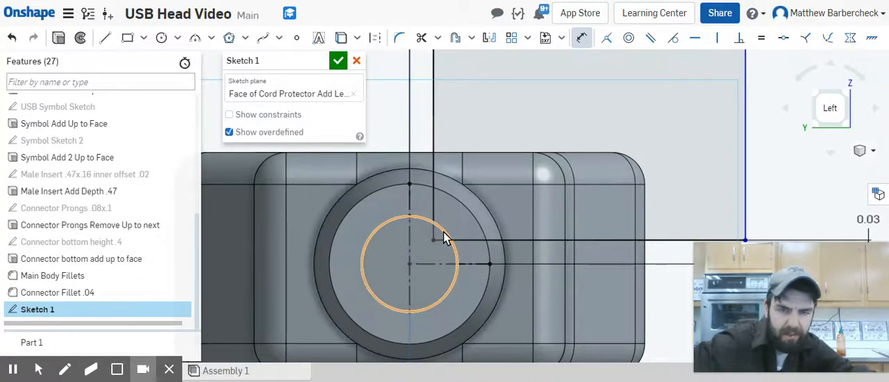
click(443, 233)
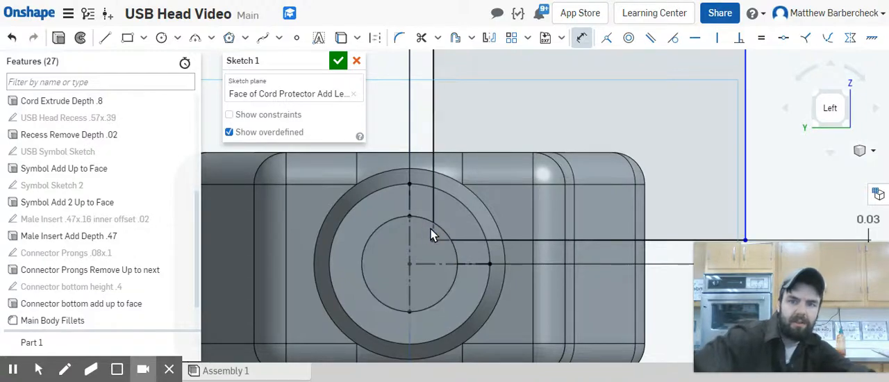
click(340, 39)
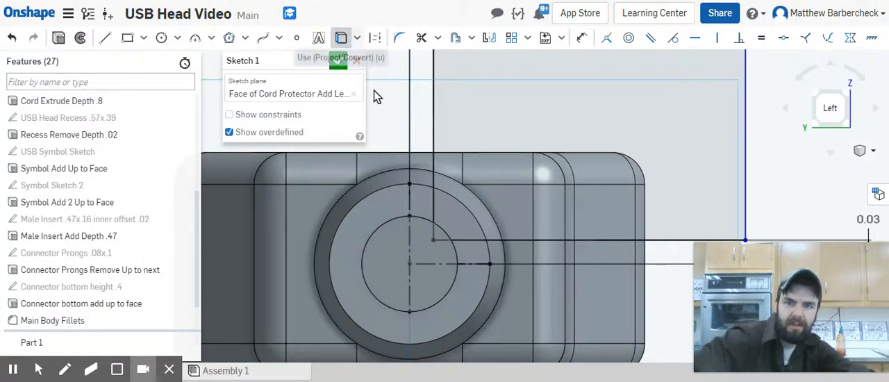
click(443, 234)
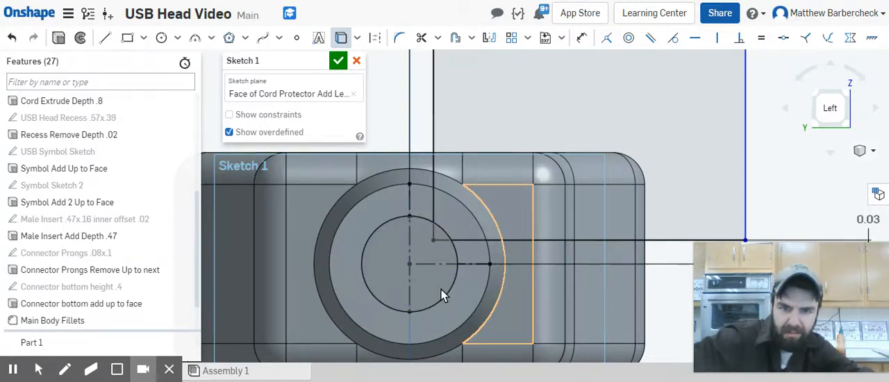
key(Escape)
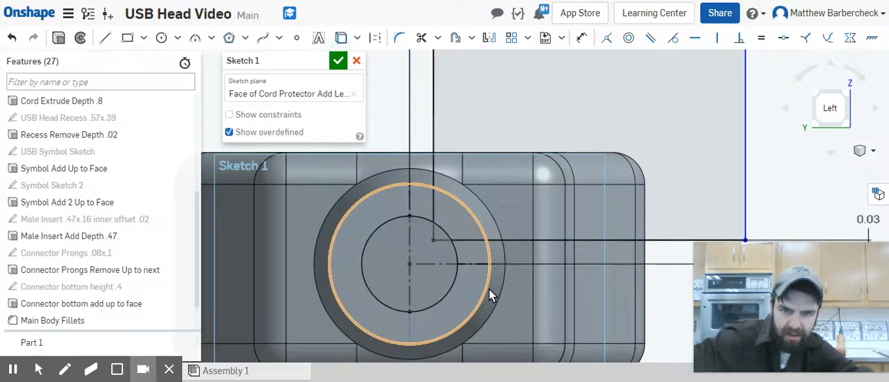
Step: Trim the projected circle to the short arc at the rectangle's corner and remove the rectangle corner inside the circle
click(421, 37)
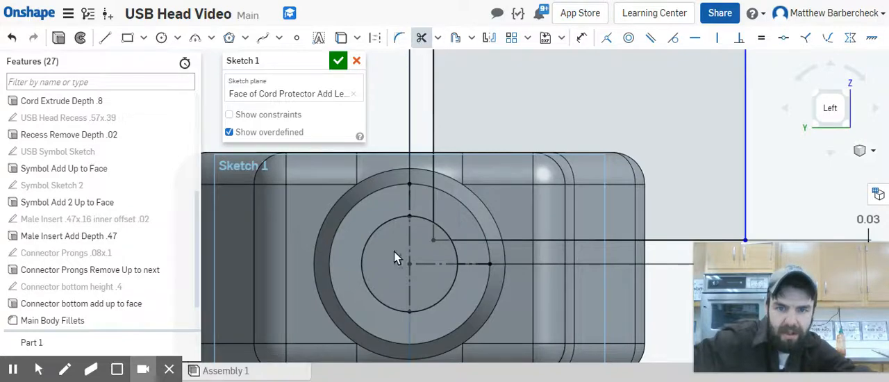
click(405, 218)
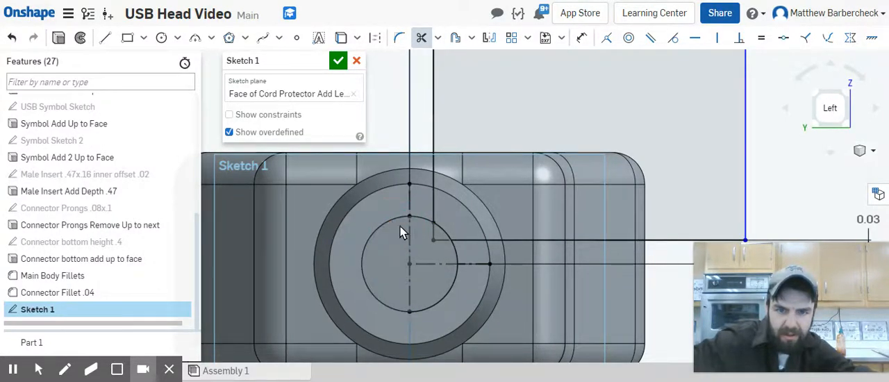
click(453, 253)
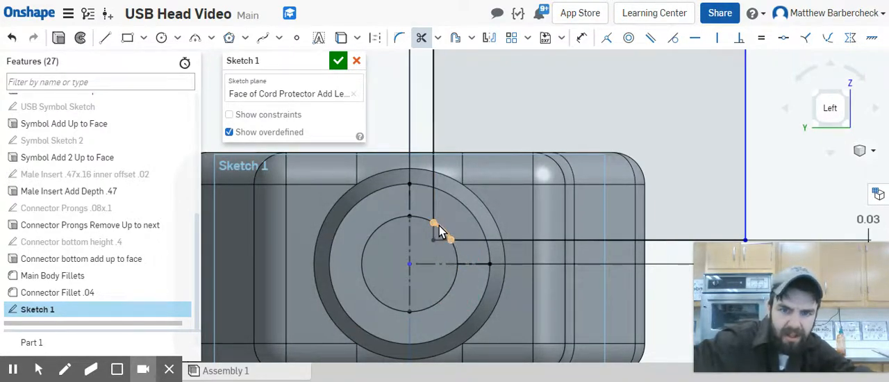
scroll(442, 243, up, 2)
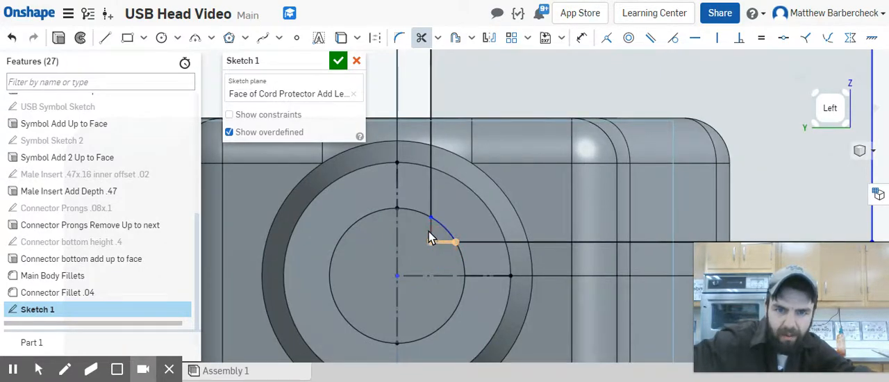
scroll(444, 257, down, 2)
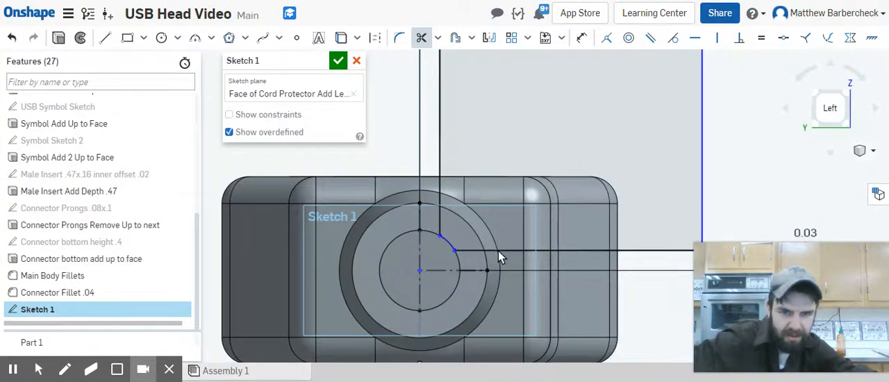
Step: Try another trim beside the corner arc, undo it, and check the trimmed corner from an angled view
mouse_move(469, 218)
right_down()
mouse_move(470, 232)
mouse_move(437, 235)
mouse_move(446, 249)
right_up()
scroll(460, 229, up, 3)
scroll(458, 261, down, 3)
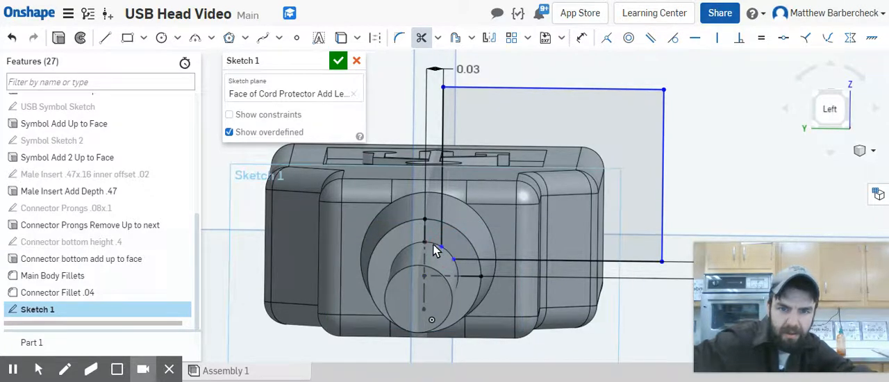
click(471, 247)
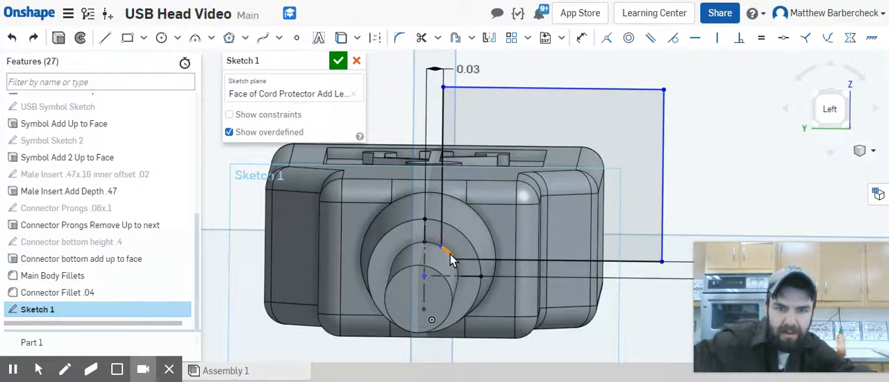
key(ctrl+z)
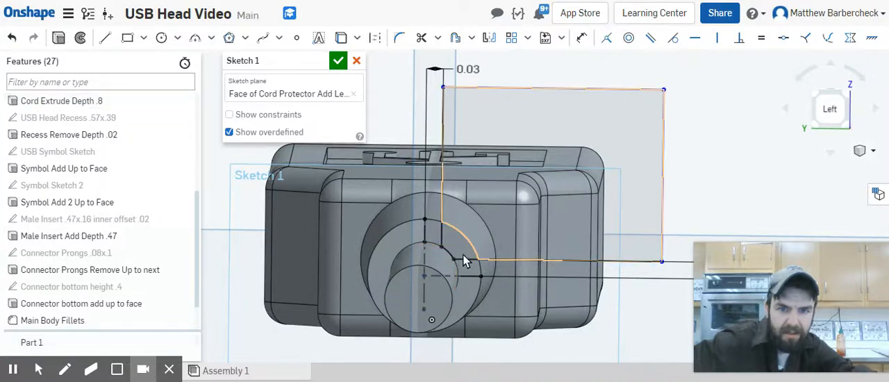
scroll(463, 260, up, 3)
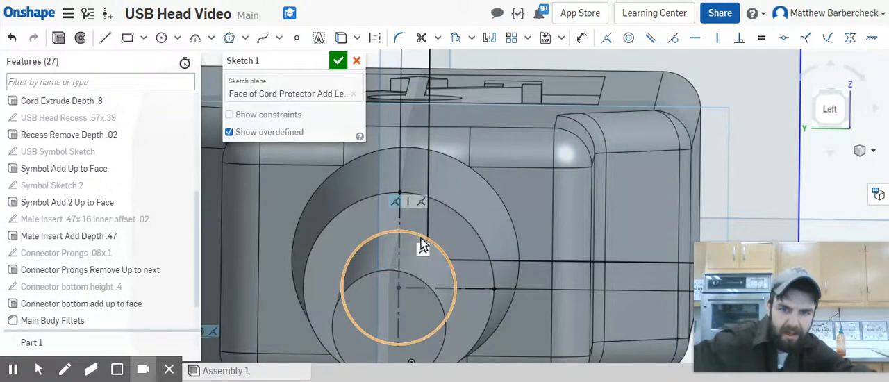
click(551, 309)
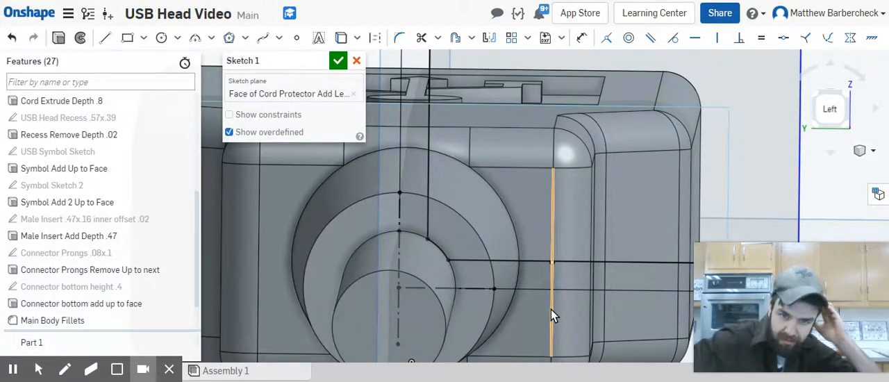
Step: Convert the cutout rectangle's outer vertical side and its upper horizontal side to construction lines
scroll(622, 284, down, 5)
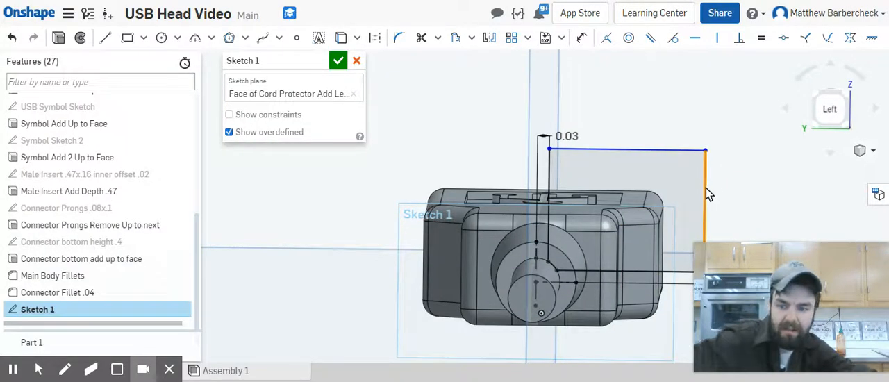
key(q)
click(677, 149)
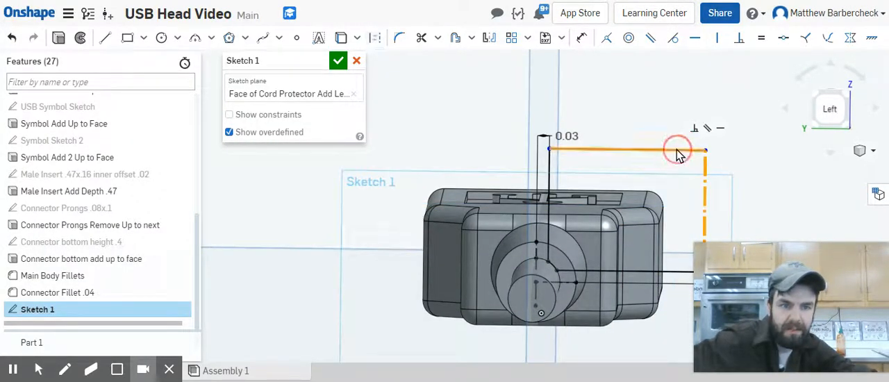
key(q)
click(665, 83)
scroll(776, 166, down, 3)
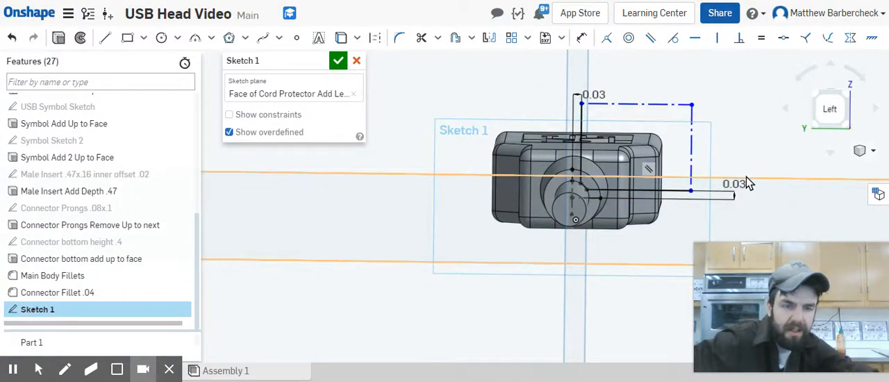
Step: Dimension the rectangle's outer vertical construction side to 0.3 in
key(d)
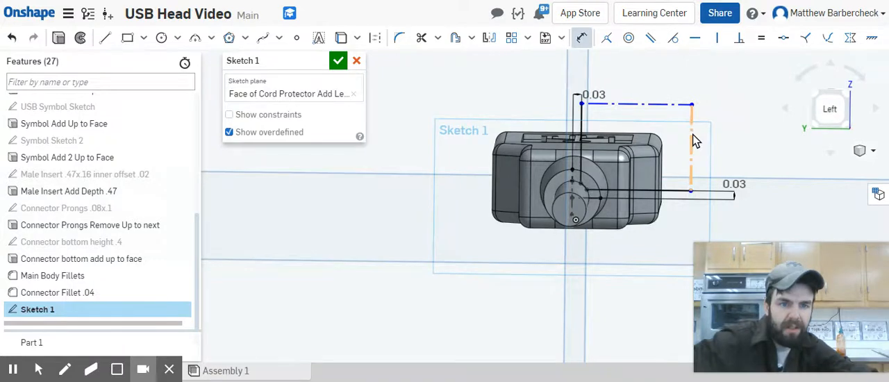
click(692, 134)
click(747, 142)
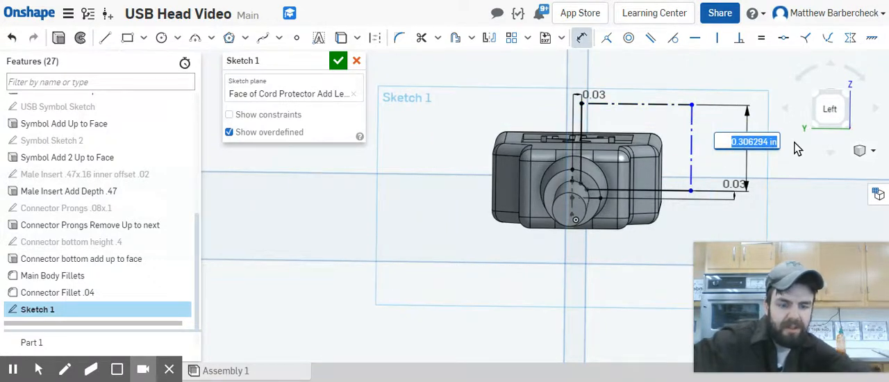
key(BackSpace)
text(0.3)
key(Return)
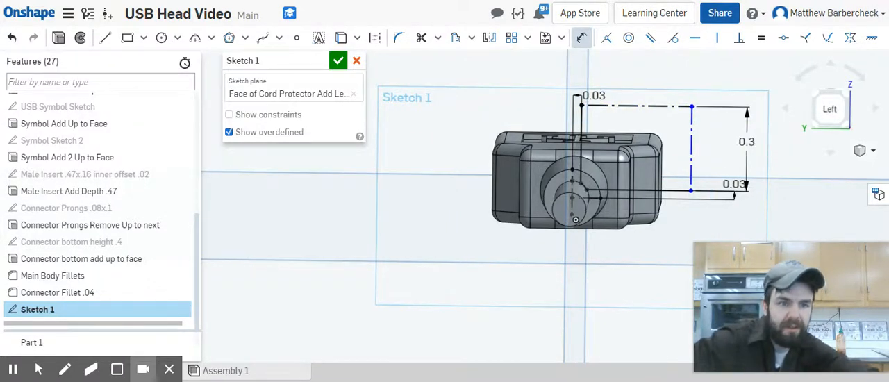
Step: Dimension the rectangle's upper horizontal construction side to 0.3 in
click(675, 106)
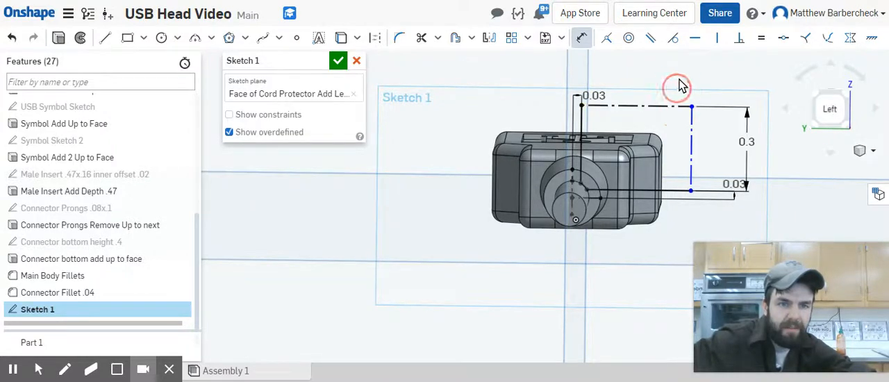
click(724, 73)
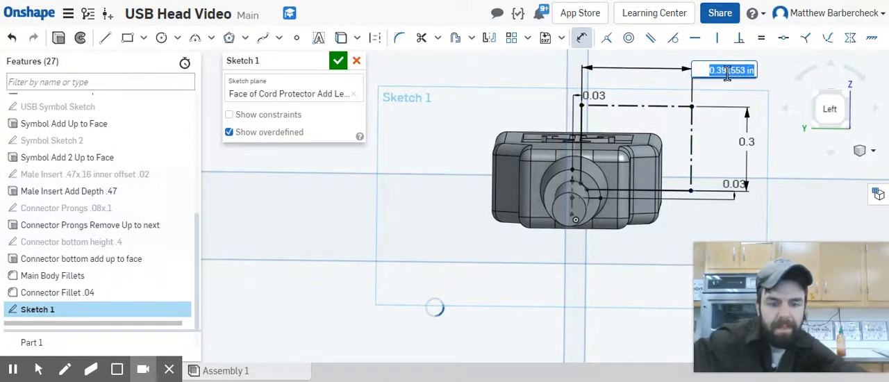
key(BackSpace)
text(0.3)
key(Return)
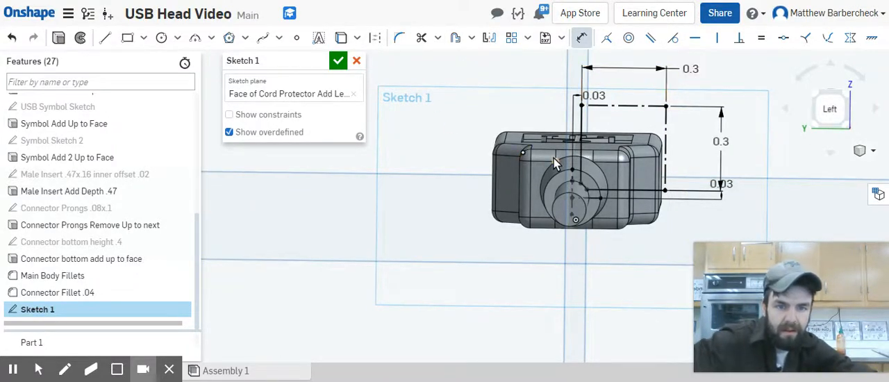
Step: Name the sketch "Cord Protector Relief Cuts" and accept it
scroll(554, 158, up, 3)
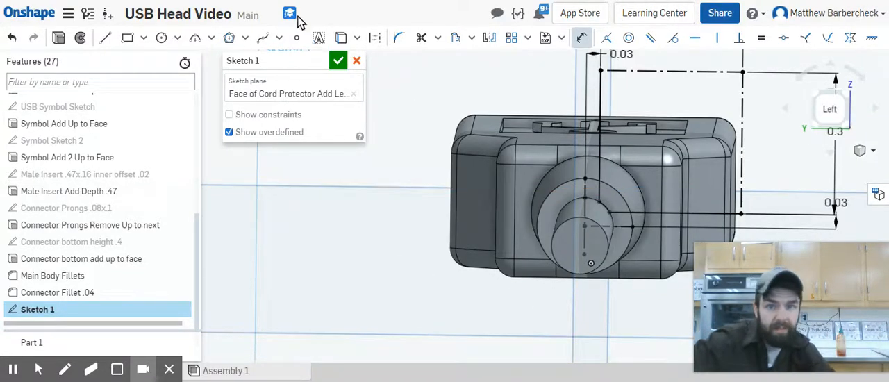
click(316, 61)
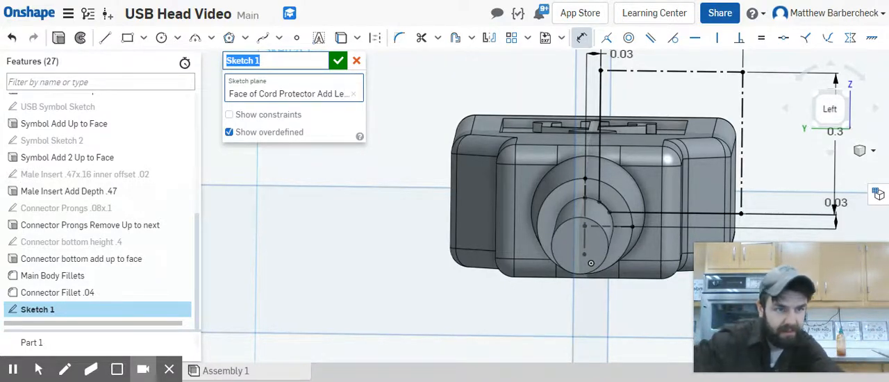
text(Cor)
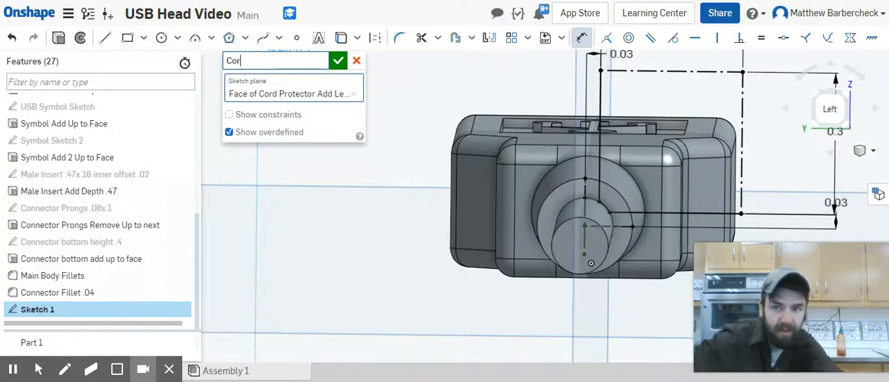
text(d Protec)
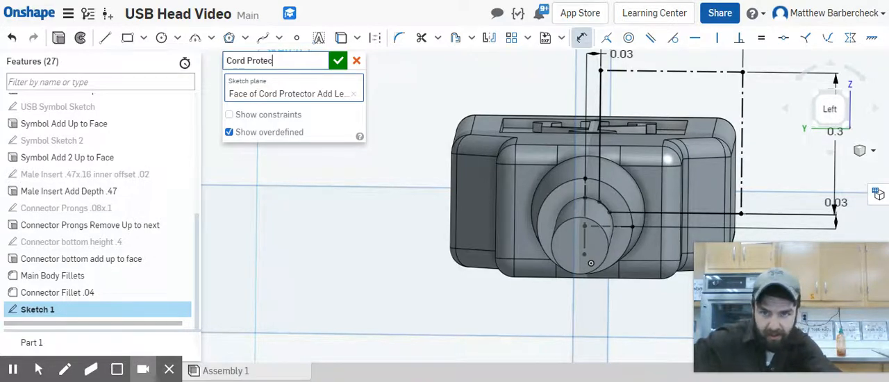
text(tor Relief Cuts)
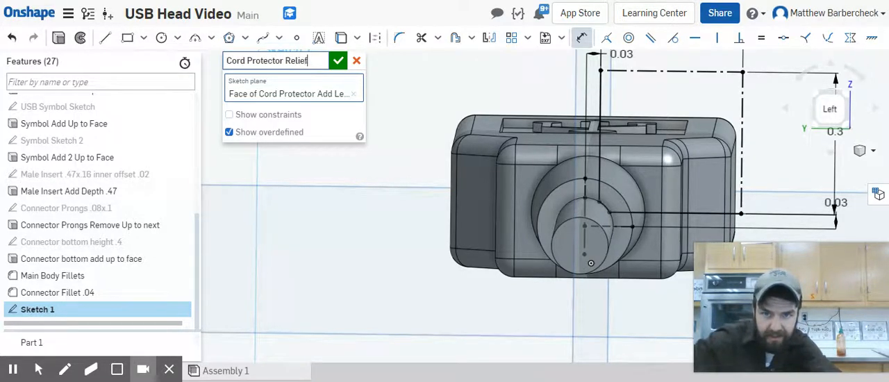
click(338, 60)
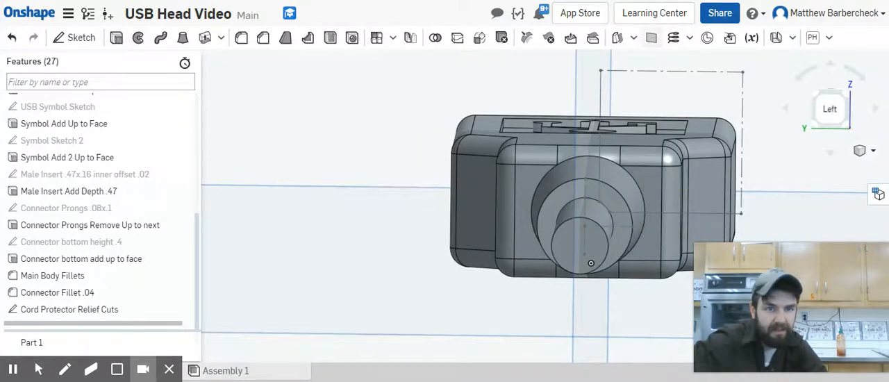
Step: Start an offset plane from the outer circular edge of the cord protector's end face with a 0.04 in offset distance
click(652, 38)
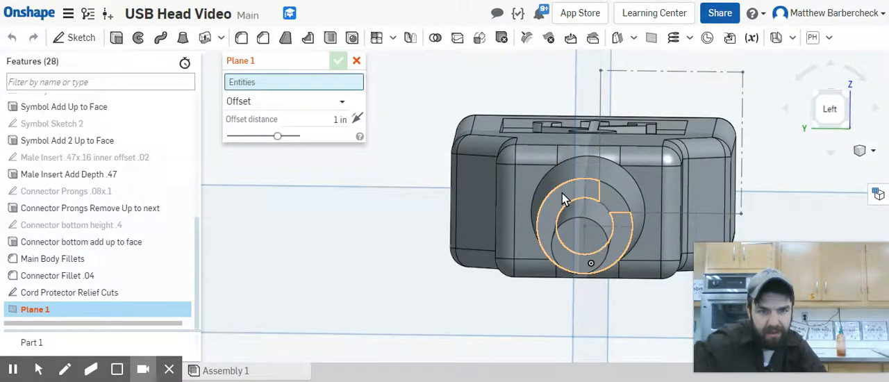
click(628, 200)
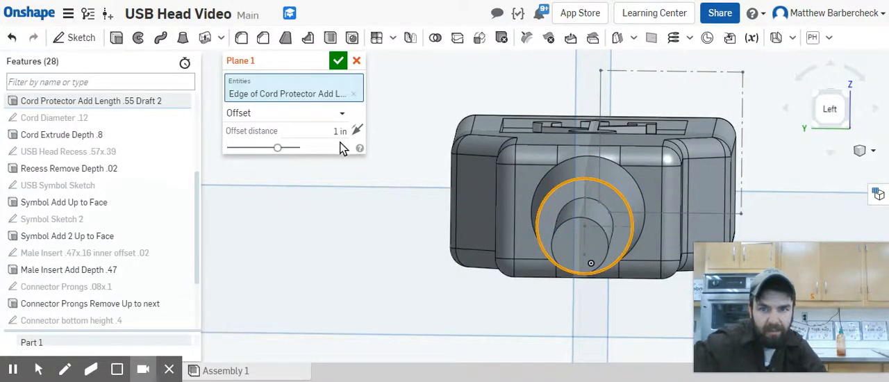
click(341, 131)
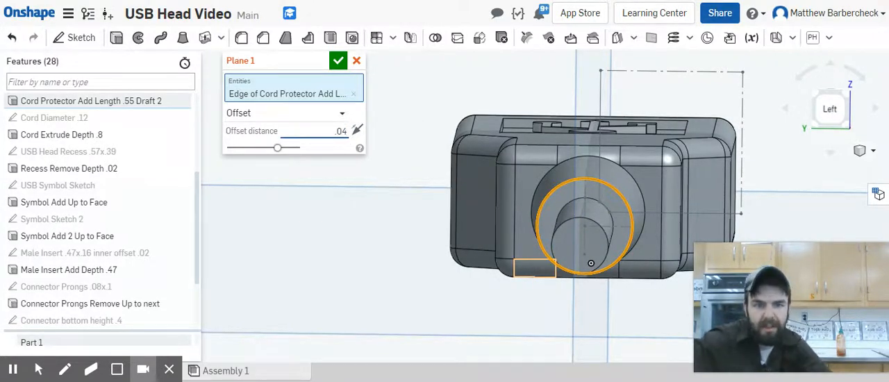
Step: Hide the default Top, Front and Right planes
right_drag(640, 167, 607, 173)
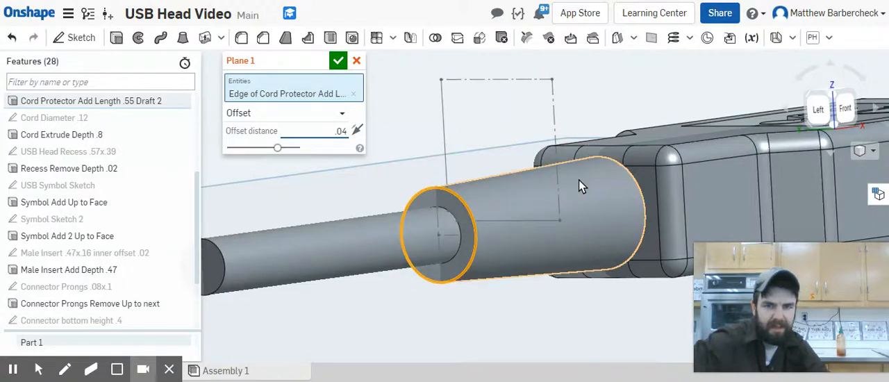
scroll(579, 180, down, 5)
right_drag(582, 228, 559, 227)
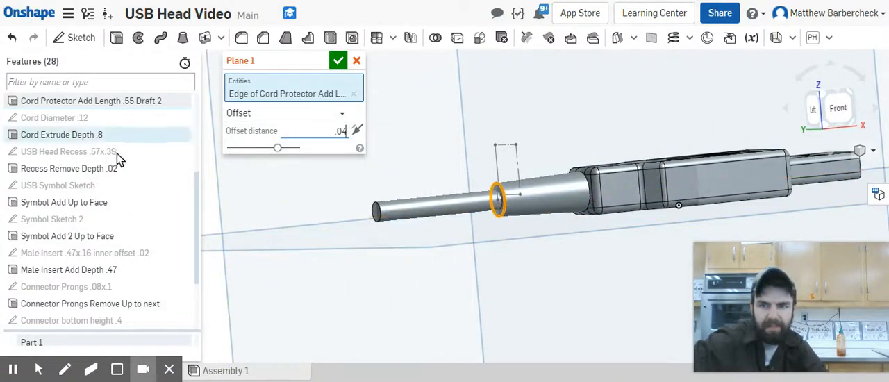
scroll(139, 151, down, 3)
scroll(140, 148, up, 6)
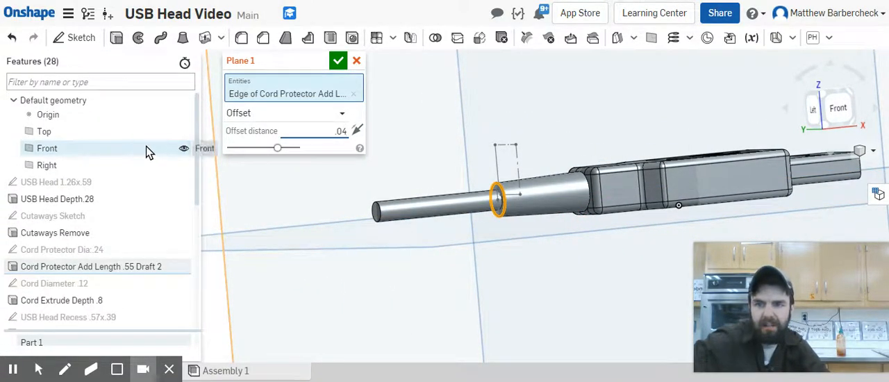
click(183, 131)
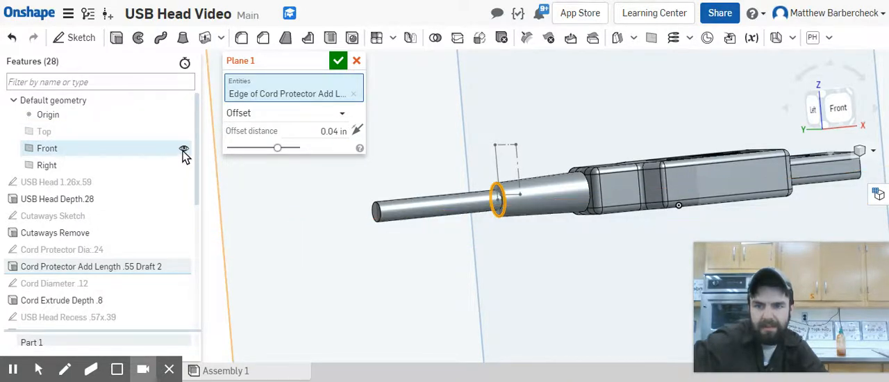
click(183, 151)
click(183, 167)
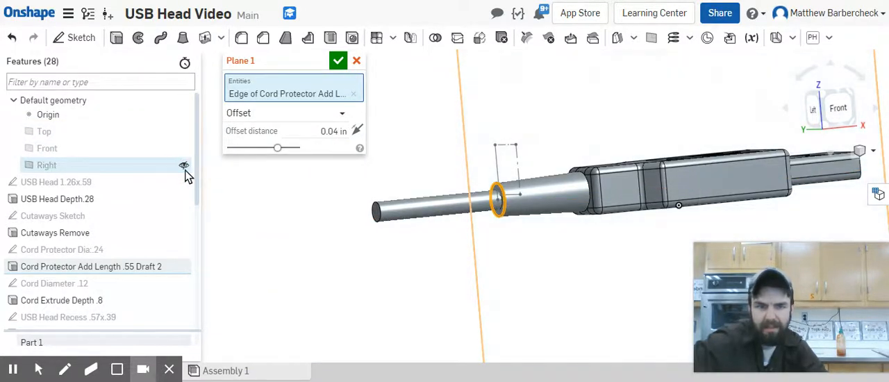
Step: Flip the new plane's offset direction so it points into the cord protector, toward the USB body
scroll(549, 194, down, 5)
right_drag(545, 177, 612, 185)
scroll(405, 163, up, 5)
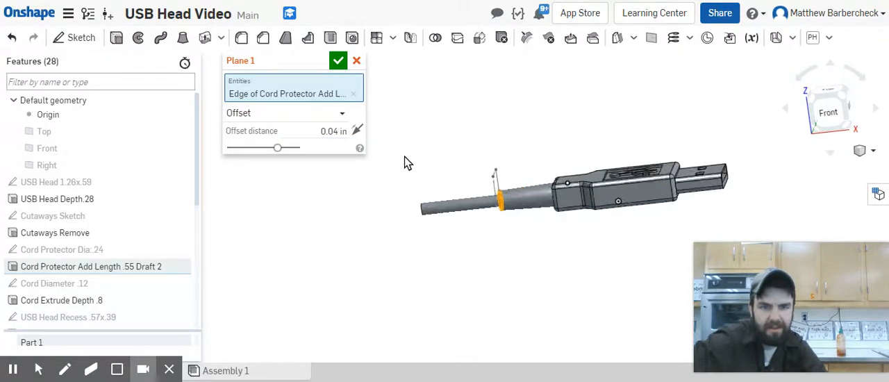
click(356, 130)
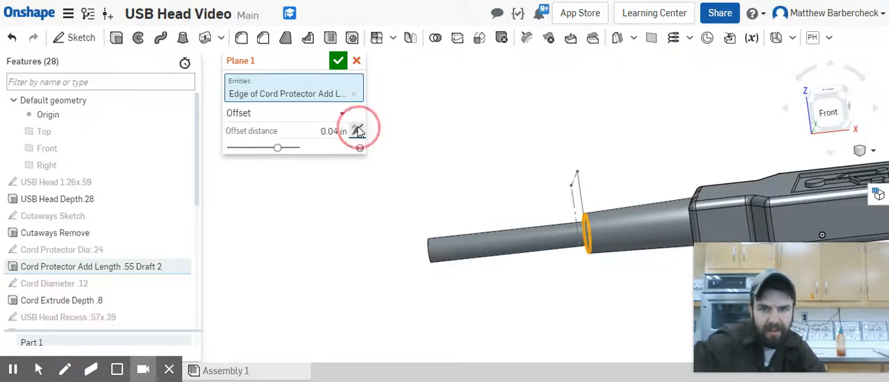
right_drag(514, 149, 554, 139)
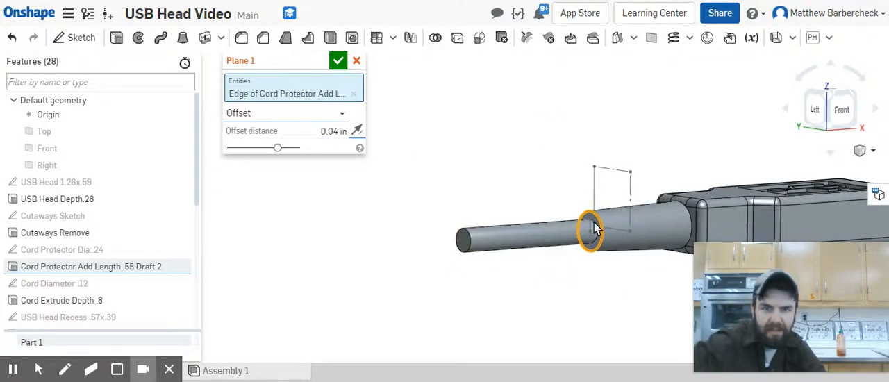
Step: Replace the plane's edge reference with the quarter cutout region of the Cord Protector Relief Cuts sketch
scroll(576, 208, up, 5)
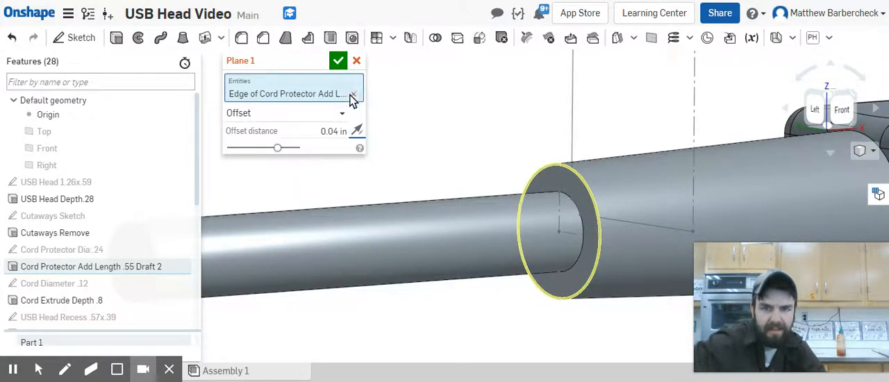
click(348, 95)
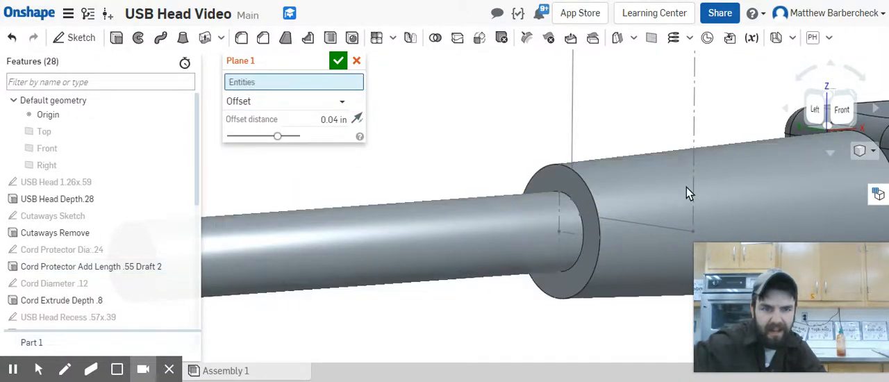
click(584, 202)
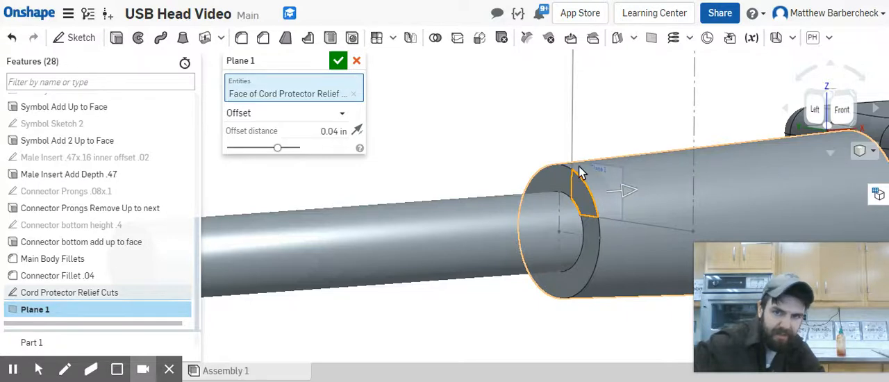
Step: Name the plane "Releif cut offset plane .04" and accept it
click(312, 61)
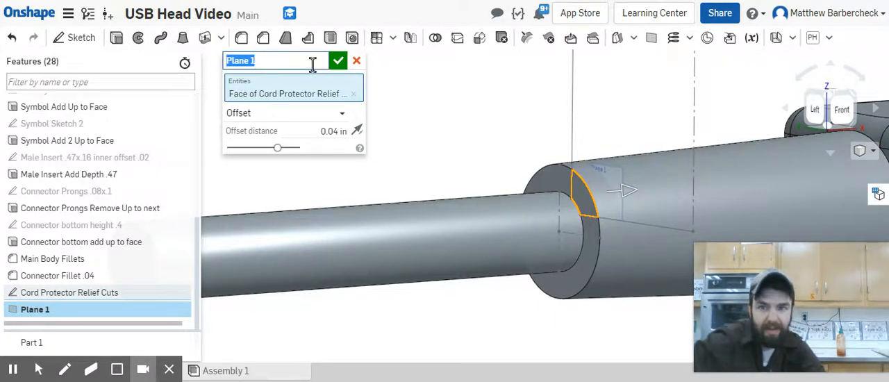
text(Relief cut offset p)
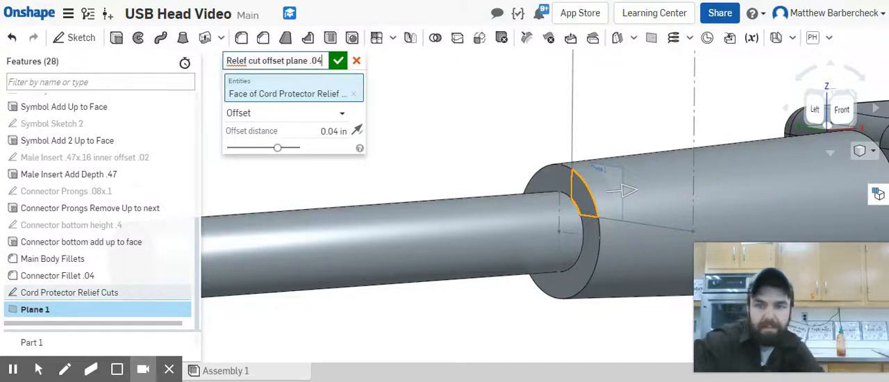
double_click(240, 60)
click(243, 61)
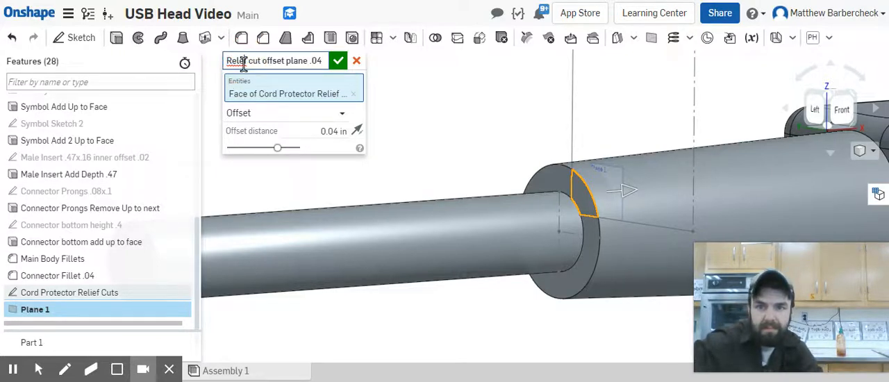
text(i)
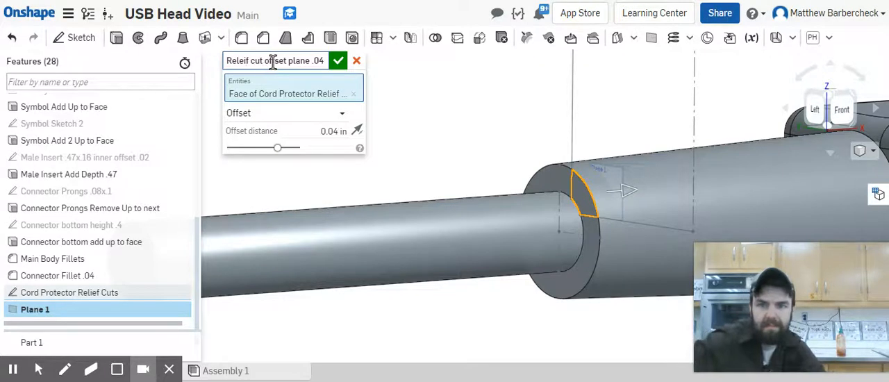
click(338, 61)
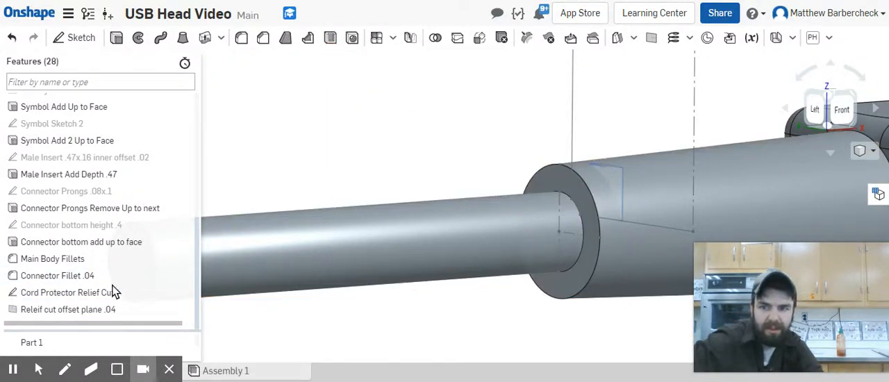
Step: Start a sketch on the Releif cut offset plane .04 and project the quarter cutout's inner arc and its two adjoining straight edges
key(shift+s)
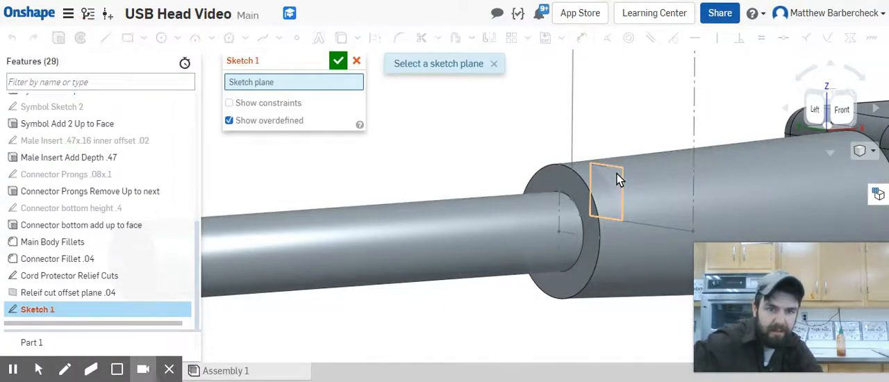
click(621, 181)
mouse_move(564, 214)
right_down()
mouse_move(595, 207)
mouse_move(560, 189)
right_up()
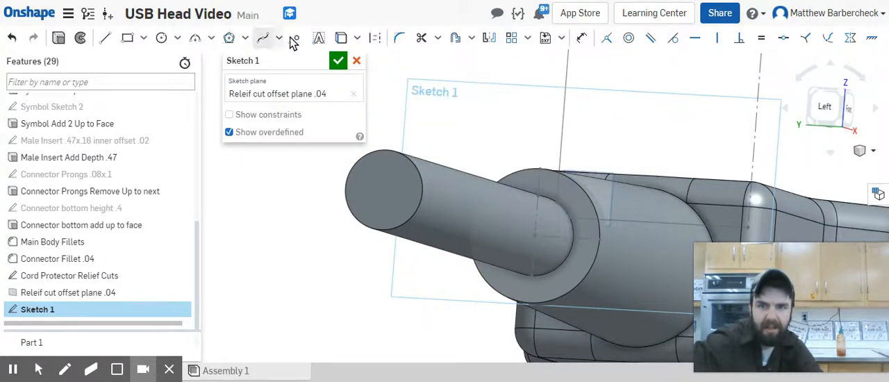
click(341, 40)
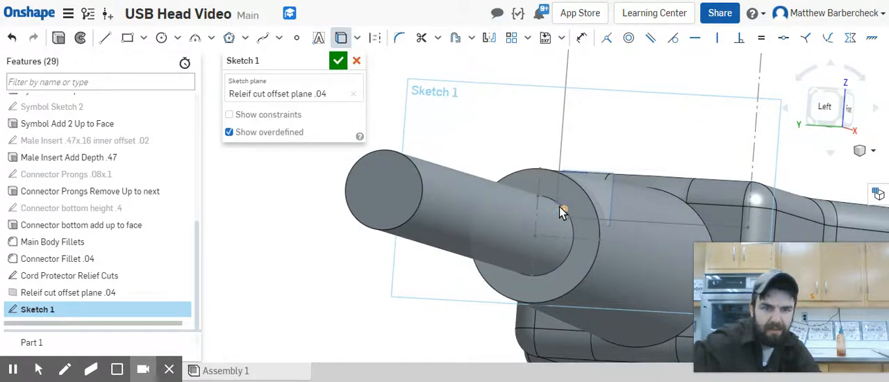
scroll(564, 207, up, 5)
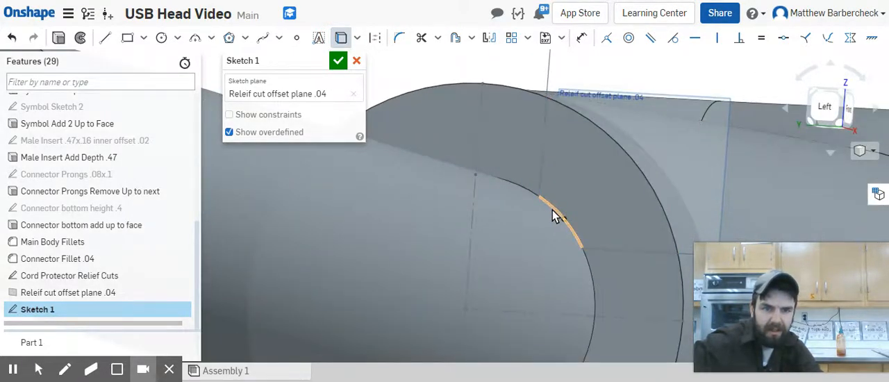
click(554, 215)
click(539, 164)
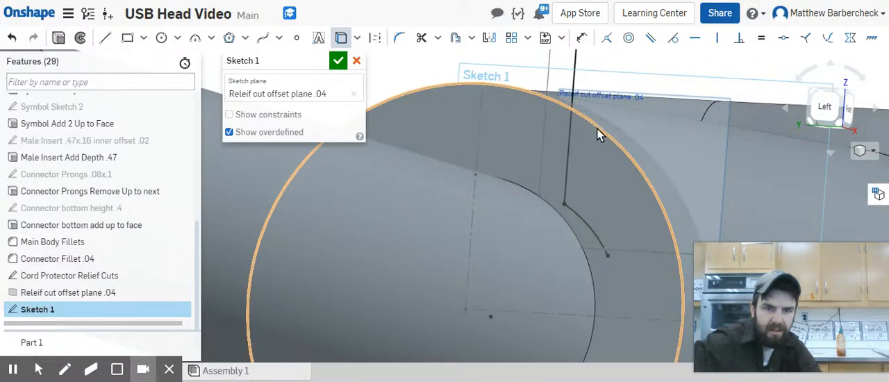
click(592, 124)
Step: Project the two remaining outer edges of the quarter cutout into the sketch to close the profile
scroll(657, 199, down, 5)
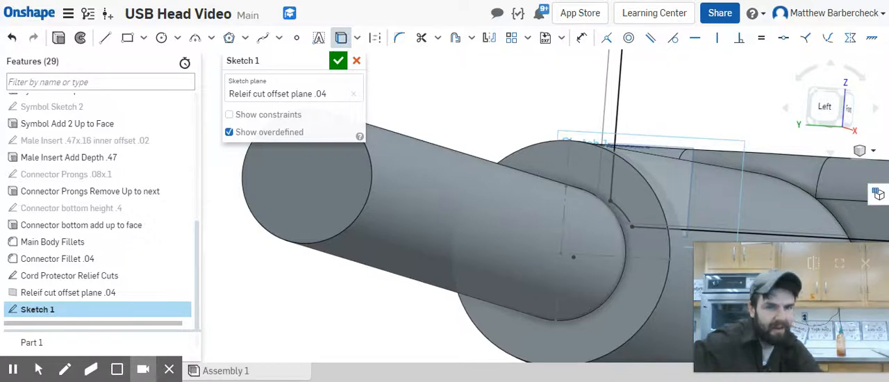
scroll(744, 201, down, 8)
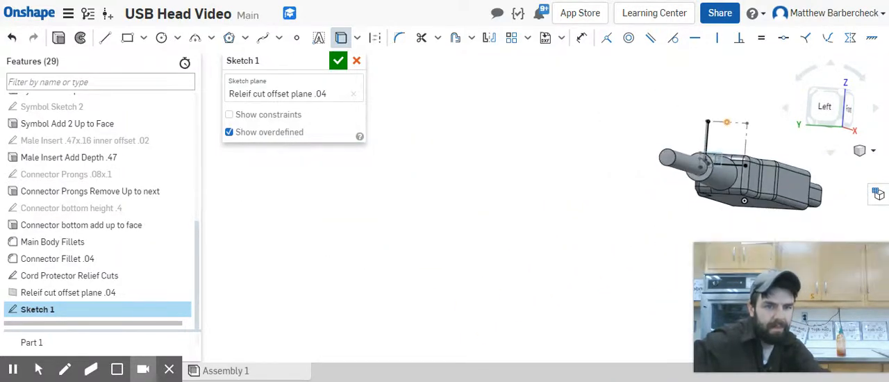
click(736, 123)
click(747, 137)
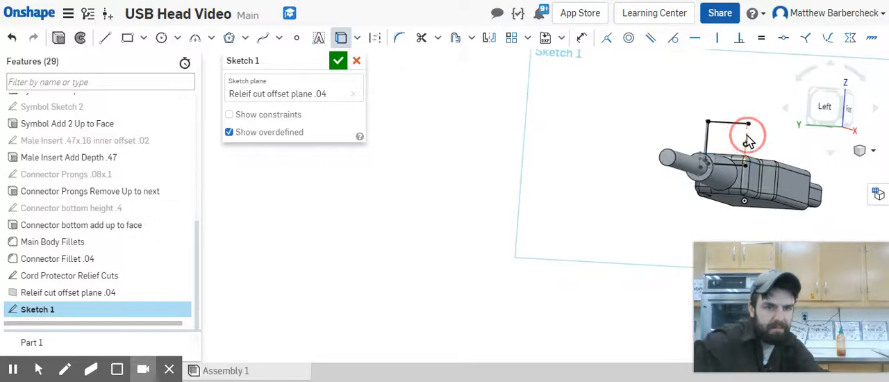
scroll(754, 135, up, 5)
right_drag(745, 130, 767, 128)
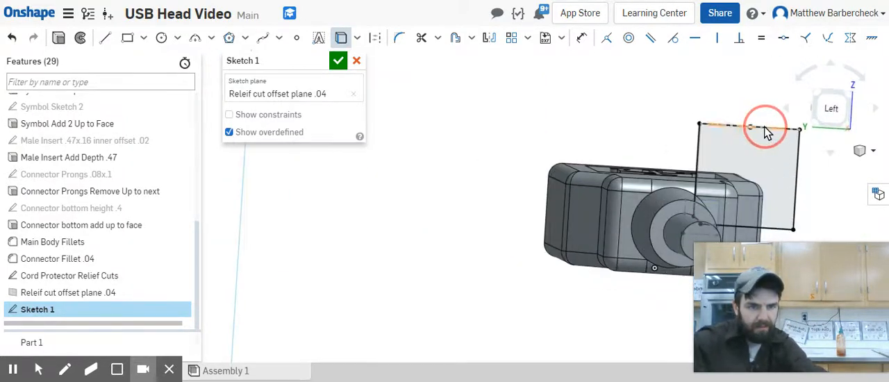
scroll(712, 198, up, 3)
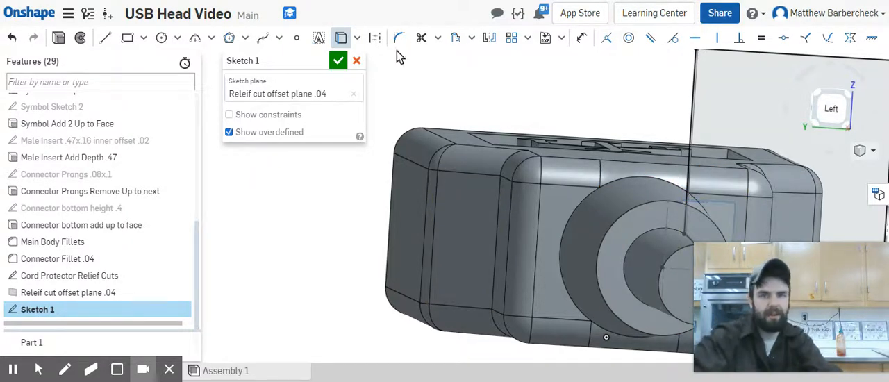
Step: Name the sketch "Relief cut sketch" and accept it
click(319, 62)
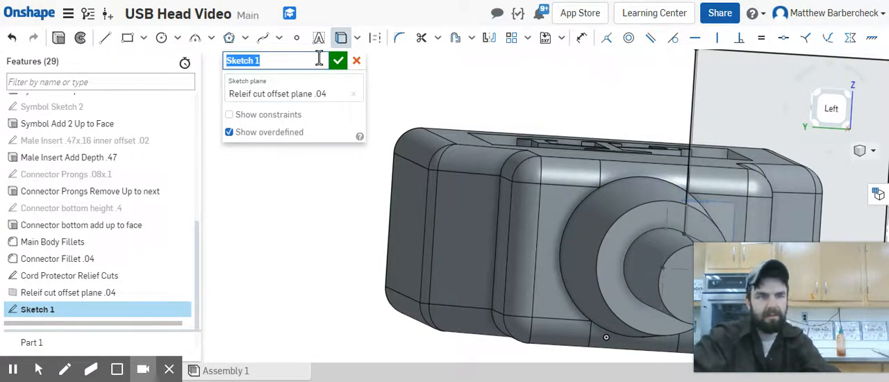
text(Relief cut s)
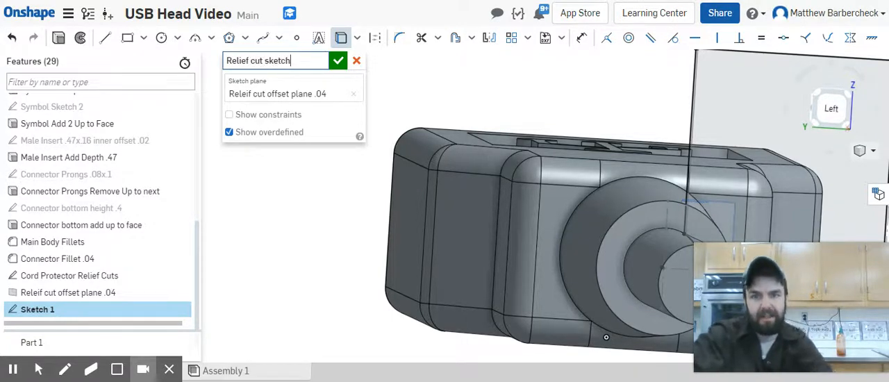
click(338, 63)
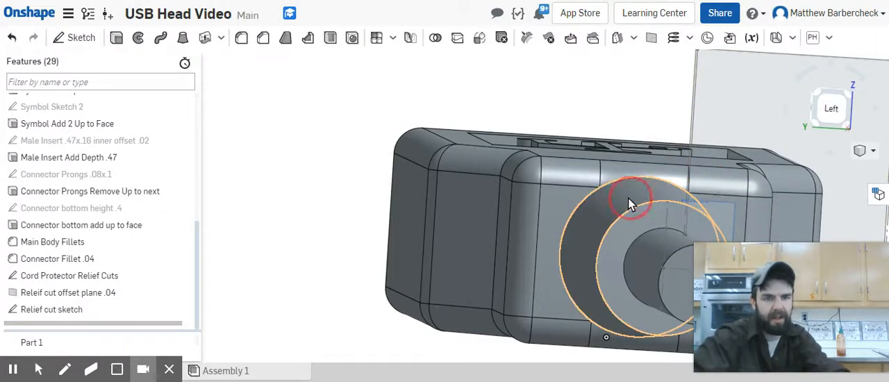
Step: Start an extrude and name it "Relief Cut remove depth .04"
right_drag(628, 198, 613, 193)
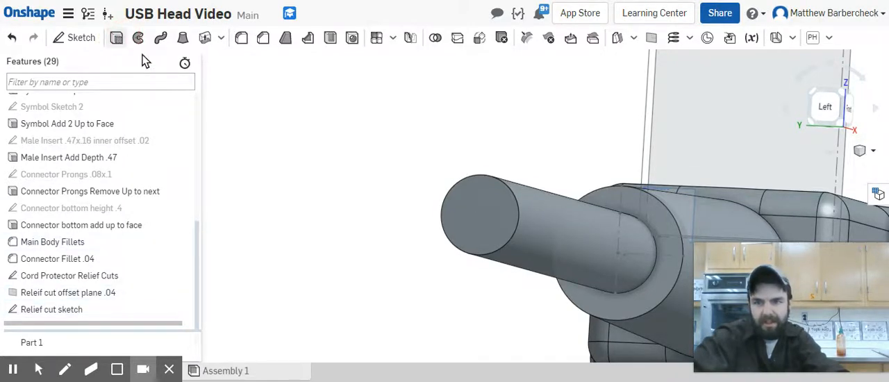
key(shift+e)
click(320, 65)
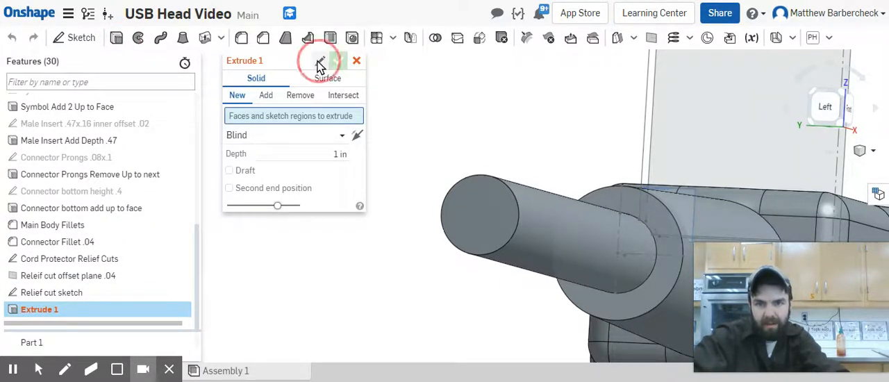
text(Relie)
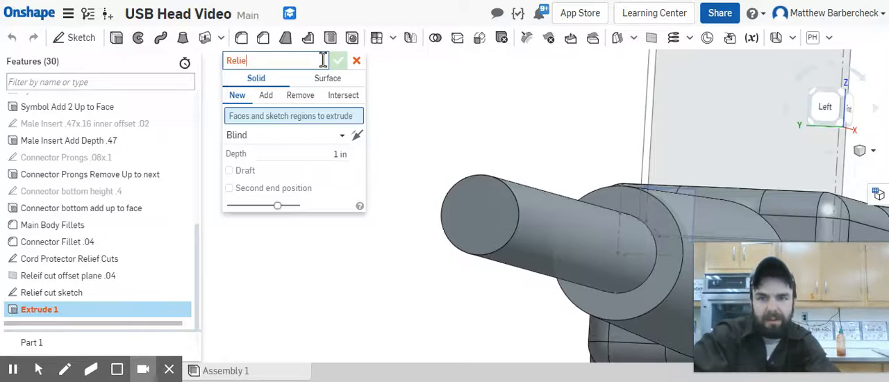
text(f c)
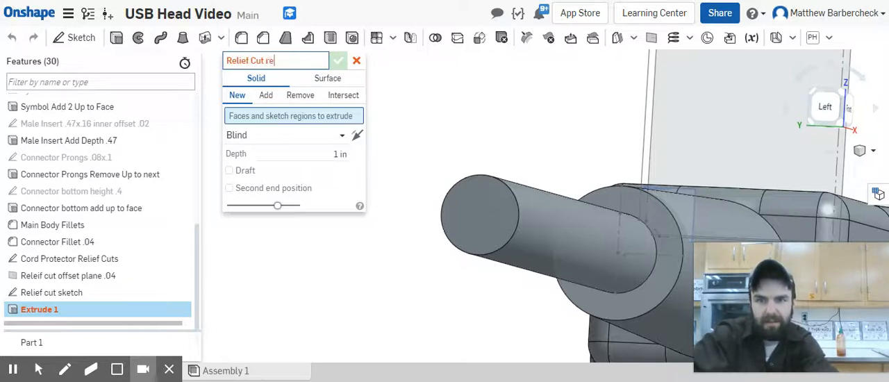
text(ut remove depth .04)
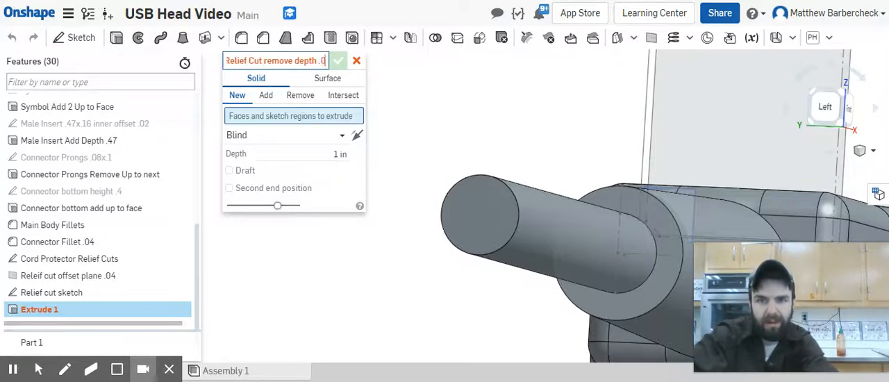
click(332, 155)
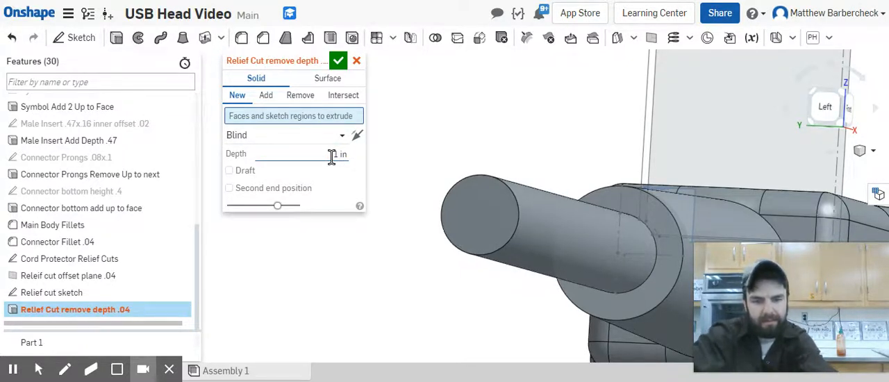
Step: Extrude the Relief cut sketch region as a blind Remove cut 0.04 in deep into the cord protector and accept it
click(301, 95)
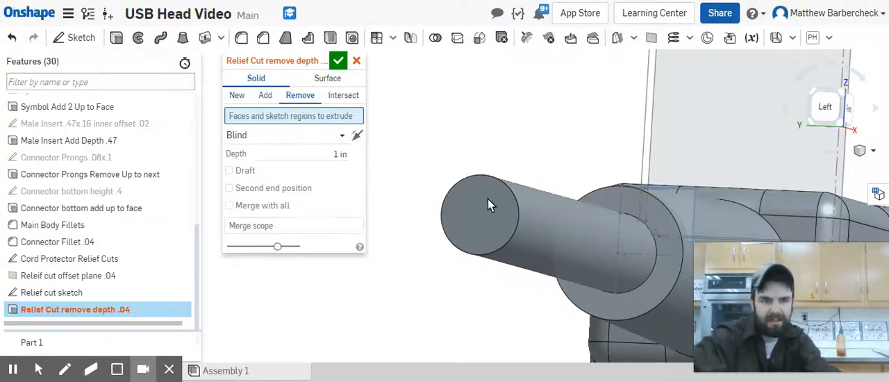
scroll(528, 164, down, 5)
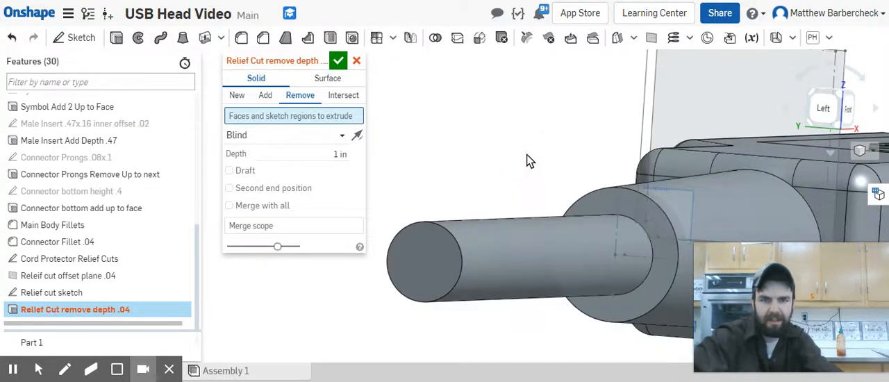
click(341, 155)
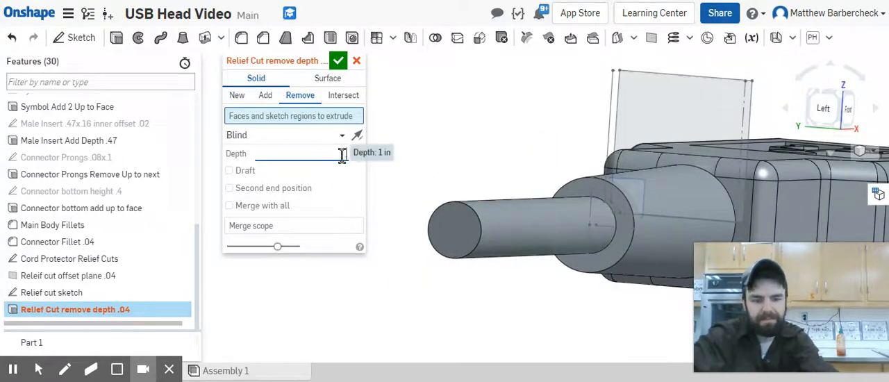
text(.04)
key(Return)
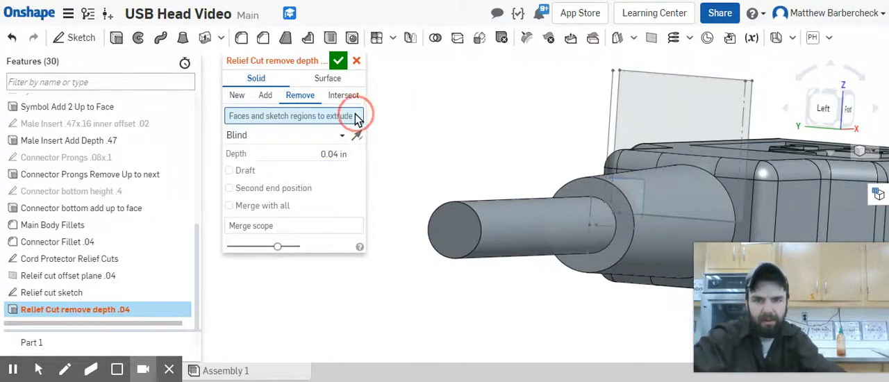
click(642, 167)
right_drag(648, 257, 594, 274)
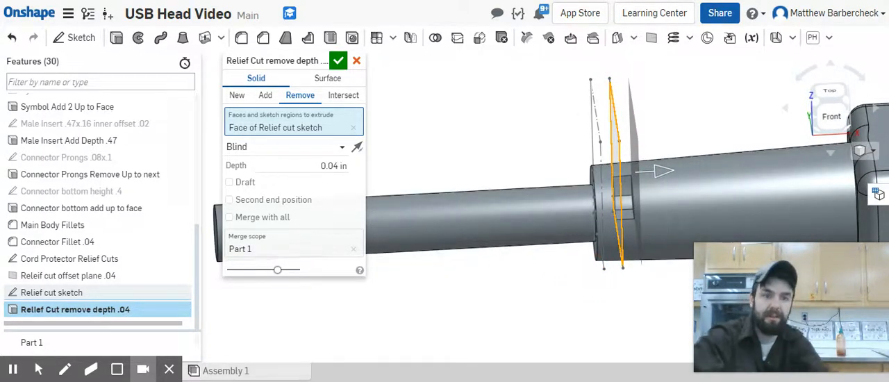
click(338, 62)
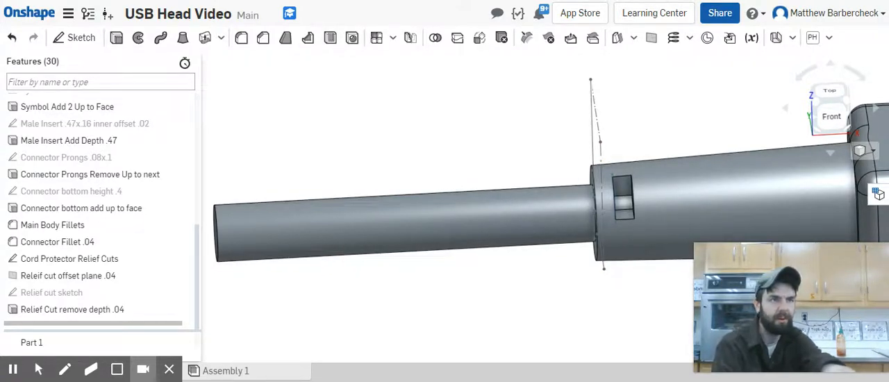
Step: Start a linear feature pattern of Relief Cut remove depth .04, using the cord protector's outer face as the direction
click(376, 38)
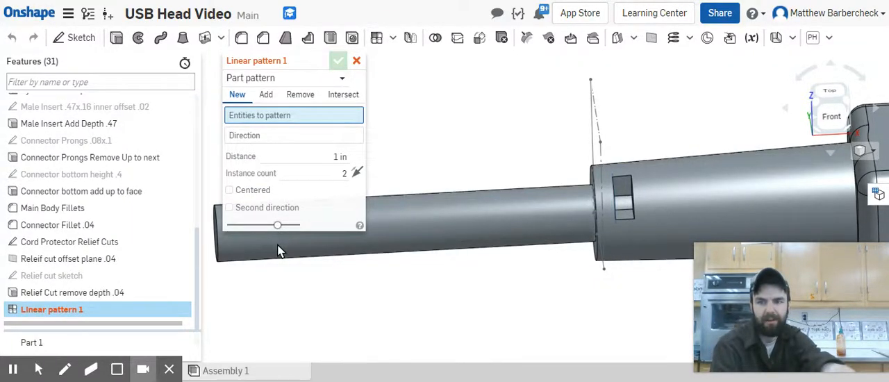
click(278, 78)
click(282, 113)
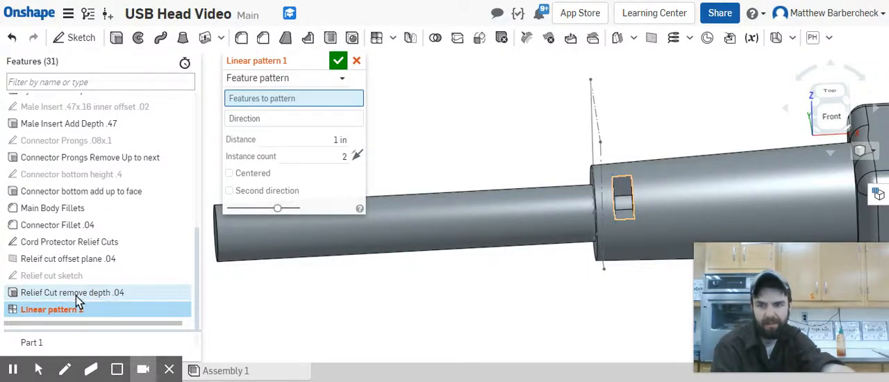
click(115, 297)
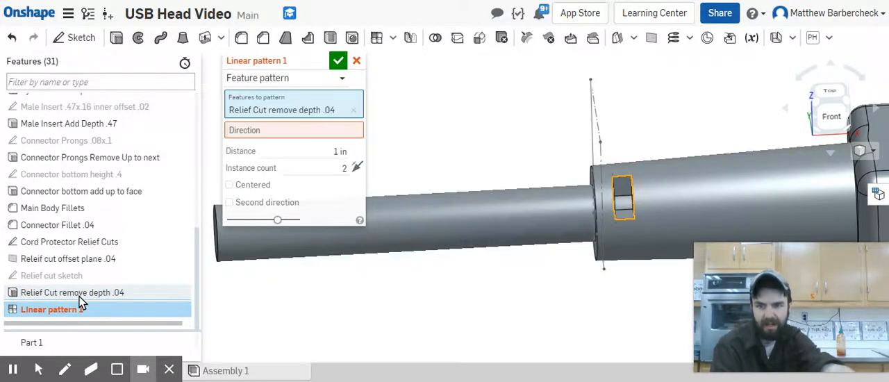
click(327, 130)
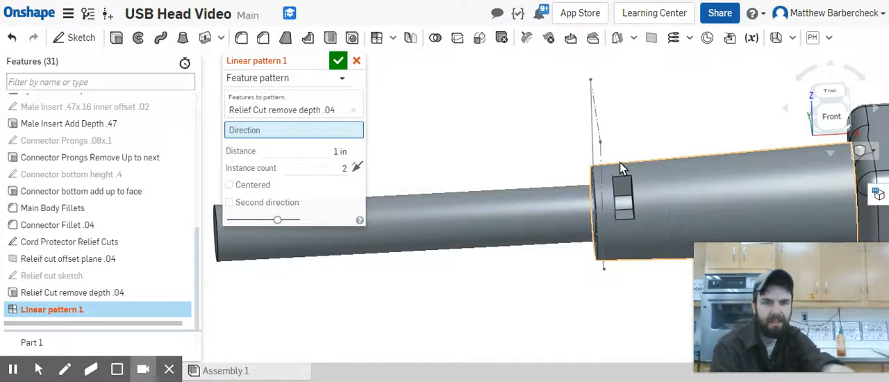
click(619, 163)
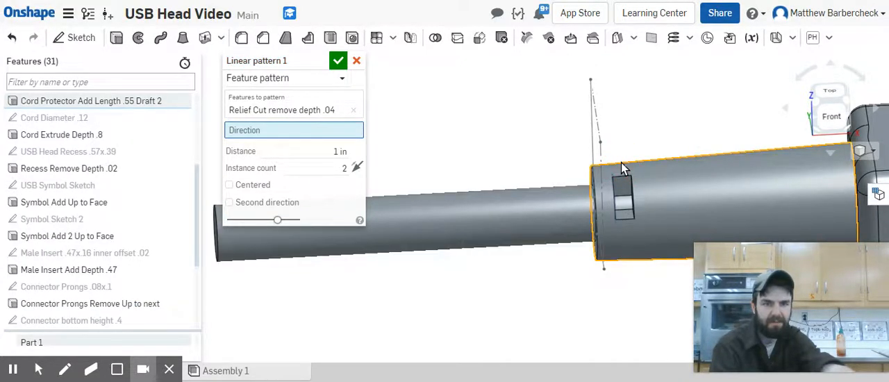
Step: Set the linear pattern to 6 instances at a distance of 0.08 in
click(340, 179)
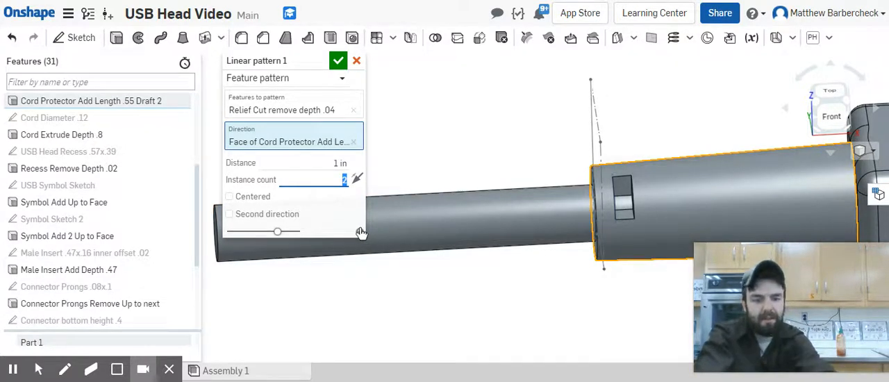
text(6)
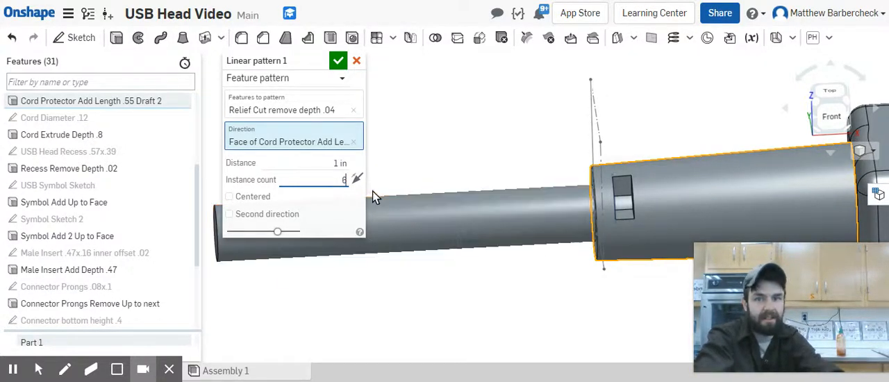
click(340, 162)
key(BackSpace)
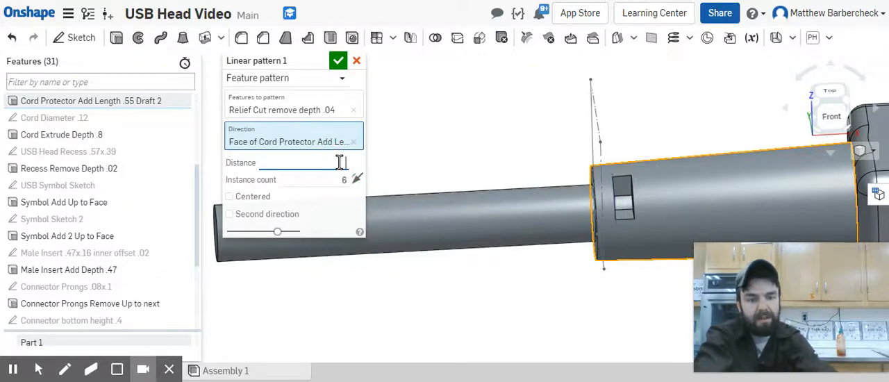
text(.06)
click(306, 111)
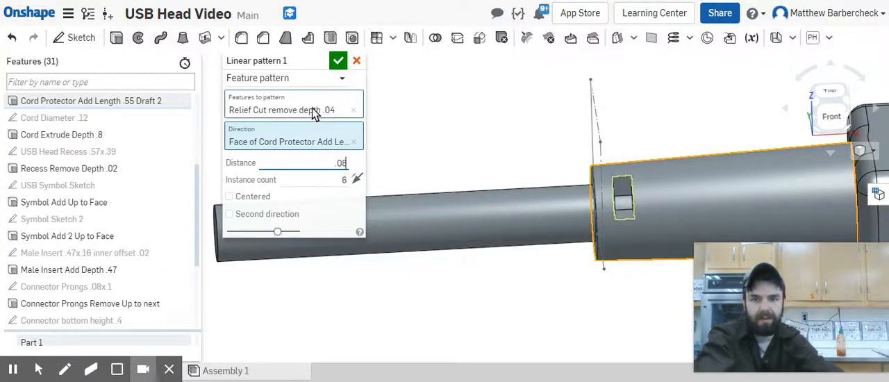
scroll(558, 128, down, 3)
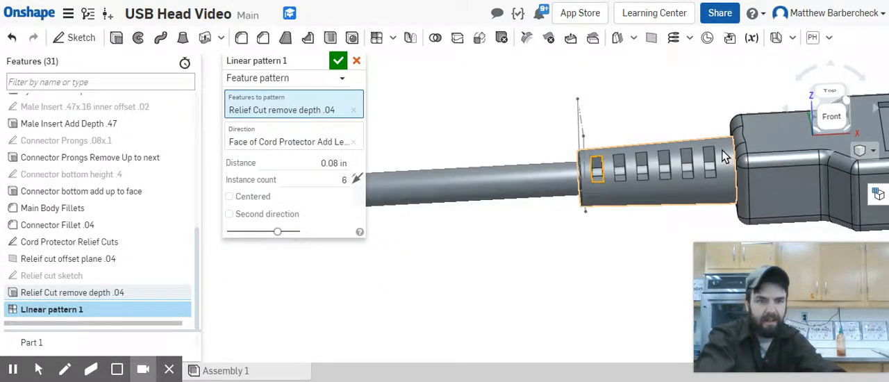
Step: Name the linear pattern "Relief Cuts distance .06 6x" and accept it
scroll(707, 171, up, 2)
click(639, 170)
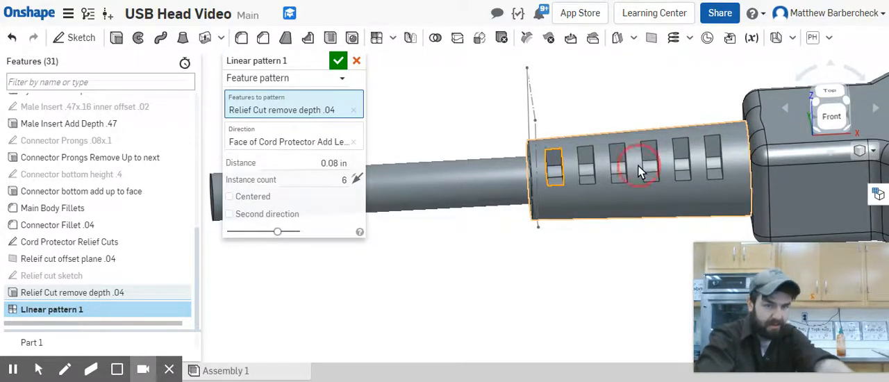
right_drag(640, 172, 599, 167)
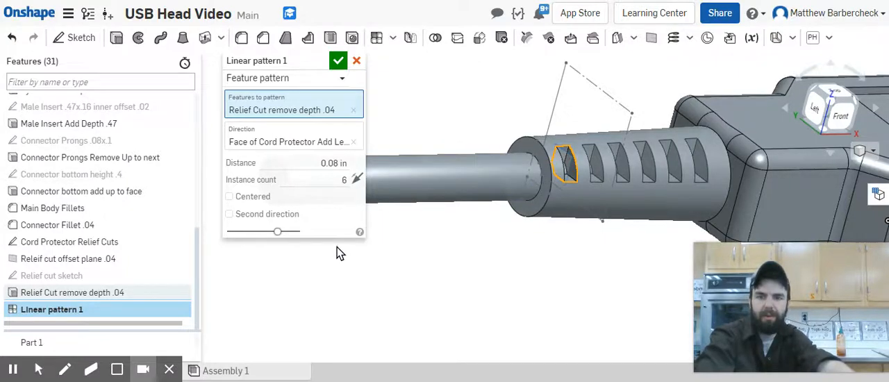
click(319, 60)
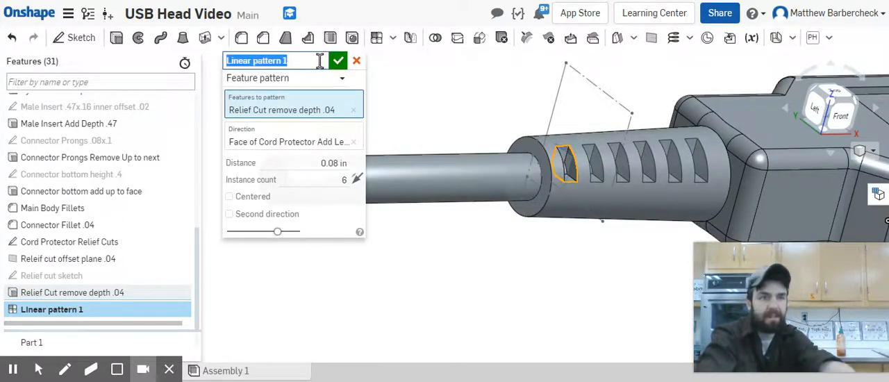
text(Reli)
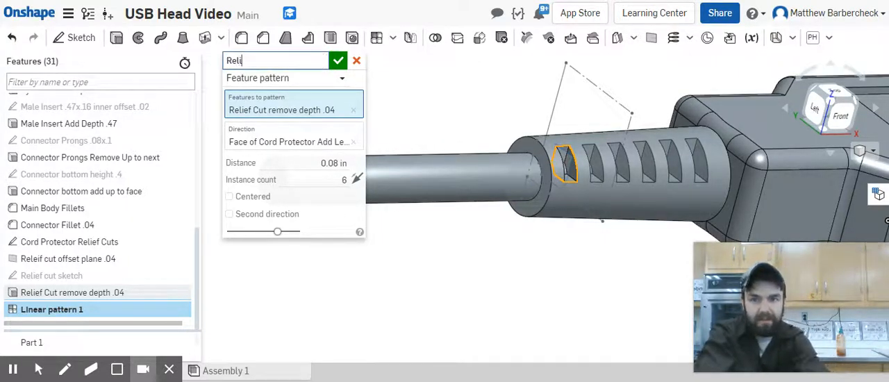
text(ef Cuts )
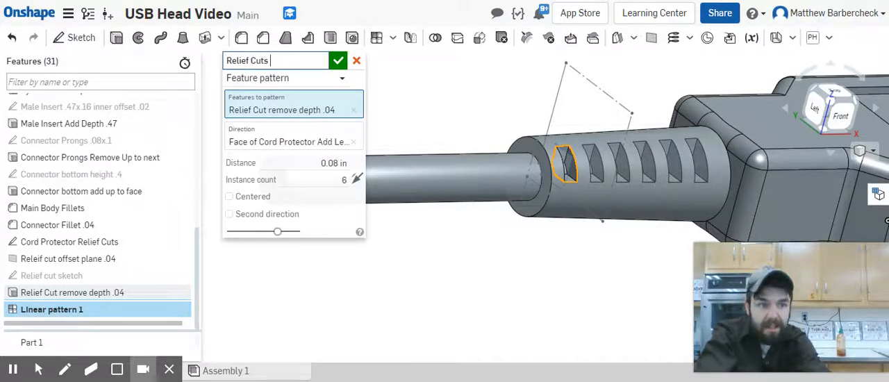
text(distan)
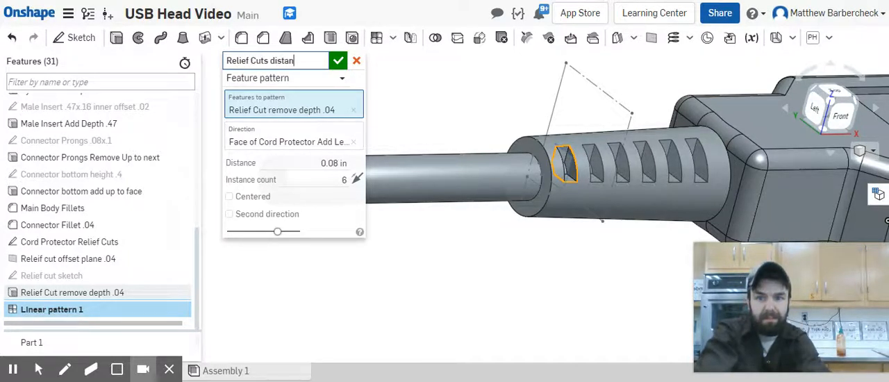
text(ce .06)
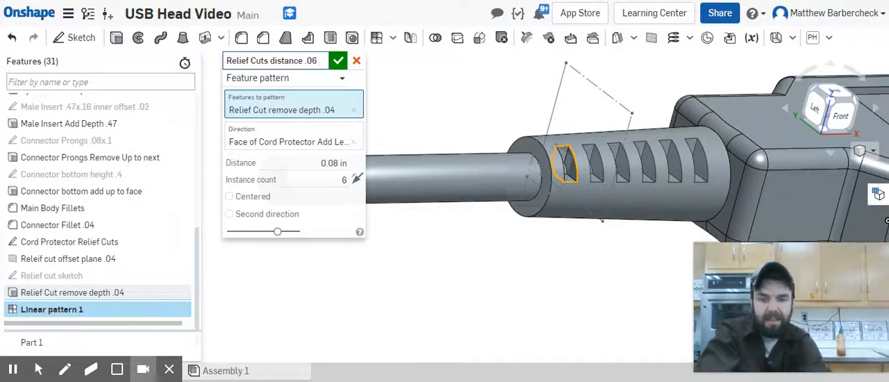
text( 6x)
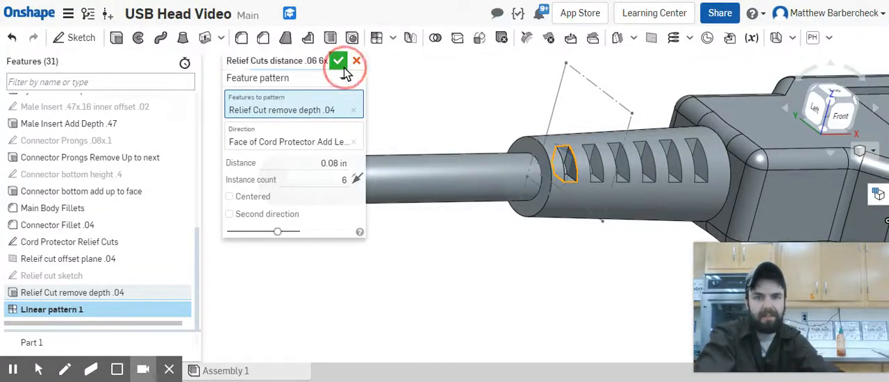
click(338, 61)
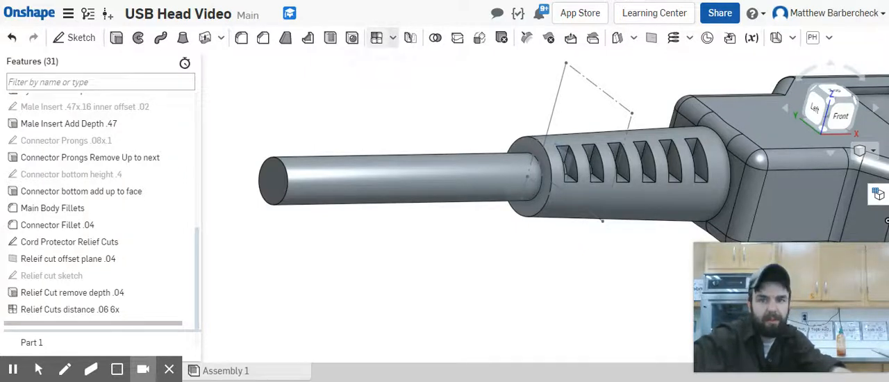
Step: Start a circular feature pattern with Relief Cuts distance .06 6x as the feature to pattern
click(392, 38)
click(409, 82)
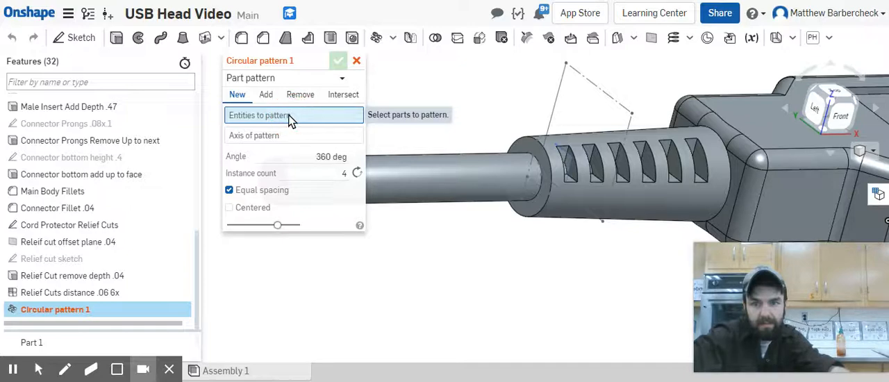
click(275, 78)
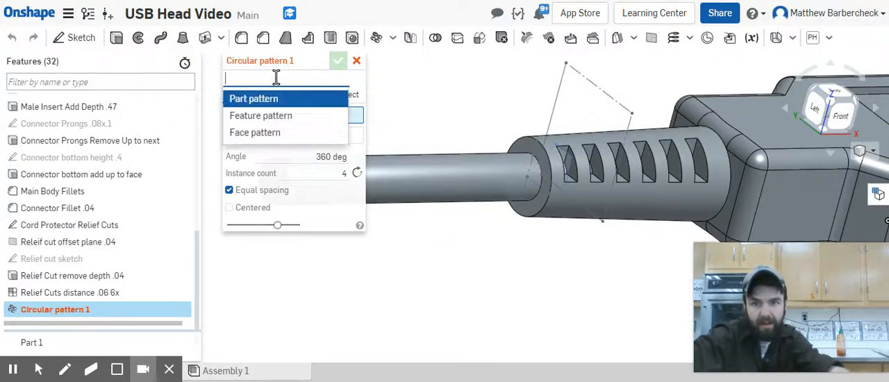
click(269, 119)
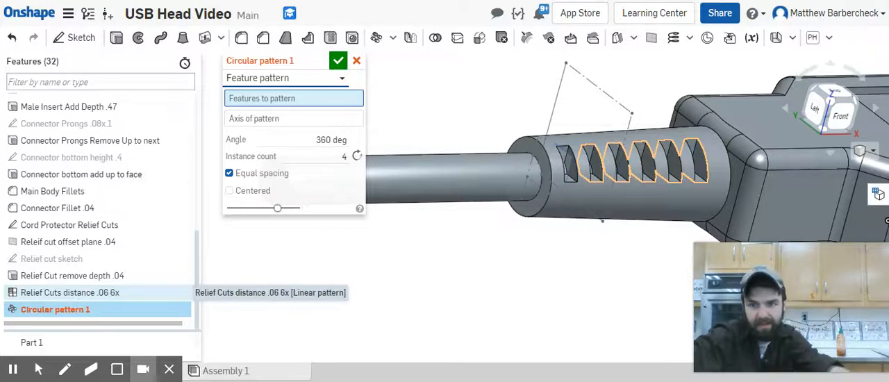
click(78, 295)
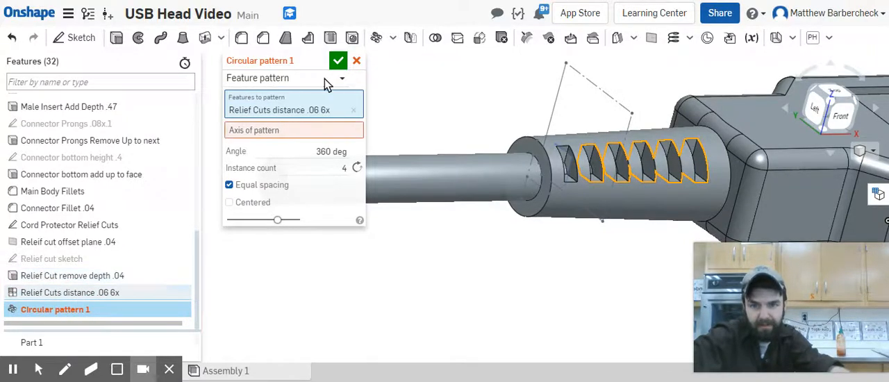
Step: Use the circular edge at the cord end of the cord protector as the pattern axis, keeping only the relief cuts as patterned feature
right_drag(531, 104, 540, 109)
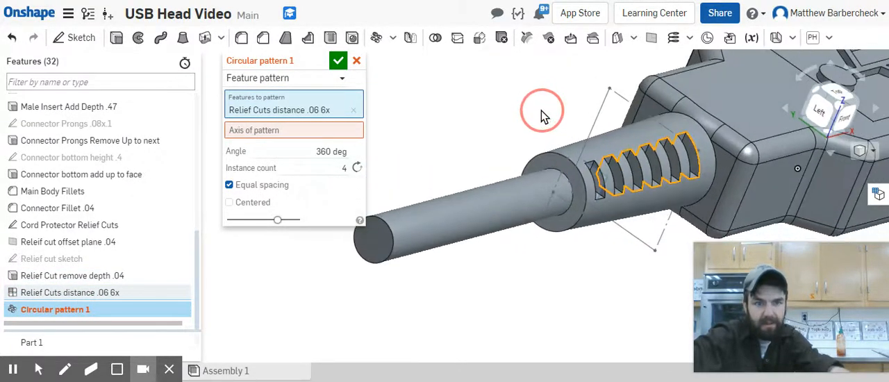
click(544, 155)
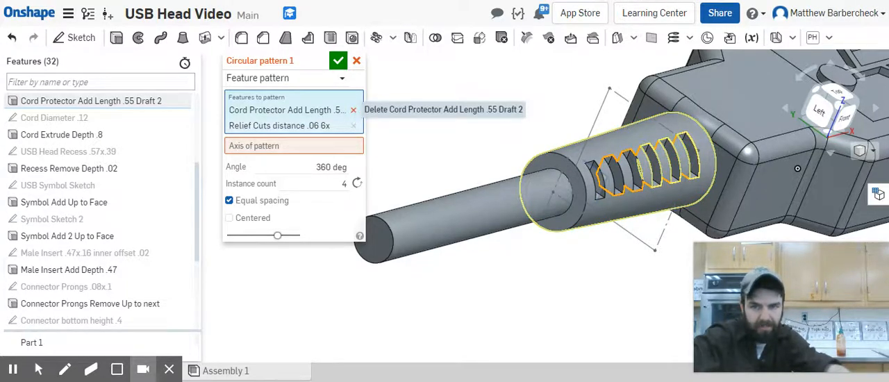
click(353, 110)
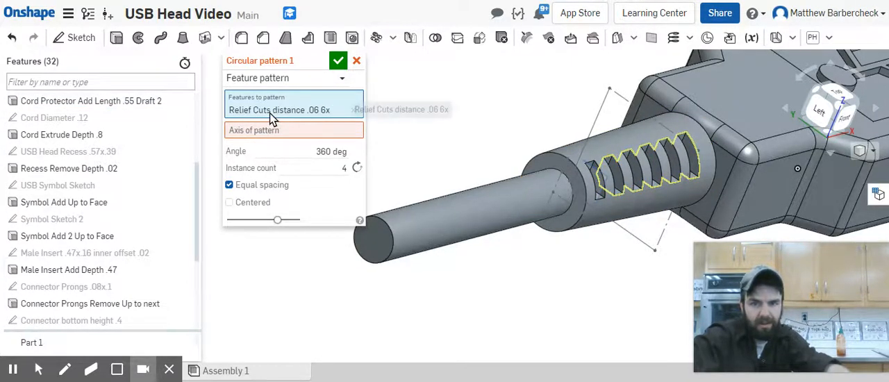
click(309, 132)
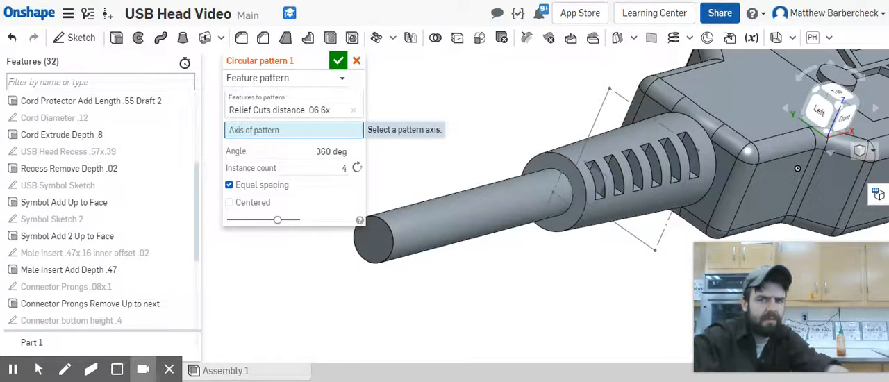
click(551, 152)
right_drag(523, 124, 542, 132)
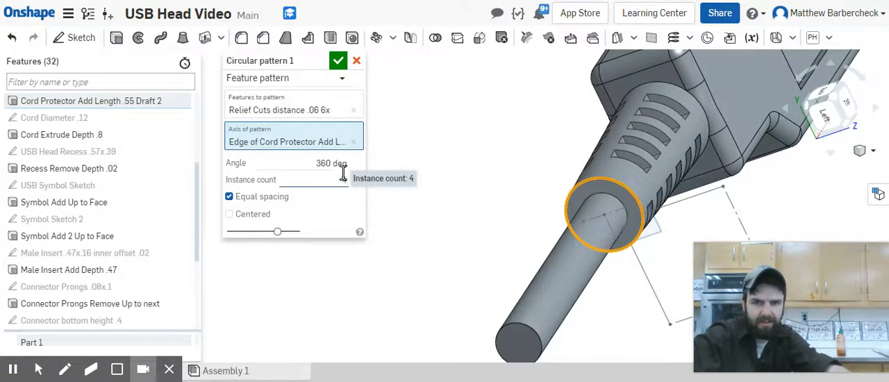
Step: Name the circular pattern "Relief Cut x4" and accept it with 4 equally spaced instances over 360 deg
click(319, 68)
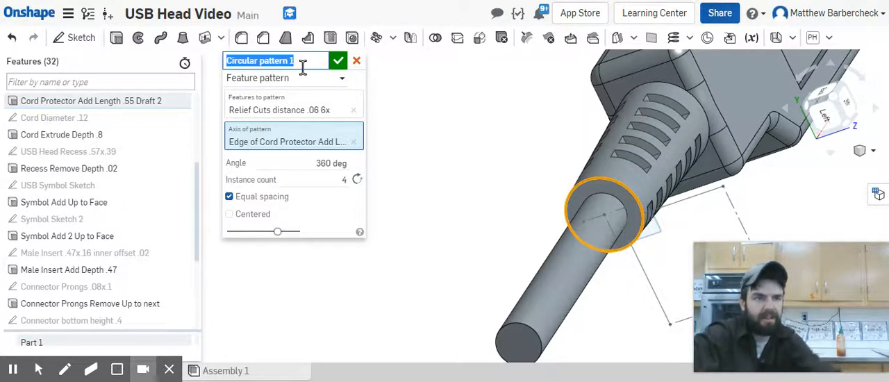
text(Relief Cut x4)
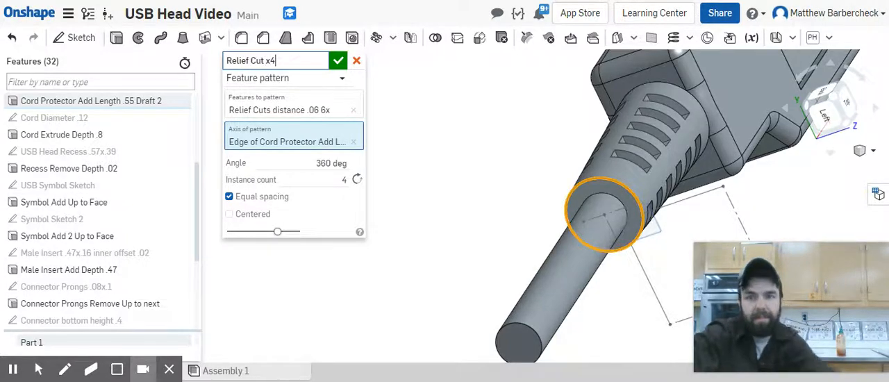
click(340, 62)
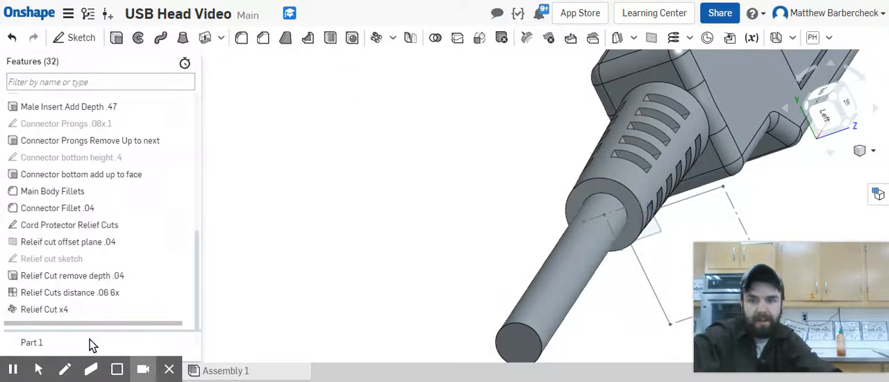
Step: Rename the linear pattern of the relief cuts as "Relief Cuts distance .08 6x" and accept the edit
double_click(101, 295)
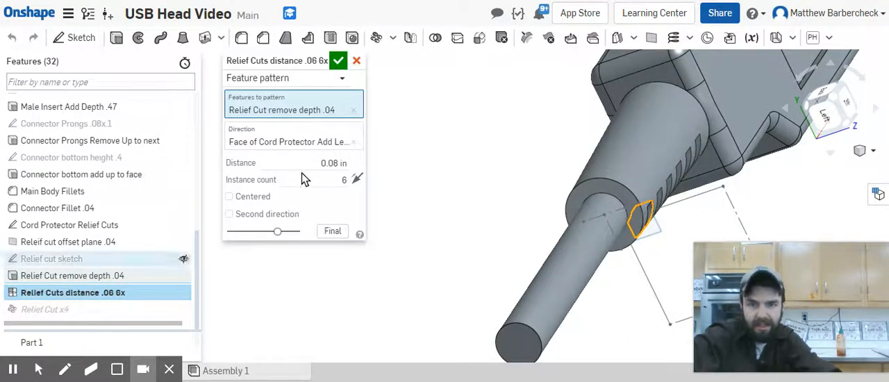
click(288, 62)
click(317, 63)
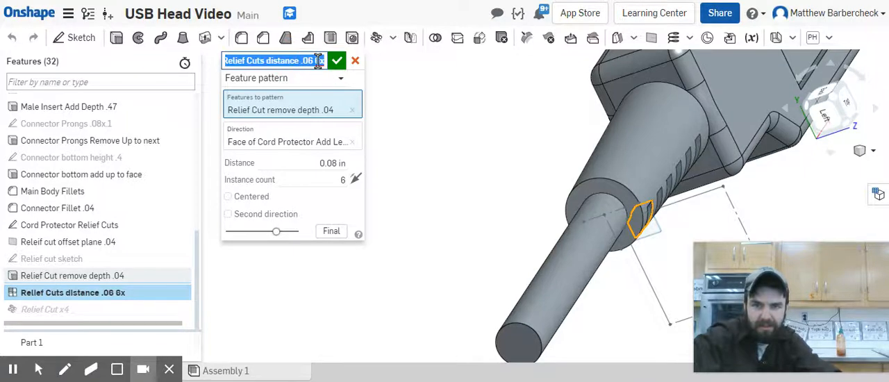
click(316, 61)
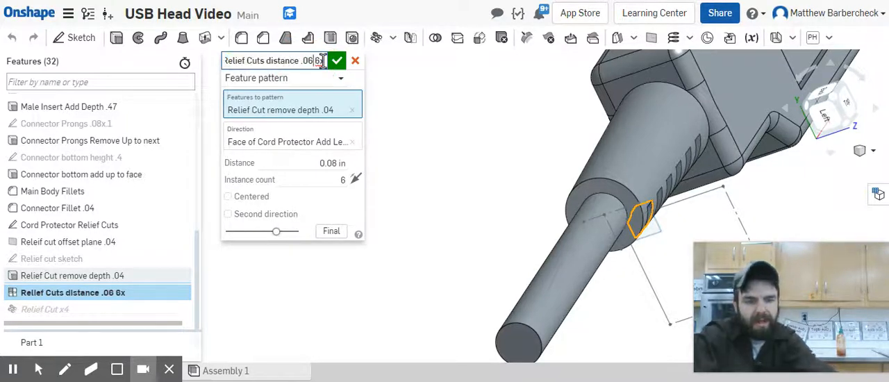
key(BackSpace)
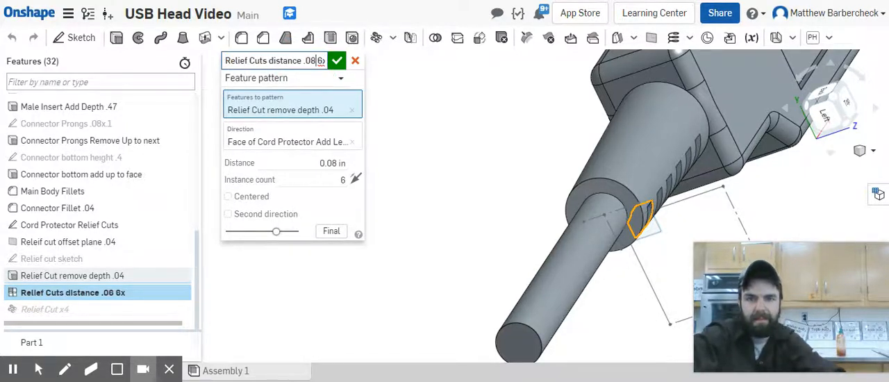
text(8)
click(336, 60)
Step: Inspect the relief cuts around the cord protector and show the whole USB head in an isometric view
click(434, 307)
click(493, 182)
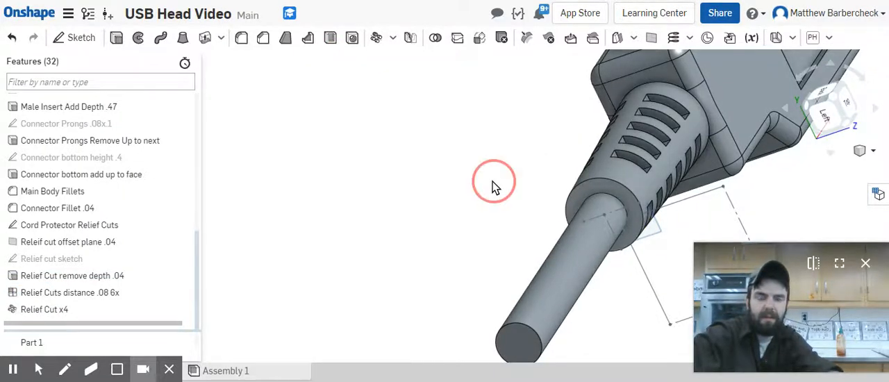
right_drag(492, 181, 518, 139)
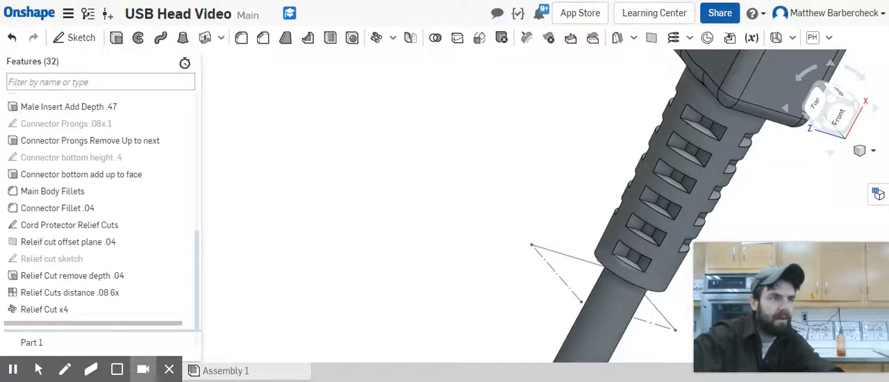
scroll(640, 164, down, 8)
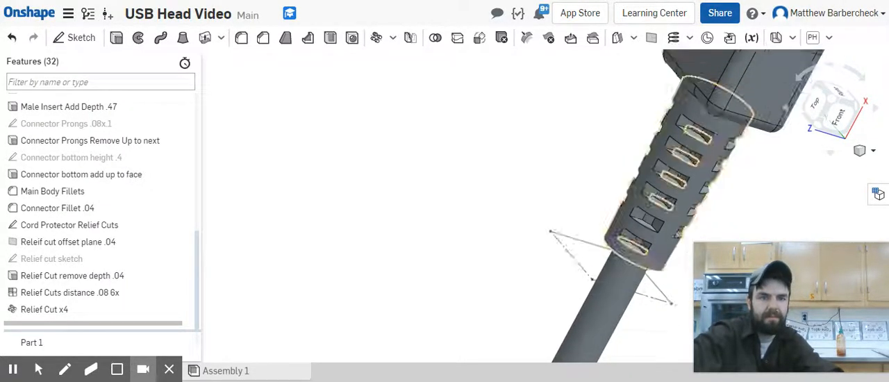
click(838, 109)
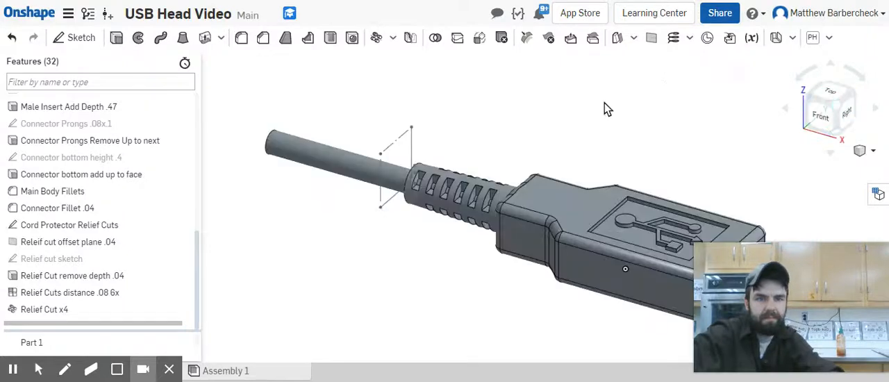
scroll(552, 184, down, 5)
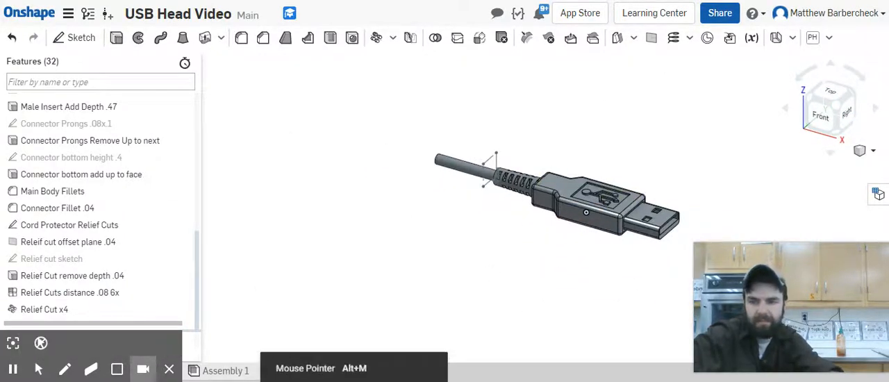